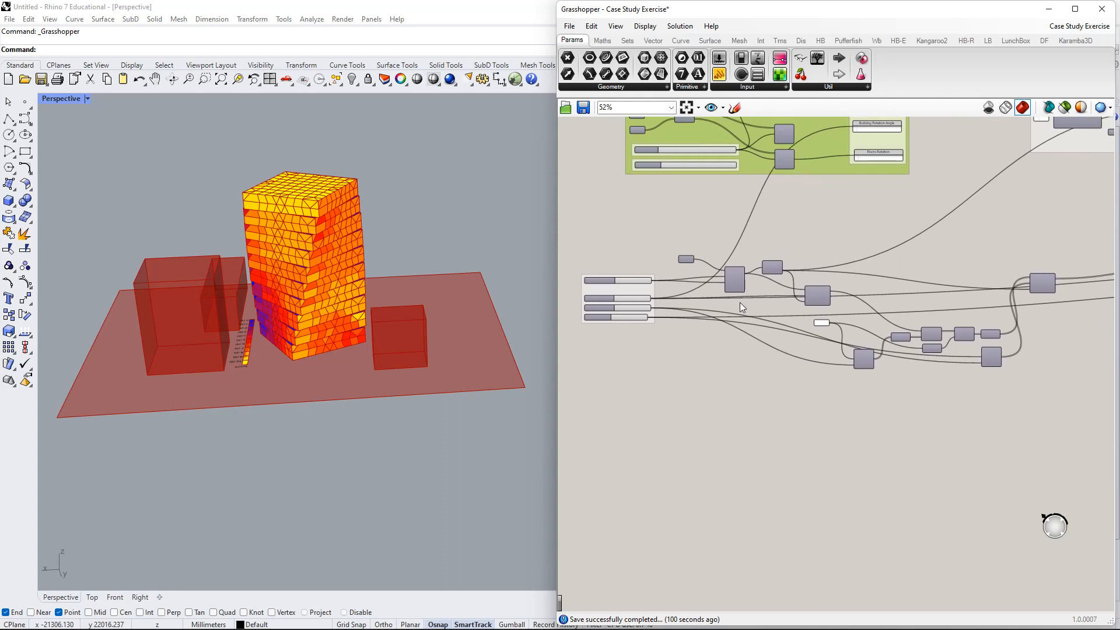
- Drag the slider group lower and nudge nearby components up to straighten their wires
{"action": "right_click_drag", "start_coordinate": [359, 354], "coordinate": [426, 346]}
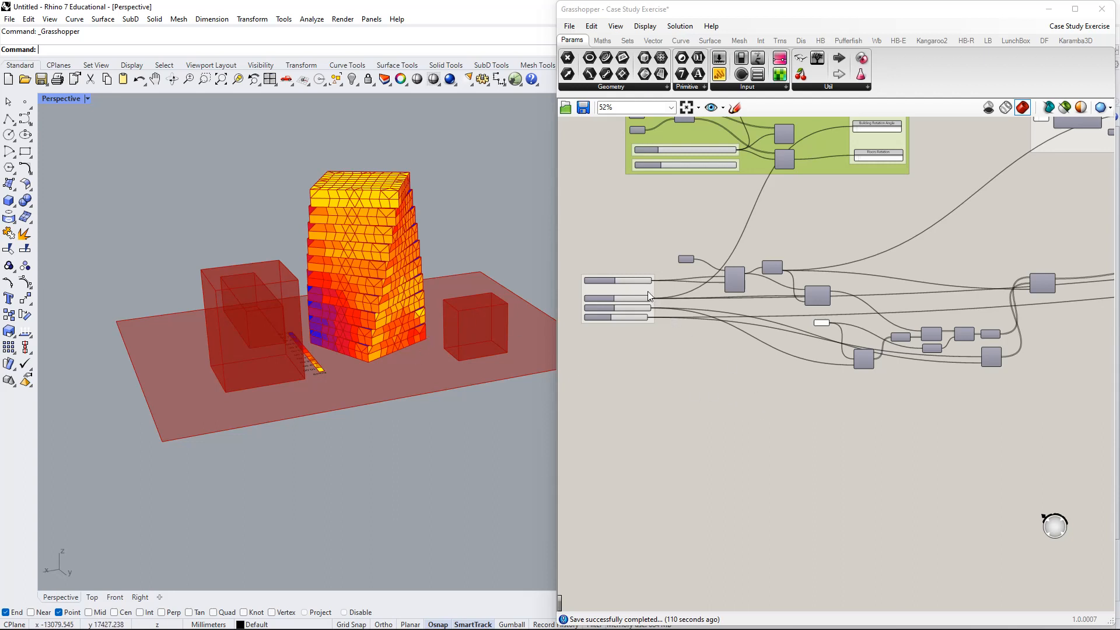
{"action": "left_click_drag", "start_coordinate": [648, 291], "coordinate": [648, 315]}
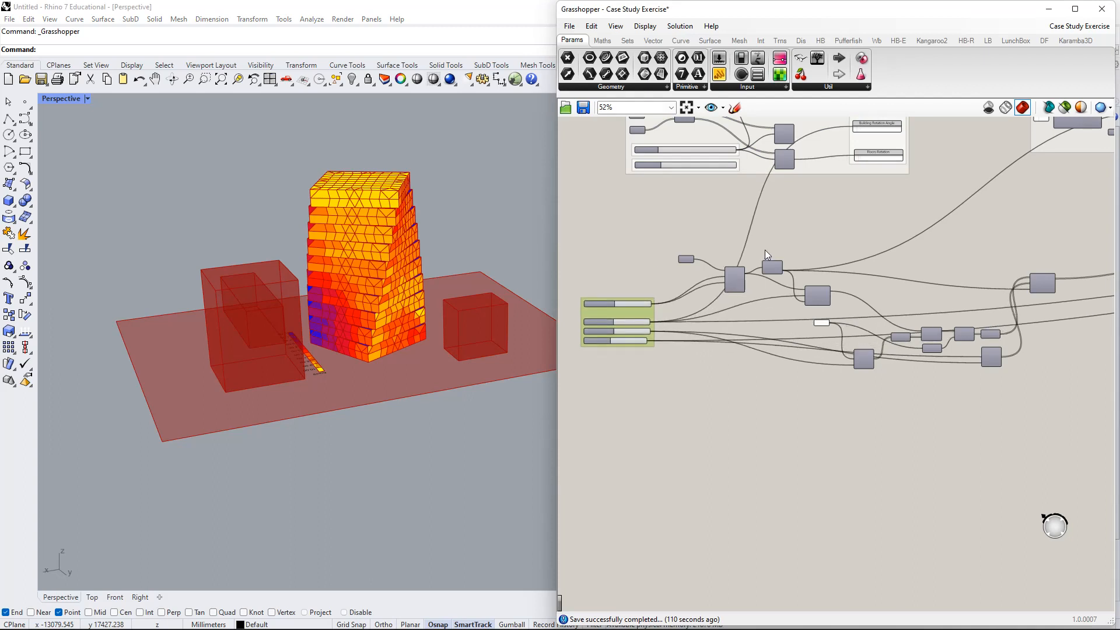
{"action": "left_click_drag", "start_coordinate": [732, 282], "coordinate": [715, 265]}
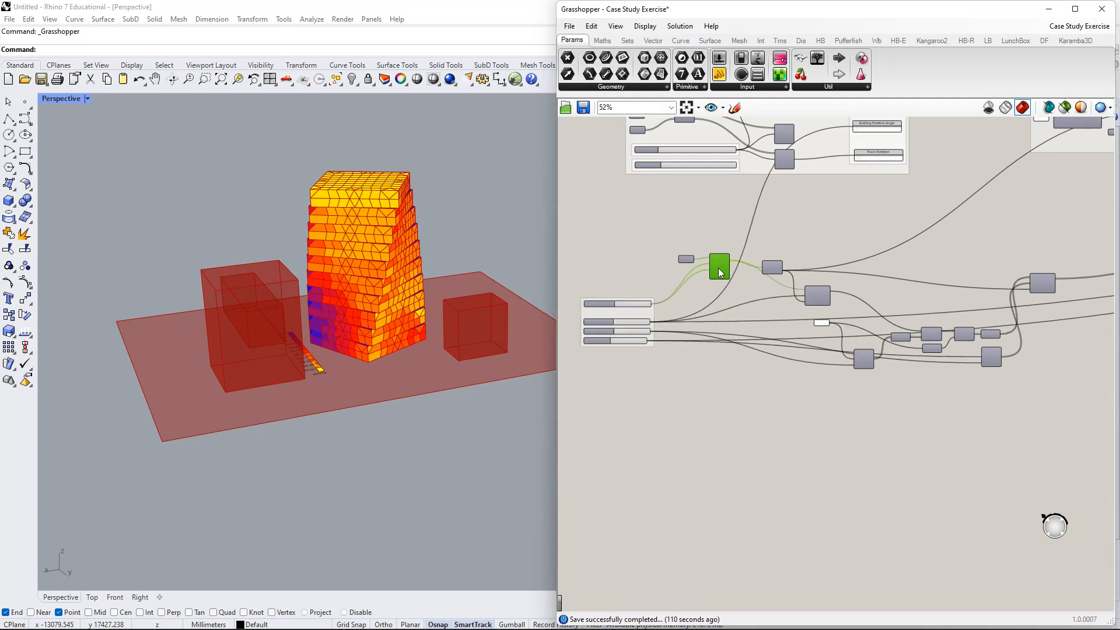
{"action": "right_click_drag", "start_coordinate": [734, 289], "coordinate": [695, 278]}
{"action": "left_click_drag", "start_coordinate": [731, 256], "coordinate": [730, 244]}
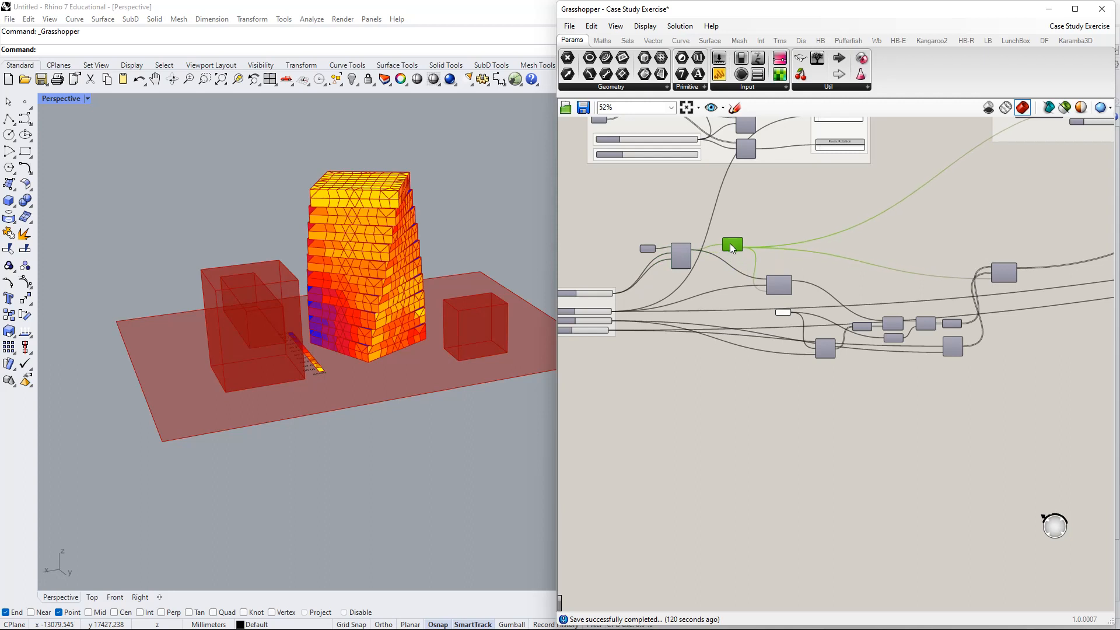
{"action": "left_click_drag", "start_coordinate": [779, 287], "coordinate": [779, 285]}
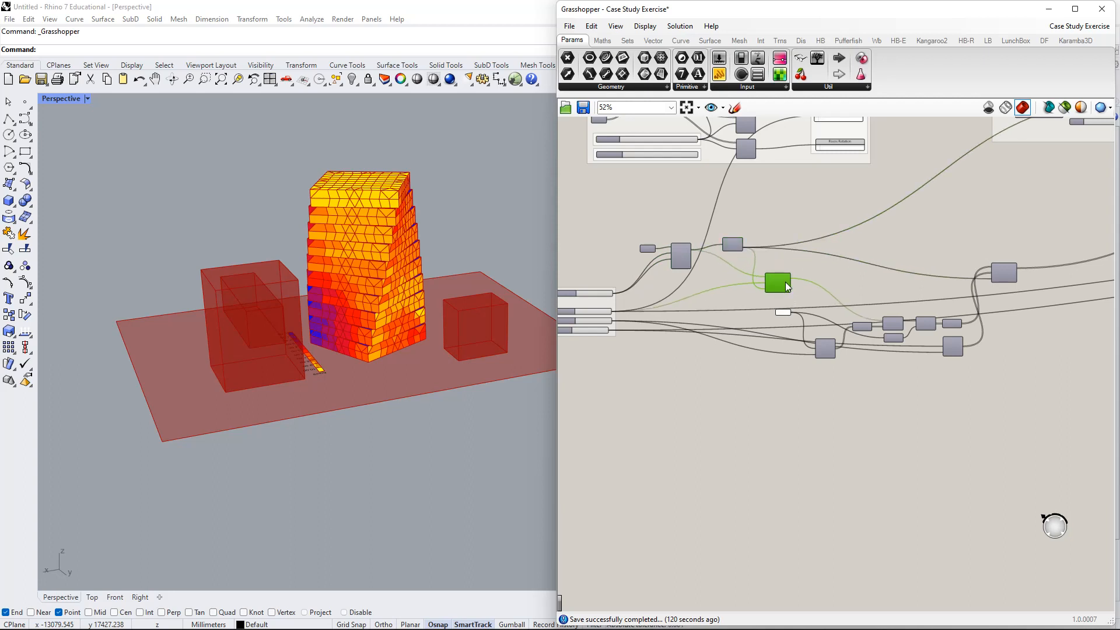
{"action": "left_click_drag", "start_coordinate": [819, 348], "coordinate": [813, 331]}
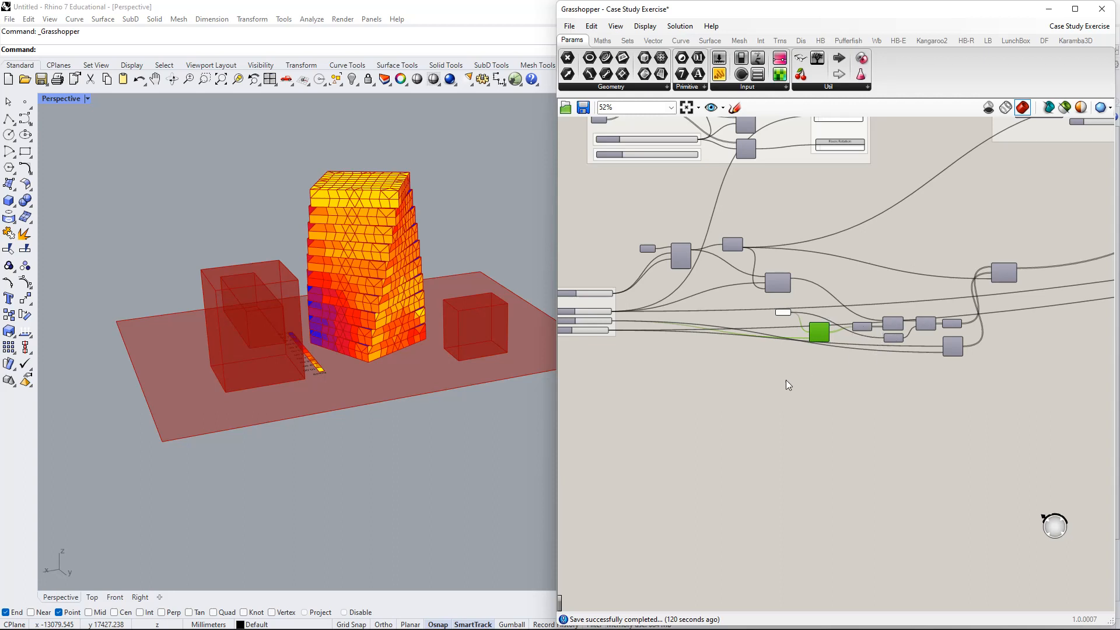
{"action": "right_click_drag", "start_coordinate": [772, 395], "coordinate": [848, 453]}
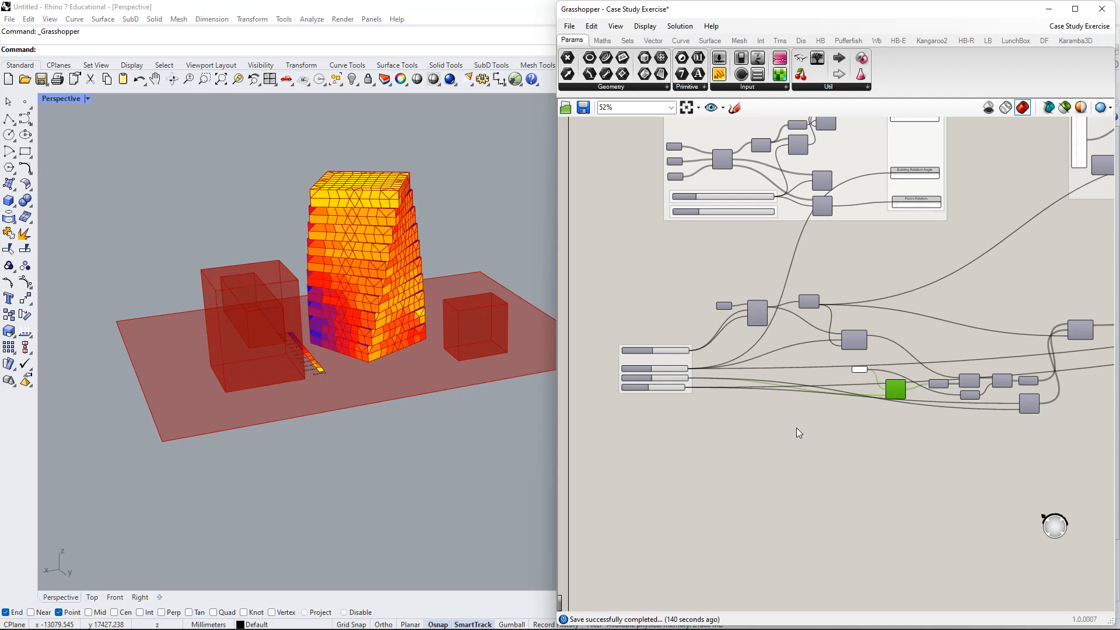
- Marquee-select the tower-generation cluster and move it further down the canvas
{"action": "right_click_drag", "start_coordinate": [719, 420], "coordinate": [719, 397]}
{"action": "scroll", "coordinate": [758, 293], "scroll_direction": "down", "scroll_amount": 2}
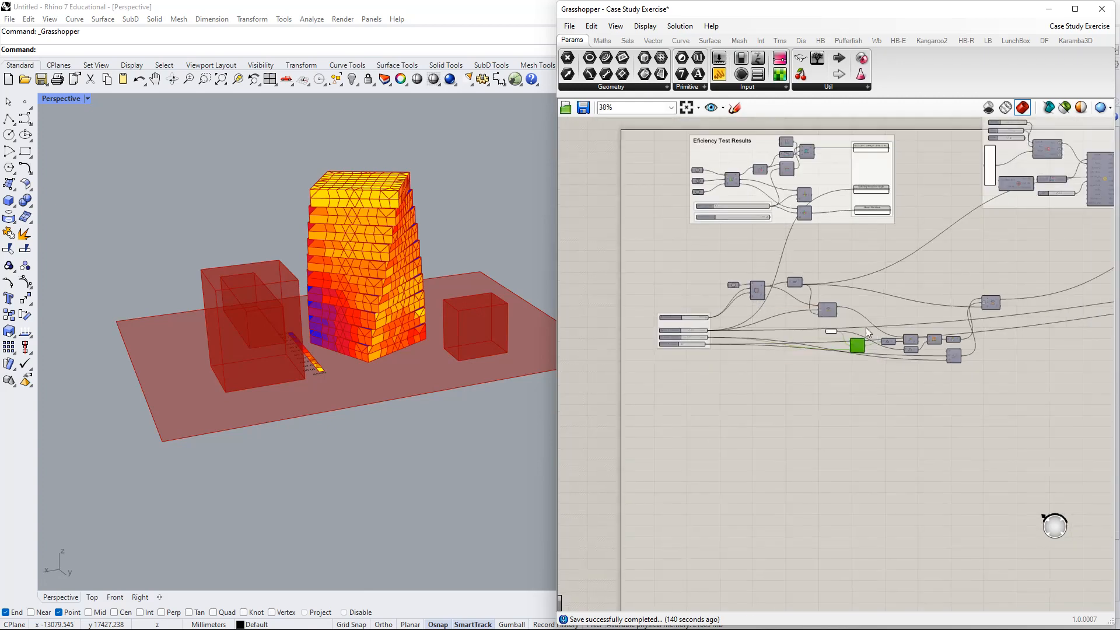
{"action": "left_click_drag", "start_coordinate": [1045, 270], "coordinate": [572, 443]}
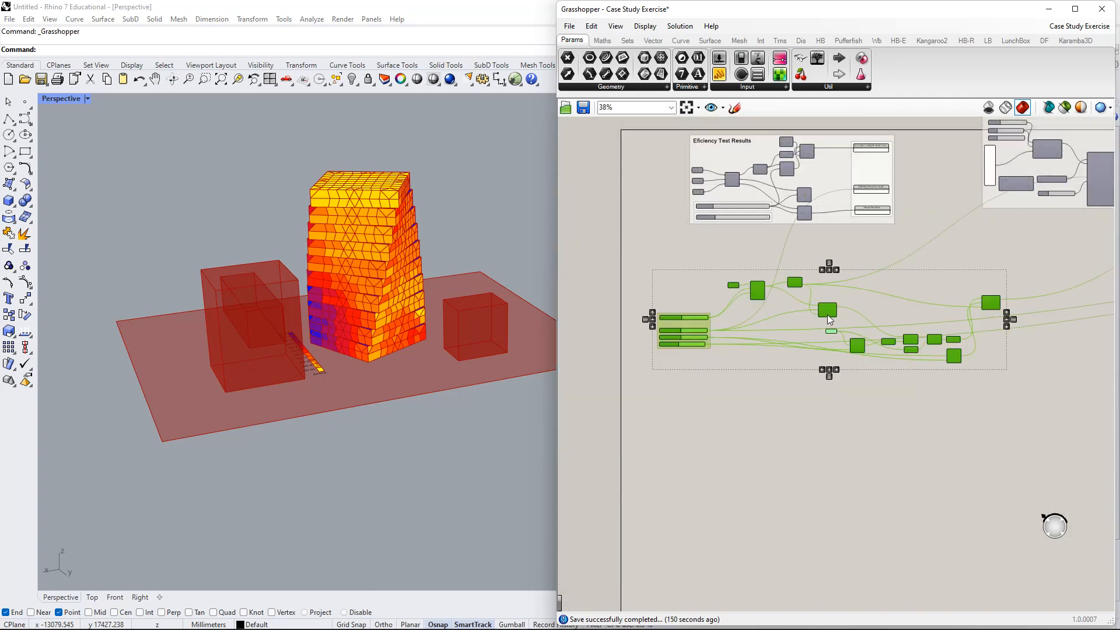
{"action": "left_click_drag", "start_coordinate": [827, 314], "coordinate": [832, 377]}
{"action": "right_click_drag", "start_coordinate": [880, 345], "coordinate": [853, 303]}
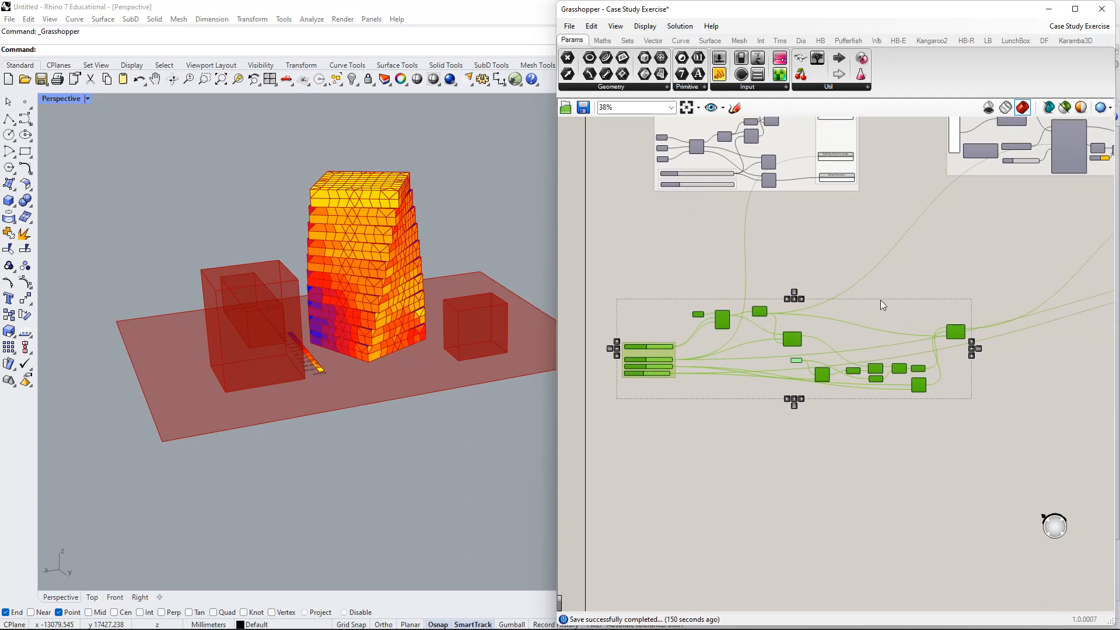
{"action": "right_click_drag", "start_coordinate": [912, 296], "coordinate": [833, 260]}
{"action": "left_click", "coordinate": [896, 255]}
{"action": "left_click_drag", "start_coordinate": [905, 305], "coordinate": [907, 291]}
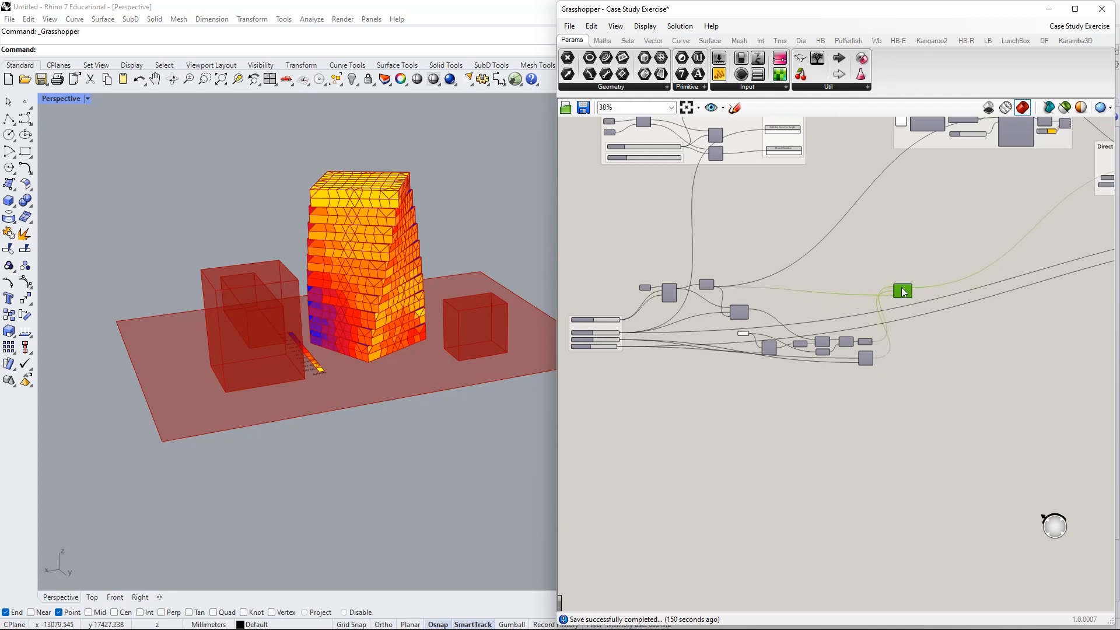
- Move the Results group up and to the right, past the SunPath and analysis groups
{"action": "right_click_drag", "start_coordinate": [910, 241], "coordinate": [793, 401]}
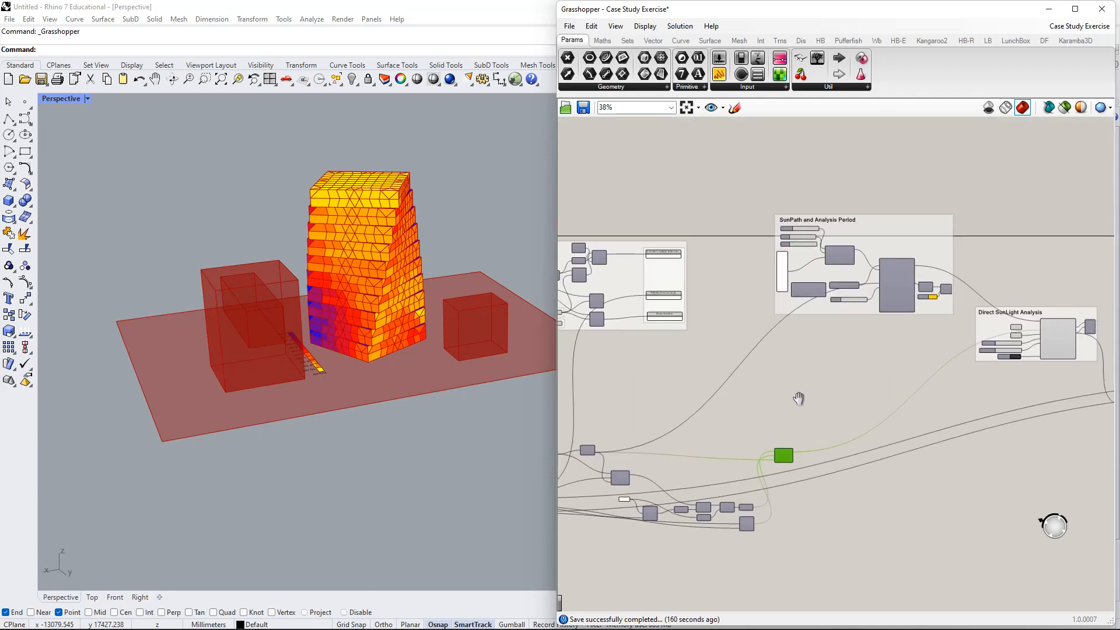
{"action": "left_click", "coordinate": [886, 218]}
{"action": "right_click_drag", "start_coordinate": [937, 291], "coordinate": [813, 285]}
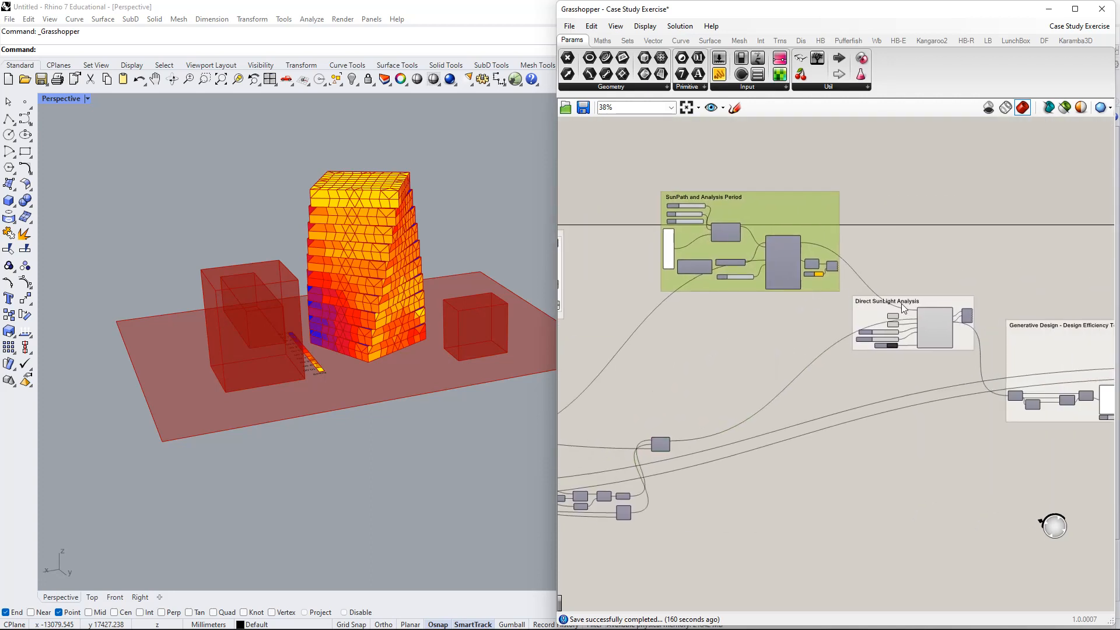
{"action": "left_click", "coordinate": [936, 301]}
{"action": "left_click", "coordinate": [1069, 295]}
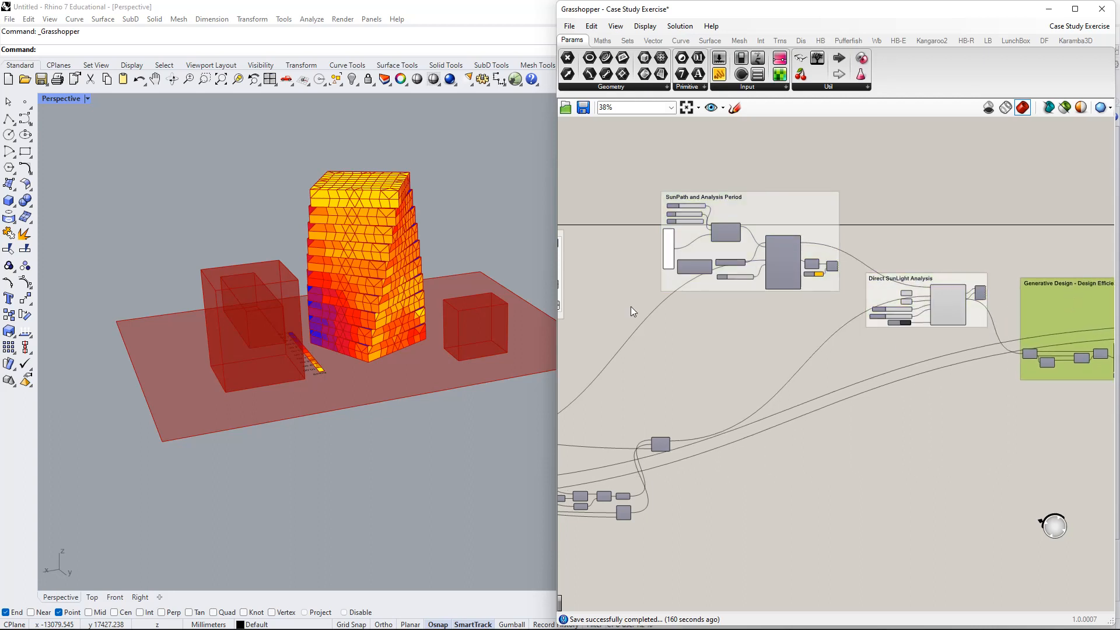
{"action": "right_click_drag", "start_coordinate": [622, 296], "coordinate": [699, 293]}
{"action": "left_click_drag", "start_coordinate": [591, 256], "coordinate": [652, 218]}
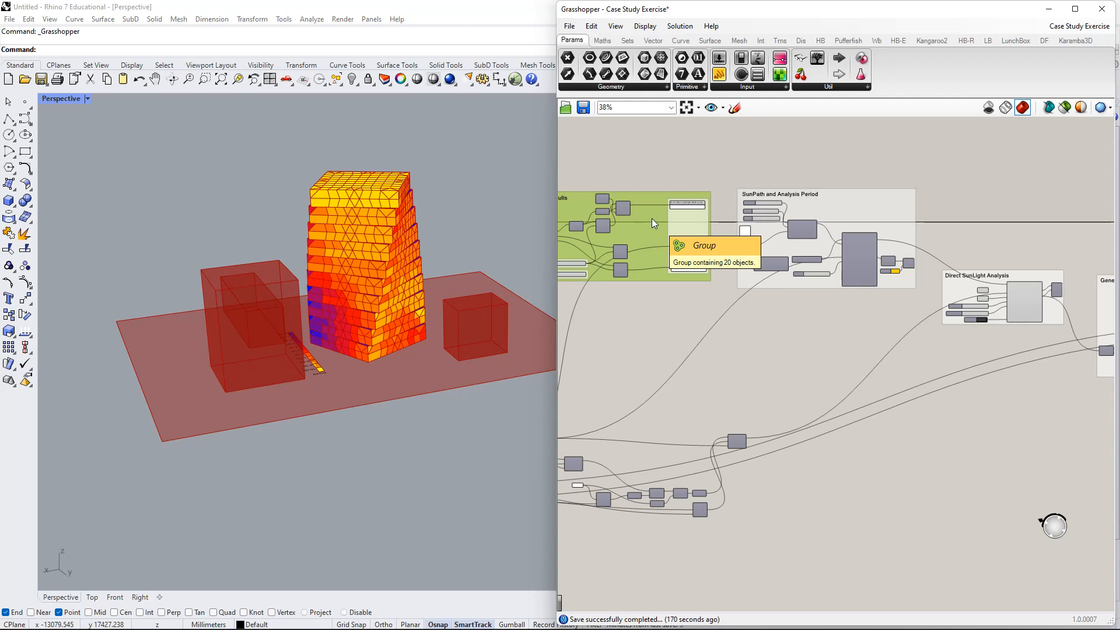
- Shift the Generative Design group slightly left and down
{"action": "right_click_drag", "start_coordinate": [652, 218], "coordinate": [748, 252]}
{"action": "right_click_drag", "start_coordinate": [832, 364], "coordinate": [789, 345]}
{"action": "right_click_drag", "start_coordinate": [928, 348], "coordinate": [834, 312]}
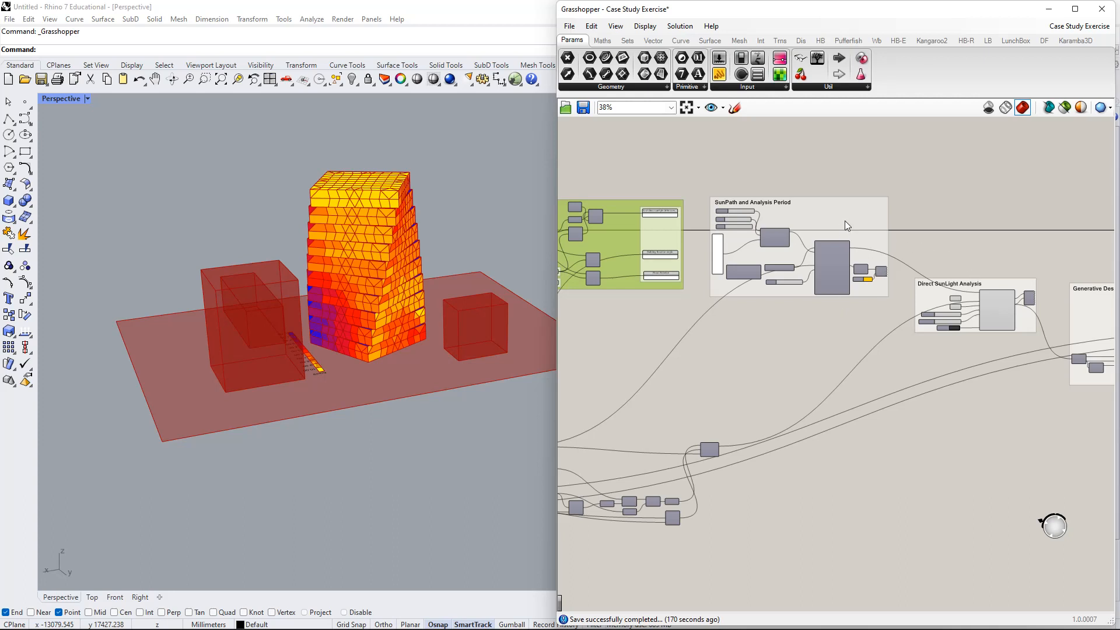
{"action": "right_click_drag", "start_coordinate": [847, 225], "coordinate": [846, 154]}
{"action": "left_click_drag", "start_coordinate": [1000, 261], "coordinate": [980, 273]}
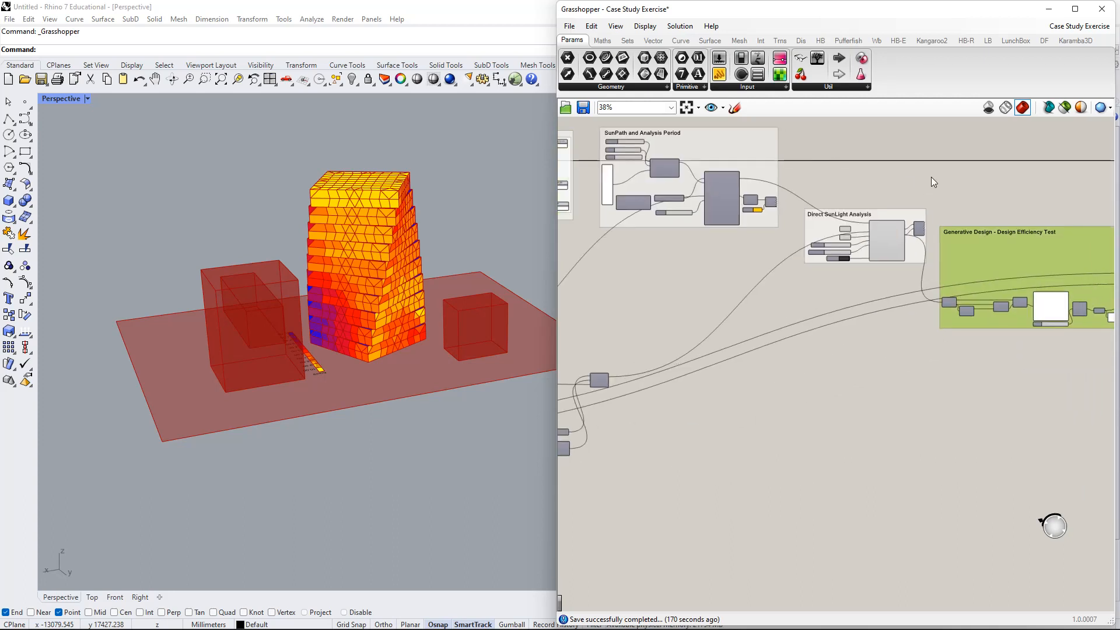
{"action": "right_click_drag", "start_coordinate": [868, 326], "coordinate": [947, 266]}
{"action": "right_click_drag", "start_coordinate": [817, 343], "coordinate": [992, 277]}
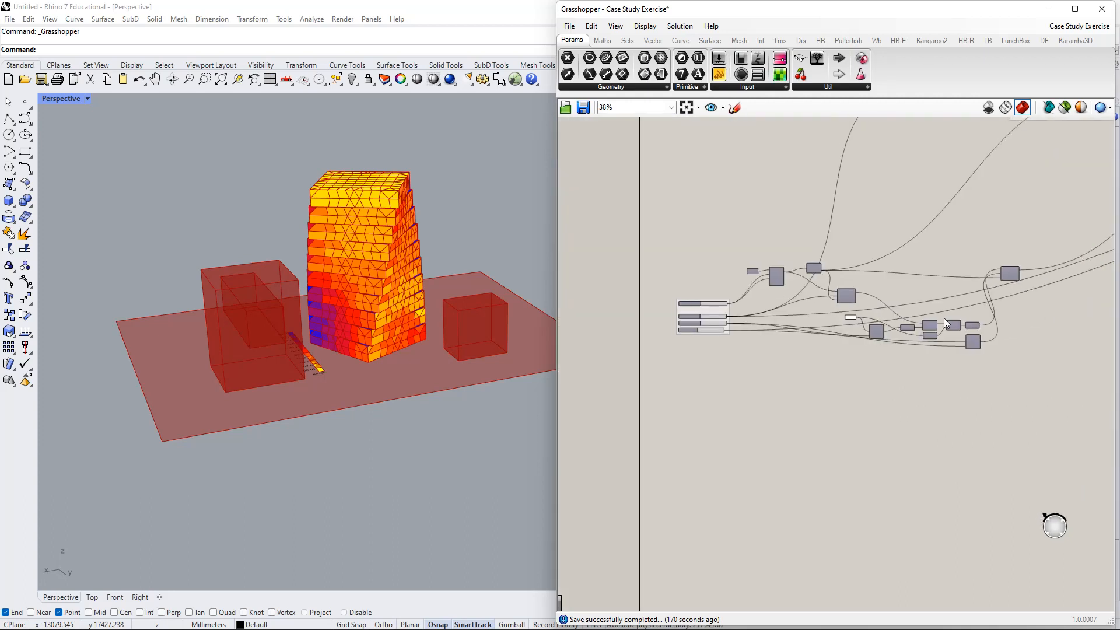
- Move the Rectangle component and drag its Plane input further left beside it
{"action": "left_click_drag", "start_coordinate": [1036, 227], "coordinate": [562, 489]}
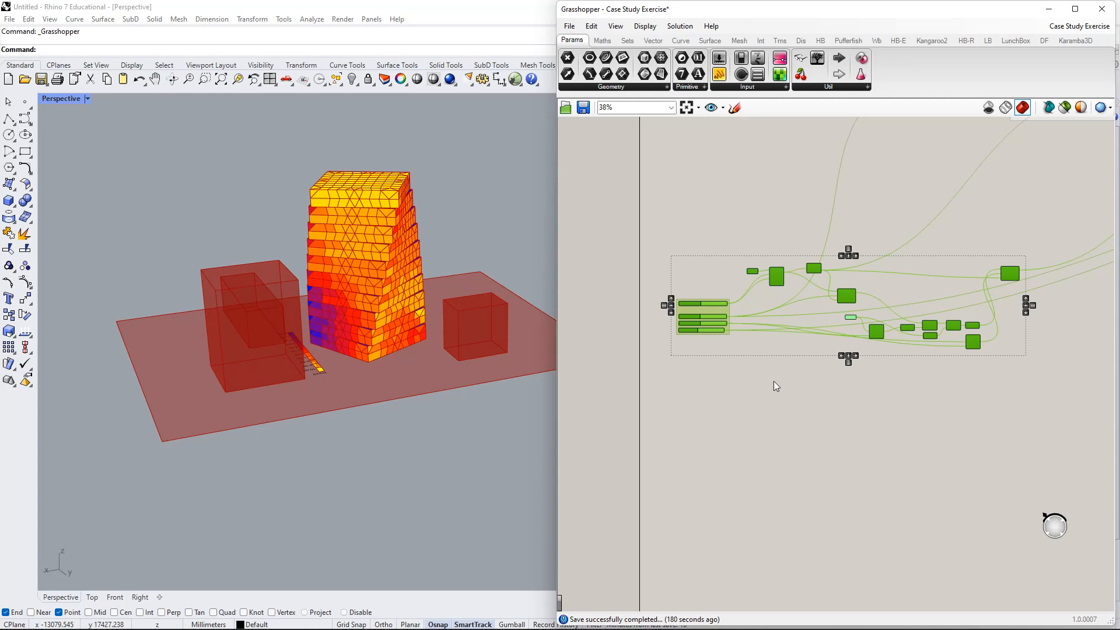
{"action": "scroll", "coordinate": [785, 304], "scroll_direction": "up", "scroll_amount": 5}
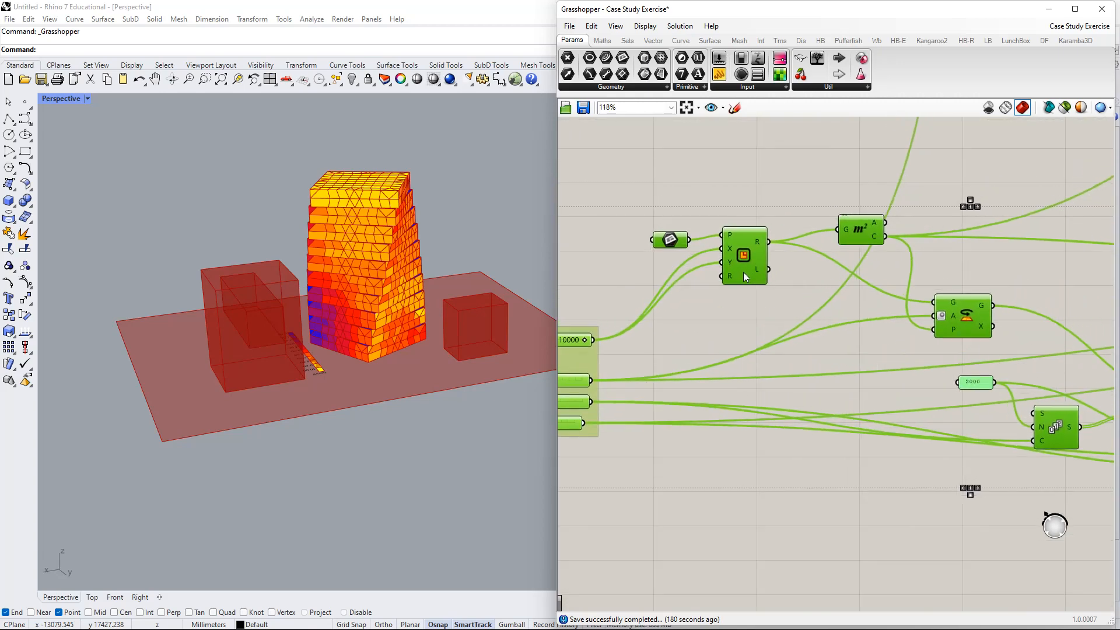
{"action": "left_click", "coordinate": [785, 164]}
{"action": "right_click_drag", "start_coordinate": [765, 201], "coordinate": [857, 141]}
{"action": "left_click_drag", "start_coordinate": [849, 174], "coordinate": [826, 220]}
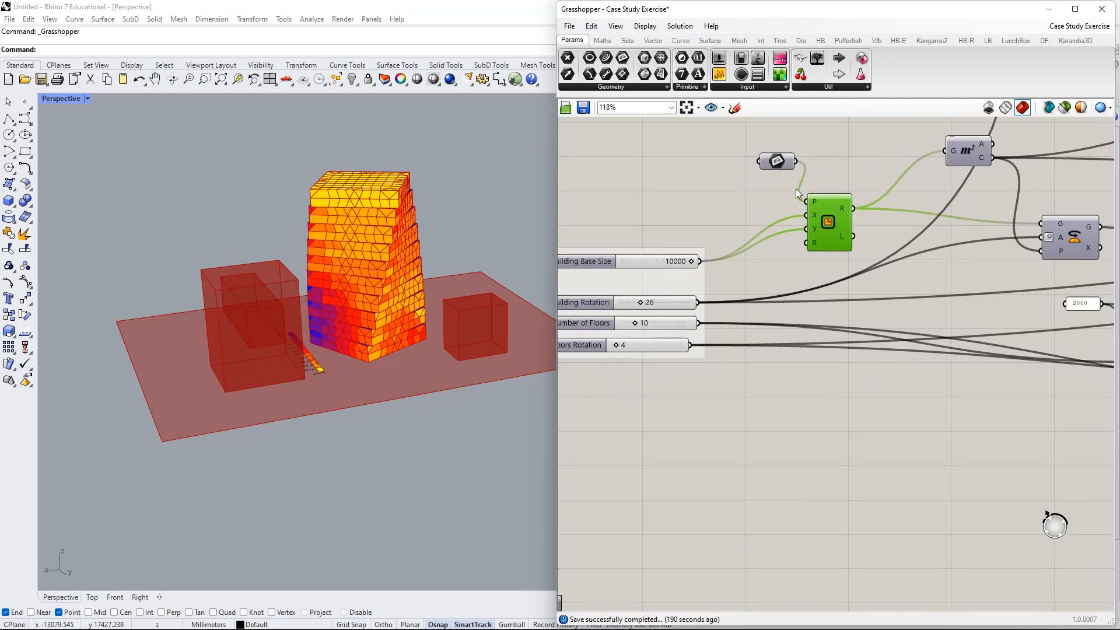
{"action": "left_click", "coordinate": [771, 165]}
{"action": "left_click_drag", "start_coordinate": [771, 165], "coordinate": [733, 171]}
- Select the entire definition and turn Preview Off, emptying the Rhino viewport
{"action": "scroll", "coordinate": [918, 316], "scroll_direction": "down", "scroll_amount": 8}
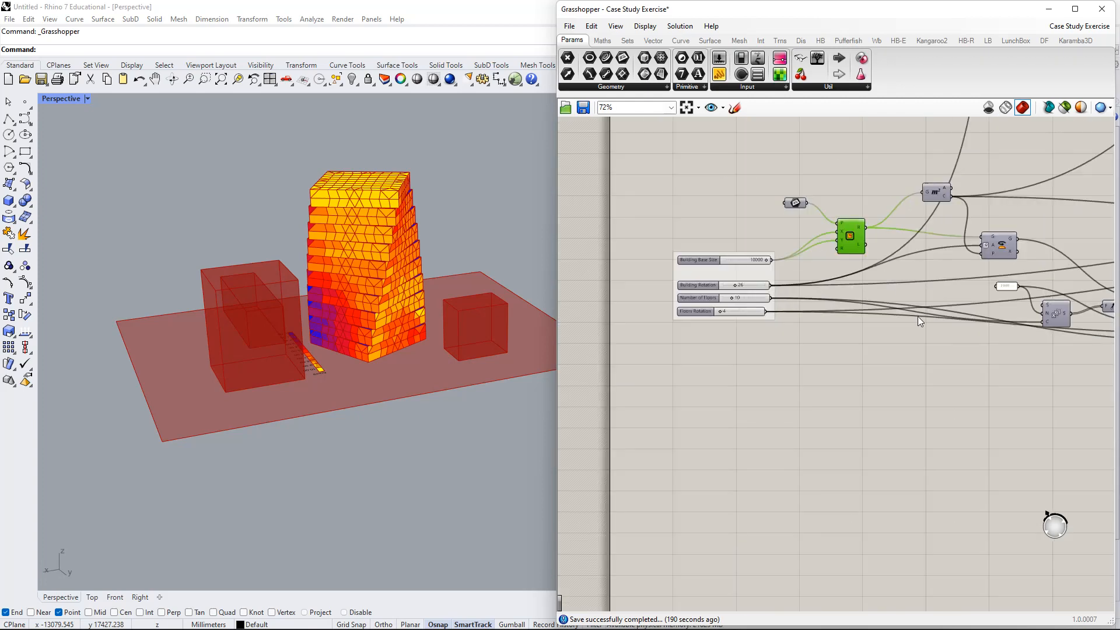
{"action": "scroll", "coordinate": [768, 293], "scroll_direction": "down", "scroll_amount": 2}
{"action": "left_click_drag", "start_coordinate": [941, 186], "coordinate": [617, 412]}
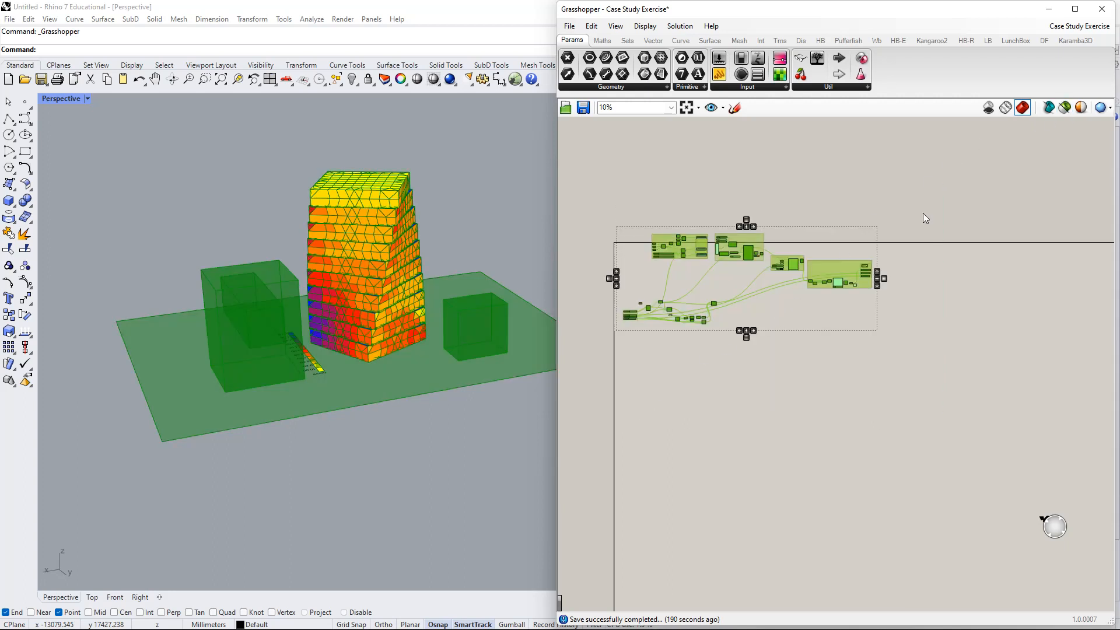
{"action": "right_click", "coordinate": [958, 216]}
{"action": "left_click", "coordinate": [964, 240]}
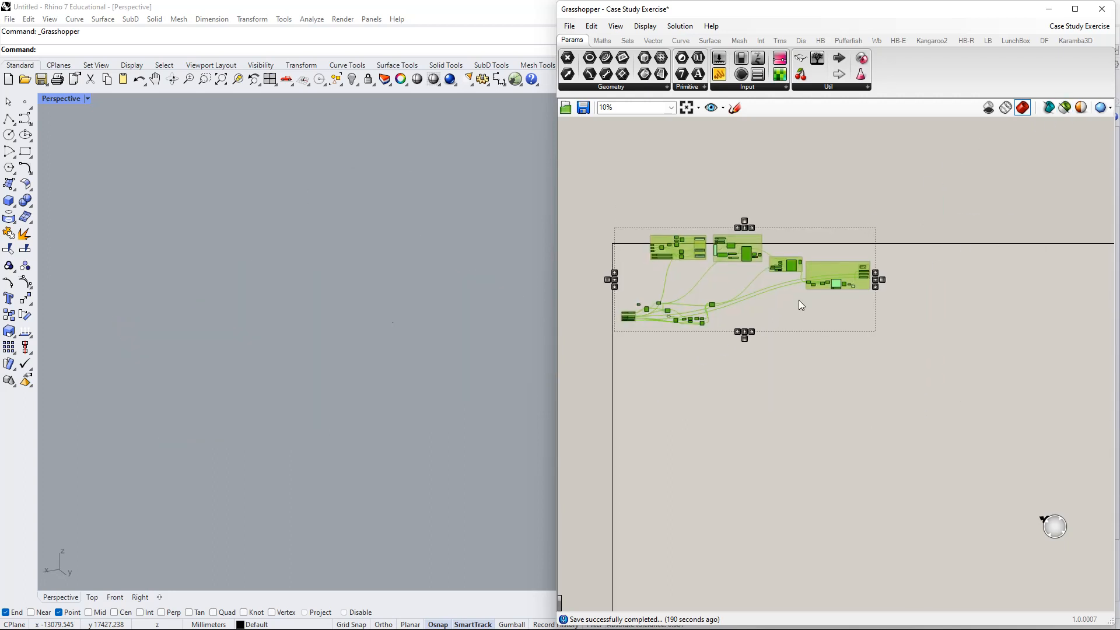
{"action": "scroll", "coordinate": [747, 312], "scroll_direction": "up", "scroll_amount": 3}
{"action": "right_click_drag", "start_coordinate": [748, 312], "coordinate": [880, 243]}
{"action": "scroll", "coordinate": [779, 255], "scroll_direction": "up", "scroll_amount": 4}
- Turn on the preview for the Rectangle component only, showing the square footprint
{"action": "left_click", "coordinate": [666, 396]}
{"action": "right_click_drag", "start_coordinate": [635, 257], "coordinate": [785, 285]}
{"action": "scroll", "coordinate": [784, 285], "scroll_direction": "up", "scroll_amount": 4}
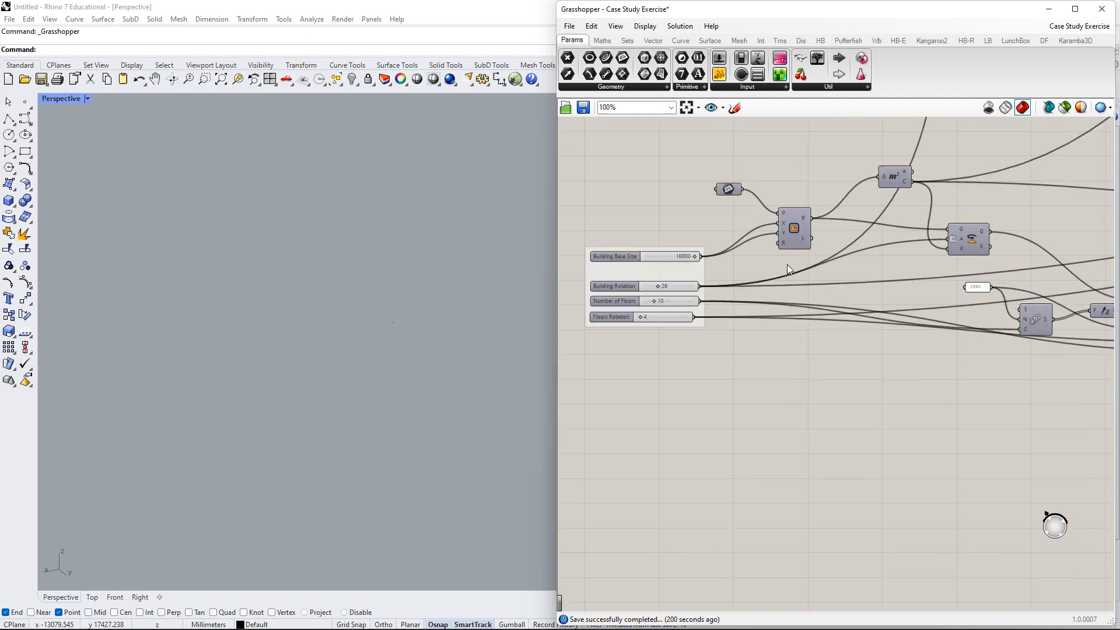
{"action": "left_click", "coordinate": [796, 225]}
{"action": "right_click", "coordinate": [808, 204]}
{"action": "left_click", "coordinate": [837, 219]}
{"action": "scroll", "coordinate": [923, 327], "scroll_direction": "up", "scroll_amount": 2}
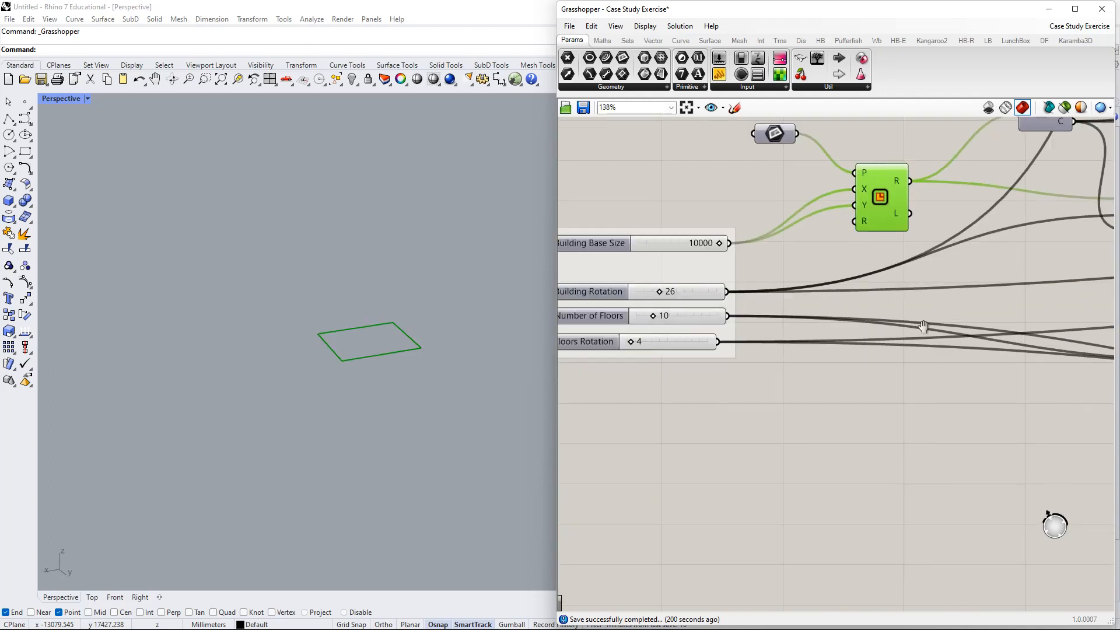
- Reposition the Rectangle and its plane input, then test Building Base Size and reset it to 10000
{"action": "right_click_drag", "start_coordinate": [923, 327], "coordinate": [966, 325]}
{"action": "left_click_drag", "start_coordinate": [916, 194], "coordinate": [905, 215]}
{"action": "right_click_drag", "start_coordinate": [851, 191], "coordinate": [883, 195]}
{"action": "left_click_drag", "start_coordinate": [843, 141], "coordinate": [782, 181]}
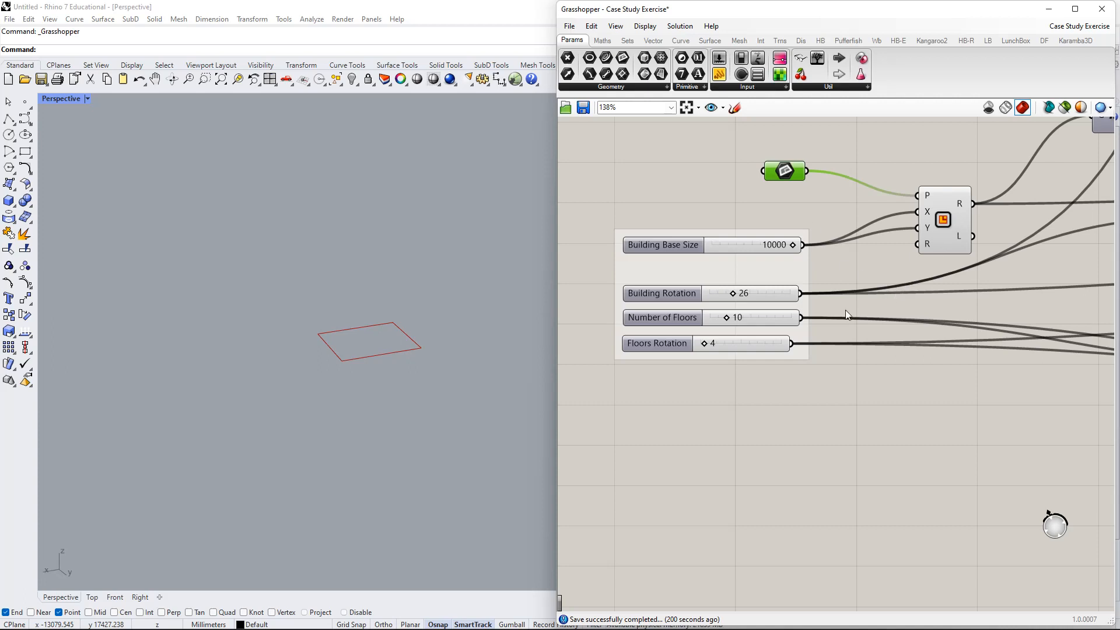
{"action": "right_click_drag", "start_coordinate": [816, 264], "coordinate": [787, 282]}
{"action": "left_click_drag", "start_coordinate": [771, 267], "coordinate": [798, 260]}
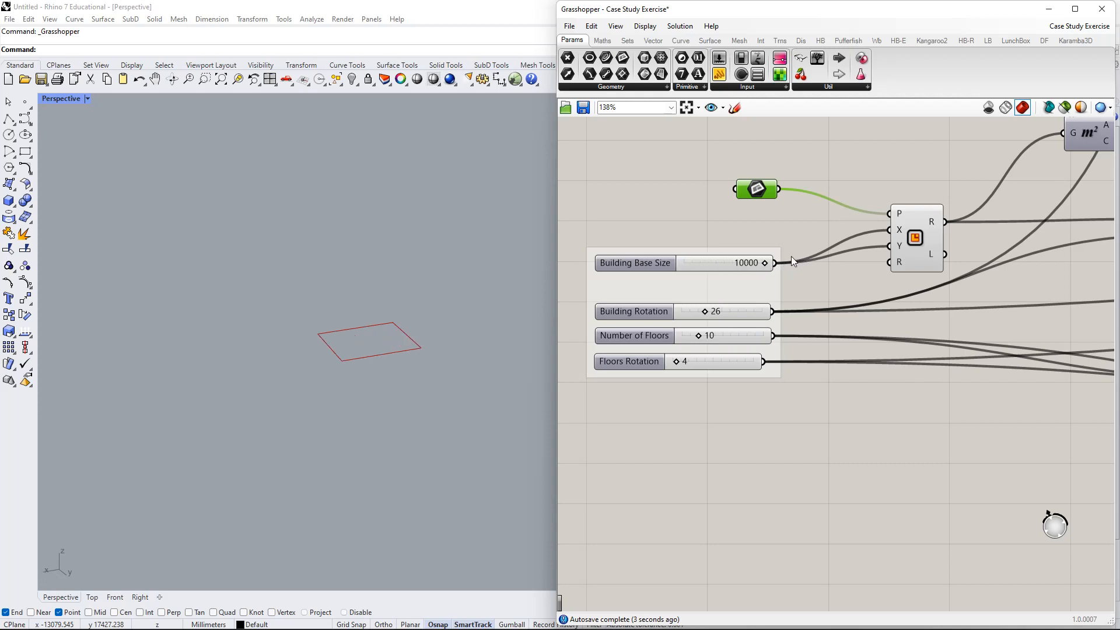
{"action": "right_click_drag", "start_coordinate": [985, 306], "coordinate": [897, 354]}
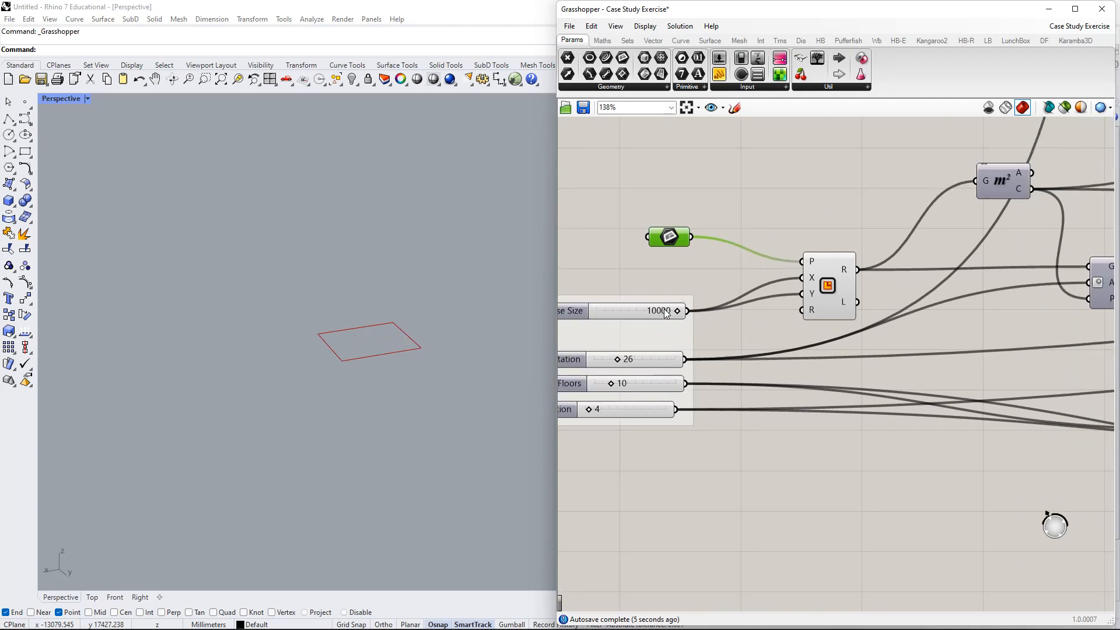
- Pull the Rectangle, Area and Rotate components close together beside the slider group
{"action": "scroll", "coordinate": [804, 399], "scroll_direction": "down", "scroll_amount": 1}
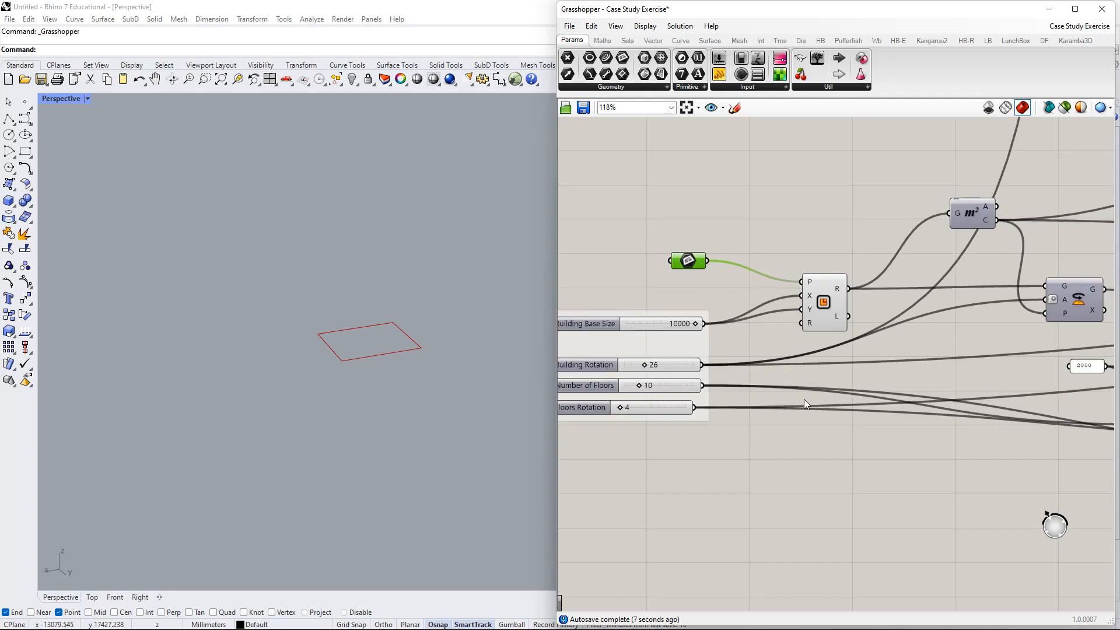
{"action": "right_click_drag", "start_coordinate": [864, 411], "coordinate": [762, 422]}
{"action": "left_click_drag", "start_coordinate": [719, 313], "coordinate": [710, 291]}
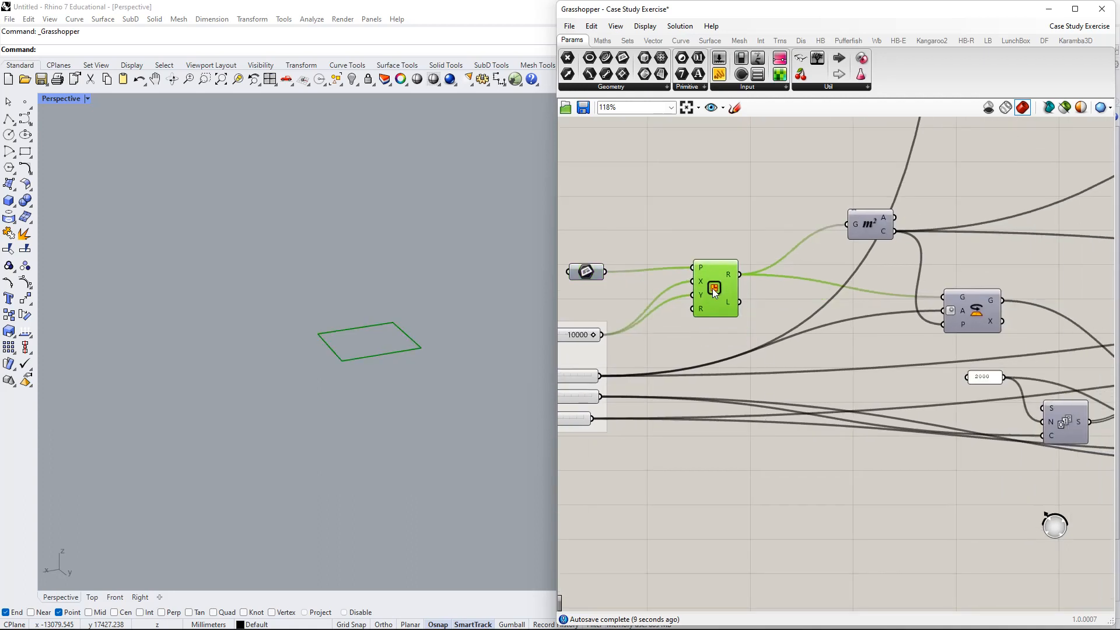
{"action": "right_click_drag", "start_coordinate": [869, 231], "coordinate": [761, 276]}
{"action": "left_click_drag", "start_coordinate": [762, 275], "coordinate": [718, 284]}
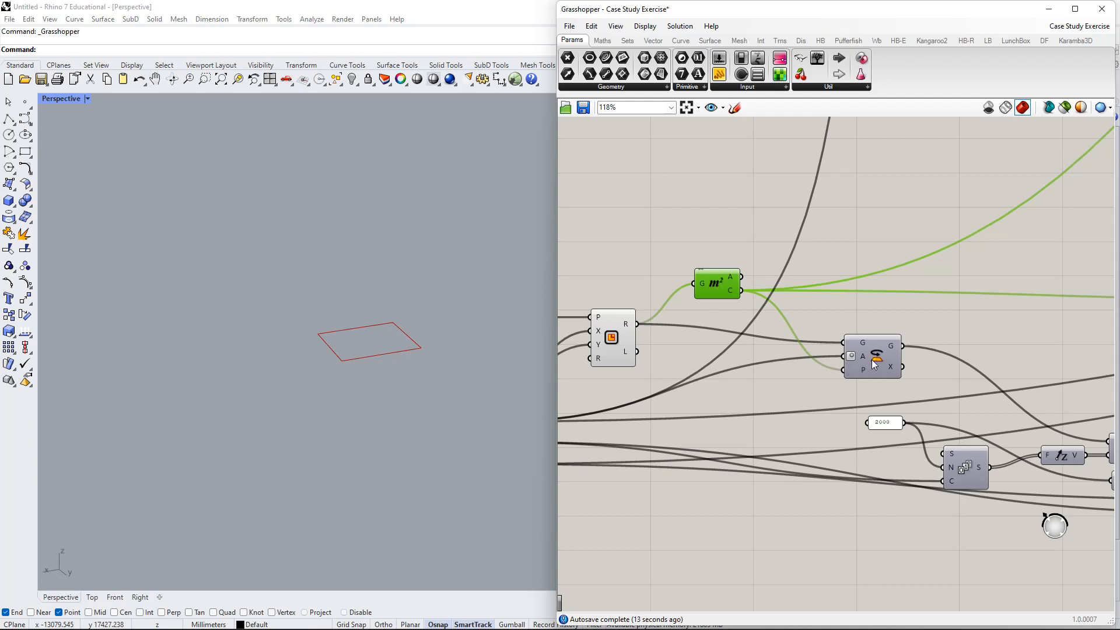
{"action": "left_click_drag", "start_coordinate": [873, 361], "coordinate": [862, 344]}
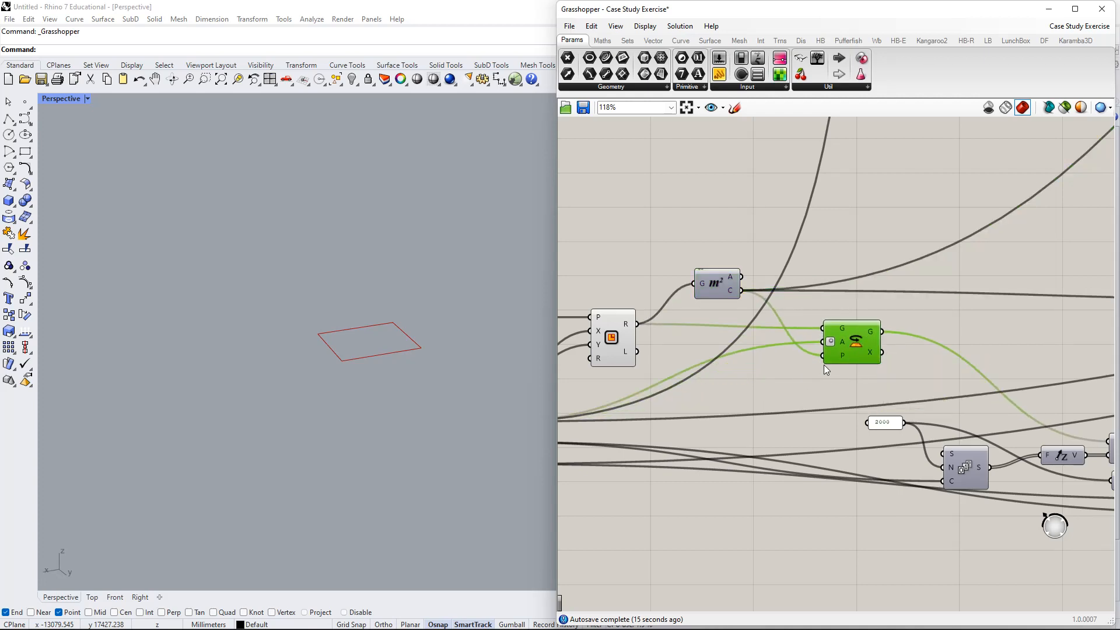
{"action": "scroll", "coordinate": [854, 351], "scroll_direction": "down", "scroll_amount": 1}
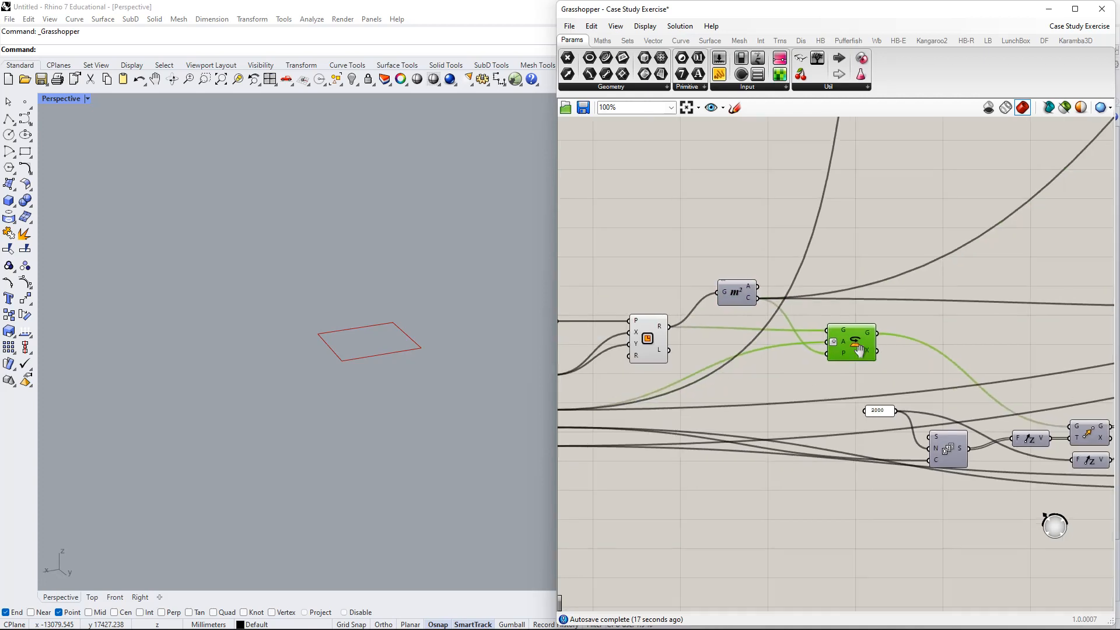
{"action": "right_click_drag", "start_coordinate": [856, 349], "coordinate": [1048, 286]}
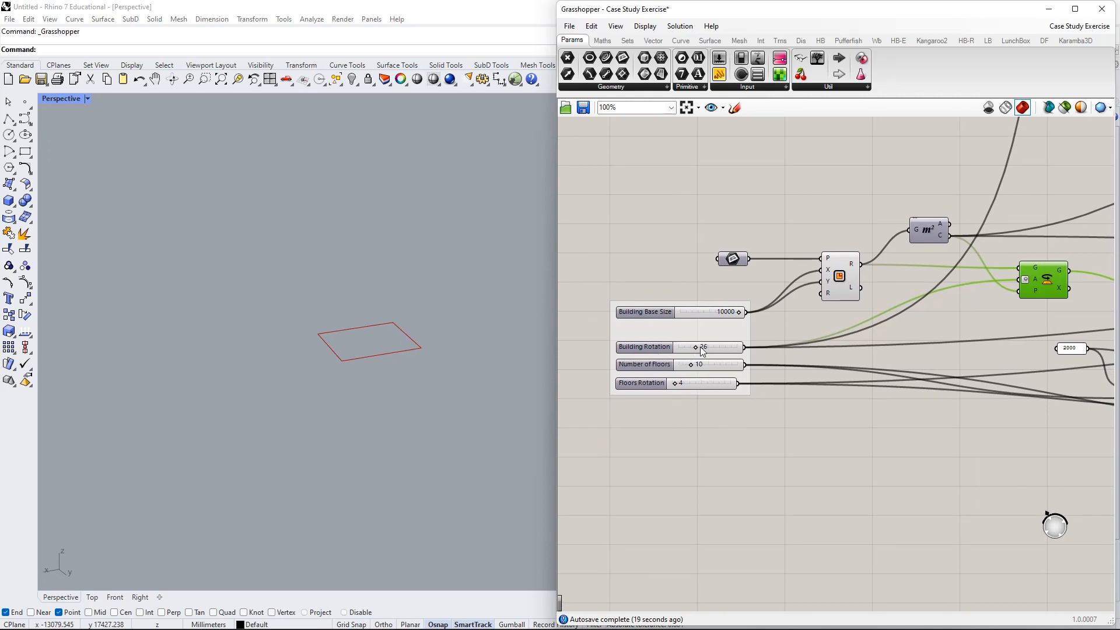
- Set Building Rotation to 40 and turn on the Rotate component's preview
{"action": "left_click_drag", "start_coordinate": [696, 348], "coordinate": [719, 348]}
{"action": "right_click_drag", "start_coordinate": [1078, 336], "coordinate": [1012, 340]}
{"action": "right_click", "coordinate": [976, 284]}
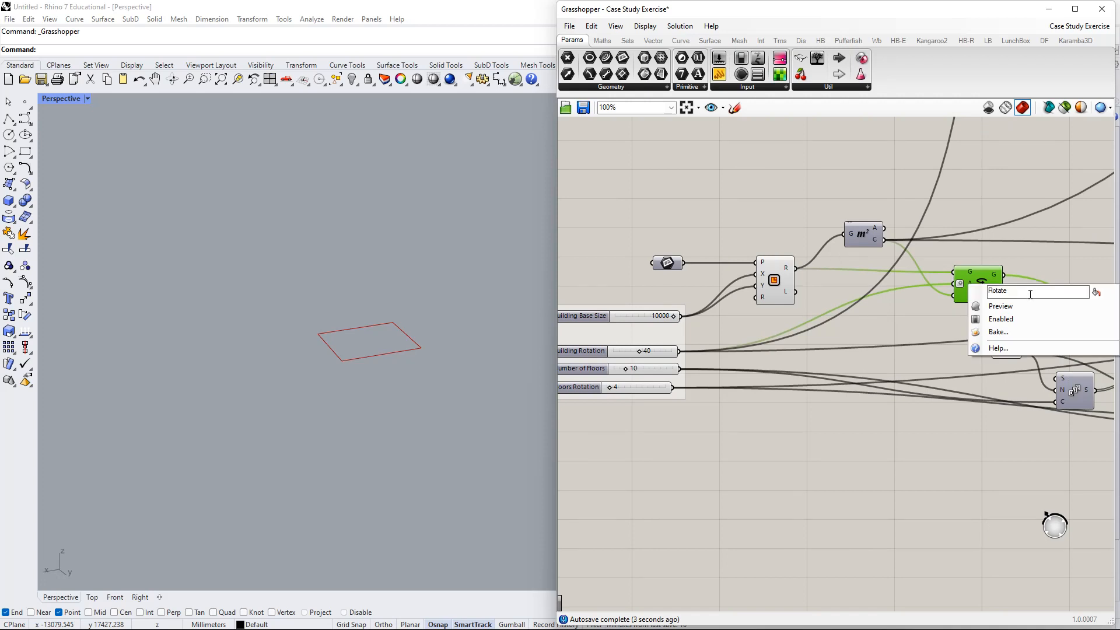
{"action": "left_click", "coordinate": [1023, 303]}
{"action": "right_click_drag", "start_coordinate": [896, 293], "coordinate": [953, 281]}
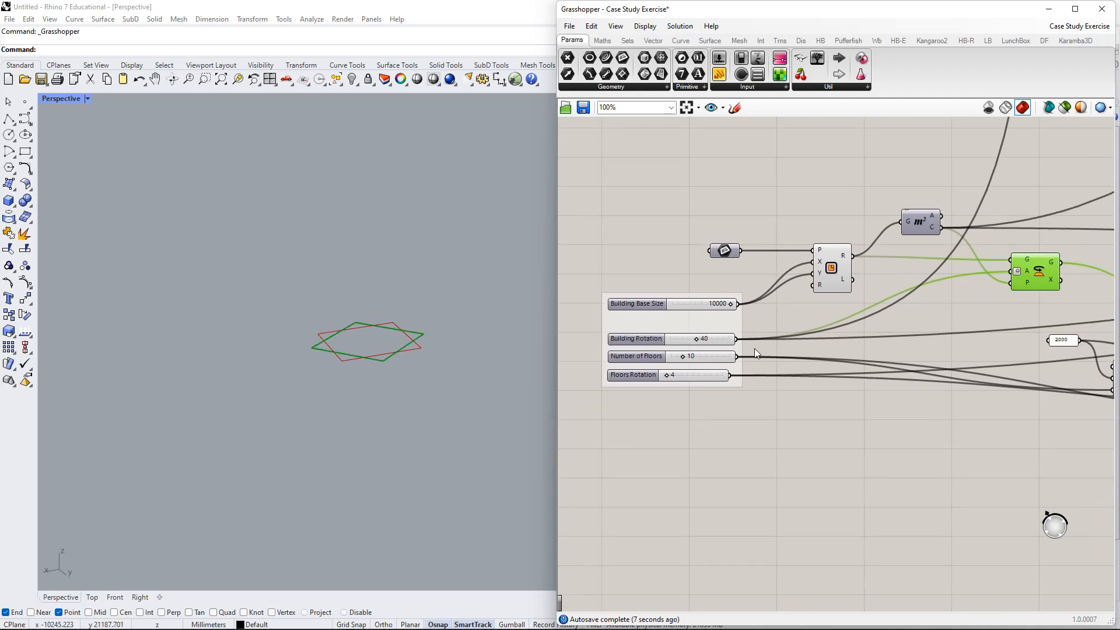
- Set the Rotate component's angle input to Degrees
{"action": "right_click", "coordinate": [1031, 268]}
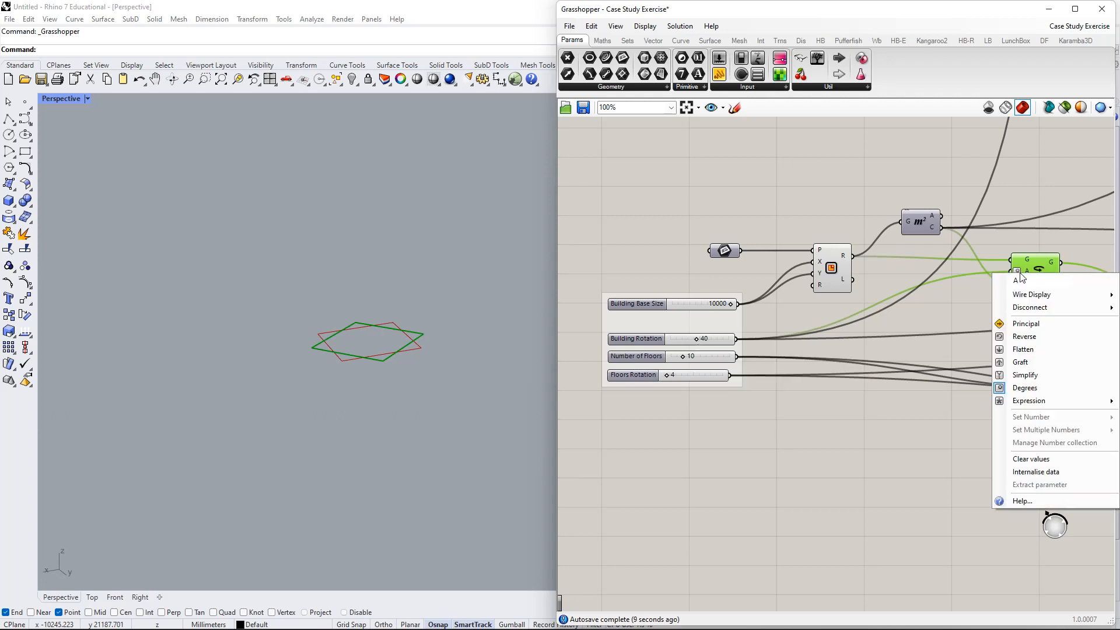
{"action": "left_click", "coordinate": [1025, 388]}
{"action": "scroll", "coordinate": [990, 283], "scroll_direction": "up", "scroll_amount": 6}
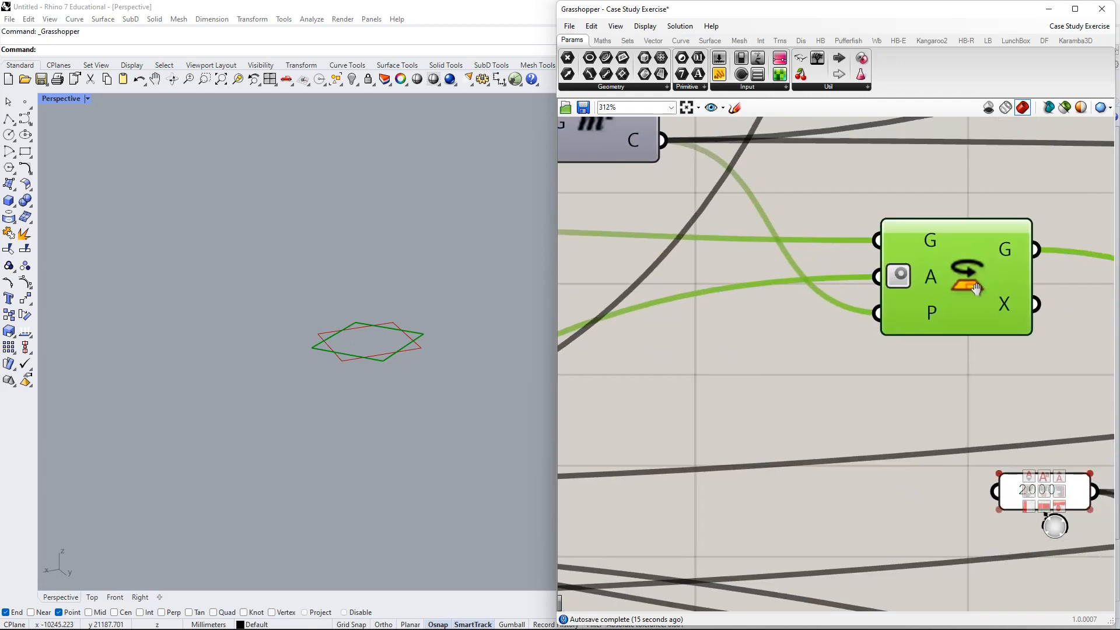
{"action": "right_click_drag", "start_coordinate": [976, 288], "coordinate": [925, 327]}
- Inspect the angle input's incoming value and nudge the Rotate component right and down
{"action": "right_click", "coordinate": [880, 313]}
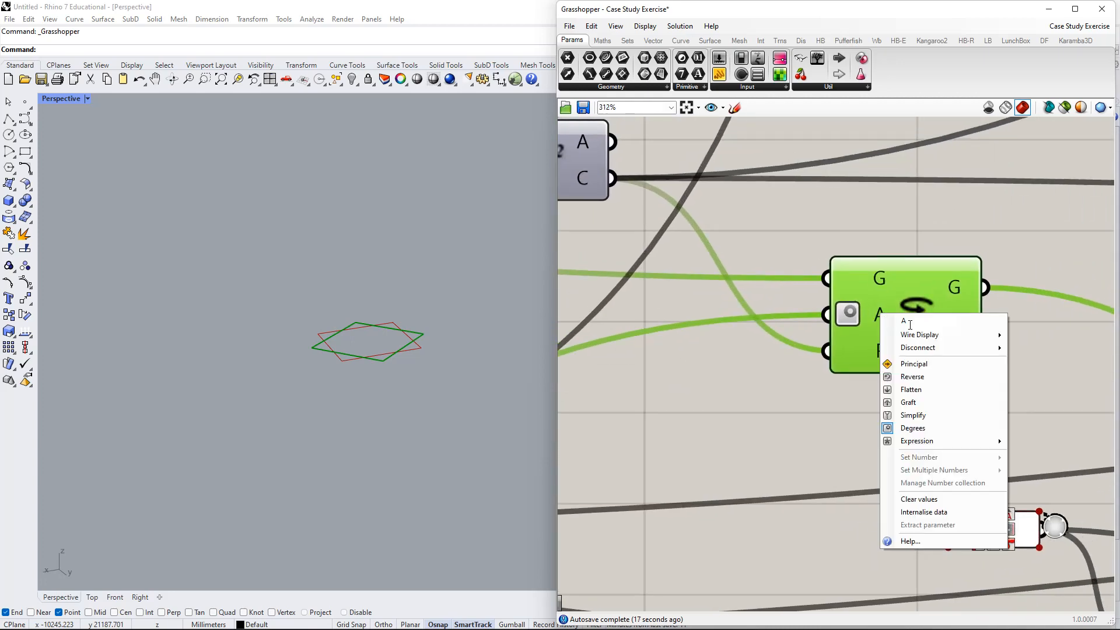
{"action": "right_click_drag", "start_coordinate": [869, 326], "coordinate": [851, 323]}
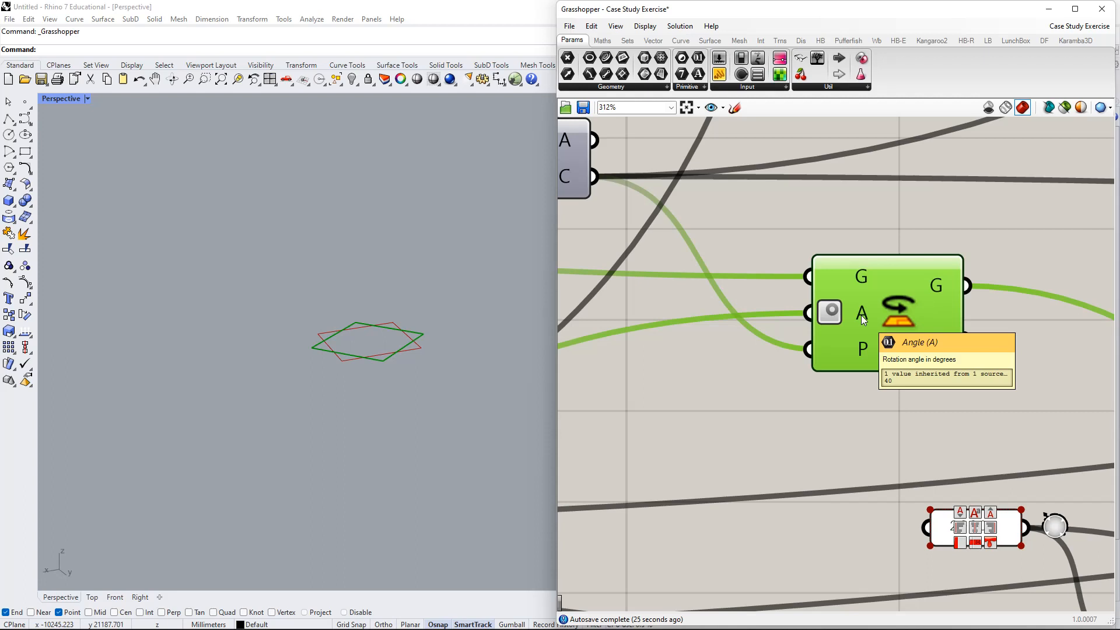
{"action": "right_click", "coordinate": [862, 316]}
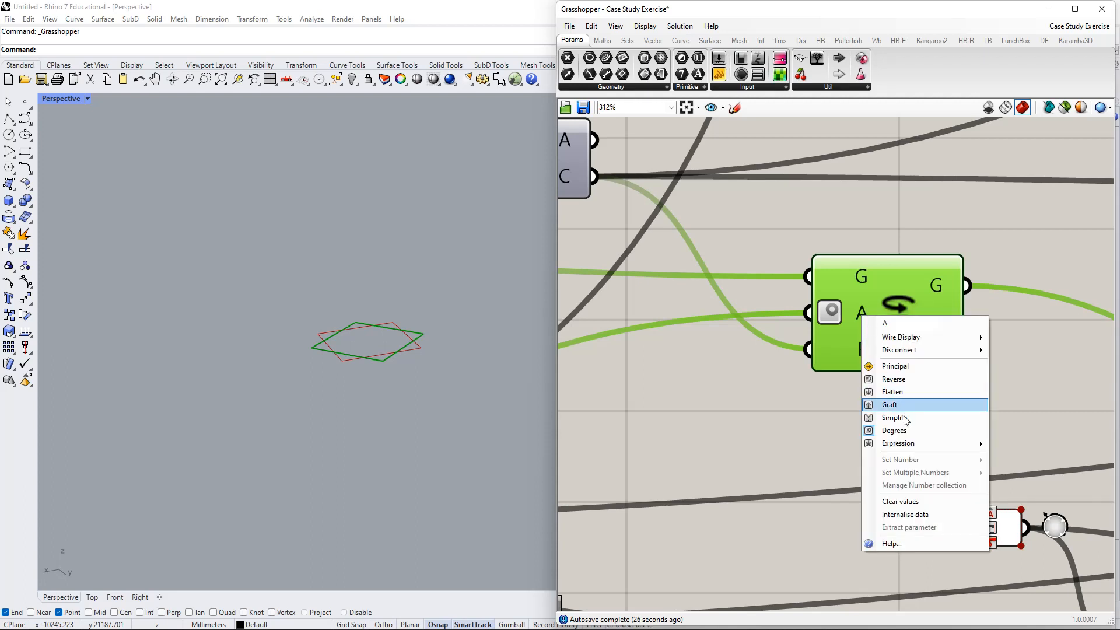
{"action": "right_click", "coordinate": [861, 310]}
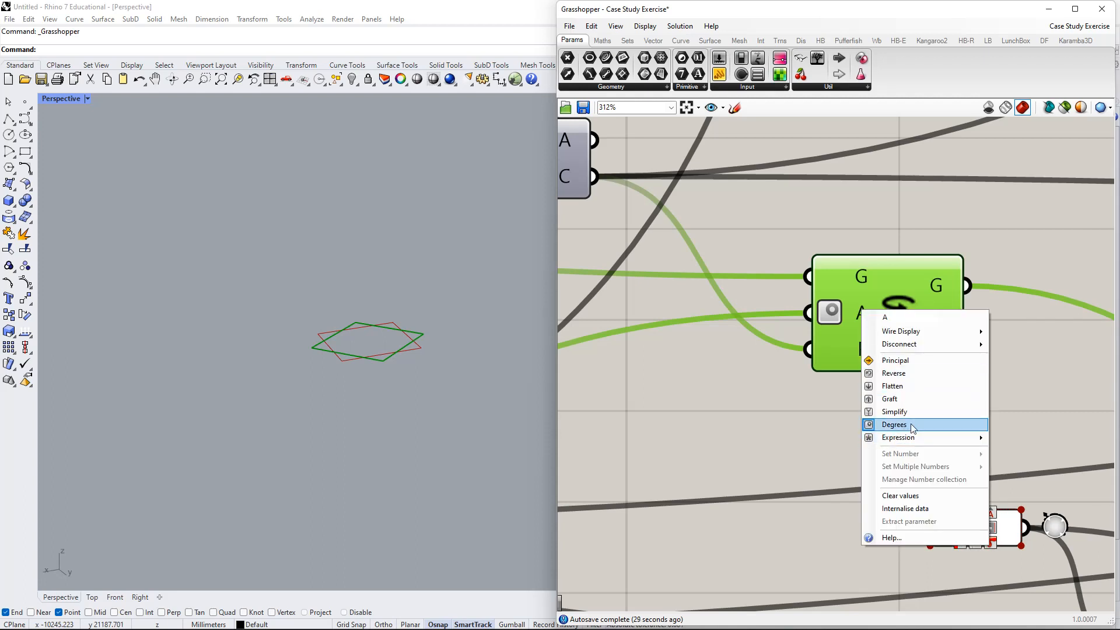
{"action": "left_click", "coordinate": [840, 394]}
{"action": "right_click_drag", "start_coordinate": [839, 393], "coordinate": [915, 375]}
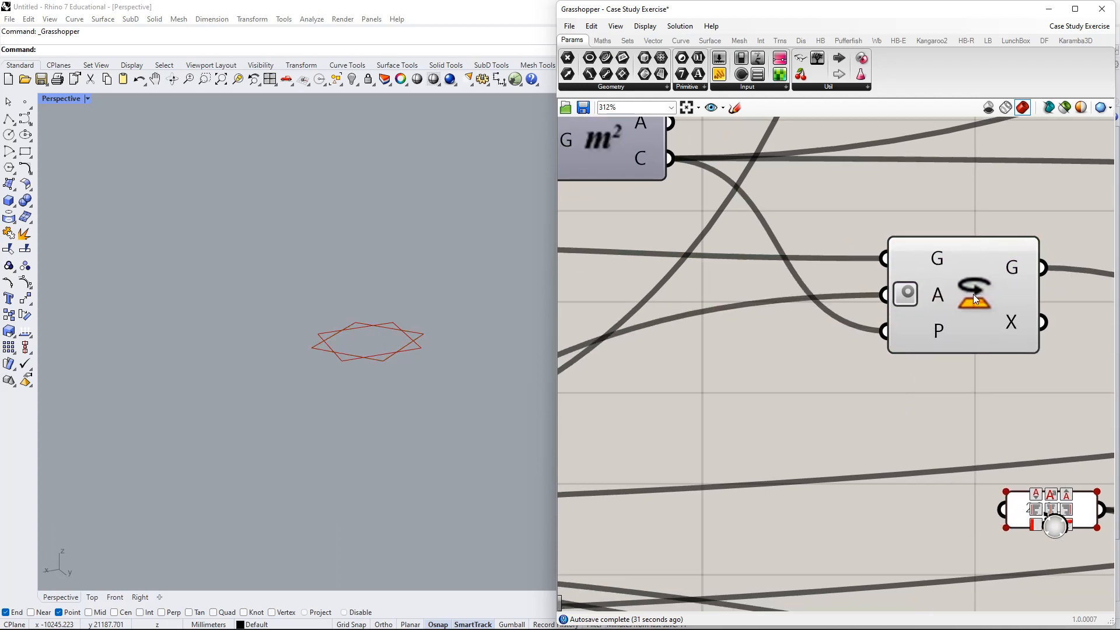
{"action": "left_click_drag", "start_coordinate": [973, 294], "coordinate": [1004, 307]}
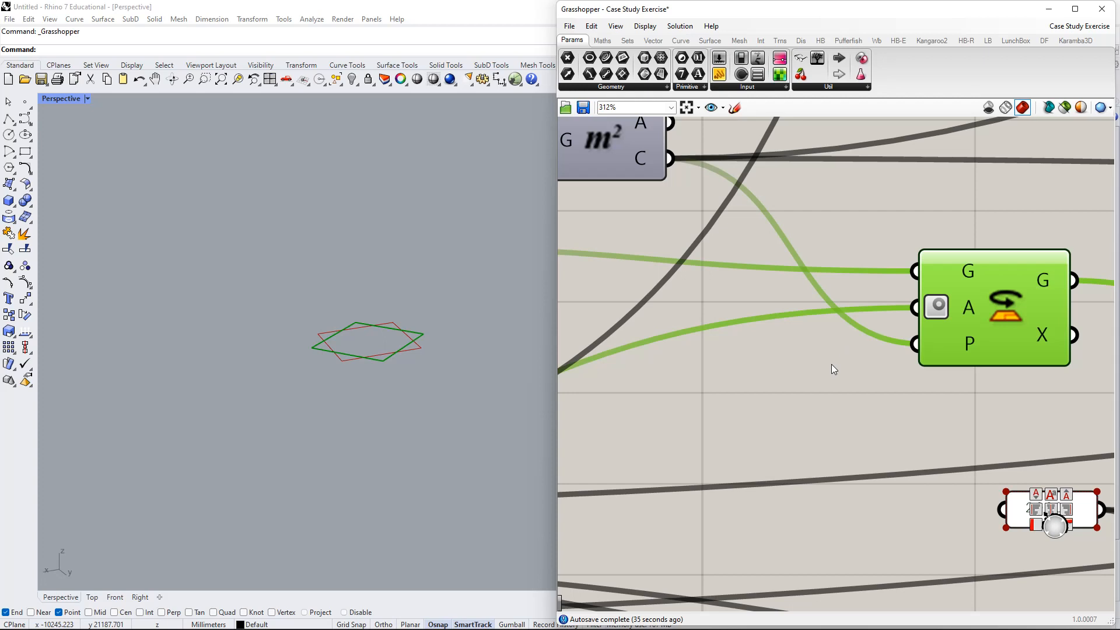
{"action": "right_click", "coordinate": [970, 312]}
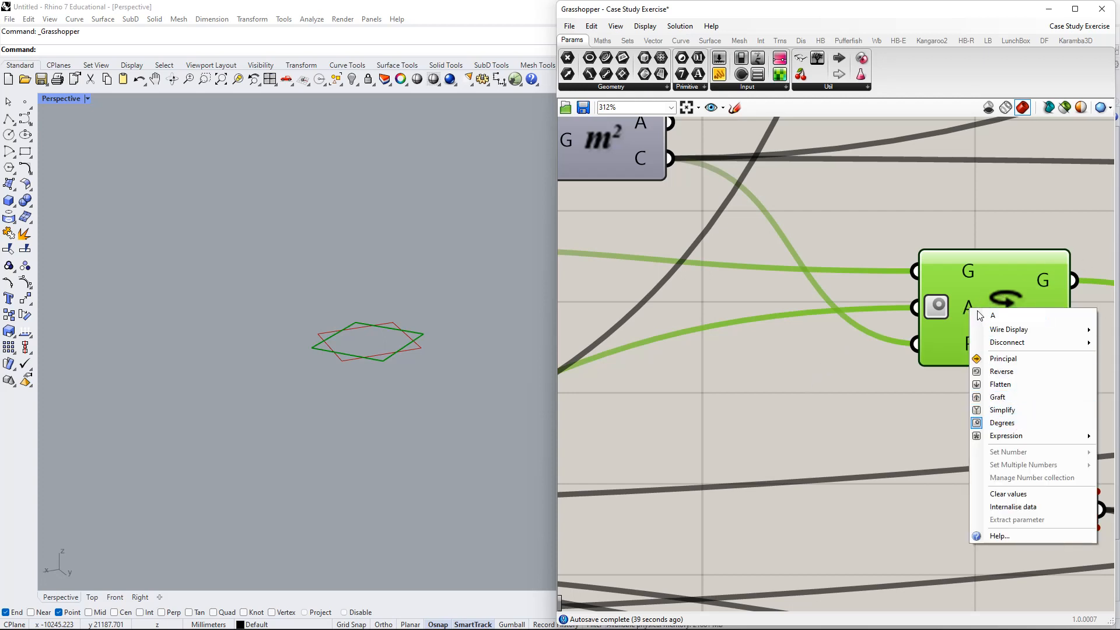
{"action": "left_click", "coordinate": [890, 390]}
- Add a Degrees component via search, then delete it again
{"action": "double_click", "coordinate": [727, 395]}
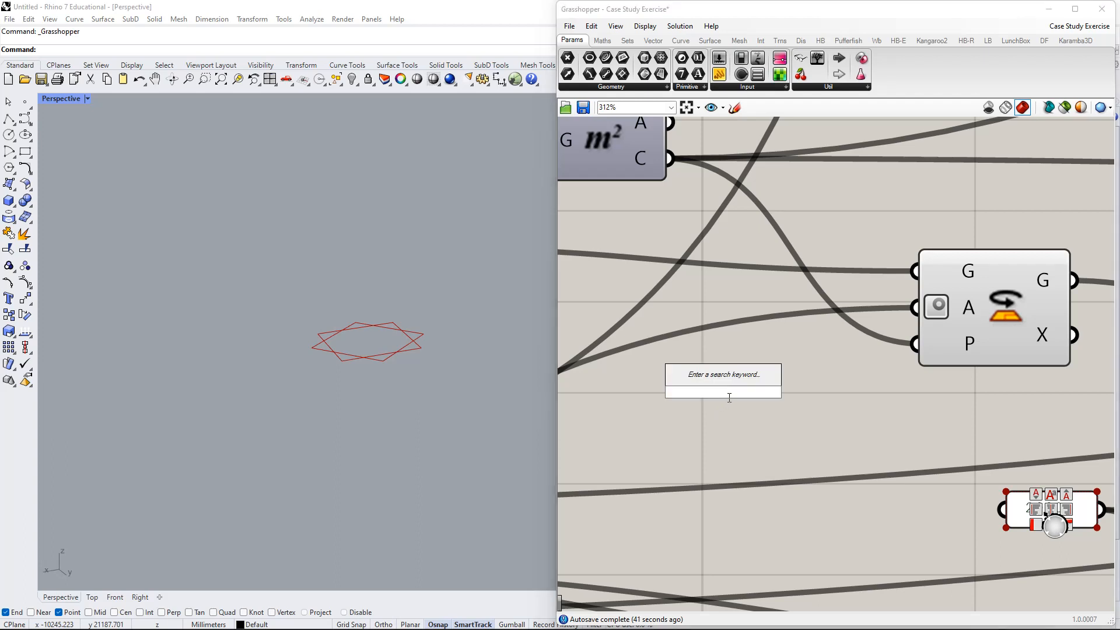
{"action": "type", "text": "degree"}
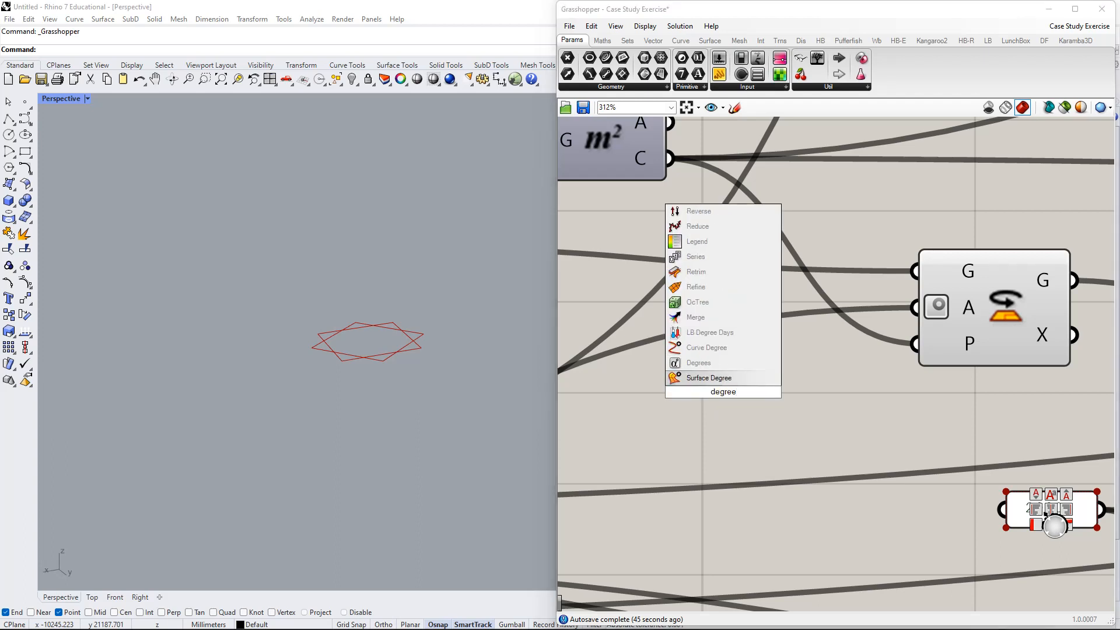
{"action": "type", "text": "s"}
{"action": "key", "text": "Return"}
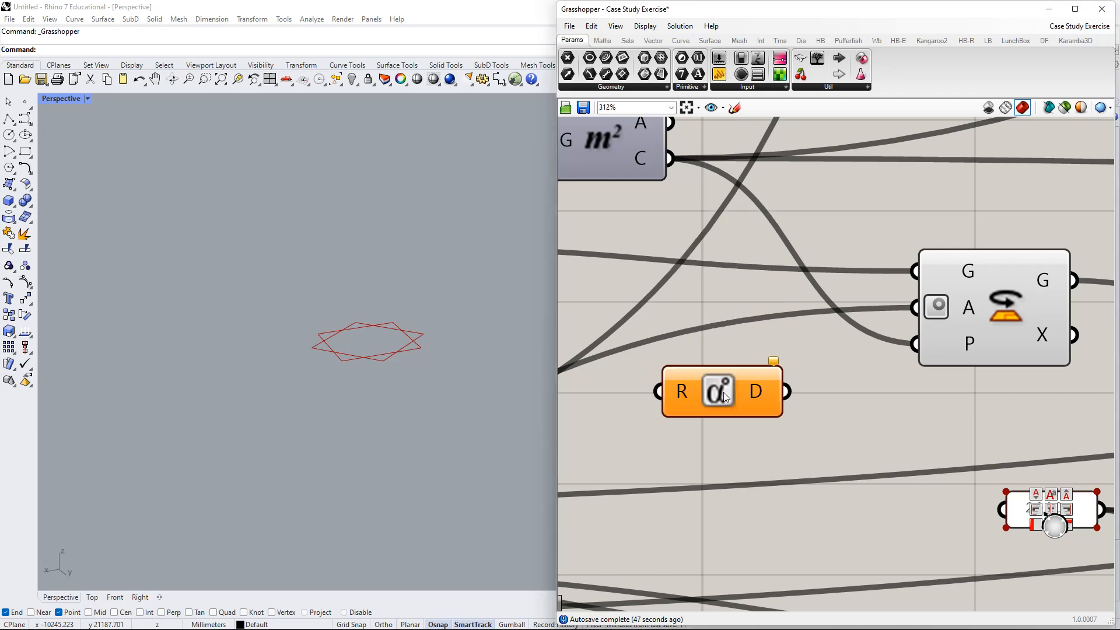
{"action": "left_click_drag", "start_coordinate": [726, 395], "coordinate": [791, 395]}
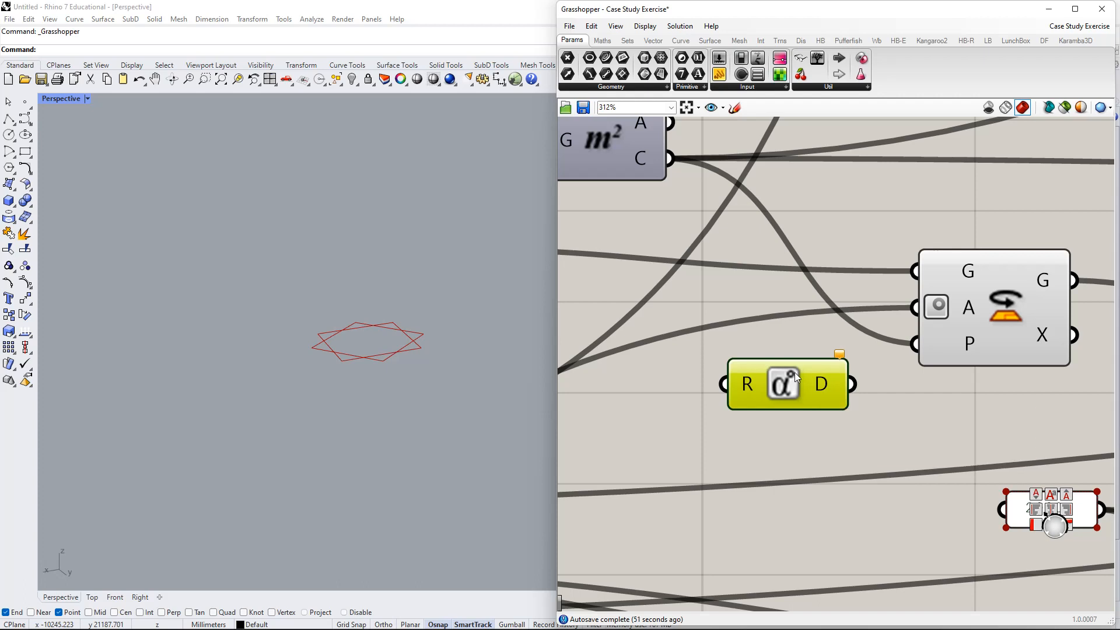
{"action": "key", "text": "Delete"}
- Re-apply Degrees mode on the Rotate component's angle input
{"action": "right_click_drag", "start_coordinate": [932, 361], "coordinate": [871, 365]}
{"action": "right_click", "coordinate": [908, 309]}
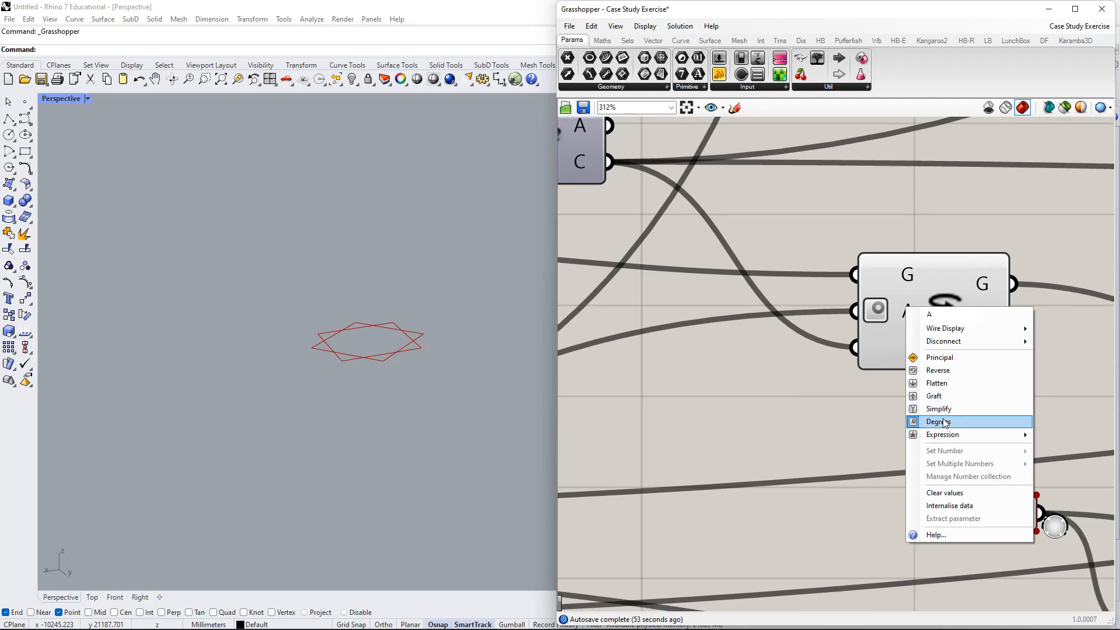
{"action": "left_click", "coordinate": [946, 423]}
{"action": "right_click", "coordinate": [904, 310]}
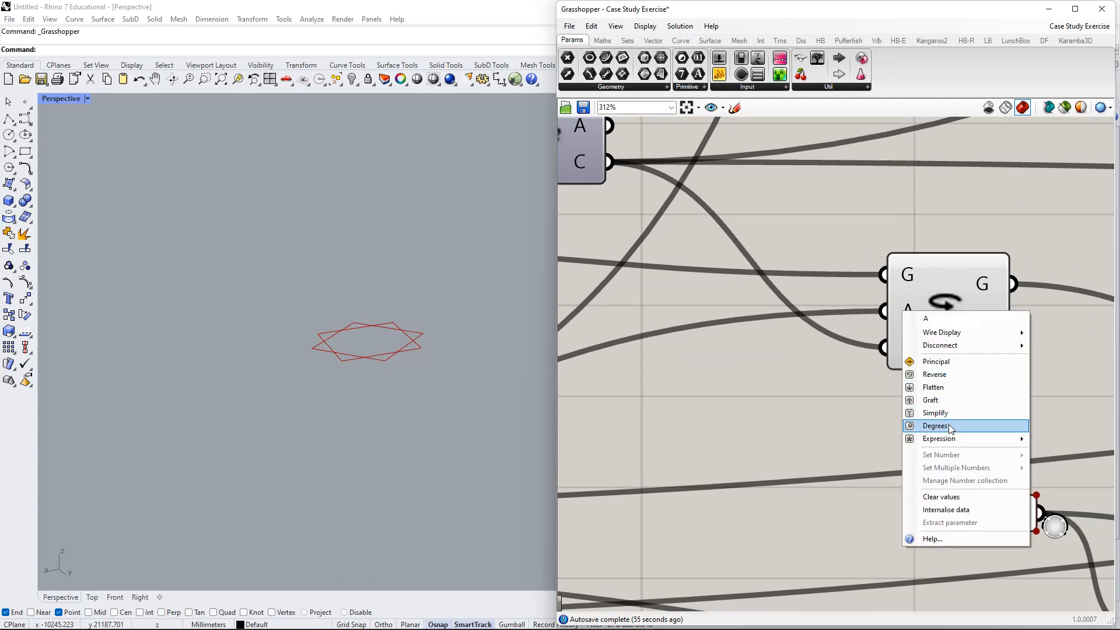
{"action": "left_click", "coordinate": [945, 425]}
- Move the Rotate component left and straighten its geometry wire
{"action": "scroll", "coordinate": [849, 347], "scroll_direction": "down", "scroll_amount": 3}
{"action": "right_click_drag", "start_coordinate": [822, 356], "coordinate": [908, 338]}
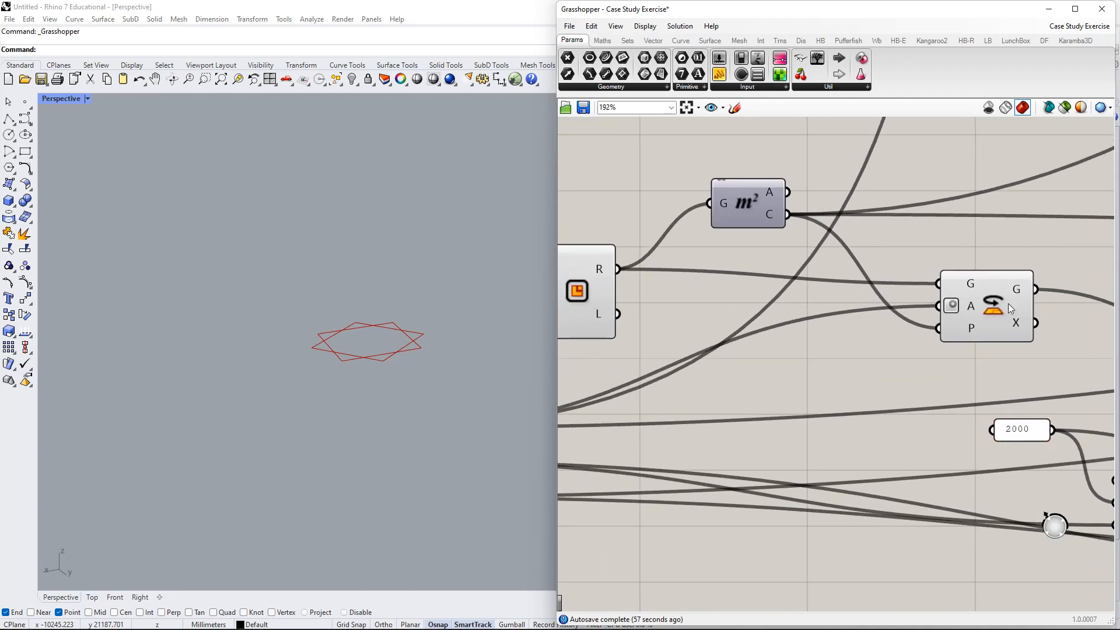
{"action": "right_click_drag", "start_coordinate": [821, 329], "coordinate": [918, 324]}
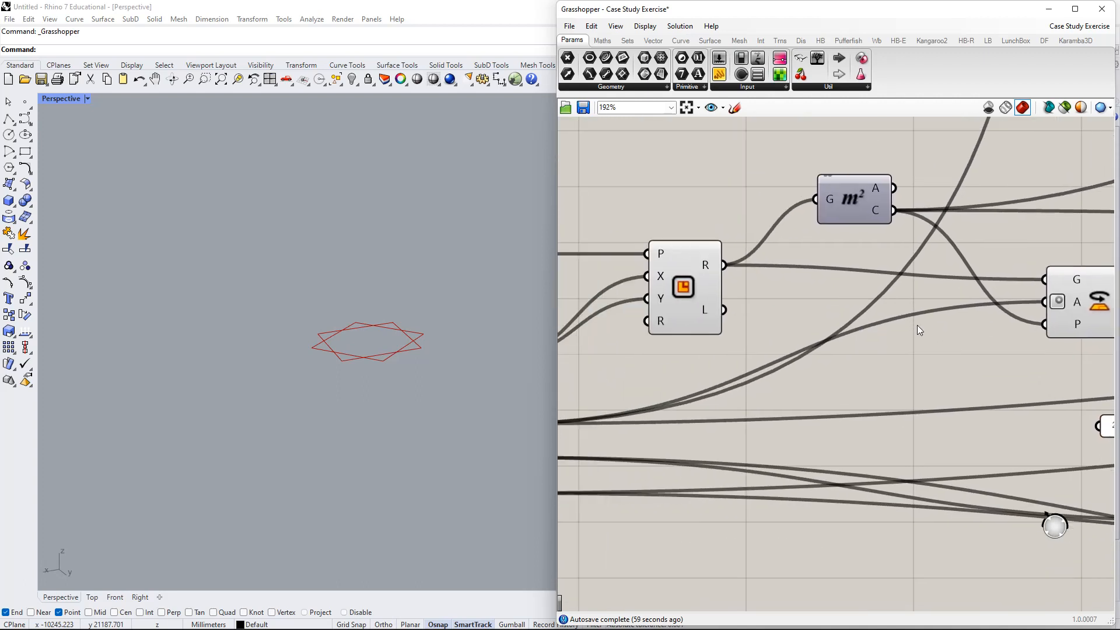
{"action": "scroll", "coordinate": [863, 415], "scroll_direction": "down", "scroll_amount": 2}
{"action": "left_click_drag", "start_coordinate": [1034, 315], "coordinate": [993, 321]}
{"action": "right_click_drag", "start_coordinate": [765, 327], "coordinate": [681, 320]}
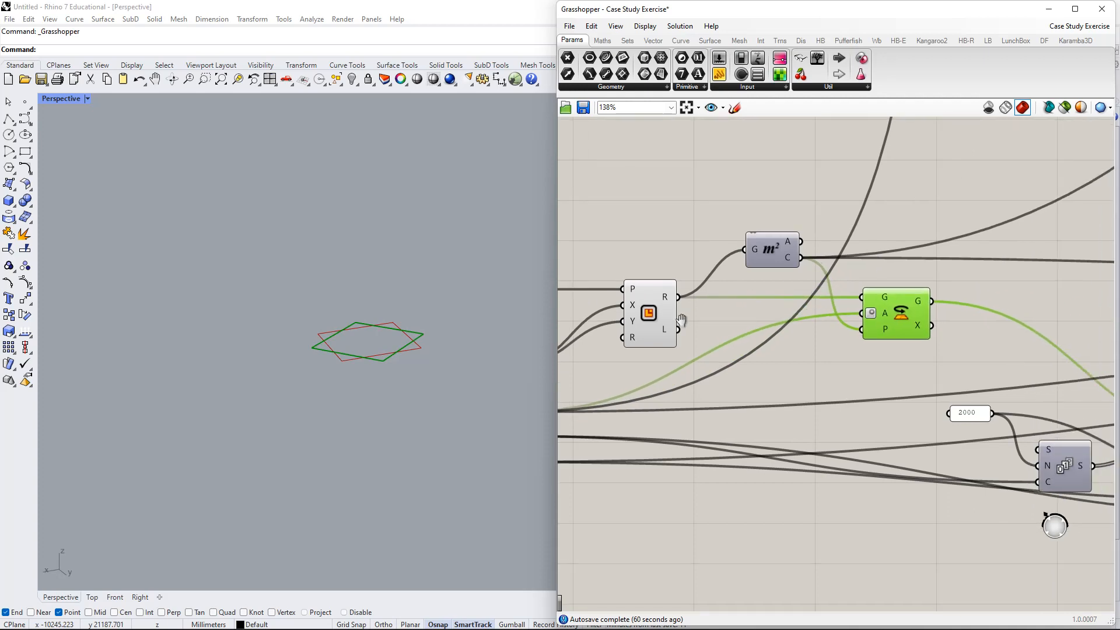
{"action": "scroll", "coordinate": [899, 304], "scroll_direction": "up", "scroll_amount": 2}
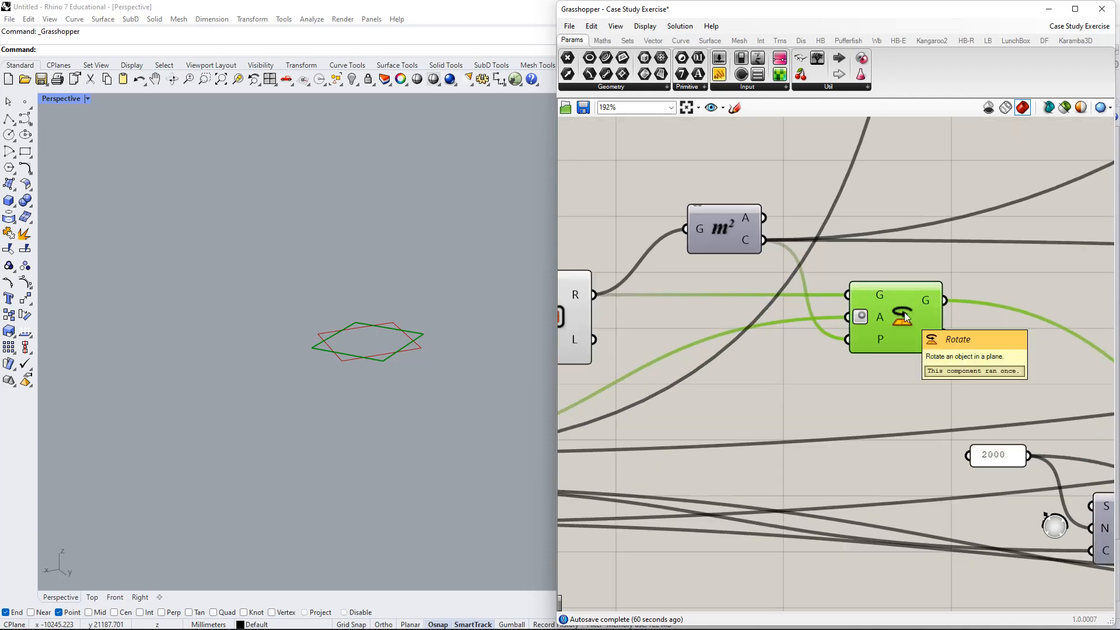
{"action": "right_click_drag", "start_coordinate": [905, 312], "coordinate": [856, 379]}
{"action": "left_click", "coordinate": [883, 254]}
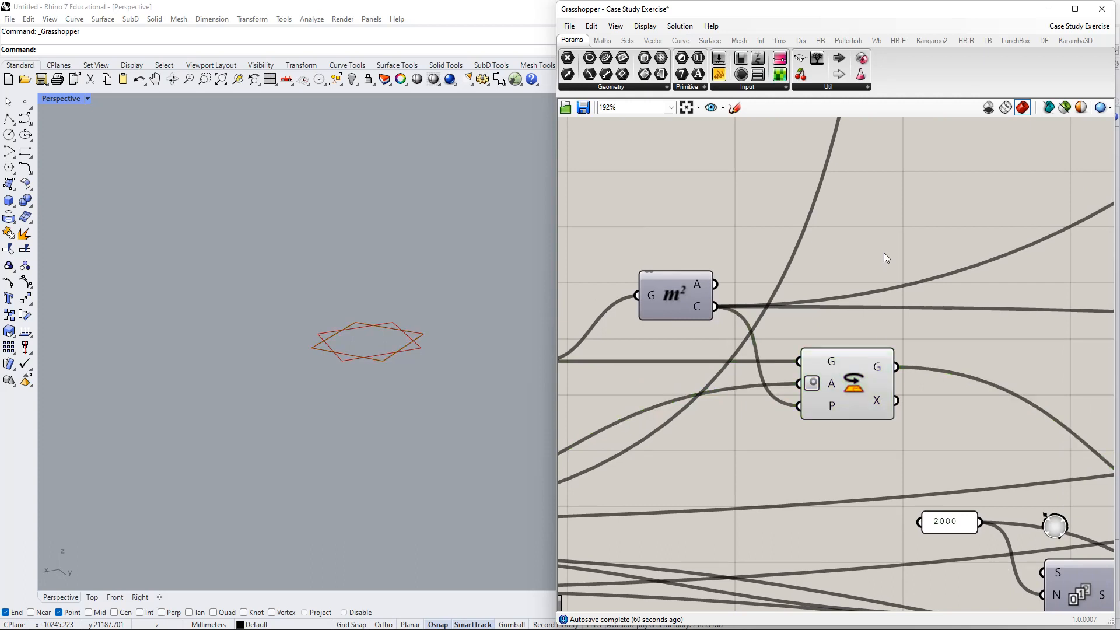
- Search 'rotate' and place a Rotate 3D component above the Rotate component
{"action": "double_click", "coordinate": [883, 253]}
{"action": "type", "text": "rotation"}
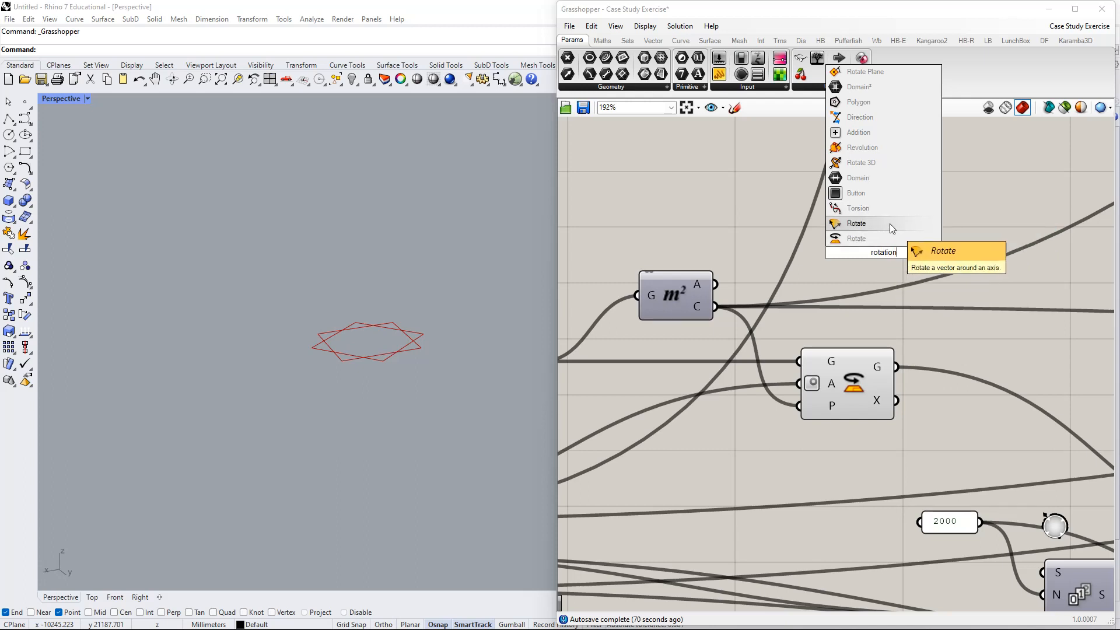
{"action": "key", "text": "BackSpace"}
{"action": "key", "text": "BackSpace"}
{"action": "key", "text": "BackSpace"}
{"action": "type", "text": "e"}
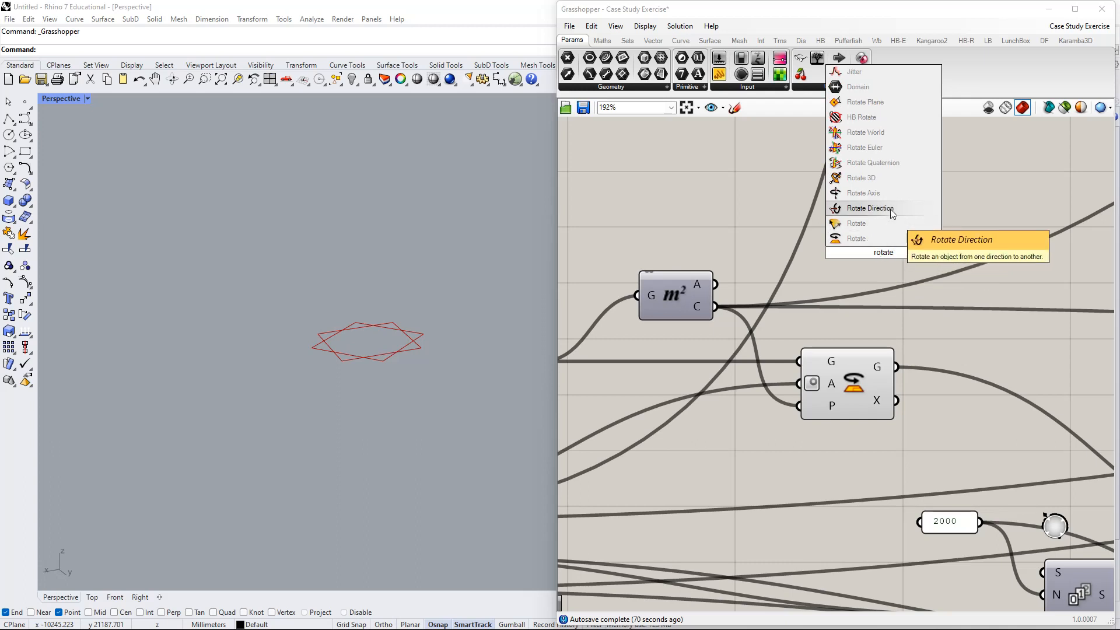
{"action": "left_click", "coordinate": [877, 181]}
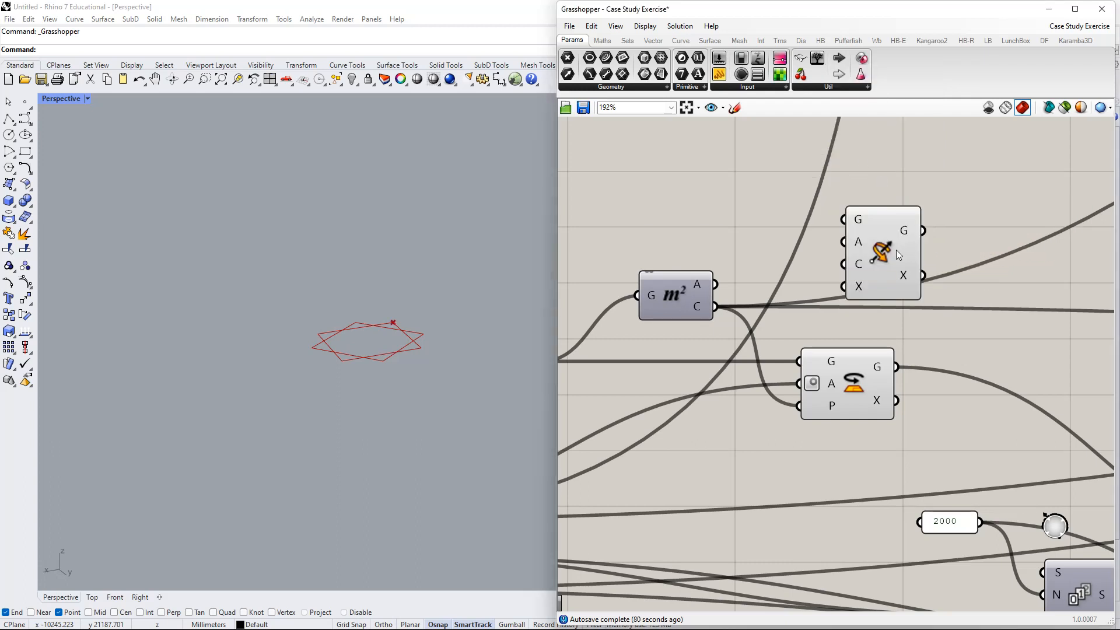
{"action": "left_click_drag", "start_coordinate": [896, 250], "coordinate": [859, 274]}
{"action": "right_click_drag", "start_coordinate": [874, 222], "coordinate": [852, 283]}
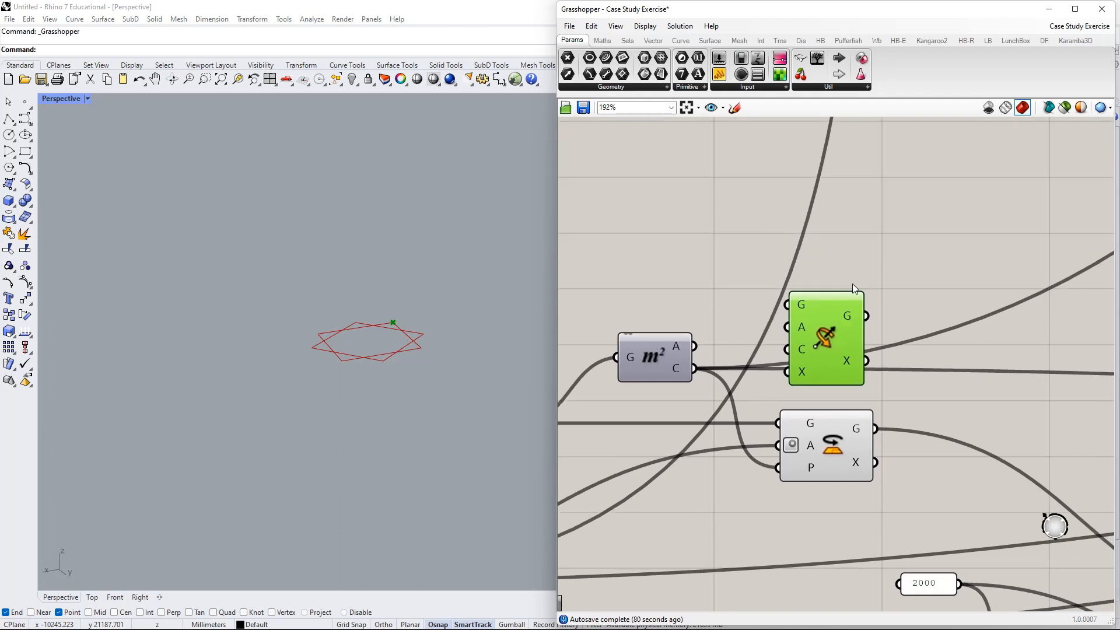
{"action": "middle_click", "coordinate": [852, 284]}
{"action": "left_click", "coordinate": [849, 202]}
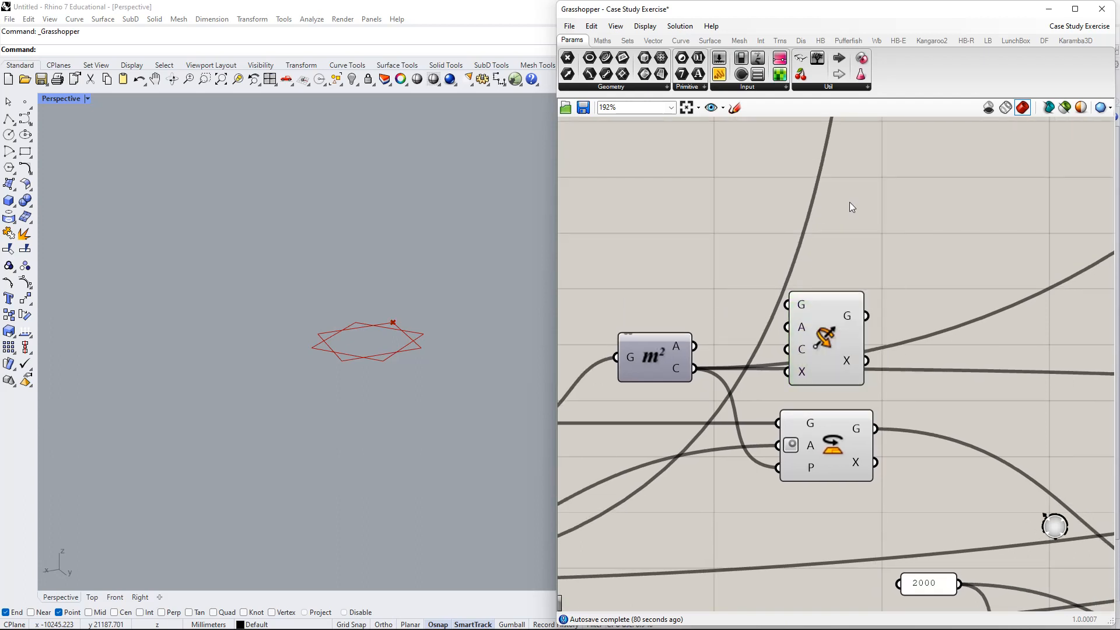
- Add the vector Rotate component from a 'rotate' search and place it above Rotate 3D
{"action": "double_click", "coordinate": [849, 202]}
{"action": "type", "text": "rotate"}
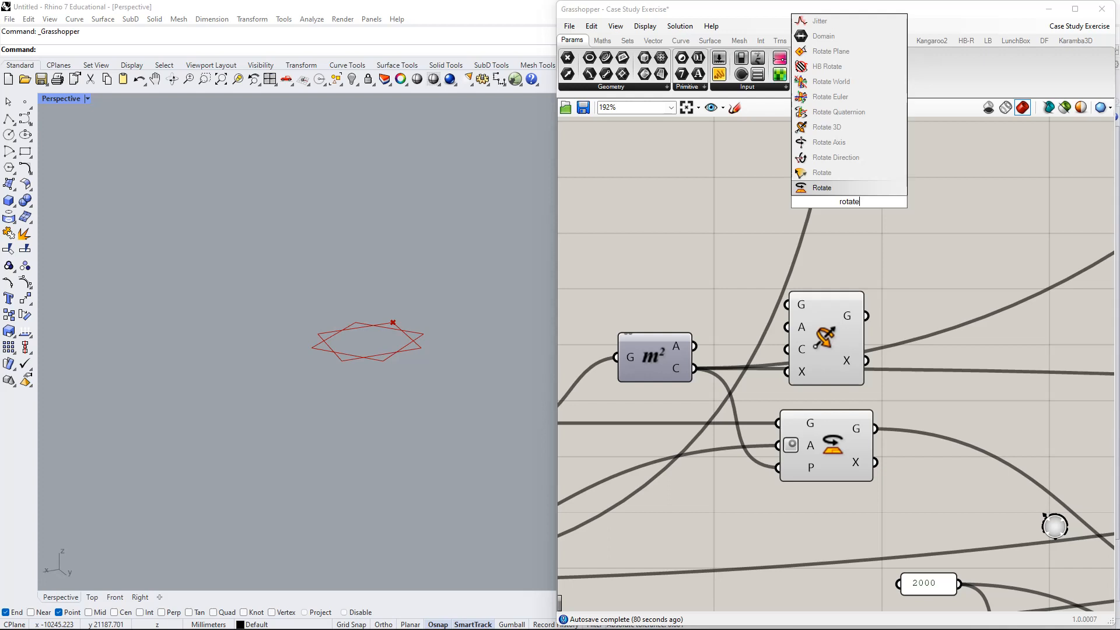
{"action": "key", "text": "Up"}
{"action": "key", "text": "Up"}
{"action": "key", "text": "Up"}
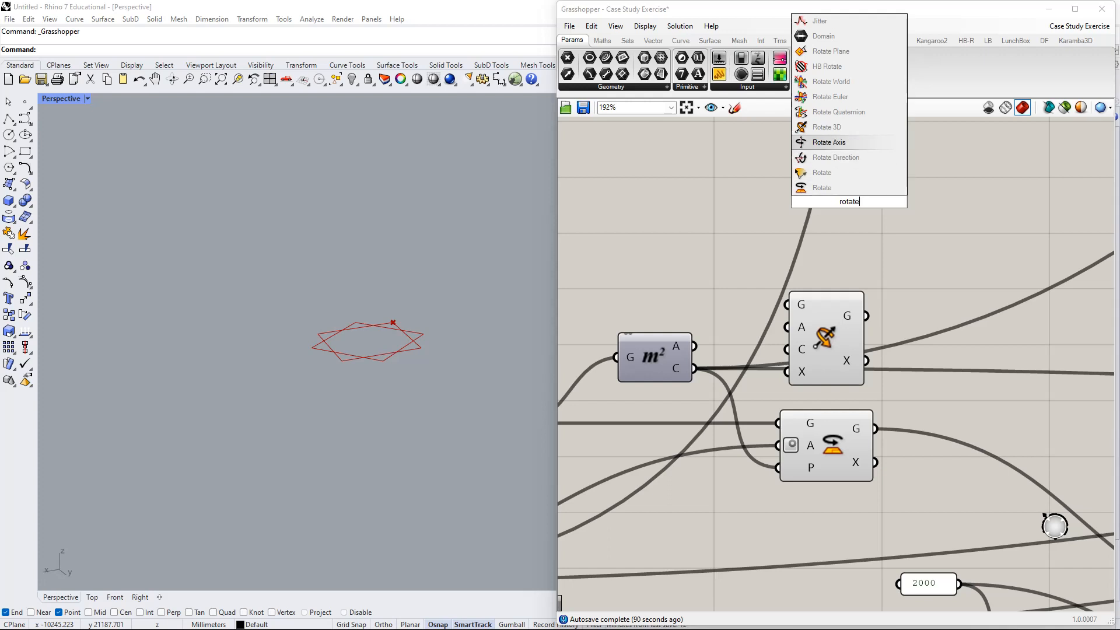
{"action": "key", "text": "Down"}
{"action": "key", "text": "Down"}
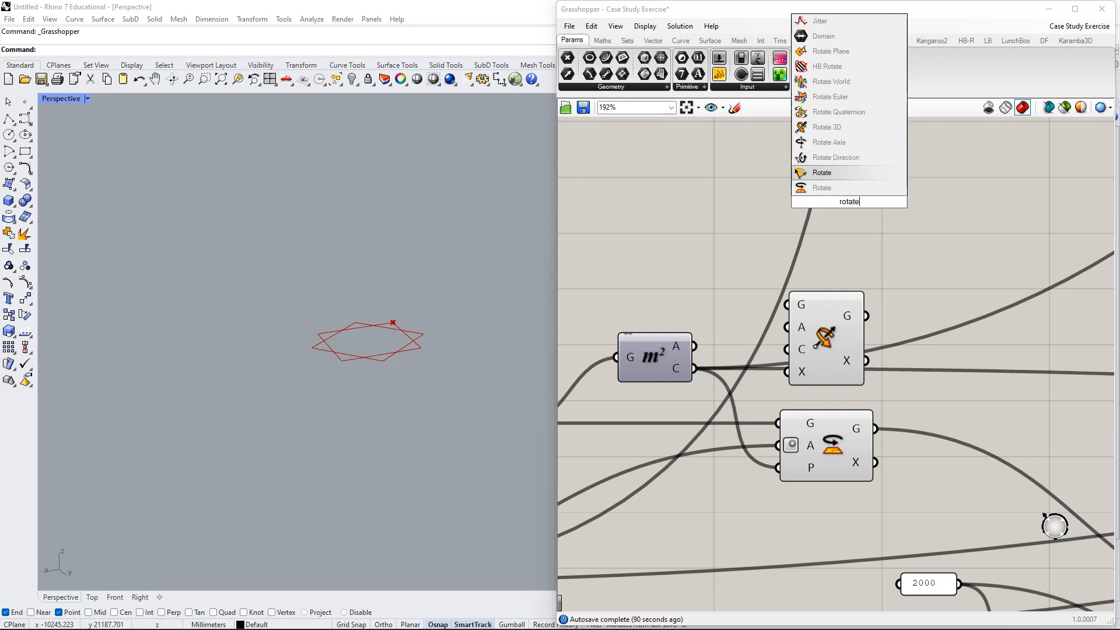
{"action": "key", "text": "Return"}
{"action": "left_click_drag", "start_coordinate": [849, 202], "coordinate": [827, 247]}
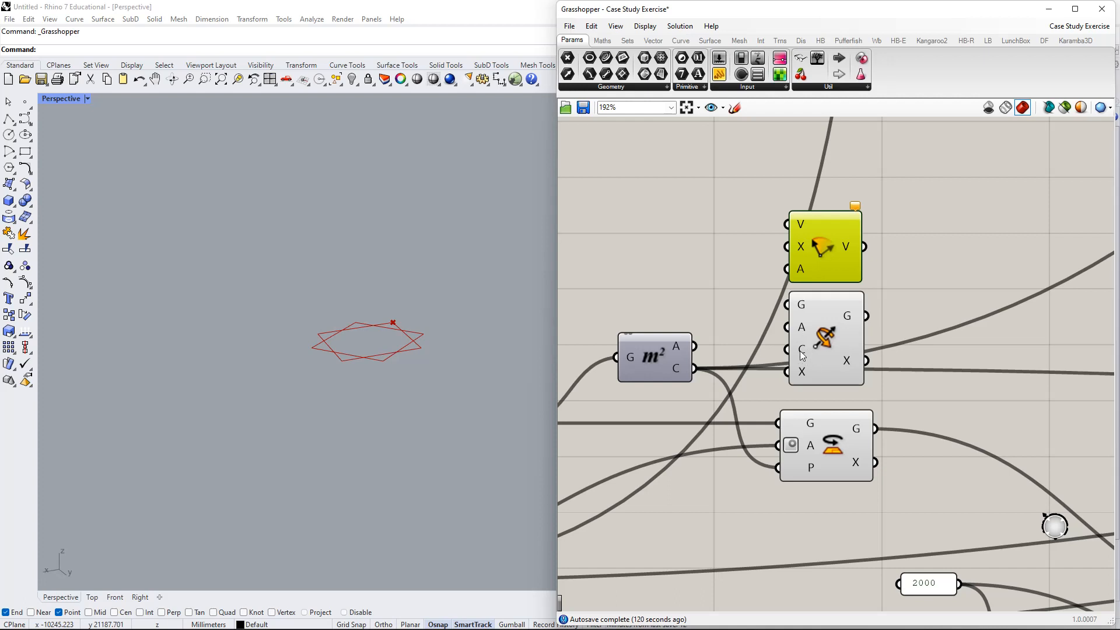
- Select both rotate components and move them up the canvas
{"action": "mouse_move", "coordinate": [803, 377]}
{"action": "left_click", "coordinate": [802, 354]}
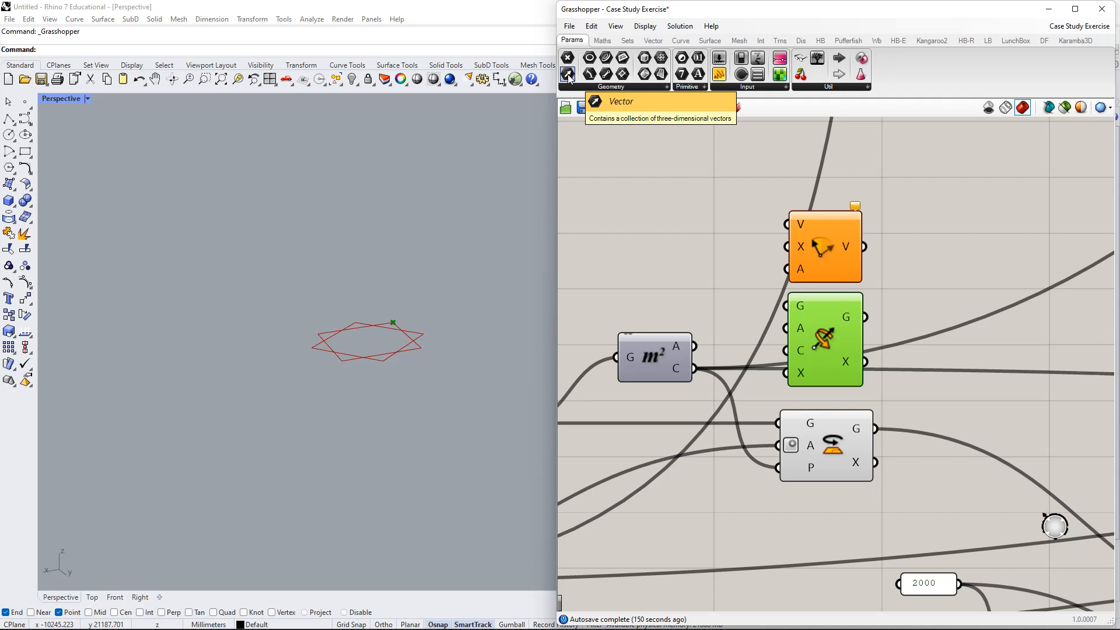
{"action": "left_click_drag", "start_coordinate": [811, 325], "coordinate": [817, 318]}
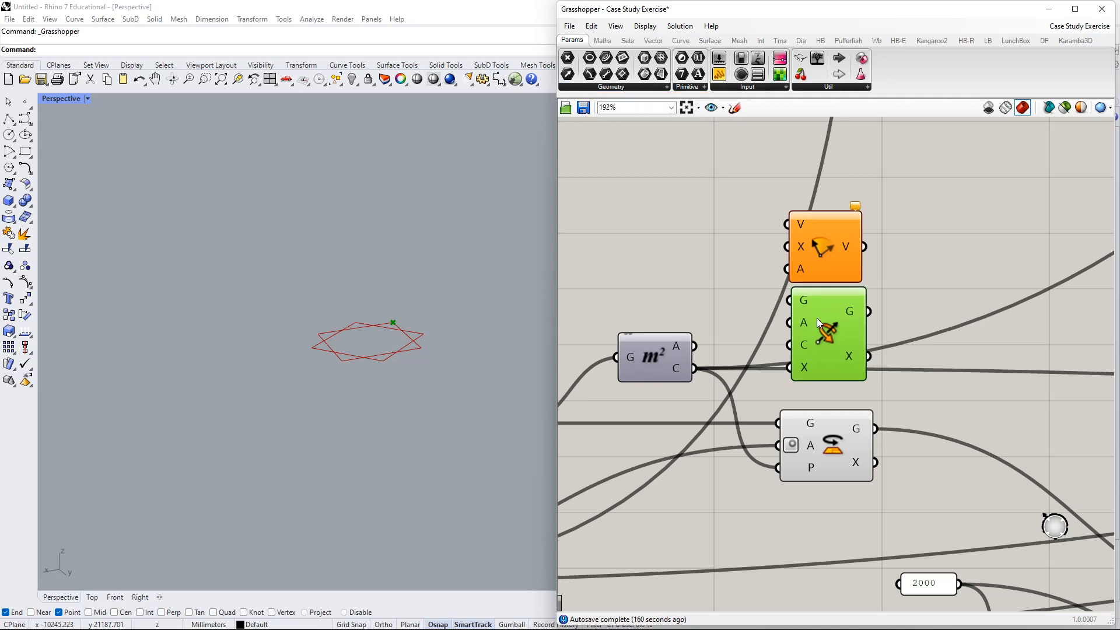
{"action": "left_click_drag", "start_coordinate": [888, 301], "coordinate": [855, 264]}
{"action": "right_click_drag", "start_coordinate": [872, 265], "coordinate": [858, 310]}
{"action": "left_click_drag", "start_coordinate": [824, 305], "coordinate": [837, 250]}
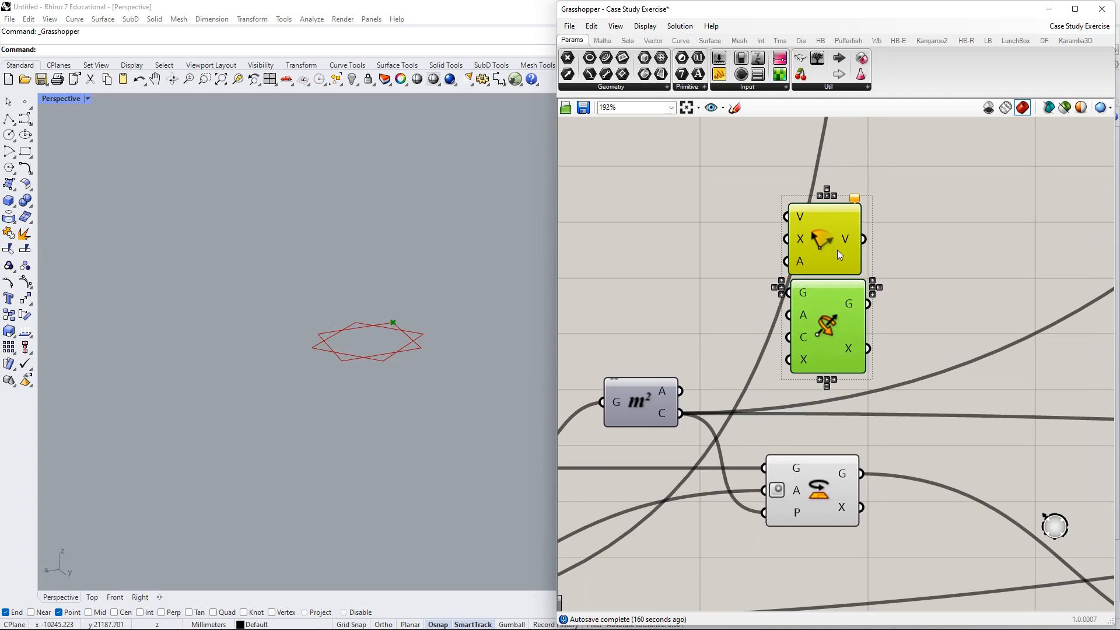
- Extract Rotate 3D's axis input into a {0,0,1} Vector parameter and move it up-left
{"action": "right_click", "coordinate": [804, 359]}
{"action": "left_click", "coordinate": [810, 360]}
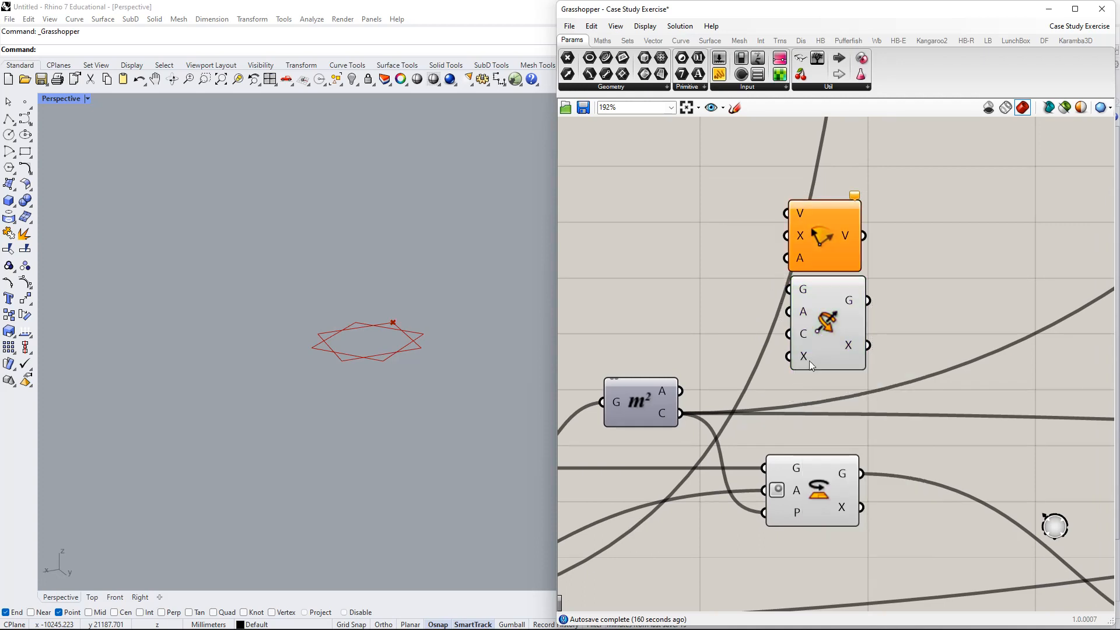
{"action": "right_click", "coordinate": [804, 358]}
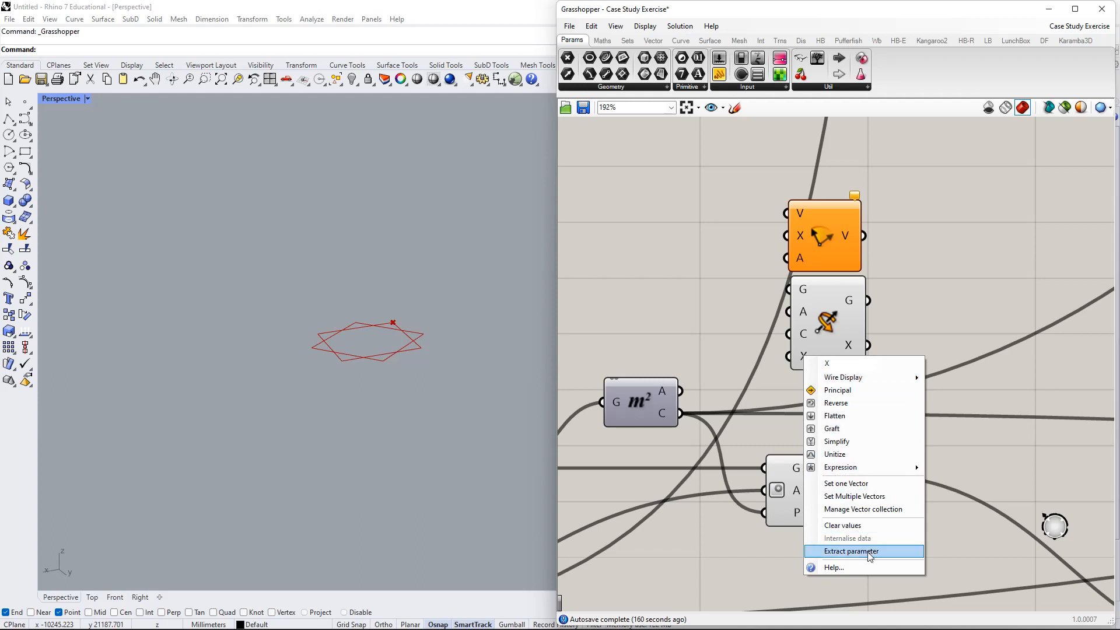
{"action": "left_click", "coordinate": [851, 551]}
{"action": "left_click_drag", "start_coordinate": [678, 357], "coordinate": [705, 255]}
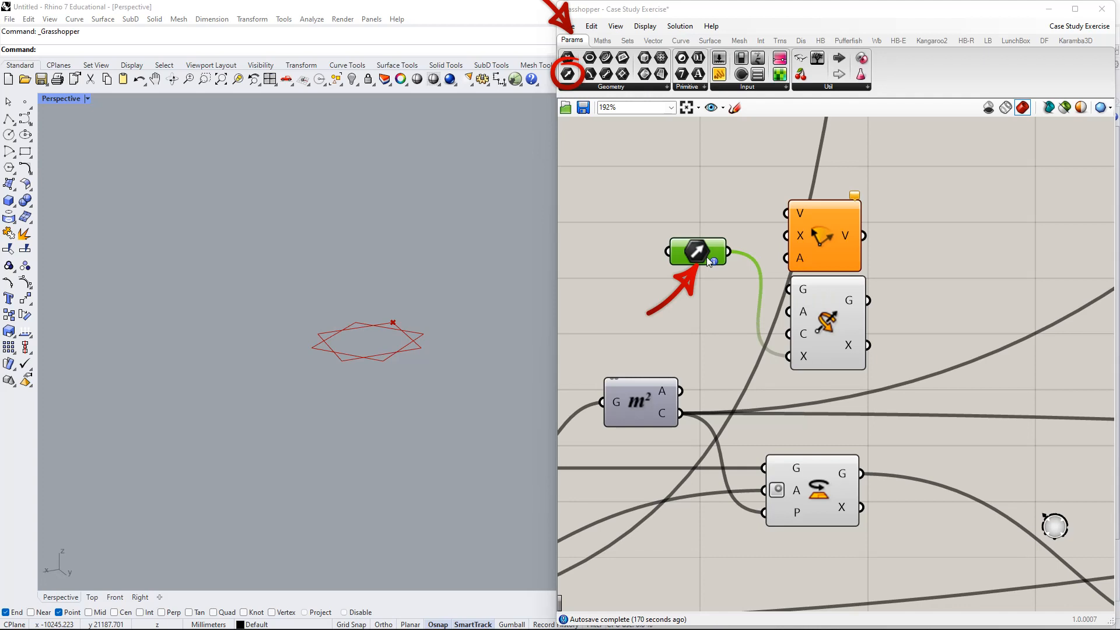
{"action": "right_click", "coordinate": [570, 82]}
{"action": "left_click", "coordinate": [611, 89]}
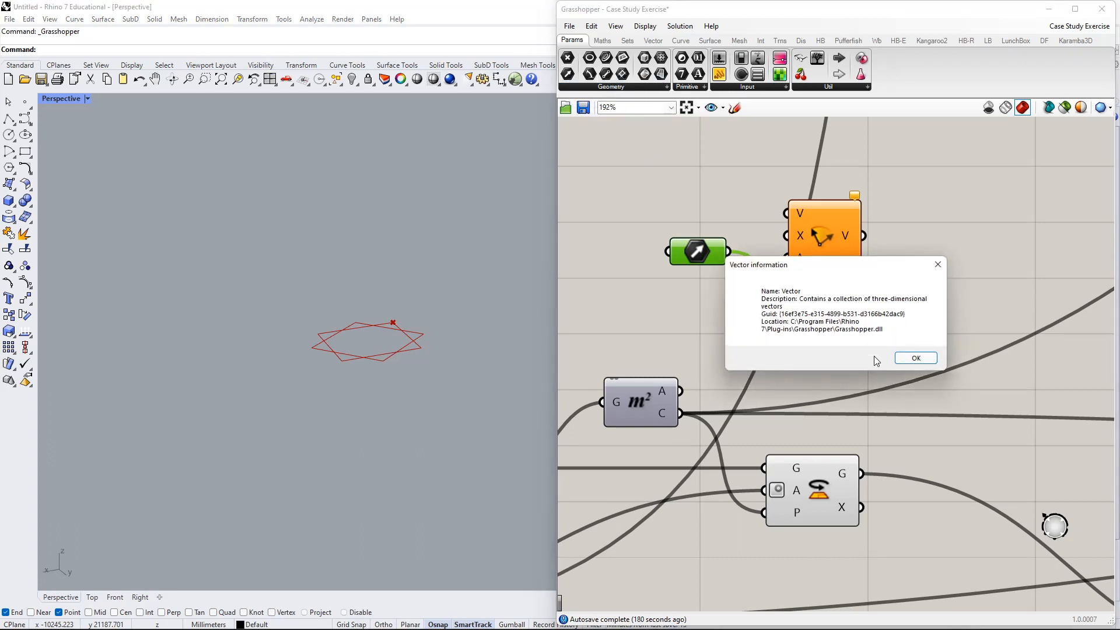
{"action": "left_click", "coordinate": [908, 353]}
{"action": "right_click", "coordinate": [571, 75]}
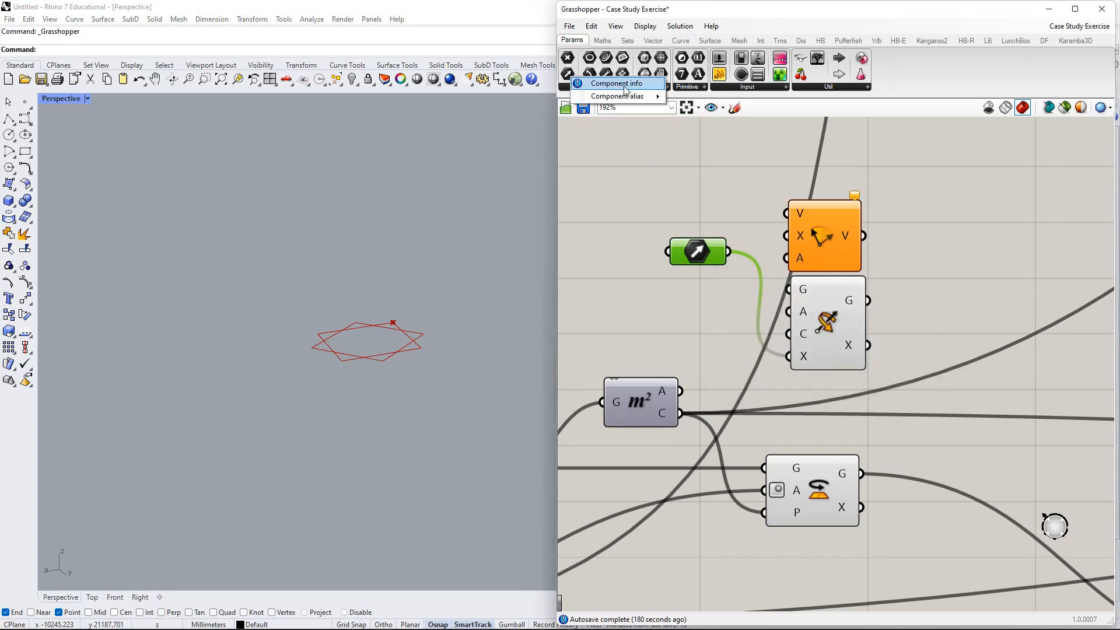
{"action": "mouse_move", "coordinate": [646, 96]}
{"action": "left_click", "coordinate": [569, 77]}
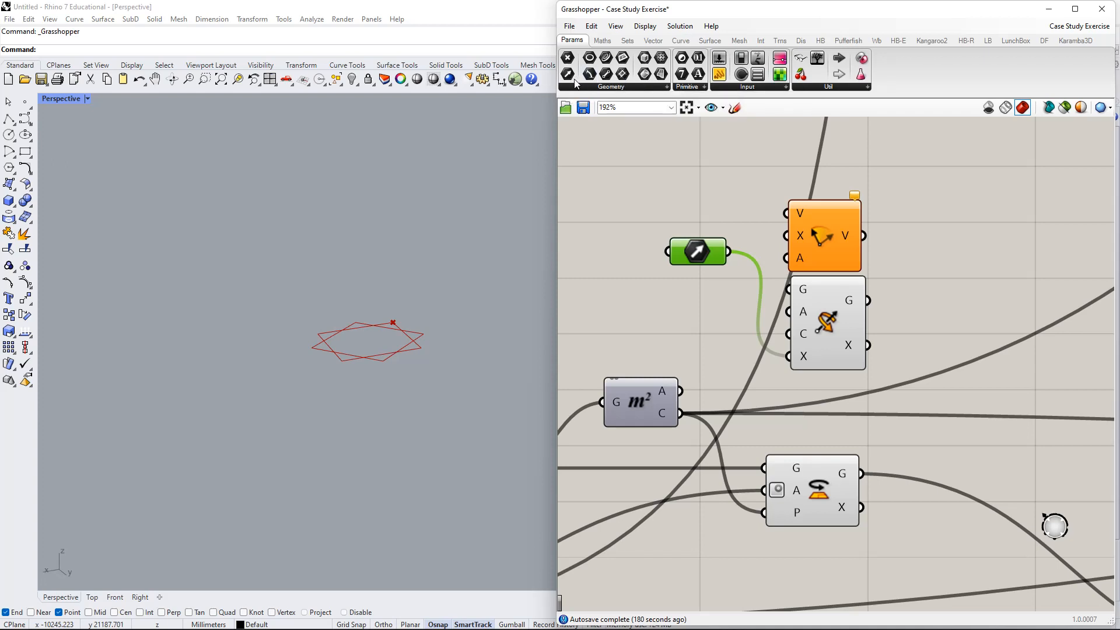
{"action": "left_click", "coordinate": [749, 185]}
{"action": "right_click", "coordinate": [703, 250]}
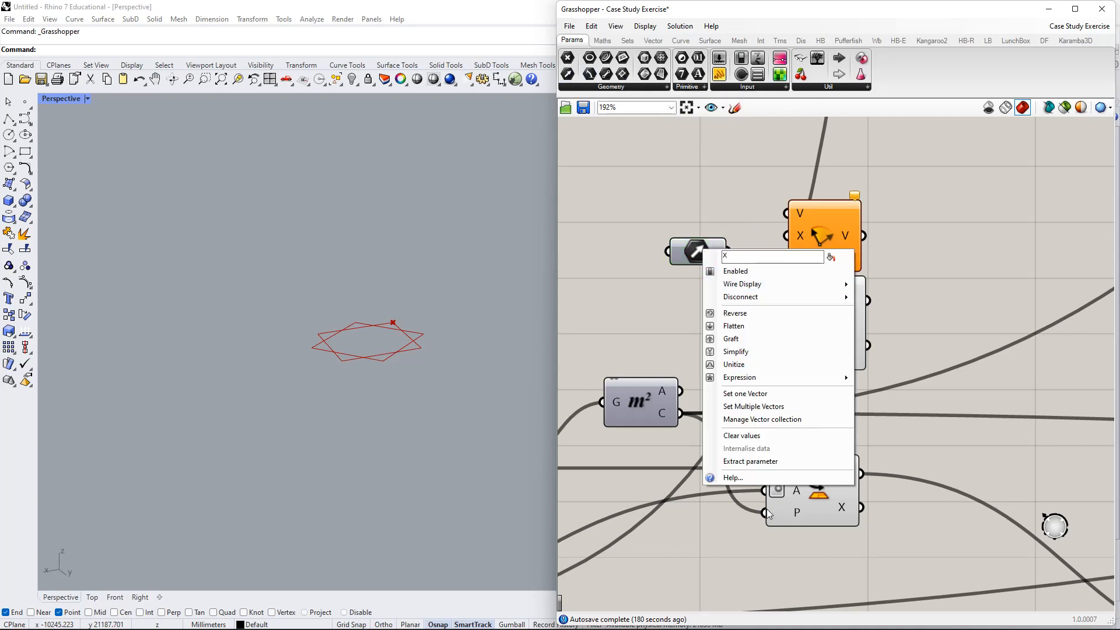
{"action": "left_click", "coordinate": [777, 478]}
{"action": "left_click_drag", "start_coordinate": [776, 350], "coordinate": [886, 181]}
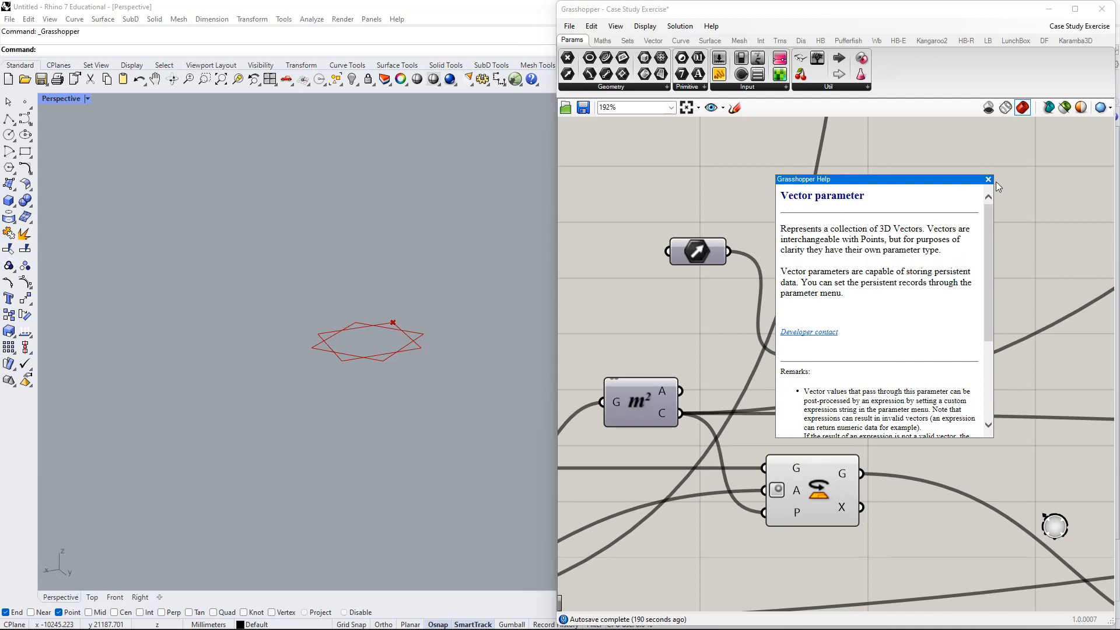
{"action": "left_click", "coordinate": [989, 179]}
{"action": "right_click", "coordinate": [704, 254]}
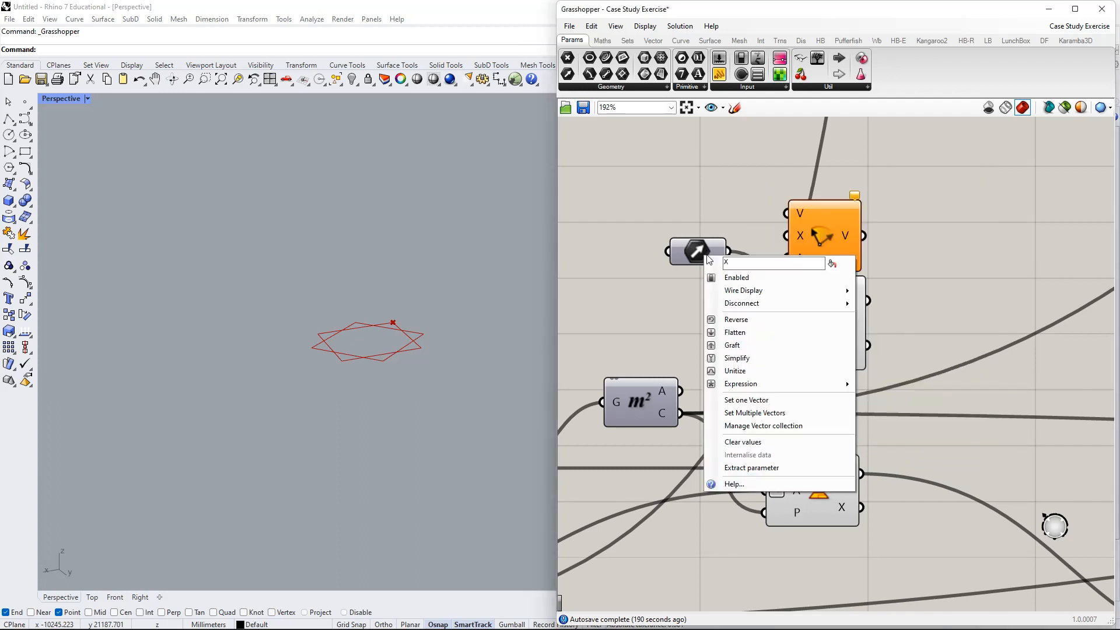
{"action": "left_click_drag", "start_coordinate": [704, 254], "coordinate": [706, 233]}
{"action": "right_click", "coordinate": [705, 231]}
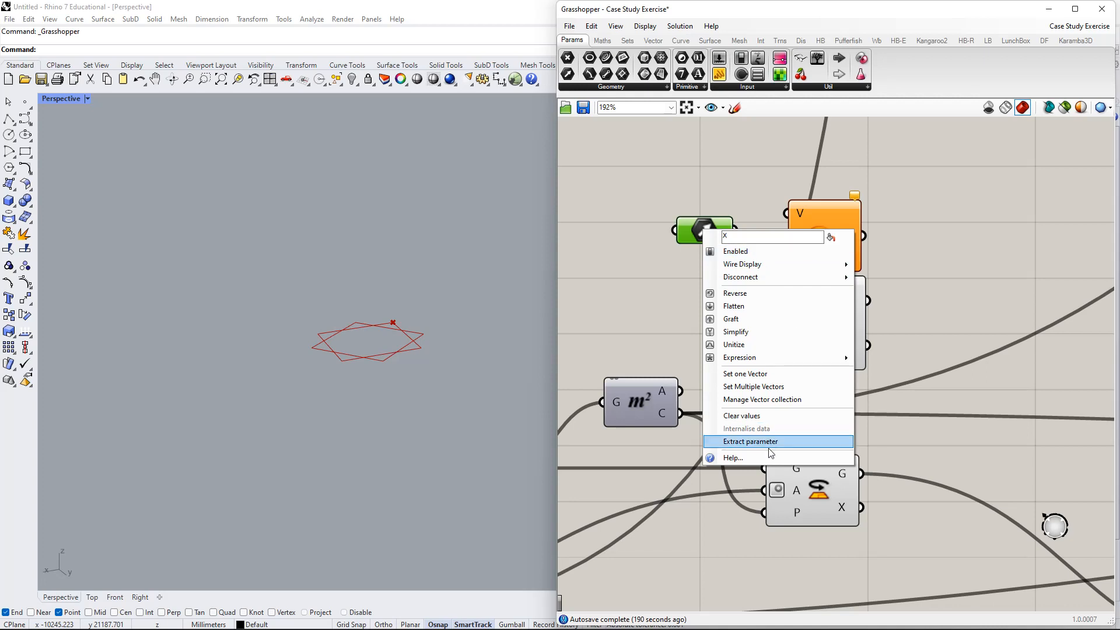
{"action": "right_click", "coordinate": [821, 236]}
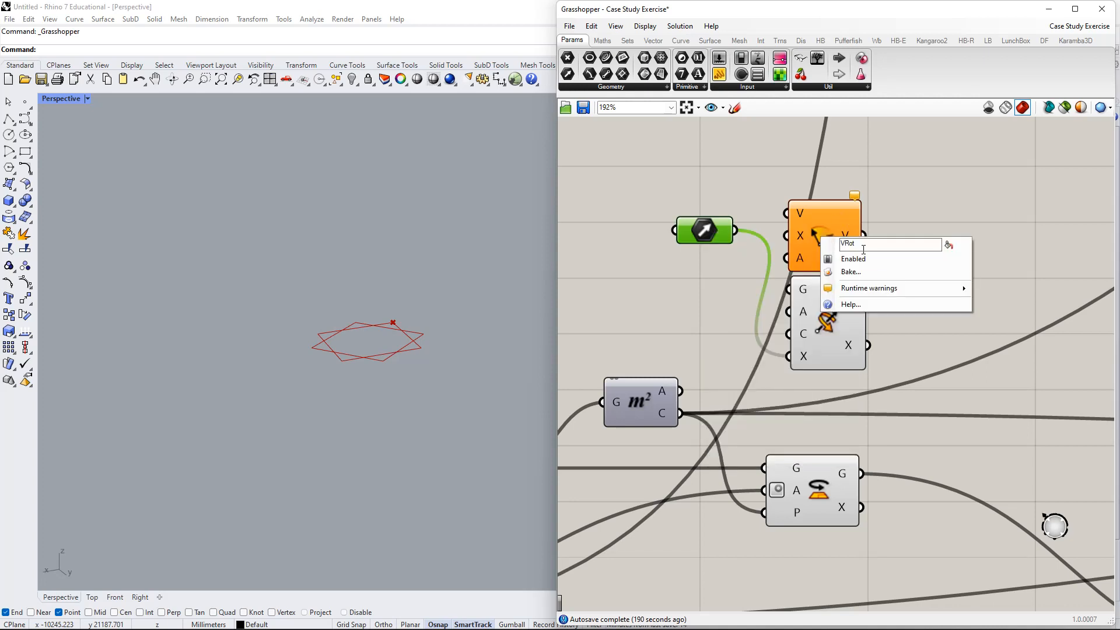
{"action": "right_click", "coordinate": [834, 327]}
{"action": "left_click", "coordinate": [883, 393]}
{"action": "left_click_drag", "start_coordinate": [874, 263], "coordinate": [955, 169]}
{"action": "scroll", "coordinate": [937, 365], "scroll_direction": "down", "scroll_amount": 3}
{"action": "scroll", "coordinate": [936, 402], "scroll_direction": "up", "scroll_amount": 3}
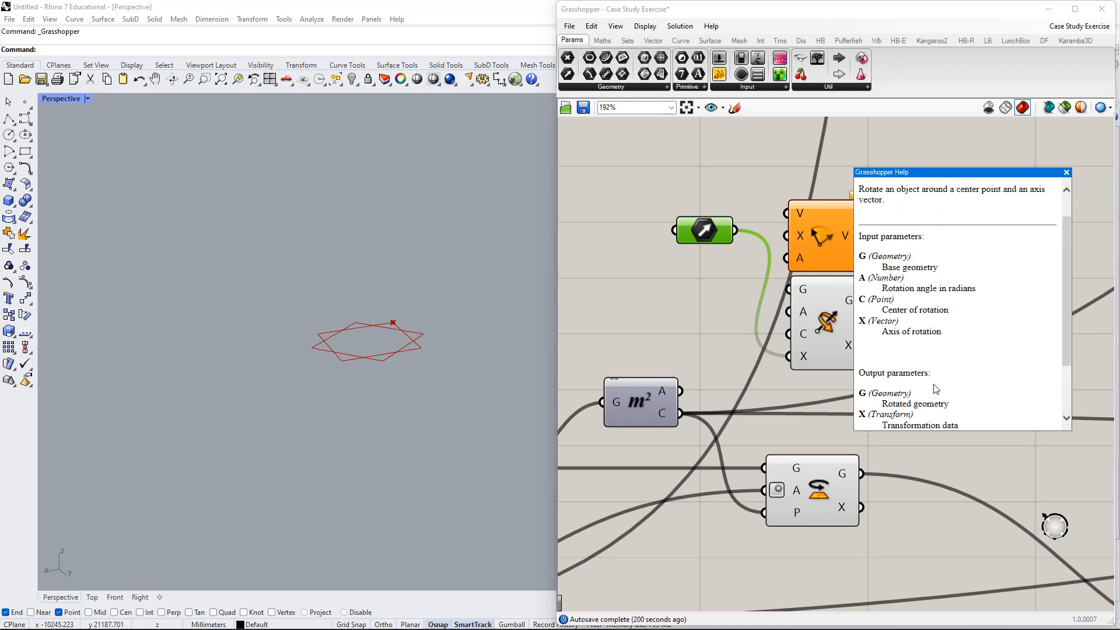
{"action": "scroll", "coordinate": [955, 298], "scroll_direction": "down", "scroll_amount": 3}
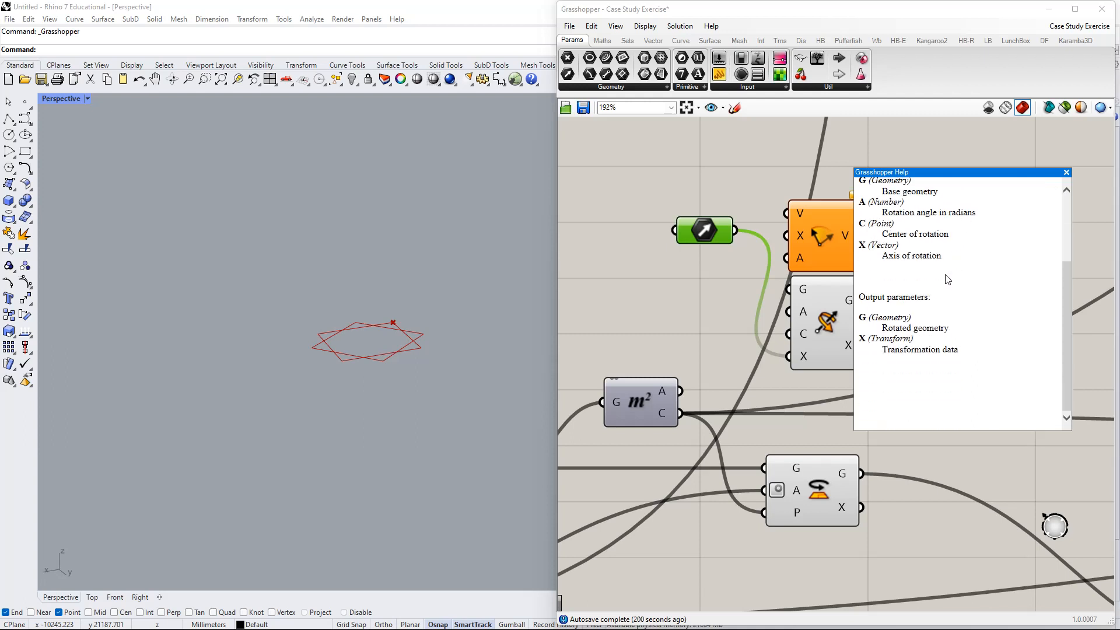
{"action": "left_click", "coordinate": [1066, 173]}
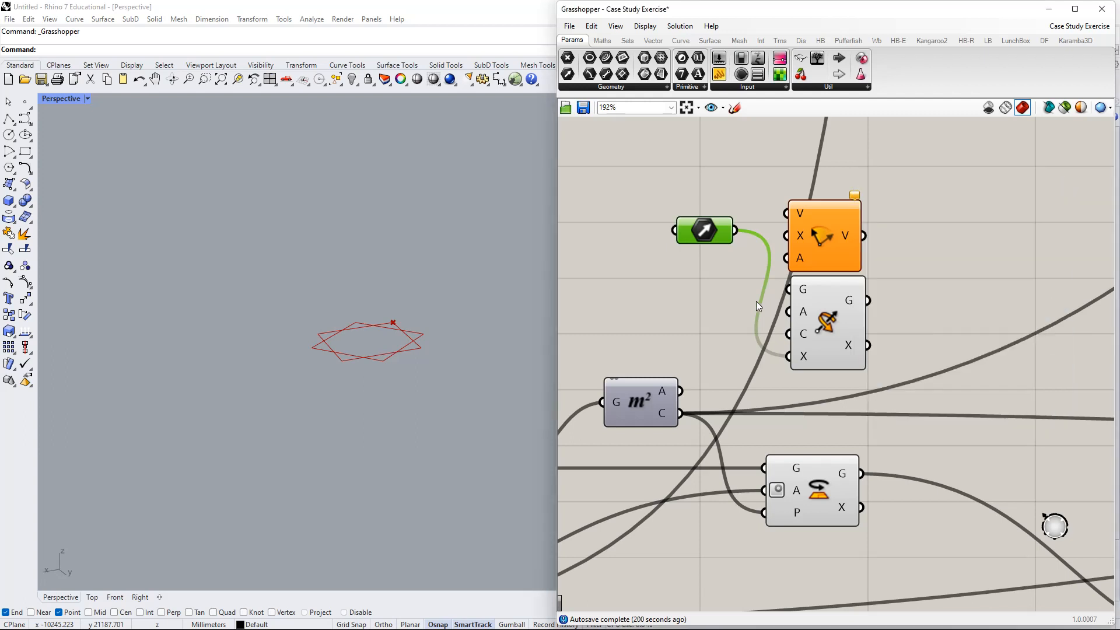
- Delete the Vector parameter and both stacked Rotate components
{"action": "left_click_drag", "start_coordinate": [703, 230], "coordinate": [668, 279]}
{"action": "key", "text": "Delete"}
{"action": "right_click_drag", "start_coordinate": [726, 362], "coordinate": [770, 292]}
{"action": "left_click_drag", "start_coordinate": [977, 251], "coordinate": [837, 168]}
{"action": "key", "text": "Delete"}
{"action": "right_click_drag", "start_coordinate": [868, 281], "coordinate": [866, 149]}
{"action": "left_click_drag", "start_coordinate": [845, 302], "coordinate": [853, 327]}
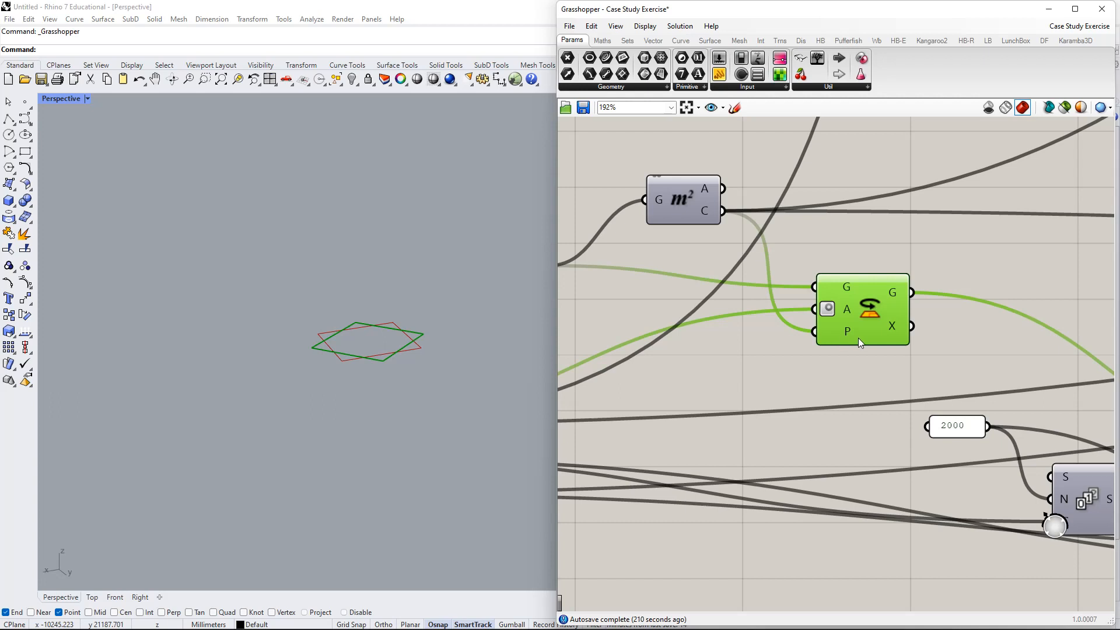
{"action": "mouse_move", "coordinate": [846, 334]}
- Add a Construct Point component and place it above the Area component
{"action": "left_click_drag", "start_coordinate": [682, 176], "coordinate": [638, 180]}
{"action": "right_click_drag", "start_coordinate": [700, 224], "coordinate": [872, 373]}
{"action": "right_click_drag", "start_coordinate": [406, 324], "coordinate": [336, 371]}
{"action": "left_click", "coordinate": [758, 255]}
{"action": "double_click", "coordinate": [758, 256]}
{"action": "type", "text": "c"}
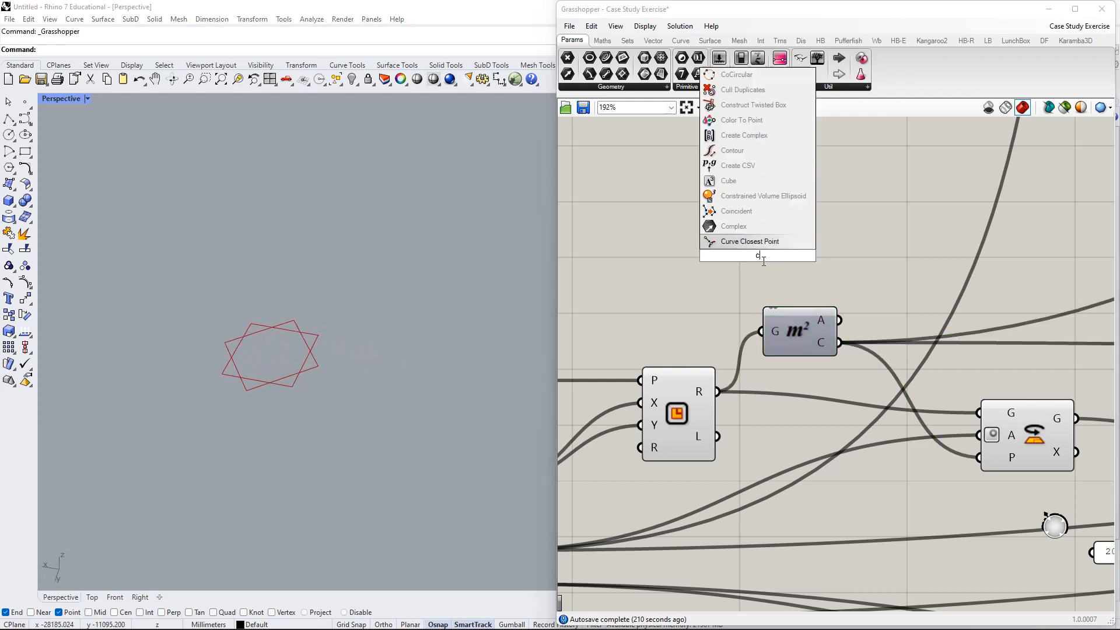
{"action": "type", "text": "onstruct"}
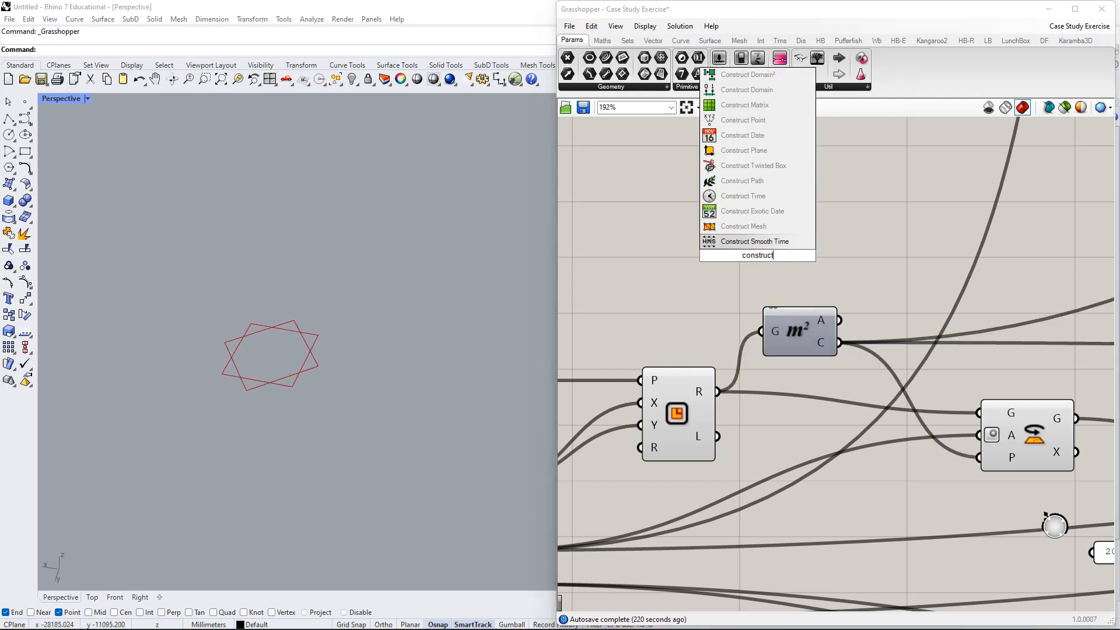
{"action": "type", "text": " point"}
{"action": "key", "text": "Return"}
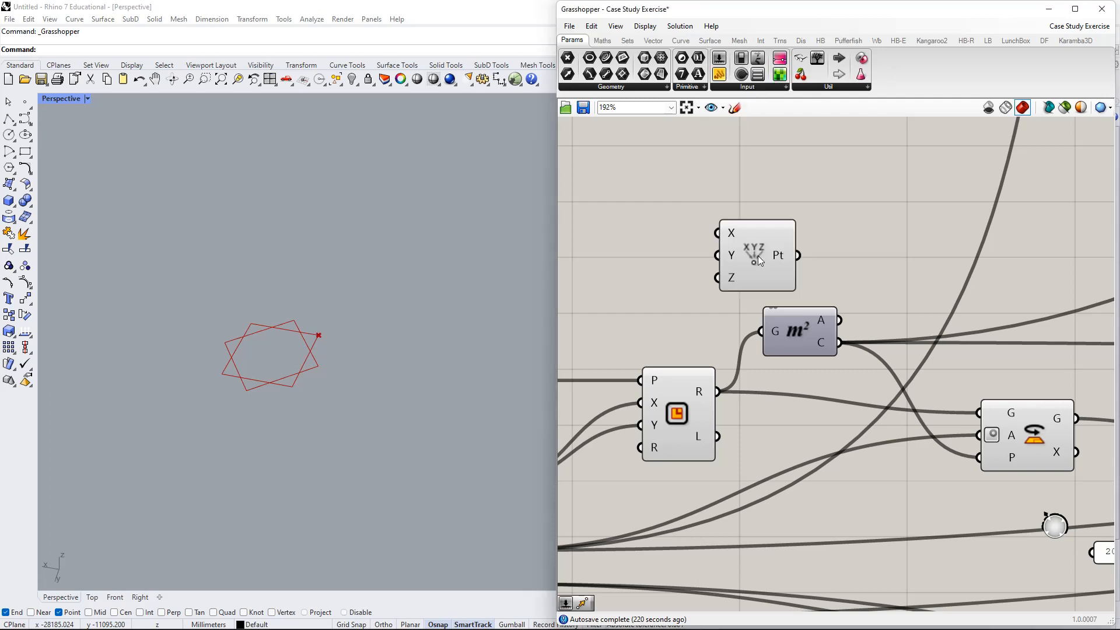
{"action": "left_click_drag", "start_coordinate": [758, 256], "coordinate": [799, 221]}
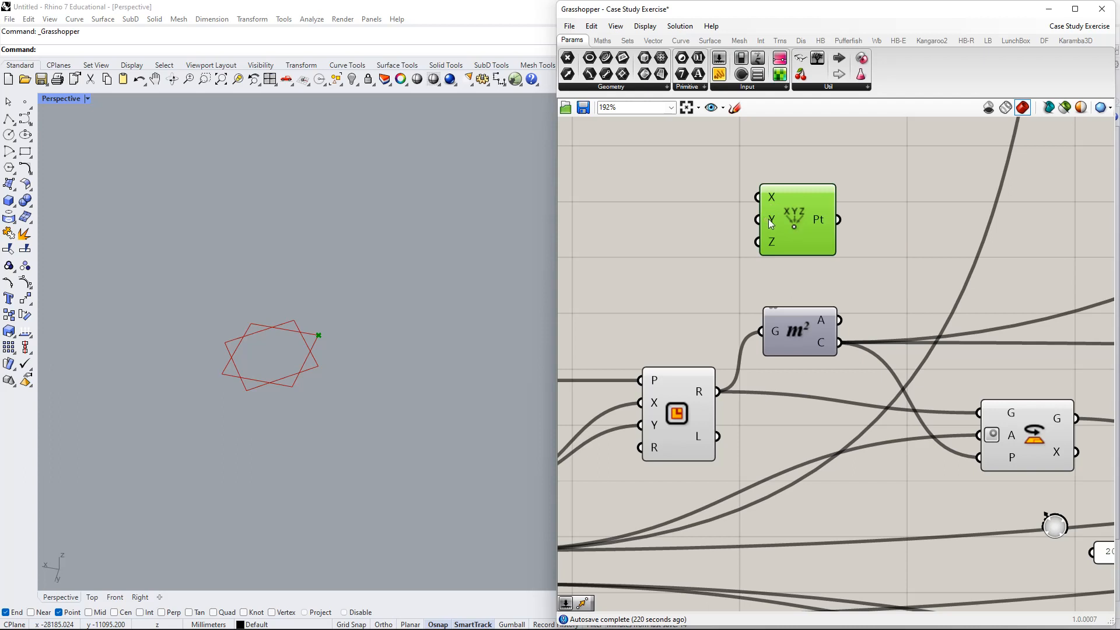
- Select the Area component and bring up its context menu
{"action": "scroll", "coordinate": [260, 357], "scroll_direction": "up", "scroll_amount": 10}
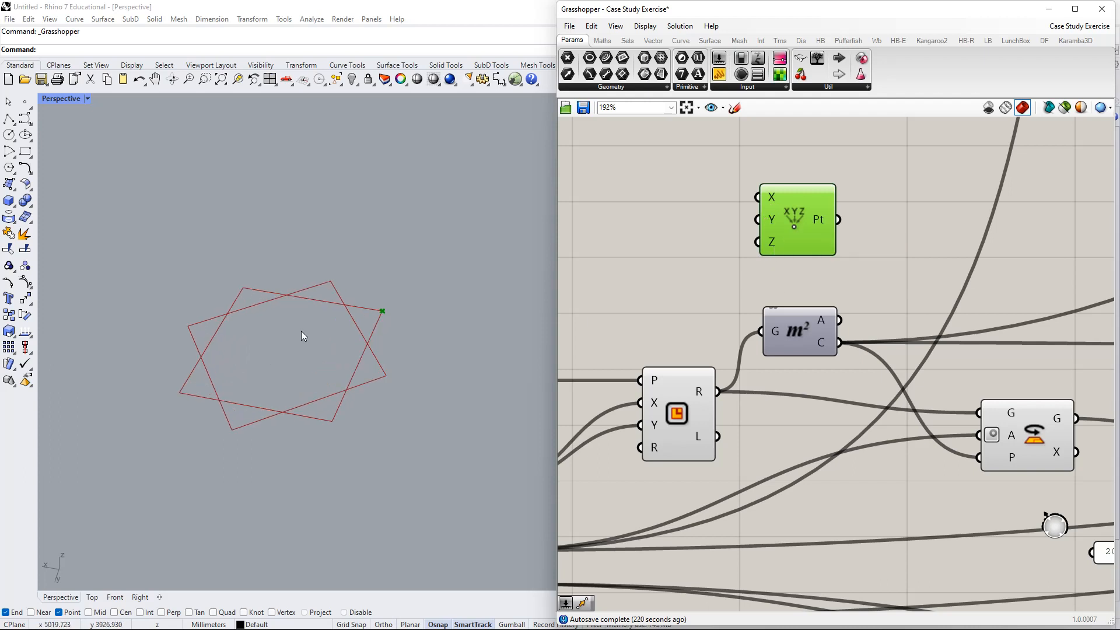
{"action": "scroll", "coordinate": [421, 310], "scroll_direction": "down", "scroll_amount": 5}
{"action": "scroll", "coordinate": [419, 313], "scroll_direction": "down", "scroll_amount": 3}
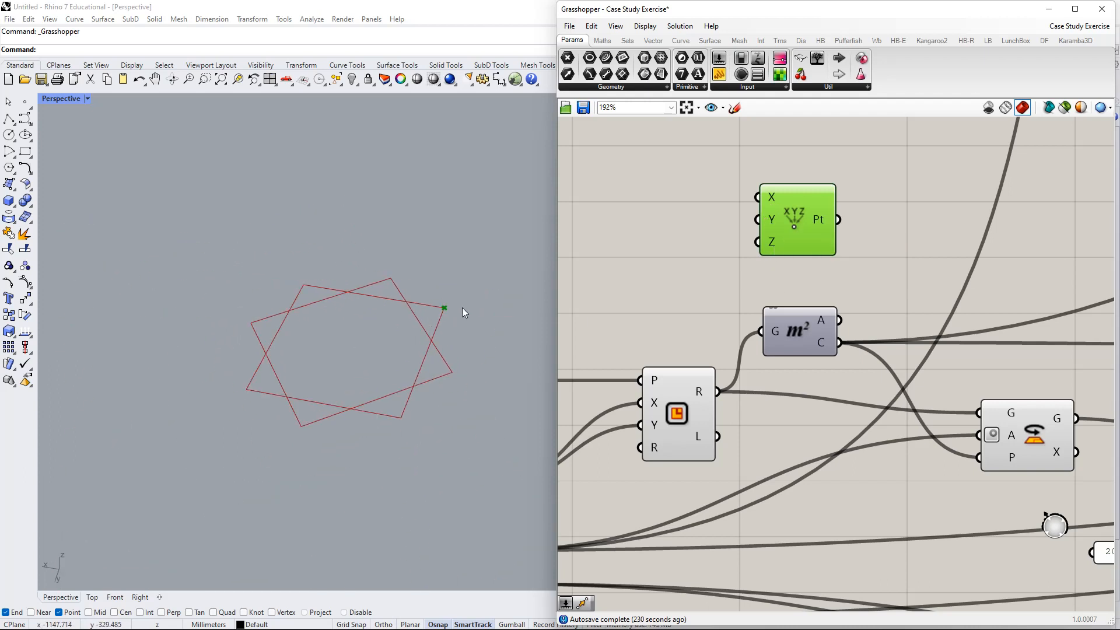
{"action": "left_click", "coordinate": [813, 331]}
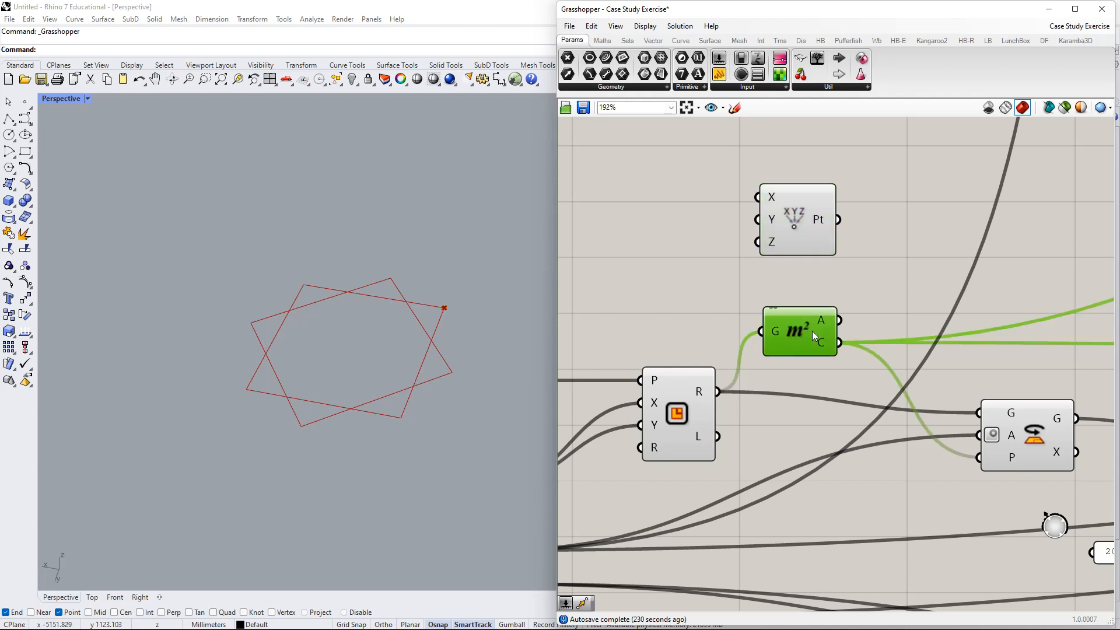
{"action": "right_click", "coordinate": [885, 293]}
- Turn on the Area component's preview and reposition the Area and Rectangle components
{"action": "left_click", "coordinate": [901, 297]}
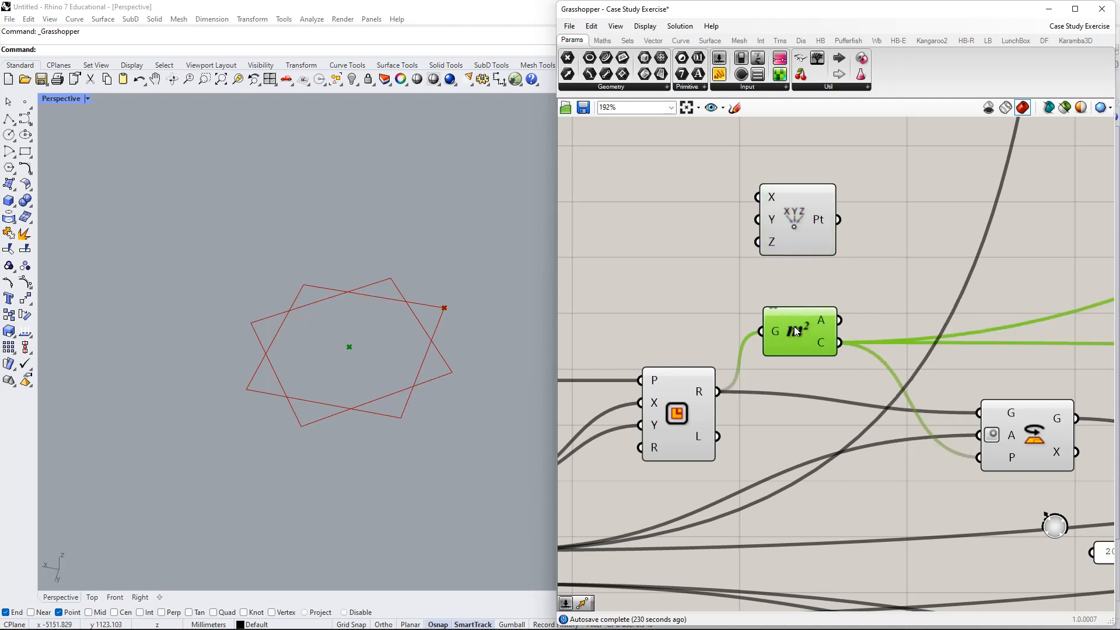
{"action": "left_click_drag", "start_coordinate": [794, 327], "coordinate": [804, 317]}
{"action": "left_click_drag", "start_coordinate": [667, 429], "coordinate": [668, 411]}
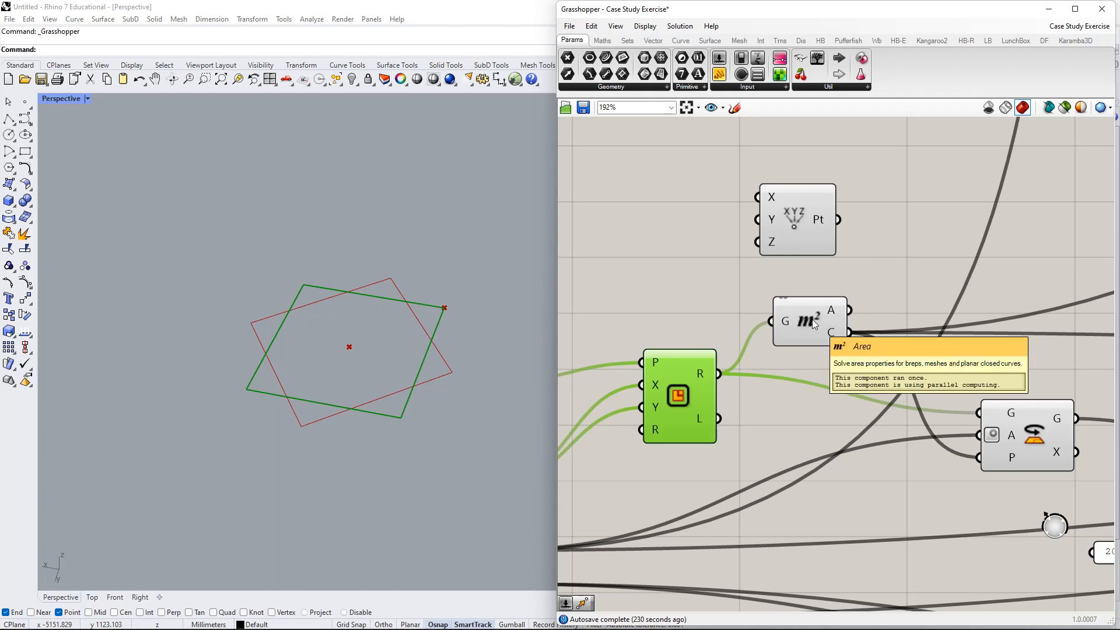
{"action": "mouse_move", "coordinate": [836, 317]}
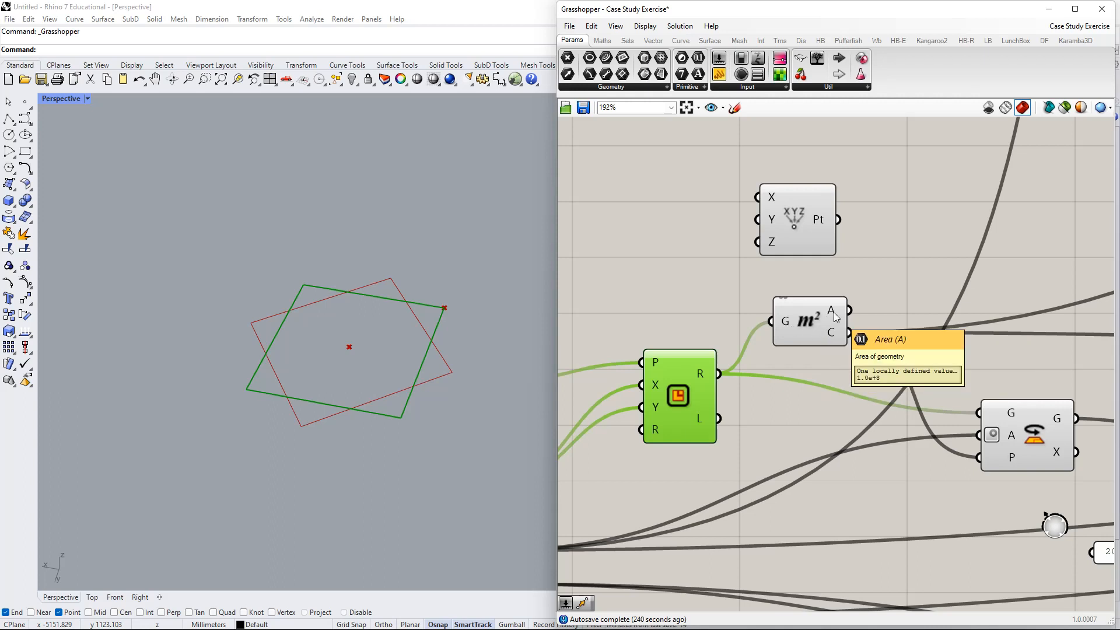
{"action": "mouse_move", "coordinate": [834, 341]}
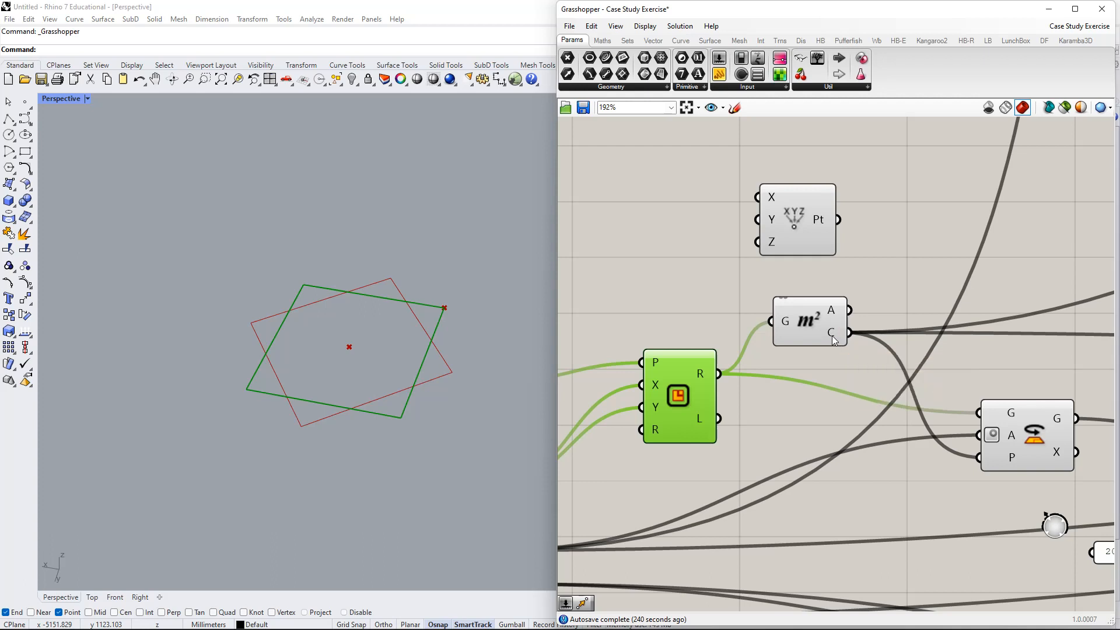
{"action": "right_click_drag", "start_coordinate": [835, 341], "coordinate": [794, 346]}
{"action": "left_click", "coordinate": [791, 341]}
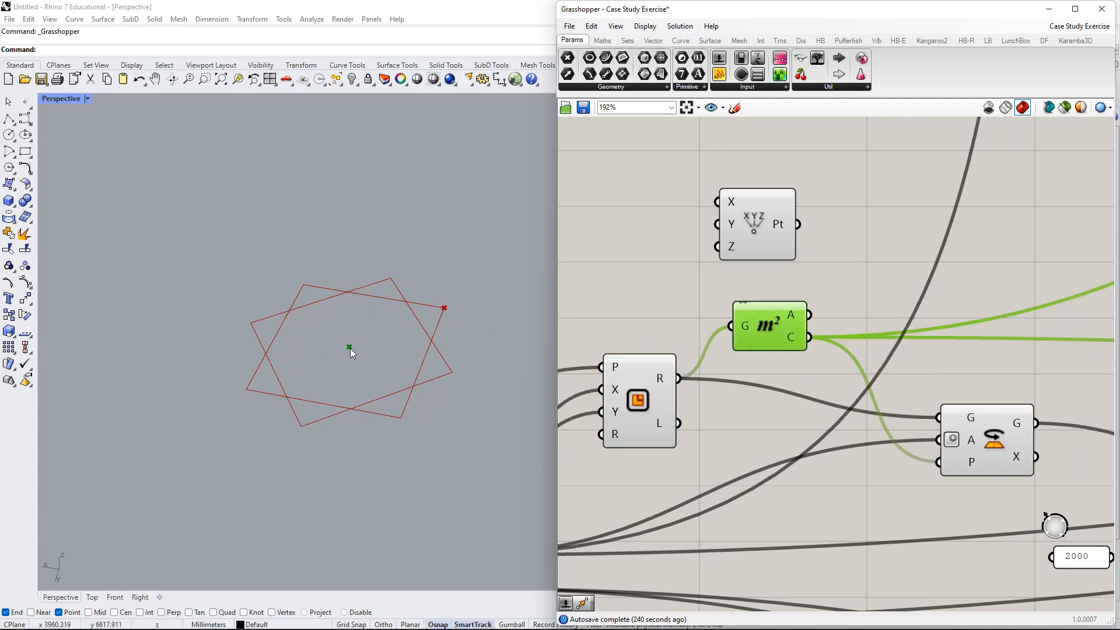
- Wire Construct Point's Pt output into Rotate's P input so the outline pivots at the corner
{"action": "right_click_drag", "start_coordinate": [915, 290], "coordinate": [757, 326]}
{"action": "scroll", "coordinate": [900, 187], "scroll_direction": "down", "scroll_amount": 3}
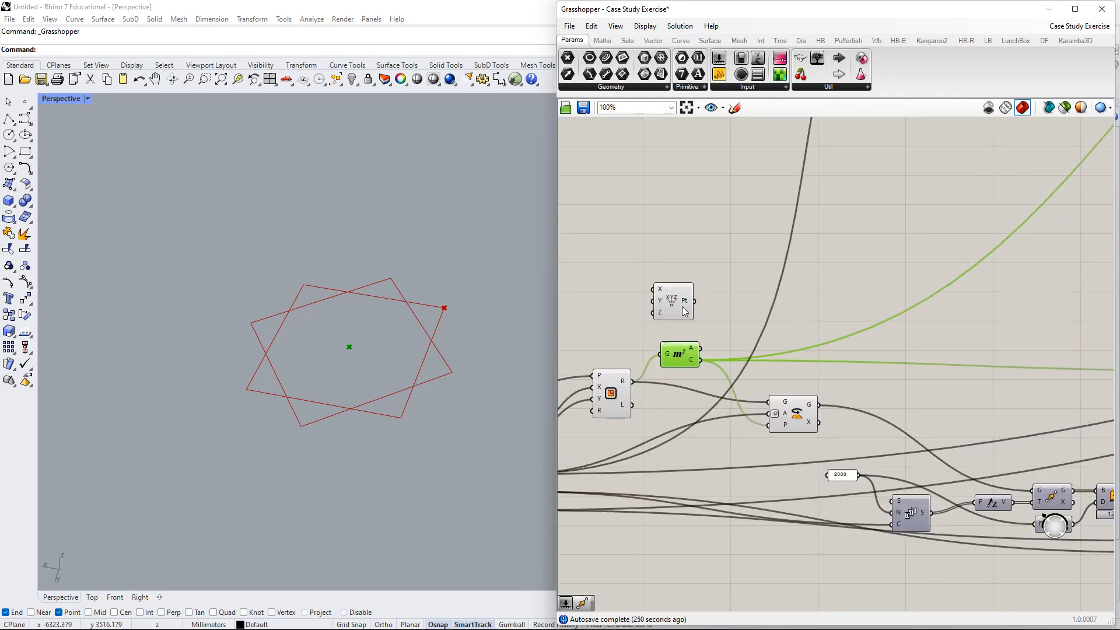
{"action": "mouse_move", "coordinate": [673, 300]}
{"action": "left_mouse_down"}
{"action": "mouse_move", "coordinate": [690, 273]}
{"action": "mouse_move", "coordinate": [677, 286]}
{"action": "left_mouse_up"}
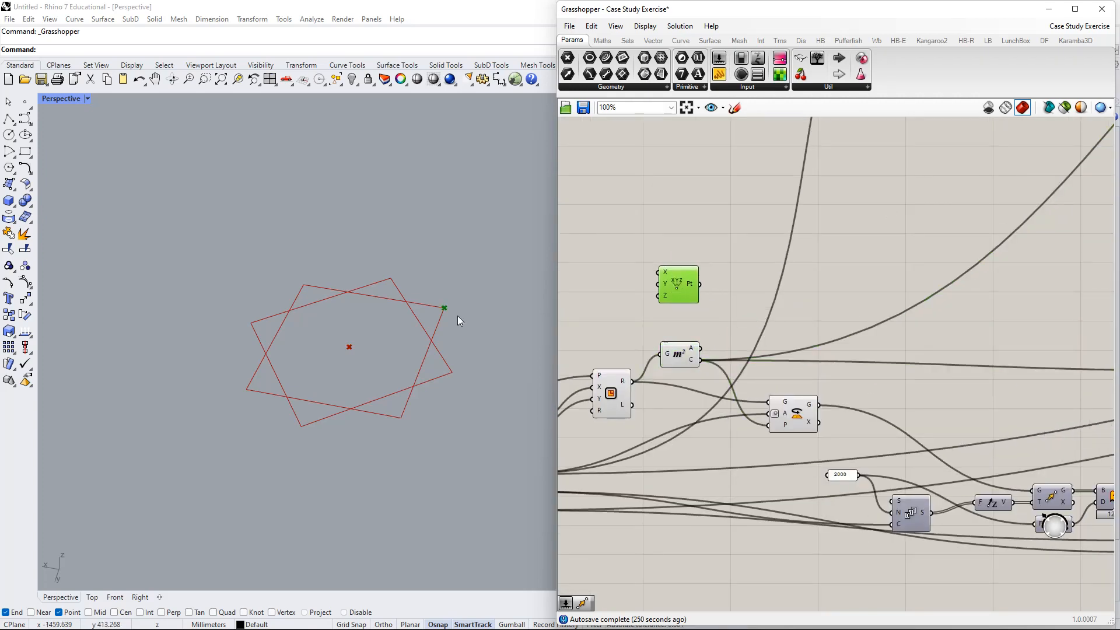
{"action": "right_click_drag", "start_coordinate": [669, 309], "coordinate": [797, 241]}
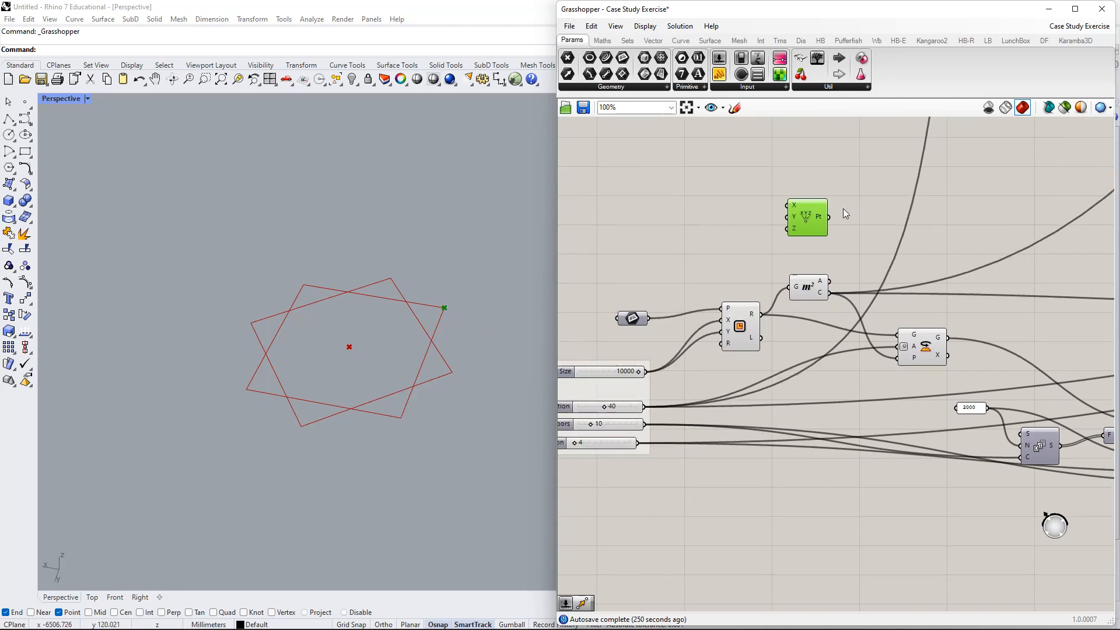
{"action": "left_click_drag", "start_coordinate": [831, 217], "coordinate": [899, 357]}
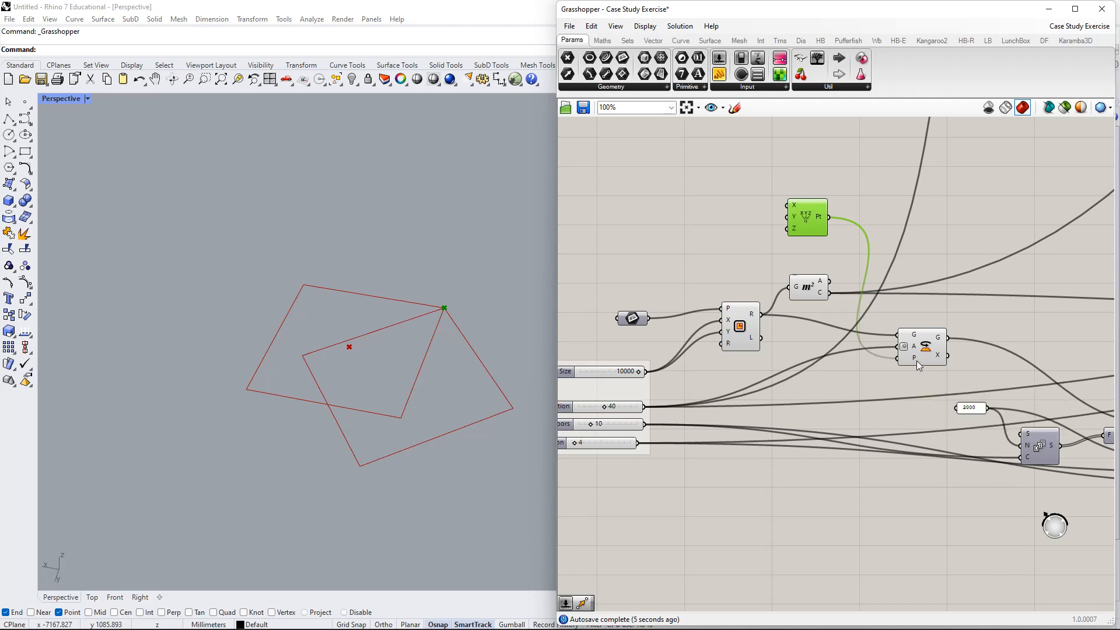
- Detach Construct Point from Rotate's P input and set Building Rotation from 40 to 44
{"action": "mouse_move", "coordinate": [916, 359]}
{"action": "left_click_drag", "start_coordinate": [815, 231], "coordinate": [805, 242]}
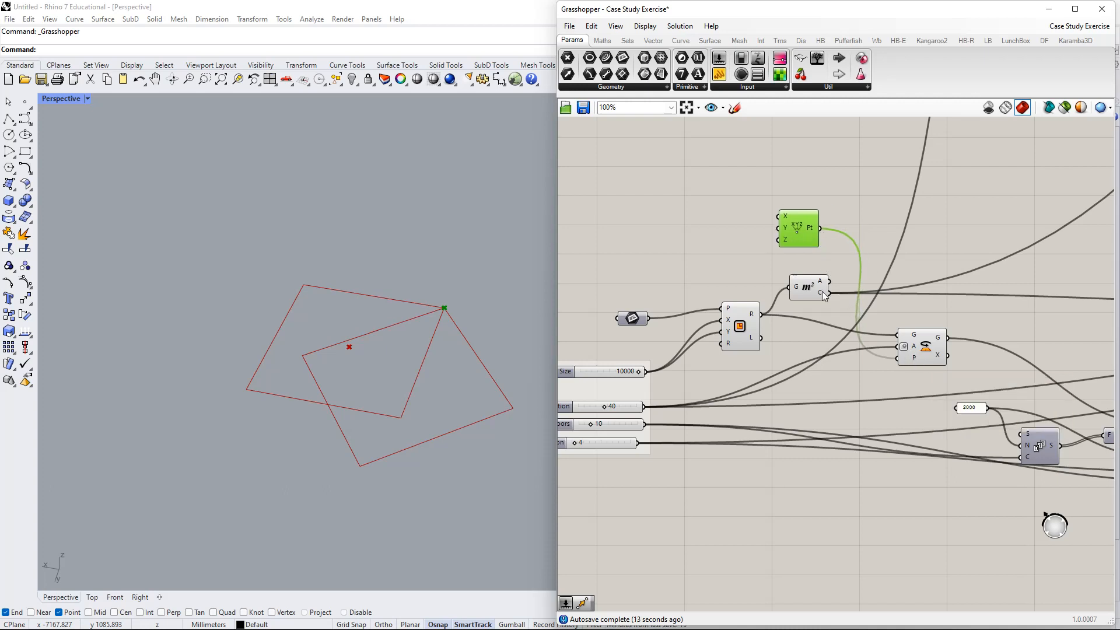
{"action": "left_click_drag", "start_coordinate": [927, 359], "coordinate": [910, 358]}
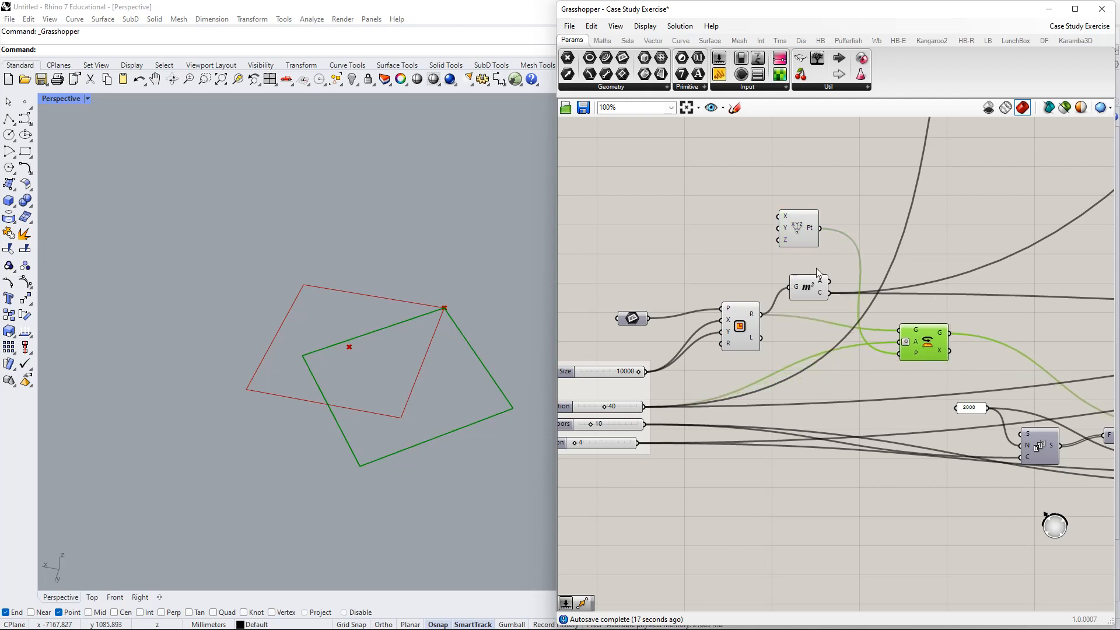
{"action": "left_click_drag", "start_coordinate": [813, 298], "coordinate": [905, 355]}
{"action": "left_click", "coordinate": [758, 324]}
{"action": "right_click_drag", "start_coordinate": [673, 402], "coordinate": [735, 371]}
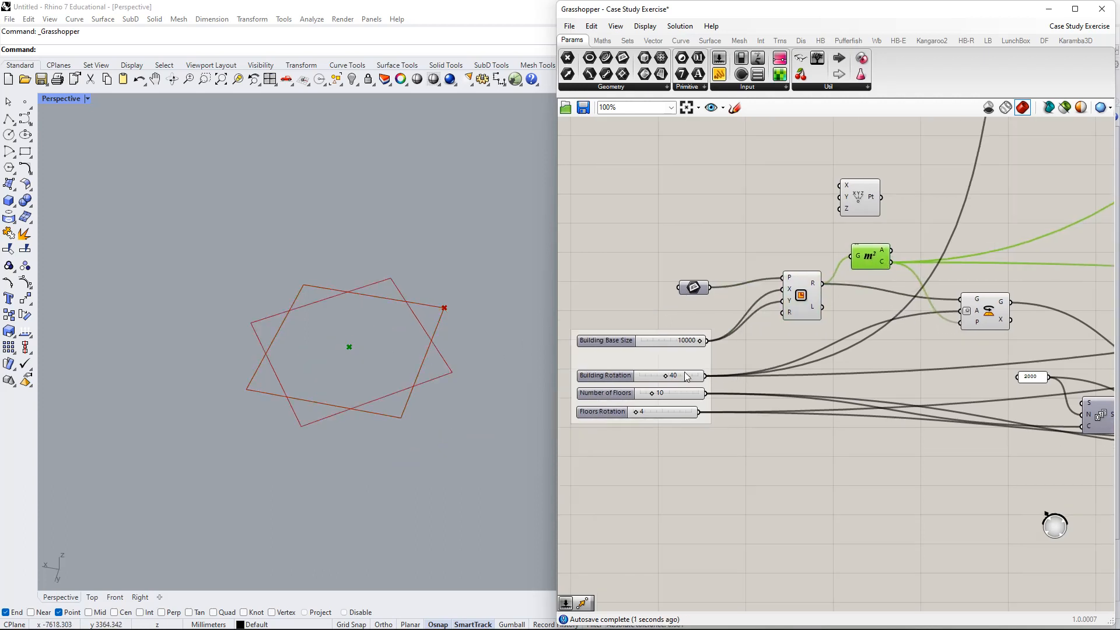
{"action": "mouse_move", "coordinate": [688, 380]}
{"action": "left_mouse_down"}
{"action": "mouse_move", "coordinate": [734, 381]}
{"action": "mouse_move", "coordinate": [663, 381]}
{"action": "mouse_move", "coordinate": [673, 382]}
{"action": "left_mouse_up"}
- Tidy the Rotate and point components and make room above the Area component
{"action": "right_click_drag", "start_coordinate": [965, 383], "coordinate": [800, 409]}
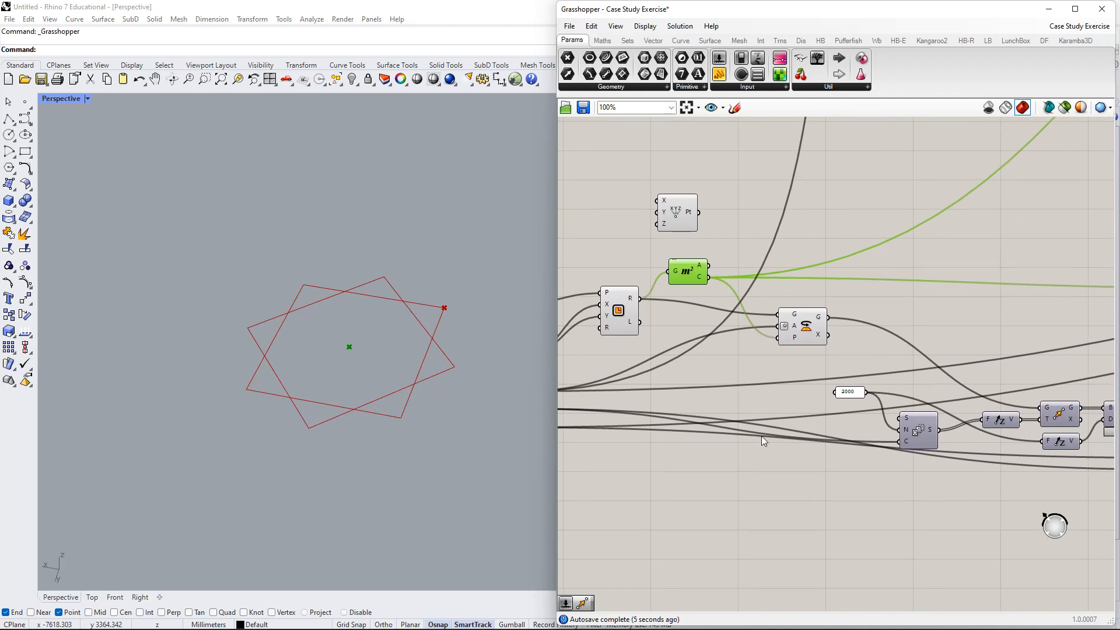
{"action": "right_click_drag", "start_coordinate": [725, 344], "coordinate": [943, 362]}
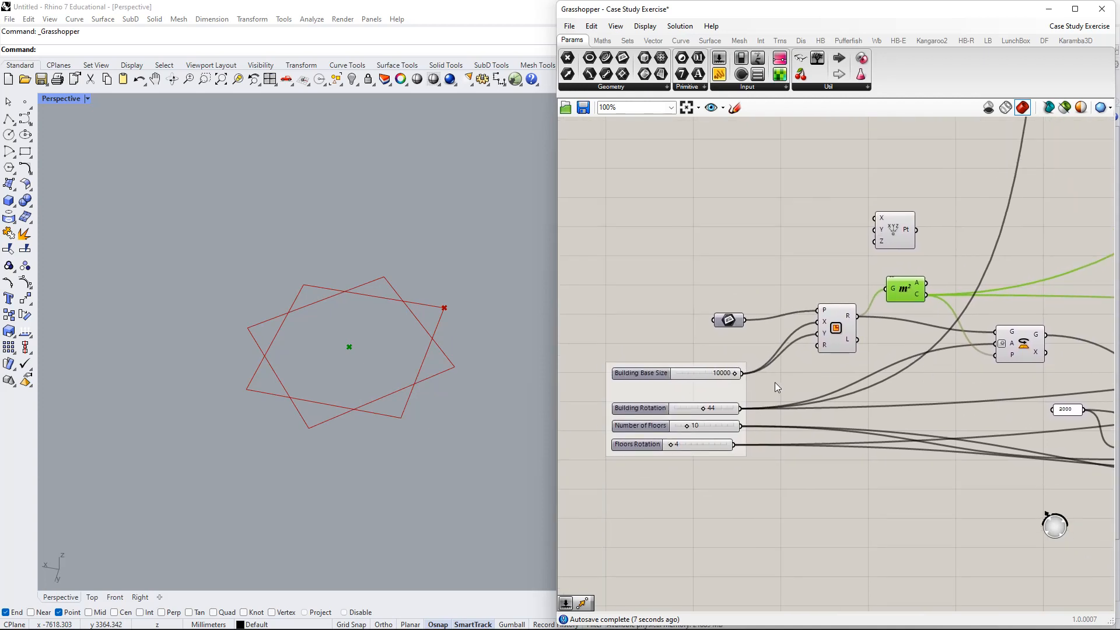
{"action": "right_click_drag", "start_coordinate": [1018, 347], "coordinate": [881, 387]}
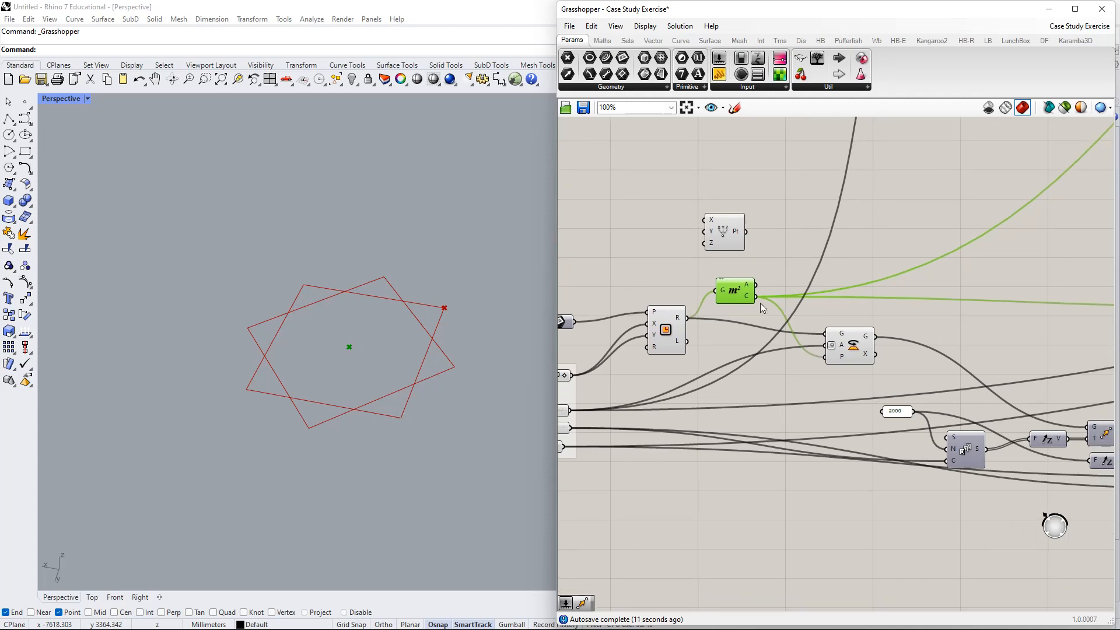
{"action": "left_click_drag", "start_coordinate": [864, 350], "coordinate": [857, 352]}
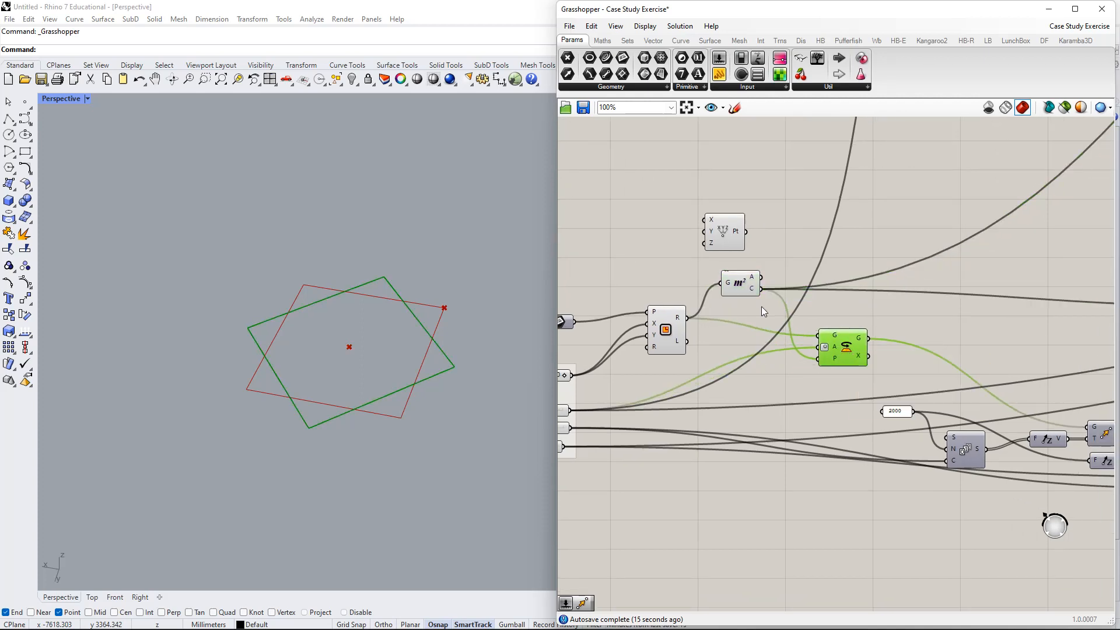
{"action": "left_click_drag", "start_coordinate": [737, 230], "coordinate": [752, 246]}
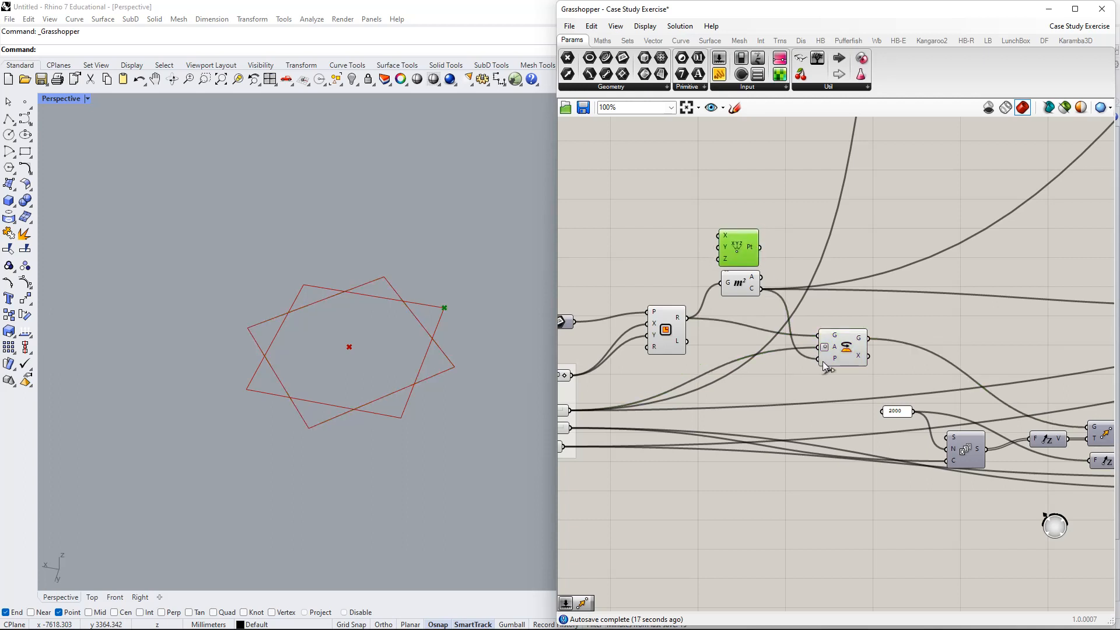
{"action": "mouse_move", "coordinate": [833, 359]}
{"action": "left_click", "coordinate": [739, 284]}
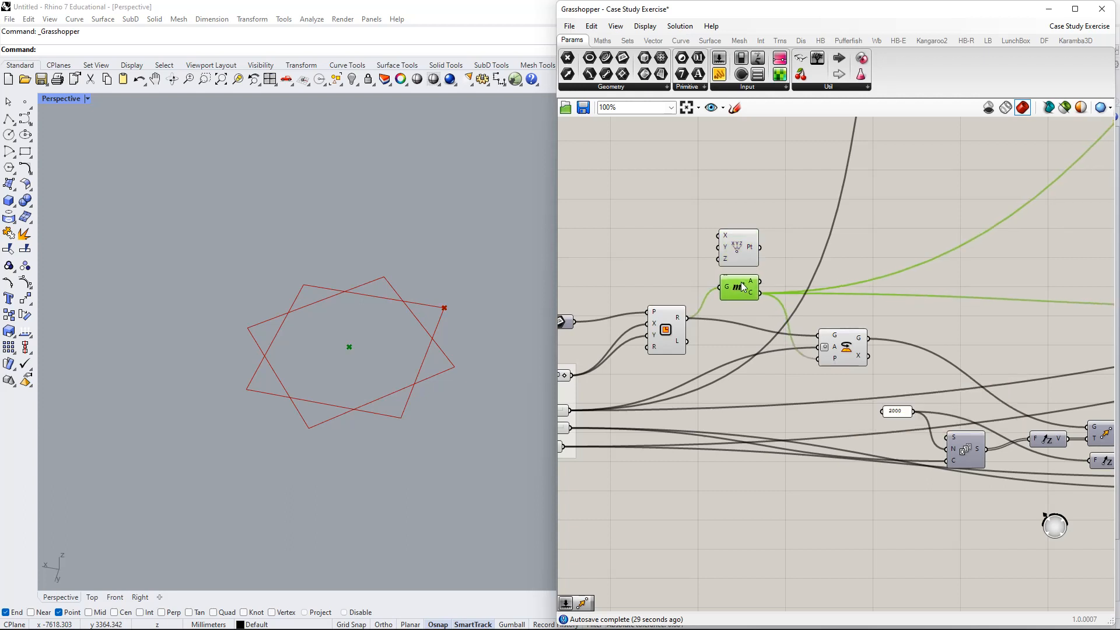
{"action": "right_click_drag", "start_coordinate": [779, 221], "coordinate": [749, 269]}
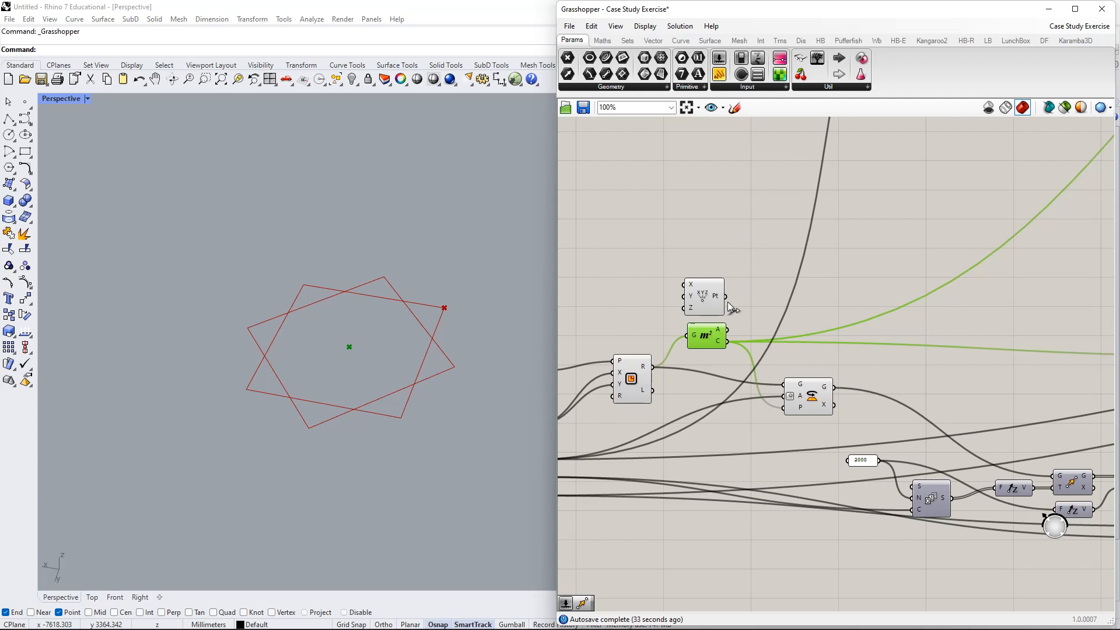
- Add a Plane parameter and move it up on the canvas
{"action": "double_click", "coordinate": [758, 271]}
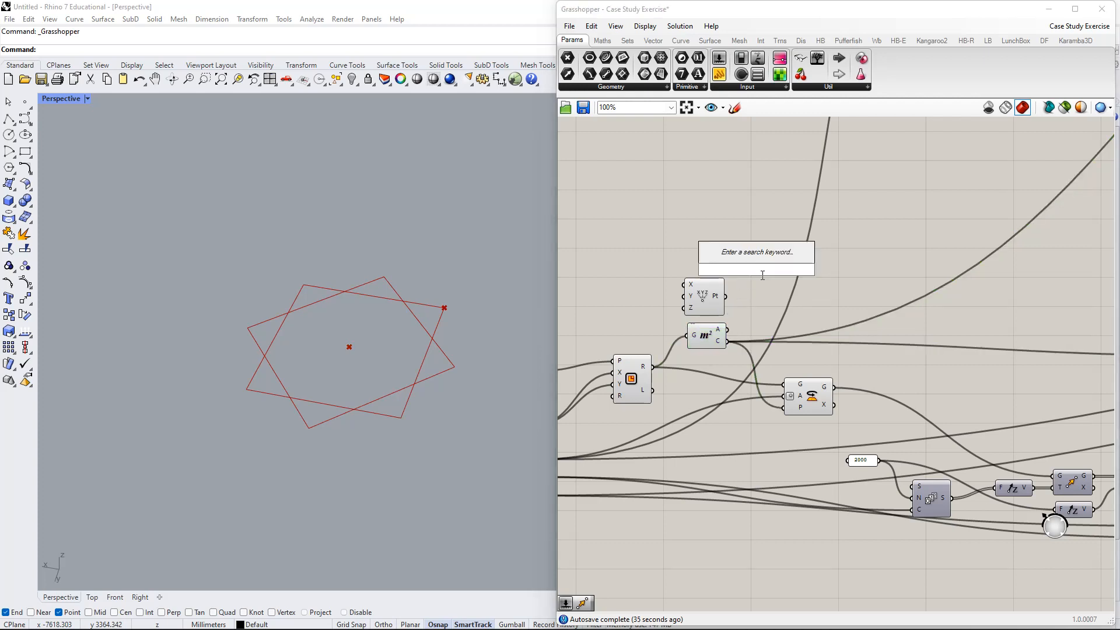
{"action": "type", "text": "plane"}
{"action": "key", "text": "Return"}
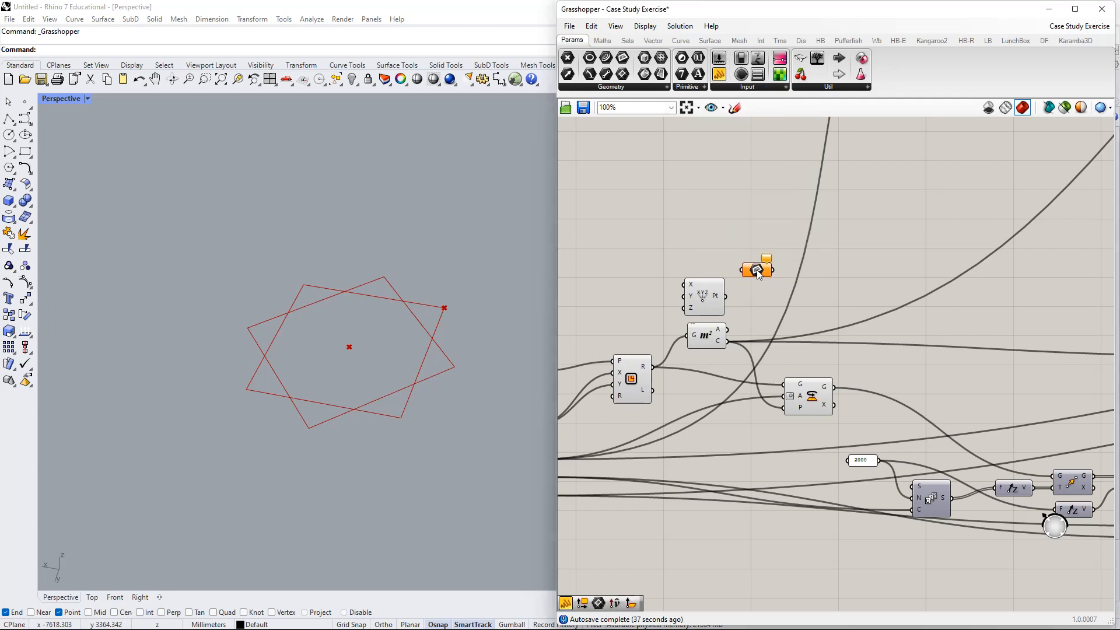
{"action": "left_click_drag", "start_coordinate": [758, 270], "coordinate": [725, 295]}
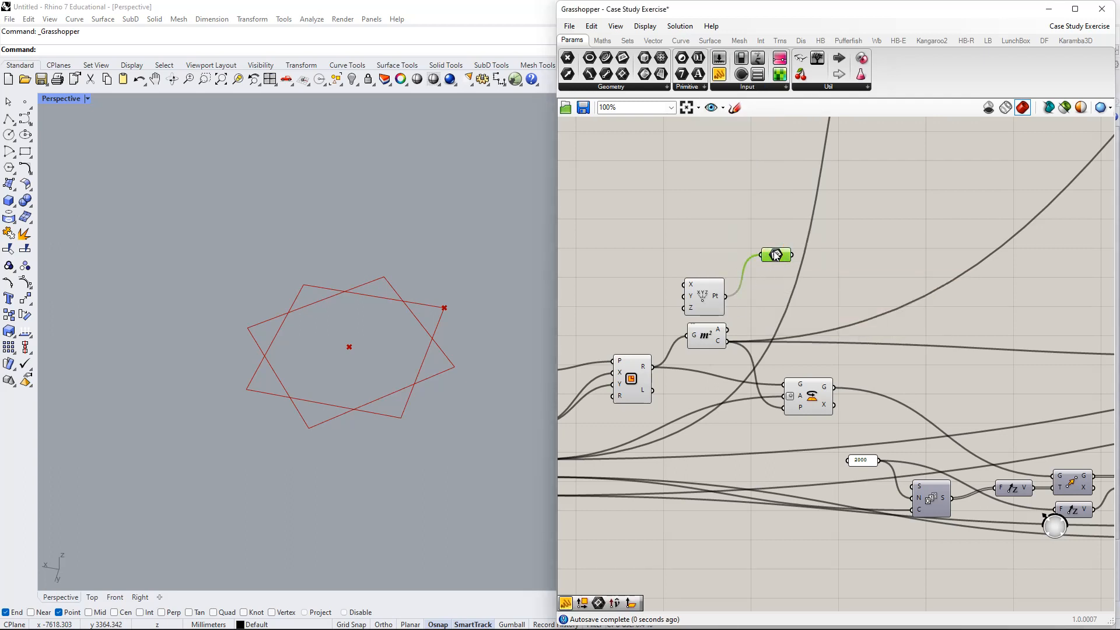
{"action": "left_click_drag", "start_coordinate": [776, 254], "coordinate": [762, 178]}
{"action": "left_click", "coordinate": [866, 200]}
- Add a Panel wired to Construct Point's Pt output, showing {0, 0, 0}
{"action": "double_click", "coordinate": [866, 201]}
{"action": "type", "text": "\""}
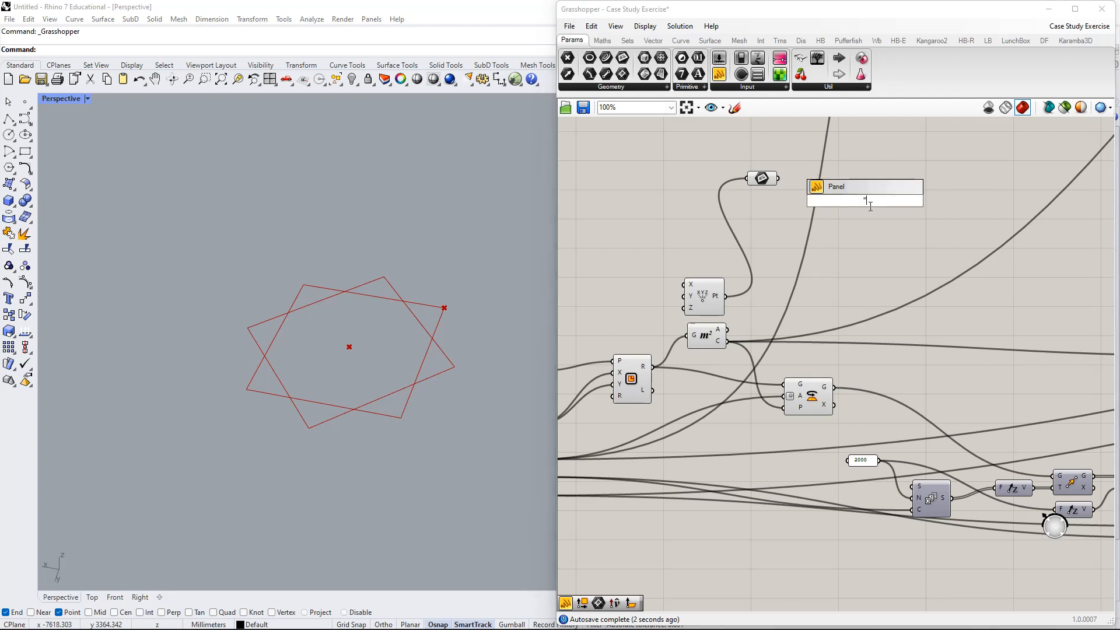
{"action": "key", "text": "Return"}
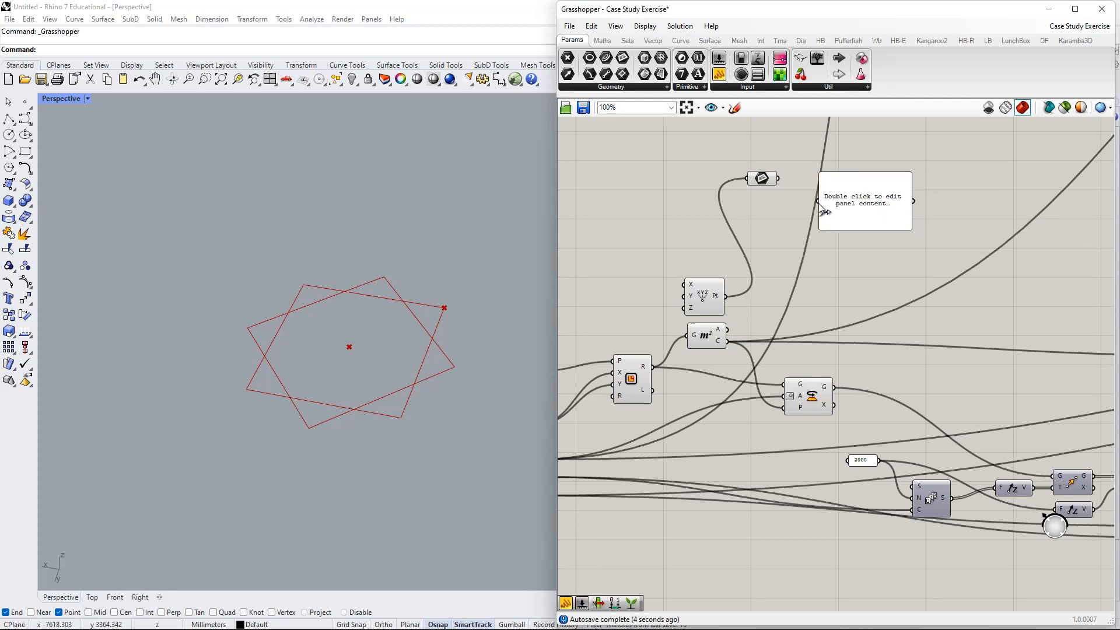
{"action": "left_click_drag", "start_coordinate": [818, 203], "coordinate": [725, 296]}
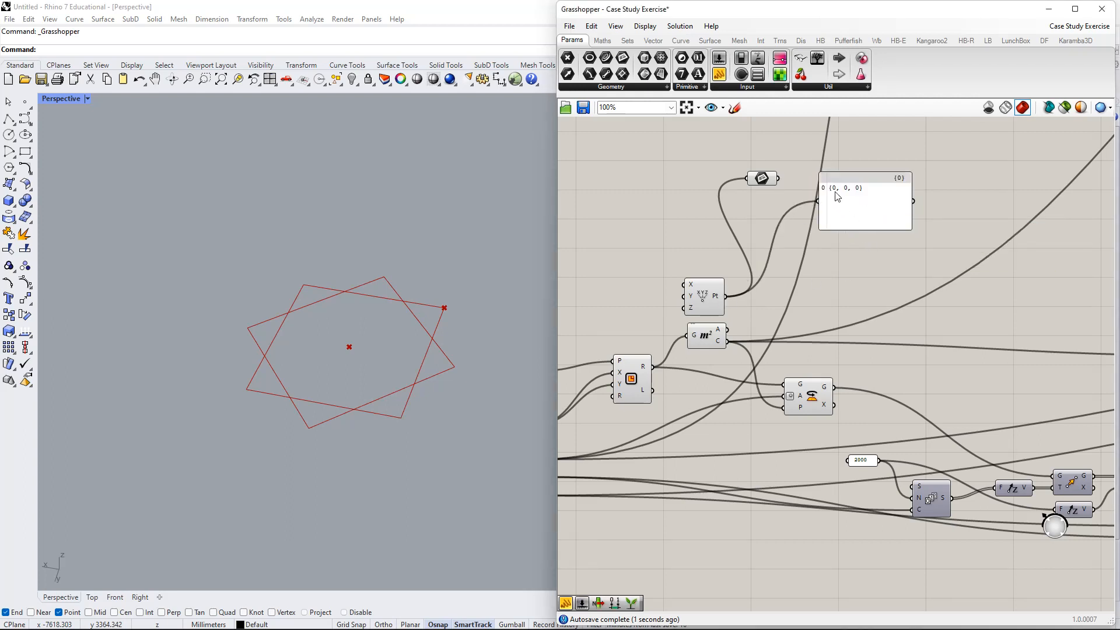
{"action": "left_click", "coordinate": [851, 225]}
{"action": "left_click_drag", "start_coordinate": [849, 220], "coordinate": [843, 259]}
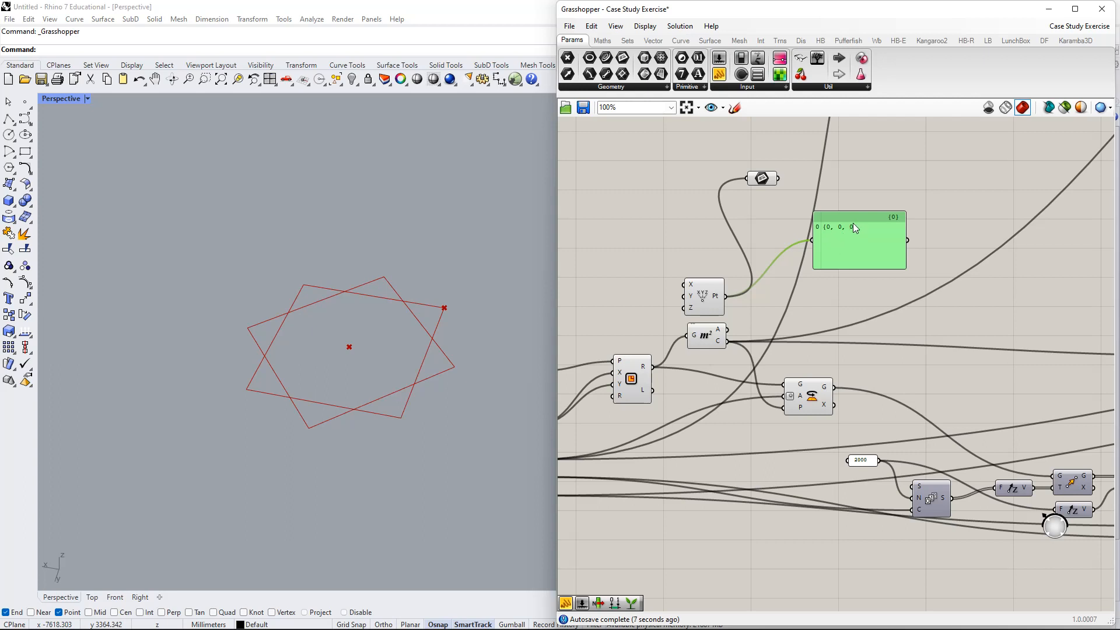
{"action": "left_click_drag", "start_coordinate": [851, 234], "coordinate": [839, 285]}
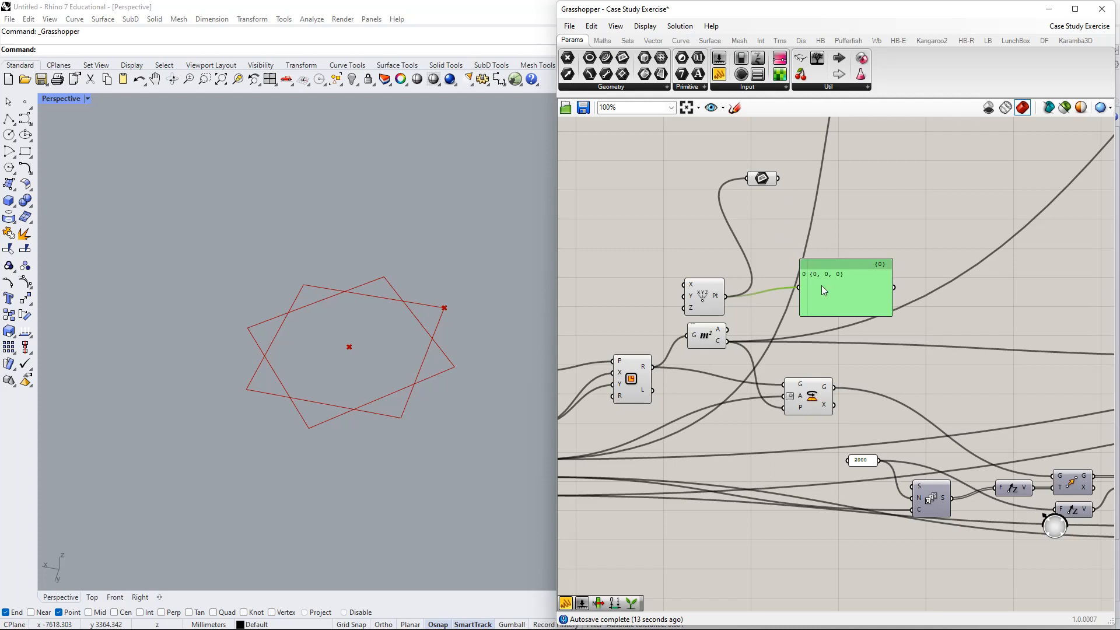
- Copy the panel and wire it to the Plane parameter to show World XY
{"action": "left_click_drag", "start_coordinate": [824, 291], "coordinate": [806, 179]}
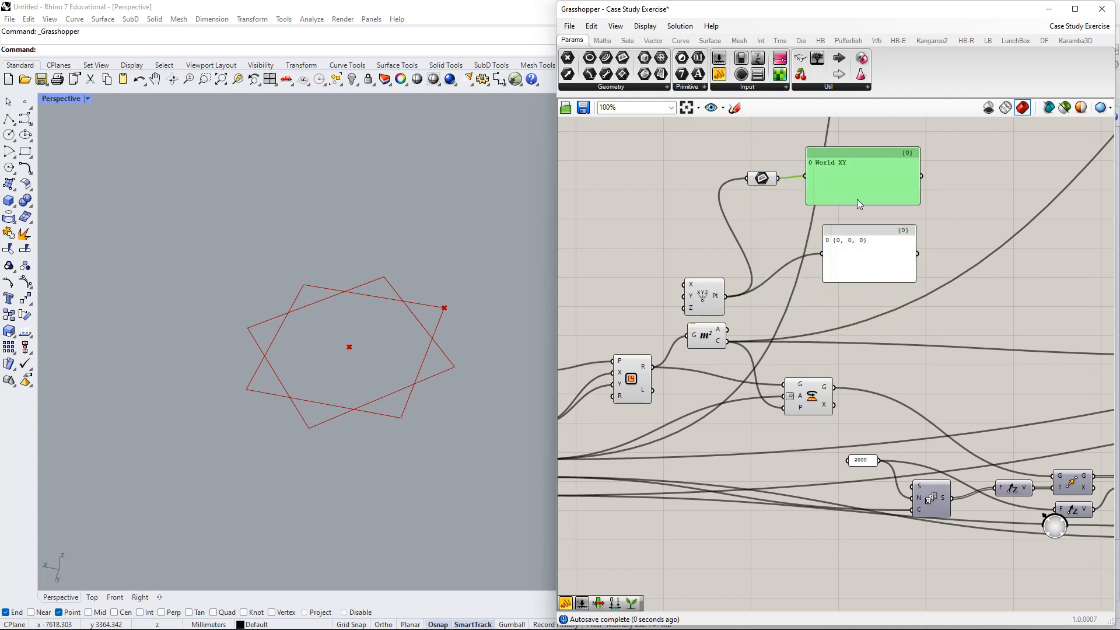
{"action": "right_click_drag", "start_coordinate": [859, 200], "coordinate": [848, 237]}
{"action": "mouse_move", "coordinate": [850, 231]}
{"action": "left_mouse_down"}
{"action": "mouse_move", "coordinate": [863, 226]}
{"action": "mouse_move", "coordinate": [856, 240]}
{"action": "left_mouse_up"}
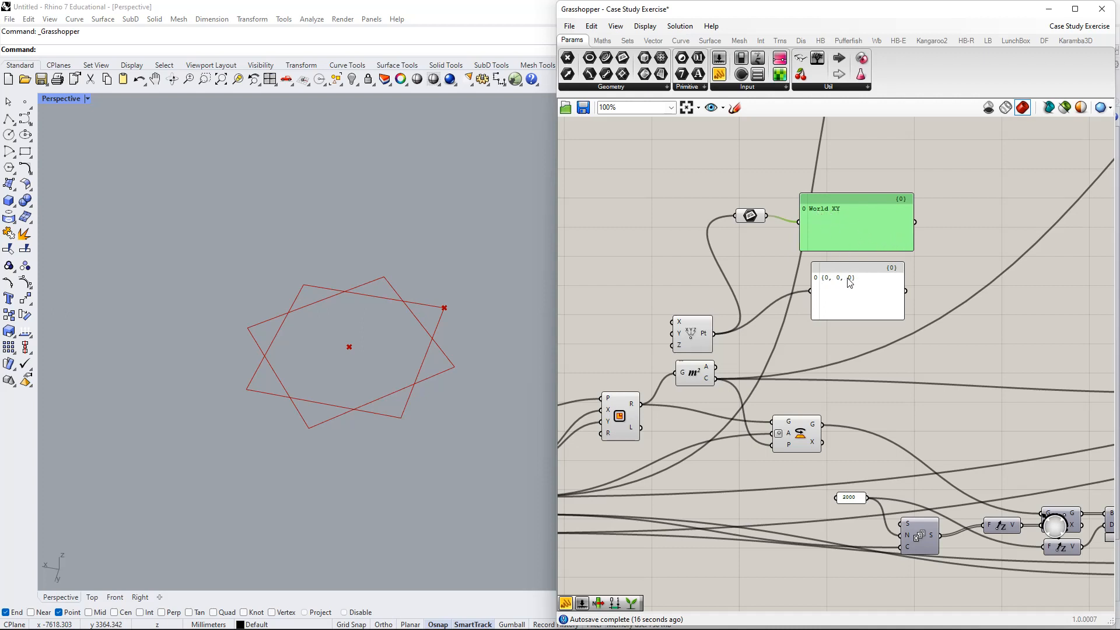
- Move the World XY panel up and show the Area centroid in the lower panel
{"action": "left_click_drag", "start_coordinate": [872, 234], "coordinate": [877, 205]}
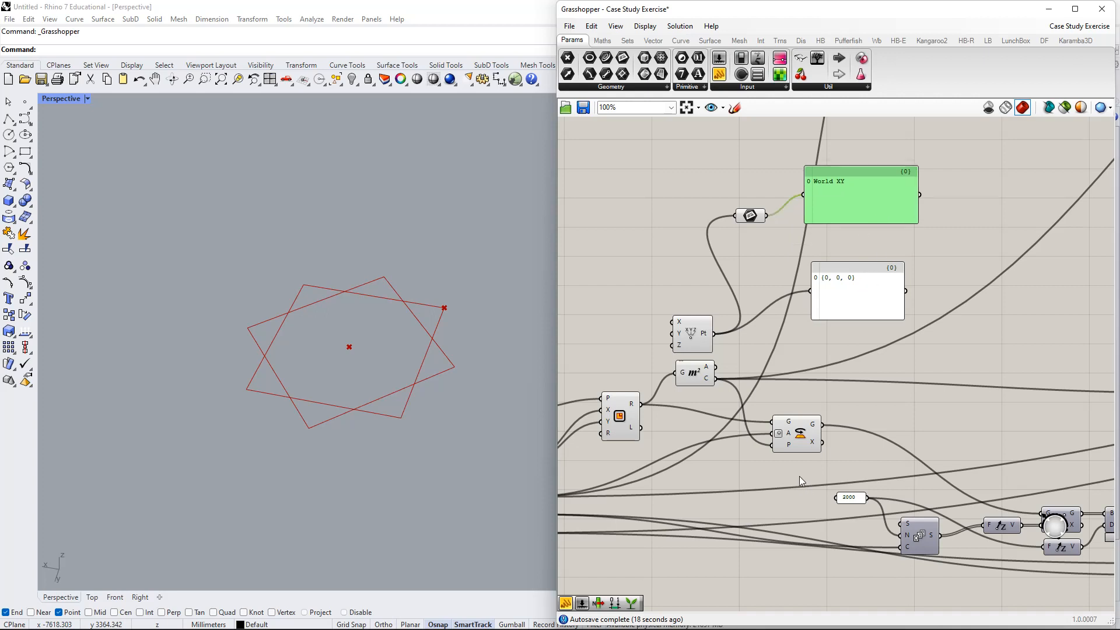
{"action": "right_click_drag", "start_coordinate": [799, 476], "coordinate": [826, 444]}
{"action": "left_click", "coordinate": [847, 201]}
{"action": "left_click_drag", "start_coordinate": [949, 222], "coordinate": [793, 171]}
{"action": "left_click_drag", "start_coordinate": [744, 347], "coordinate": [866, 251]}
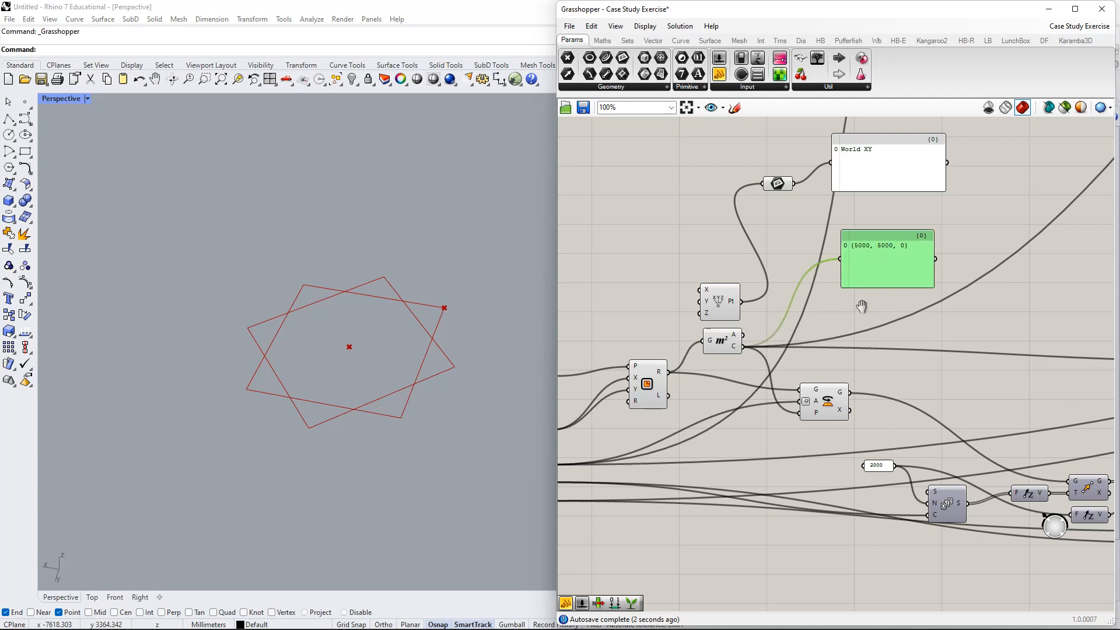
- Wire Area's C output into the Plane parameter and widen its panel to one line
{"action": "right_click_drag", "start_coordinate": [862, 306], "coordinate": [917, 249]}
{"action": "right_click_drag", "start_coordinate": [747, 359], "coordinate": [805, 344]}
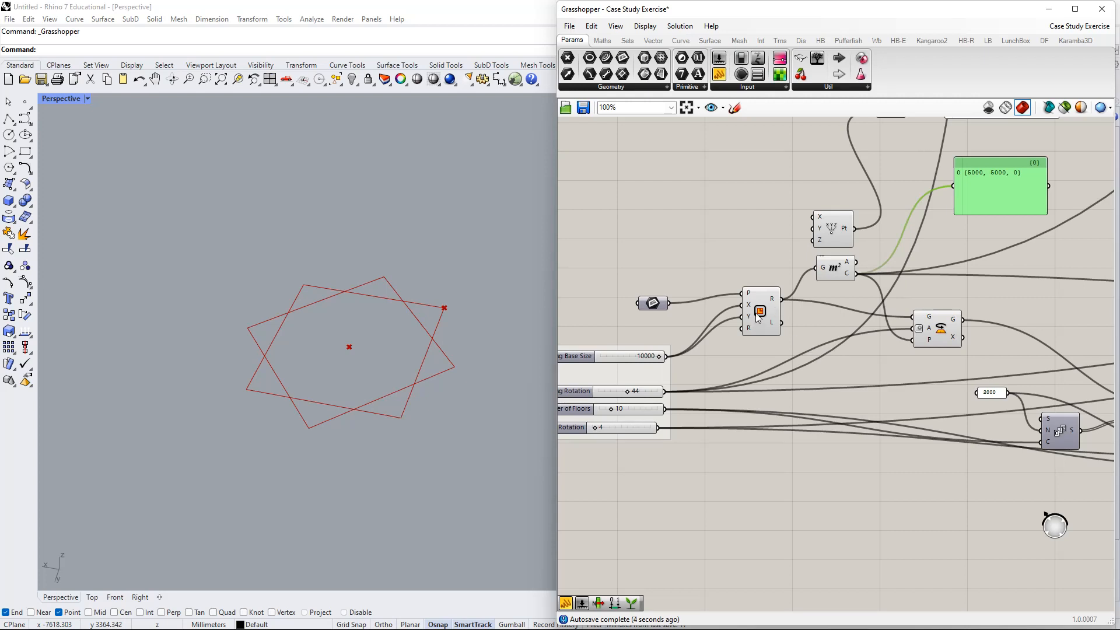
{"action": "right_click_drag", "start_coordinate": [847, 288], "coordinate": [792, 374]}
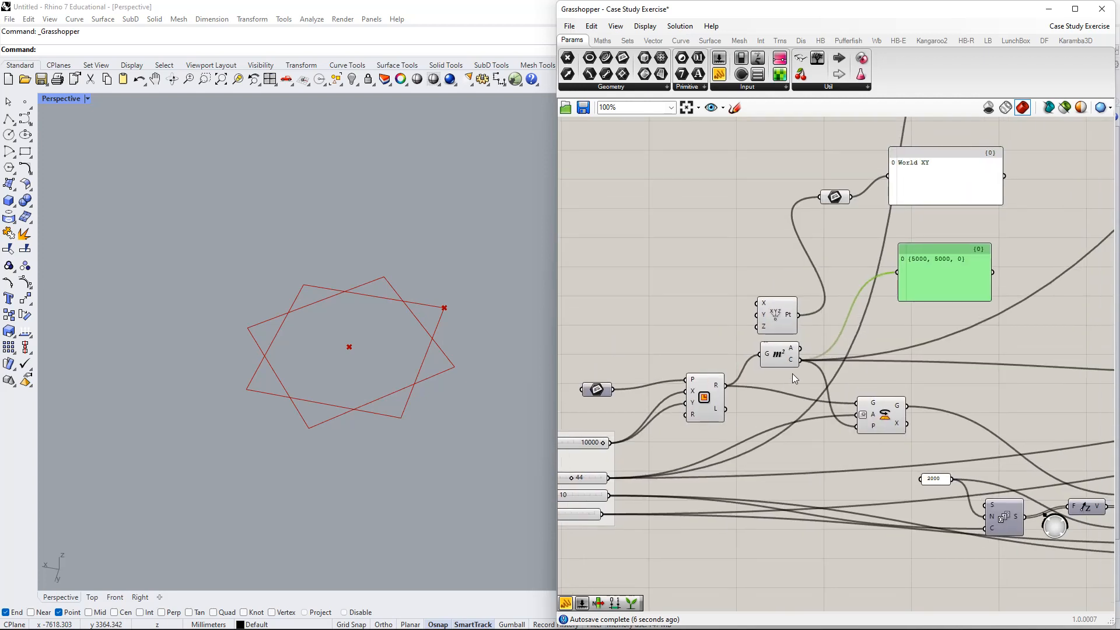
{"action": "left_click_drag", "start_coordinate": [801, 360], "coordinate": [818, 198]}
{"action": "right_click_drag", "start_coordinate": [824, 226], "coordinate": [741, 286]}
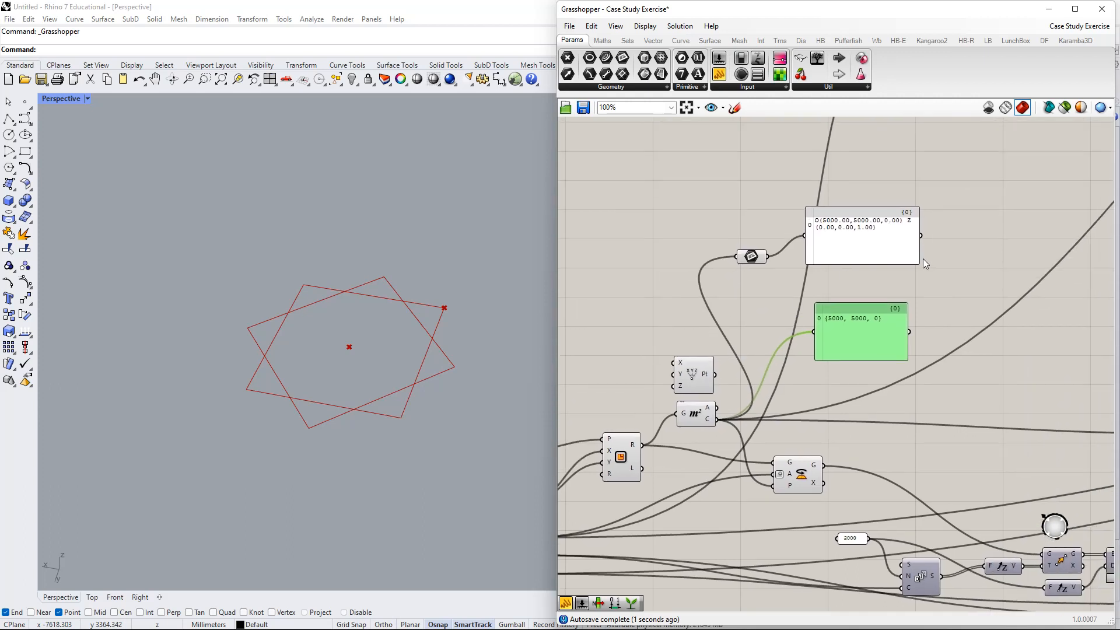
{"action": "left_click_drag", "start_coordinate": [921, 267], "coordinate": [1082, 242]}
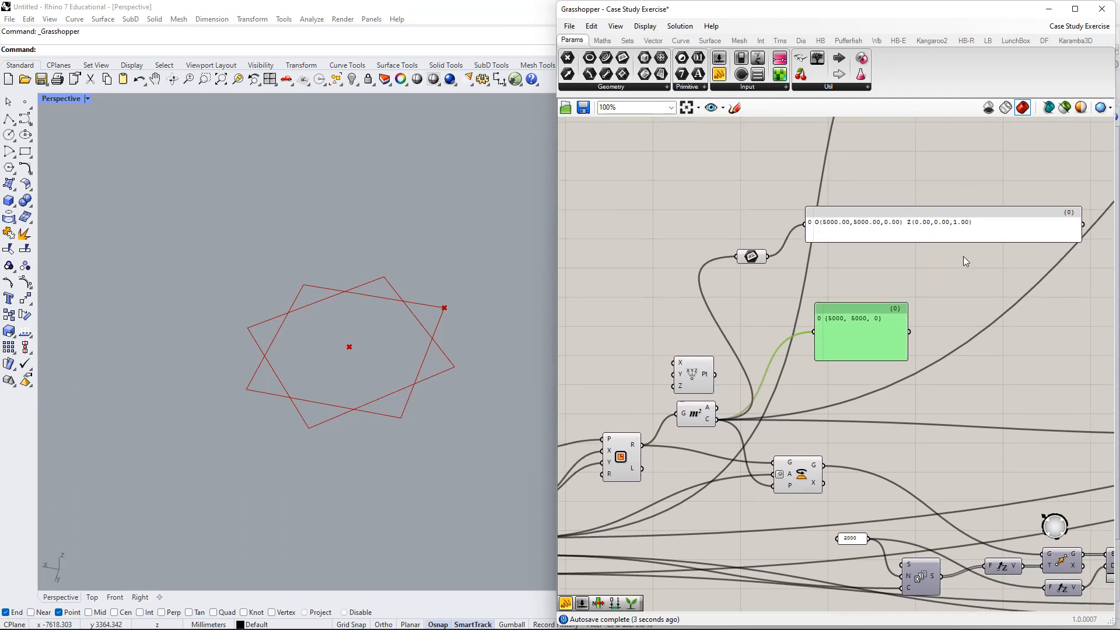
{"action": "right_click_drag", "start_coordinate": [975, 264], "coordinate": [950, 283]}
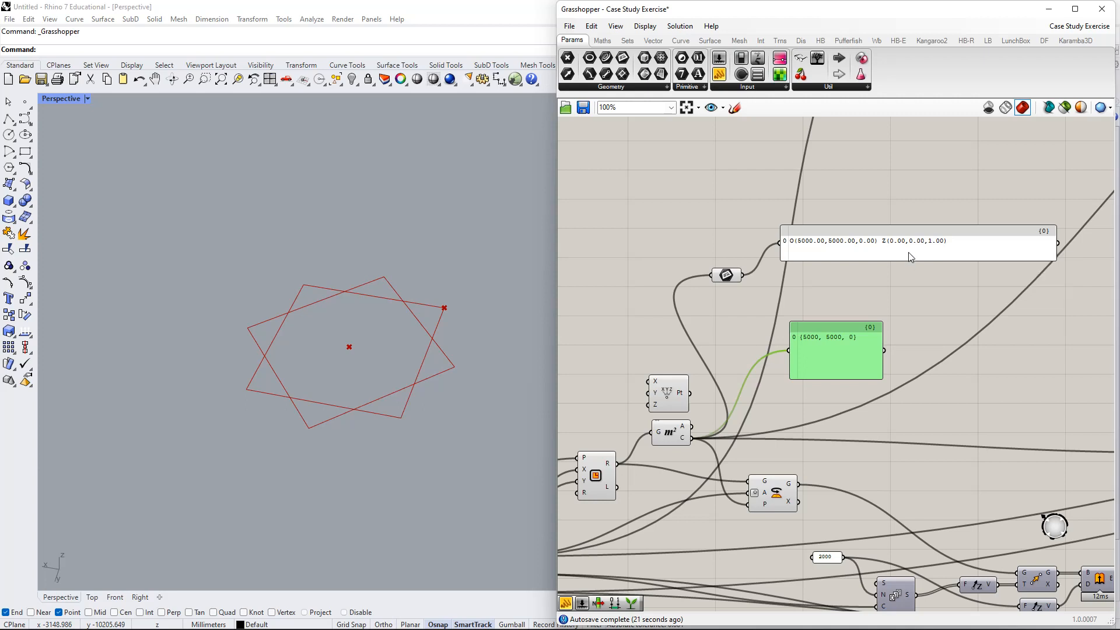
- Move the plane panel and Plane parameter higher and select them together
{"action": "left_click_drag", "start_coordinate": [908, 252], "coordinate": [891, 206]}
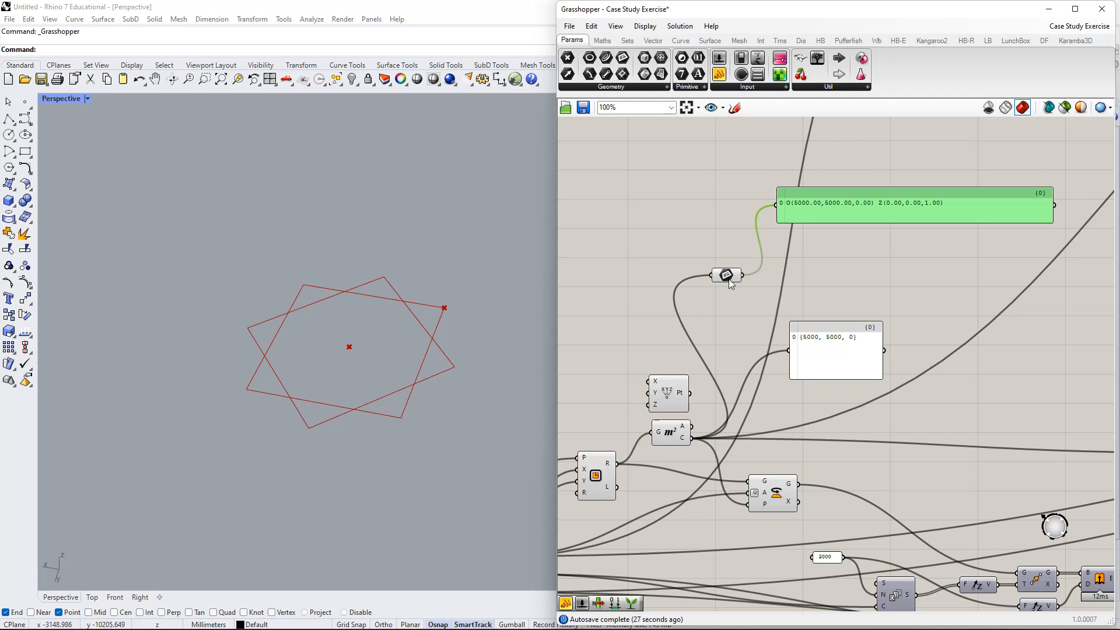
{"action": "left_click_drag", "start_coordinate": [729, 279], "coordinate": [742, 204]}
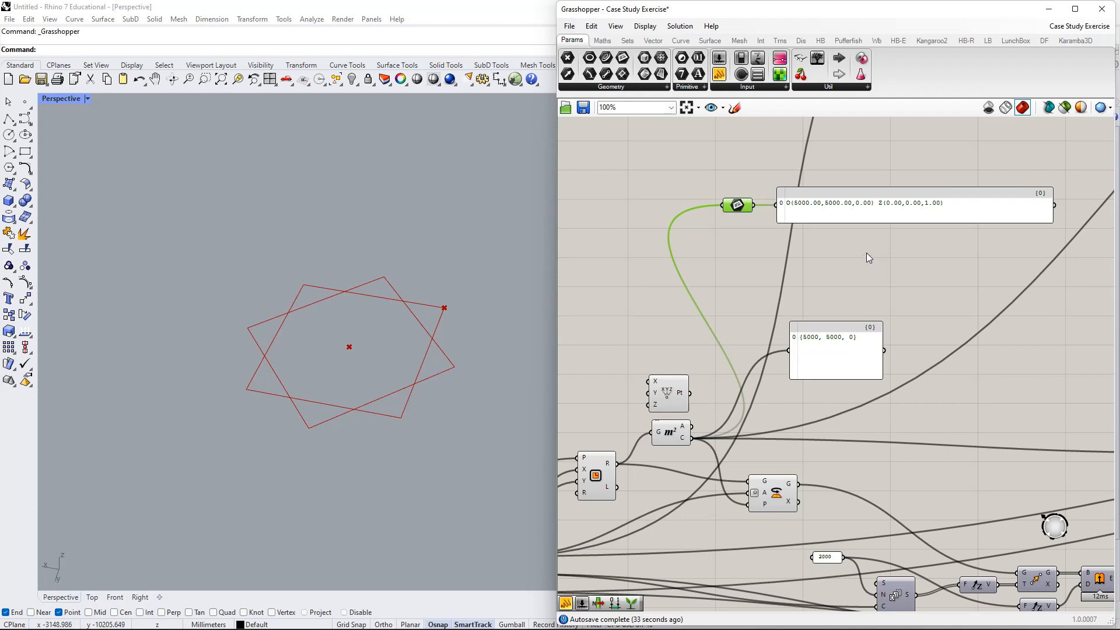
{"action": "left_click_drag", "start_coordinate": [848, 241], "coordinate": [732, 180]}
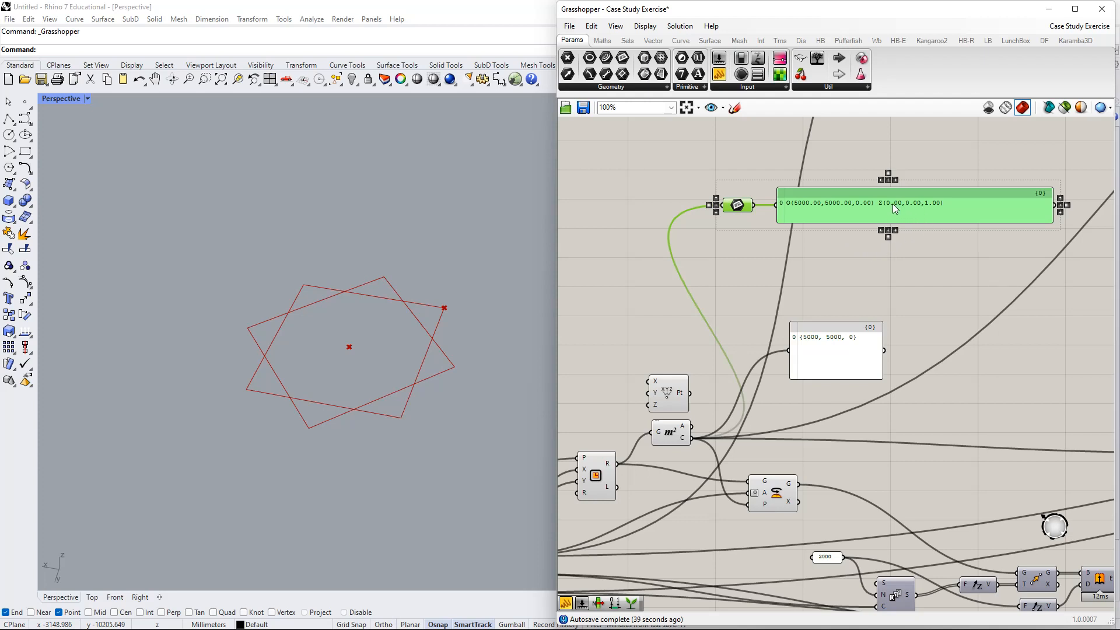
{"action": "right_click_drag", "start_coordinate": [938, 258], "coordinate": [895, 256]}
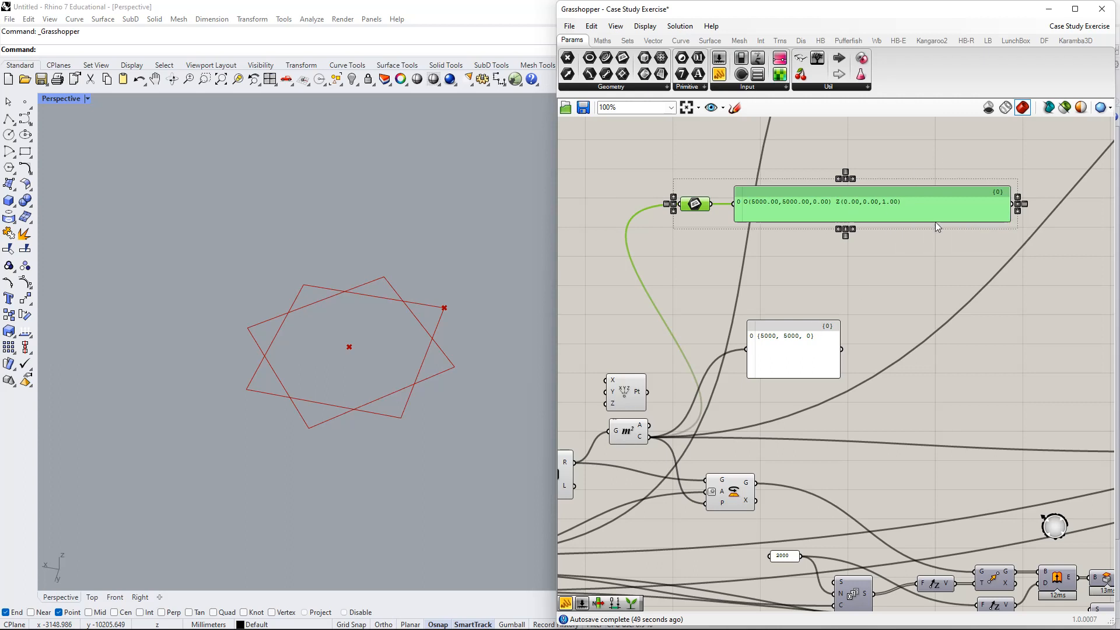
- Delete the Plane parameter and its panel, then nudge the Rotate component down
{"action": "right_click_drag", "start_coordinate": [810, 279], "coordinate": [844, 256]}
{"action": "left_click", "coordinate": [844, 252]}
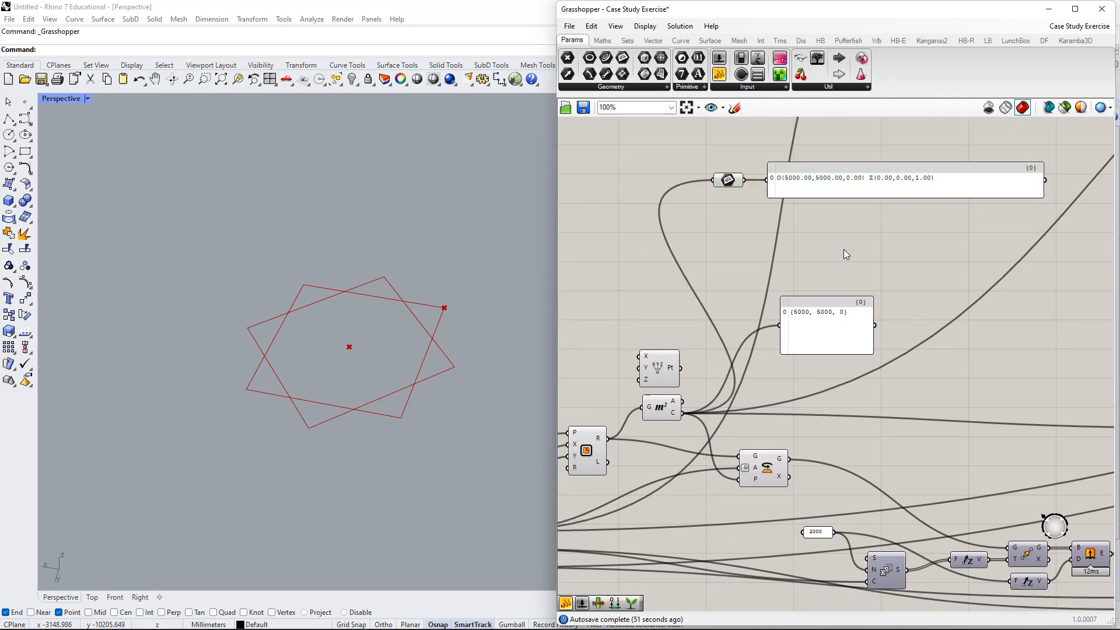
{"action": "left_click_drag", "start_coordinate": [830, 222], "coordinate": [721, 151]}
{"action": "key", "text": "Delete"}
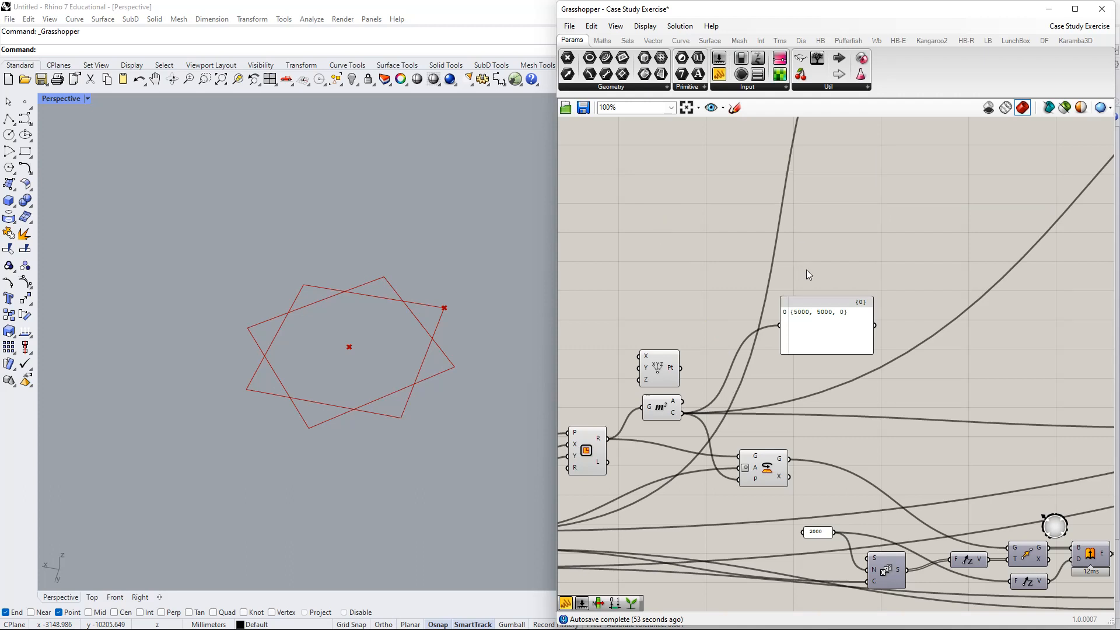
{"action": "right_click_drag", "start_coordinate": [769, 319], "coordinate": [814, 275]}
{"action": "right_click_drag", "start_coordinate": [717, 373], "coordinate": [765, 285]}
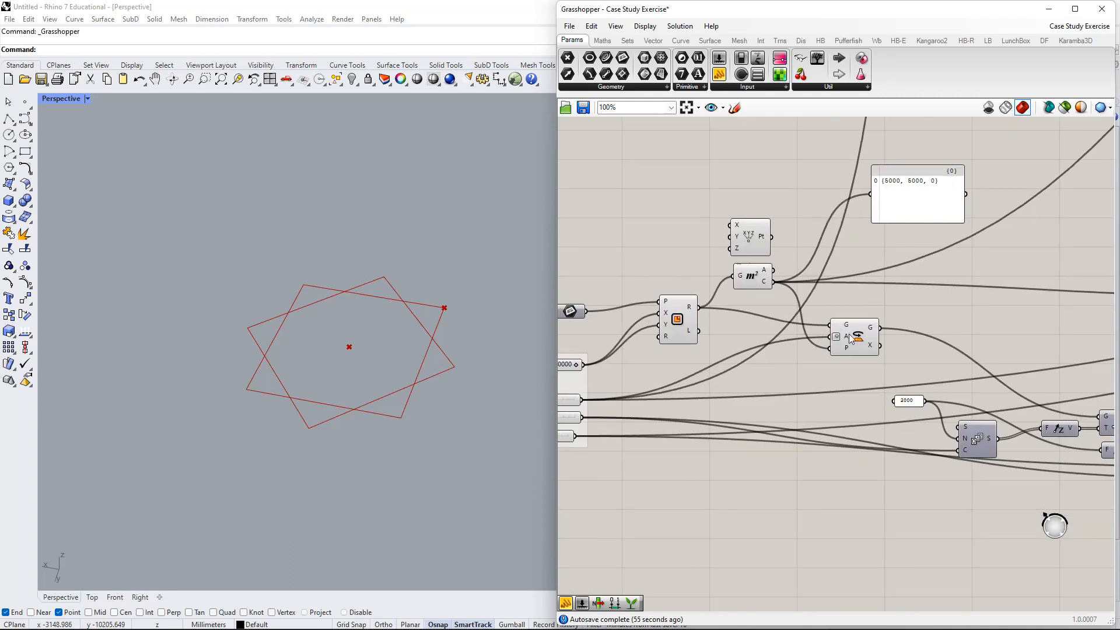
{"action": "left_click_drag", "start_coordinate": [850, 338], "coordinate": [853, 358]}
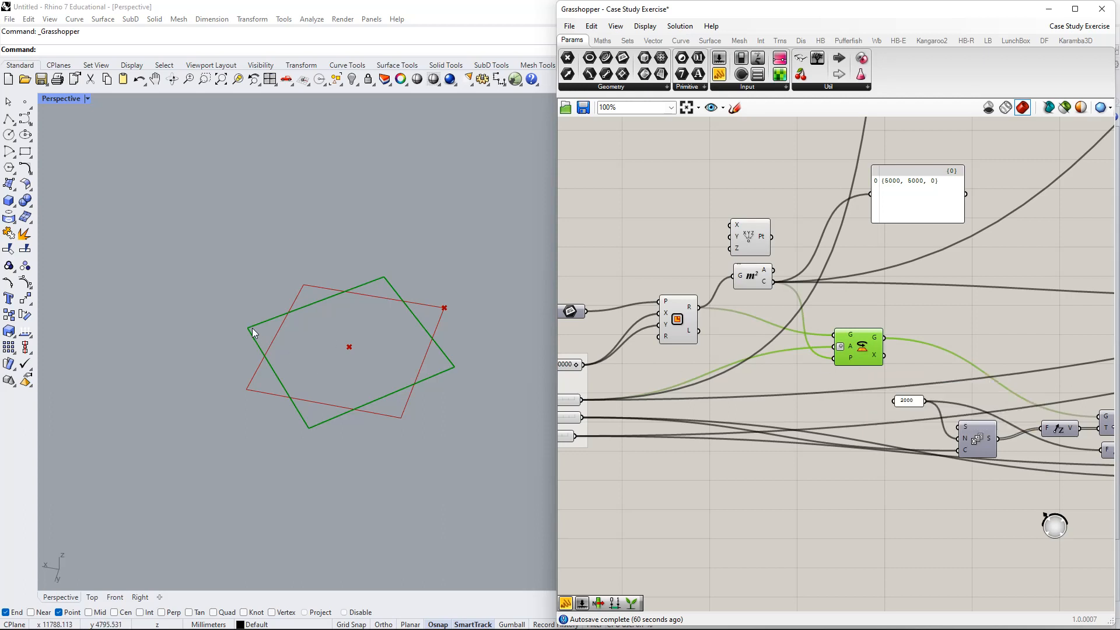
- Select the Rectangle and Rotate components to inspect the rectangles from above in Rhino
{"action": "right_click_drag", "start_coordinate": [632, 324], "coordinate": [692, 314]}
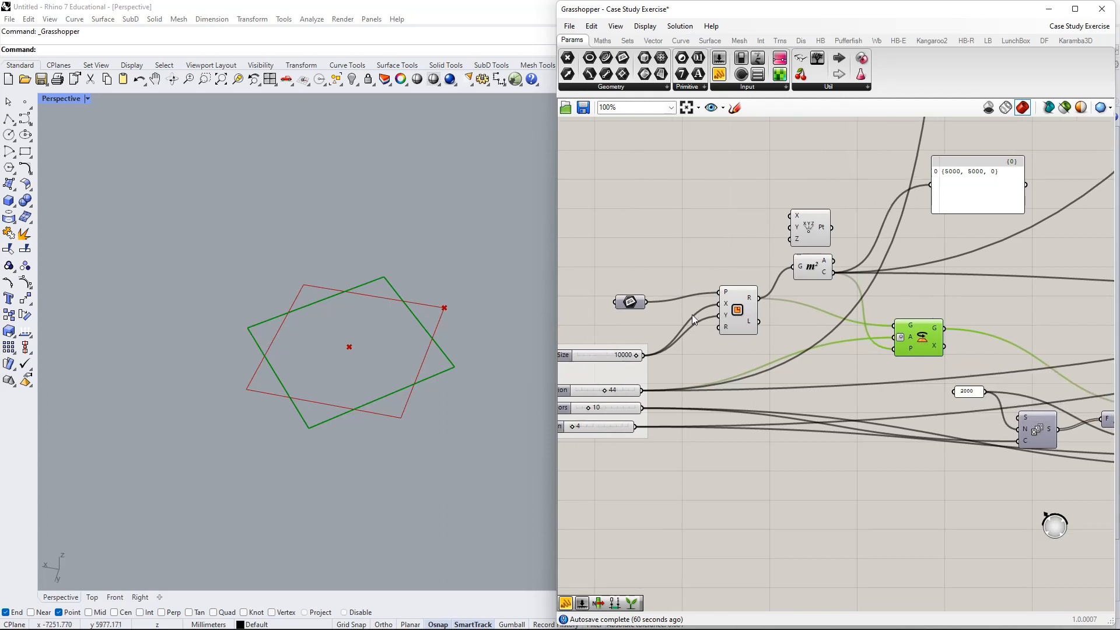
{"action": "left_click", "coordinate": [738, 311]}
{"action": "right_click_drag", "start_coordinate": [379, 310], "coordinate": [243, 364]}
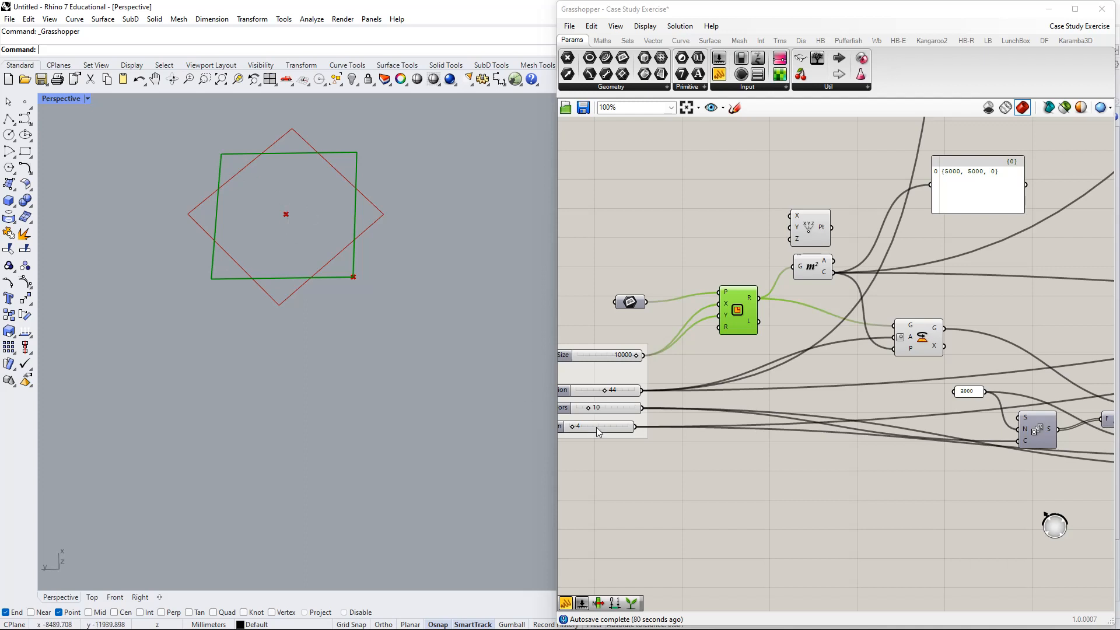
{"action": "right_click_drag", "start_coordinate": [946, 326], "coordinate": [831, 281]}
{"action": "left_click", "coordinate": [915, 385]}
- Try a rotation angle of 90, then settle Building Rotation at 35
{"action": "right_click_drag", "start_coordinate": [751, 302], "coordinate": [849, 271]}
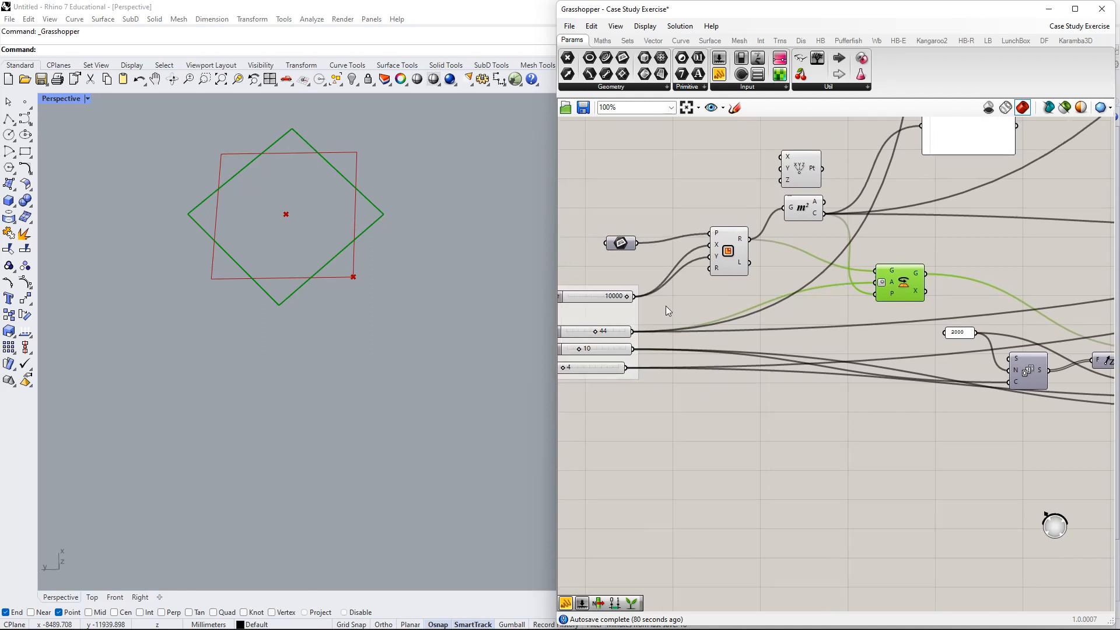
{"action": "mouse_move", "coordinate": [596, 332]}
{"action": "left_mouse_down"}
{"action": "mouse_move", "coordinate": [644, 331]}
{"action": "mouse_move", "coordinate": [596, 331]}
{"action": "mouse_move", "coordinate": [610, 331]}
{"action": "left_mouse_up"}
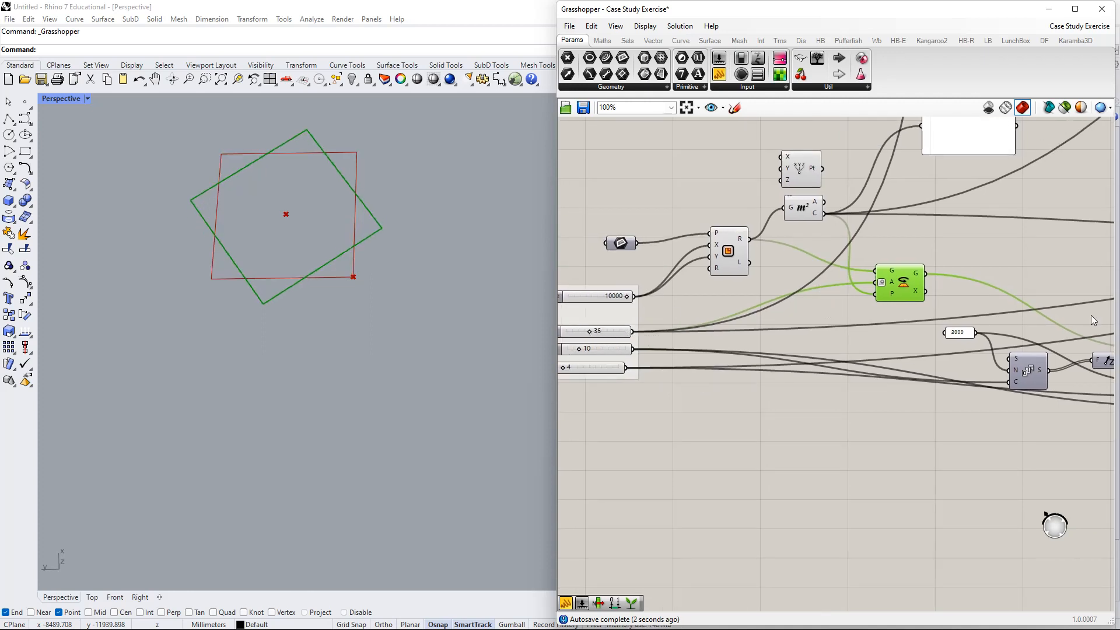
{"action": "right_click_drag", "start_coordinate": [965, 312], "coordinate": [808, 300]}
{"action": "right_click_drag", "start_coordinate": [986, 310], "coordinate": [820, 253]}
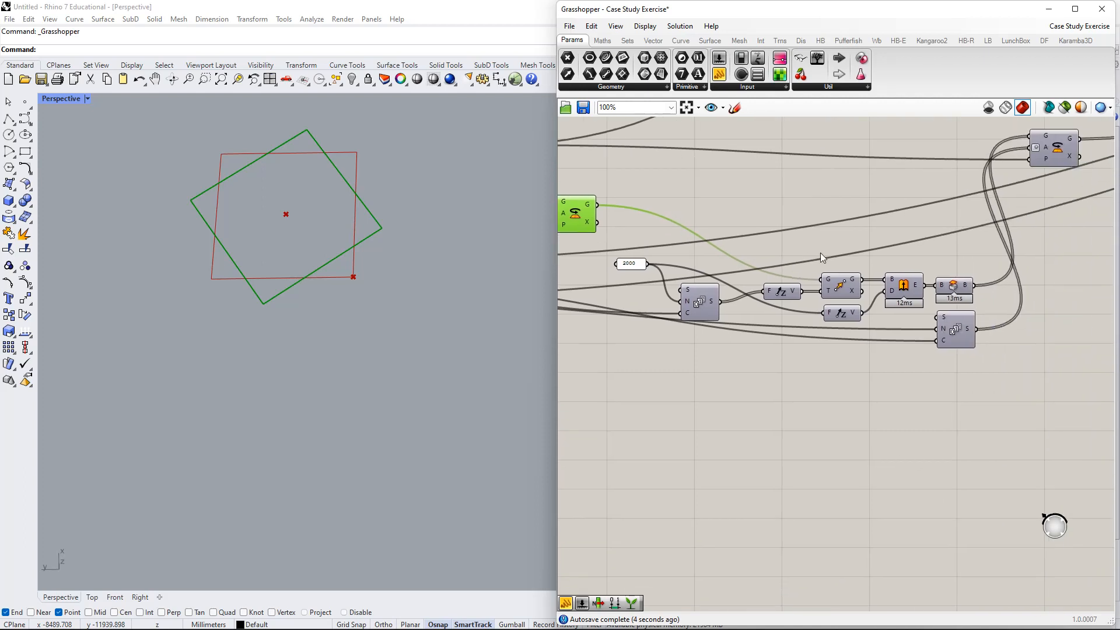
{"action": "left_click", "coordinate": [843, 287]}
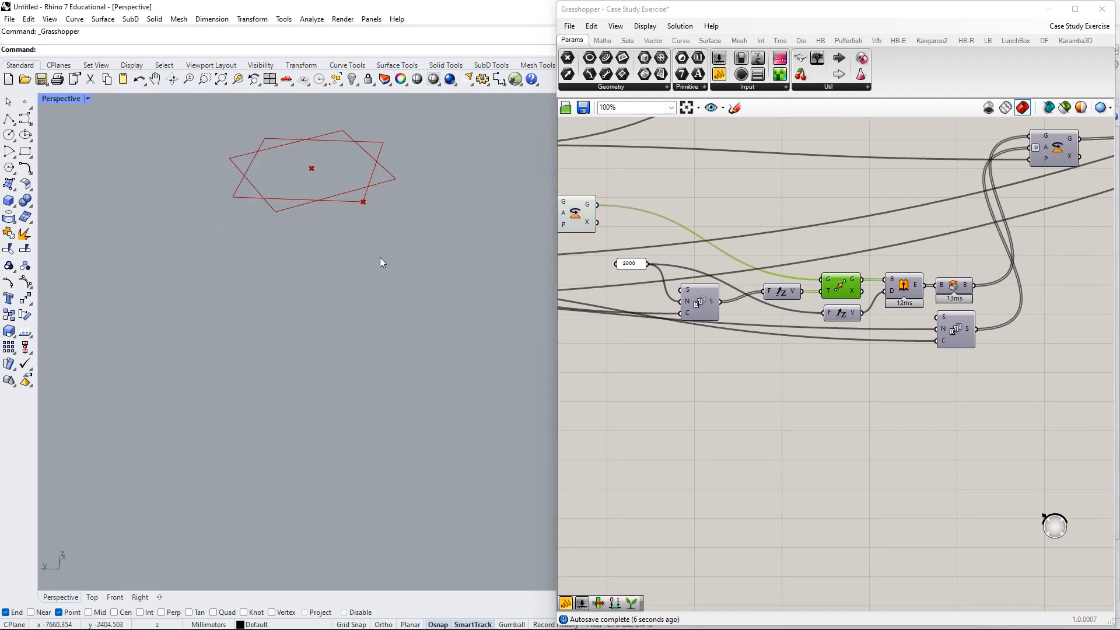
{"action": "right_click_drag", "start_coordinate": [380, 257], "coordinate": [403, 331]}
{"action": "right_click_drag", "start_coordinate": [639, 214], "coordinate": [832, 266]}
- Turn off the Rectangle preview and delete the Construct Point and its panel
{"action": "left_click", "coordinate": [728, 263]}
{"action": "right_click", "coordinate": [727, 264]}
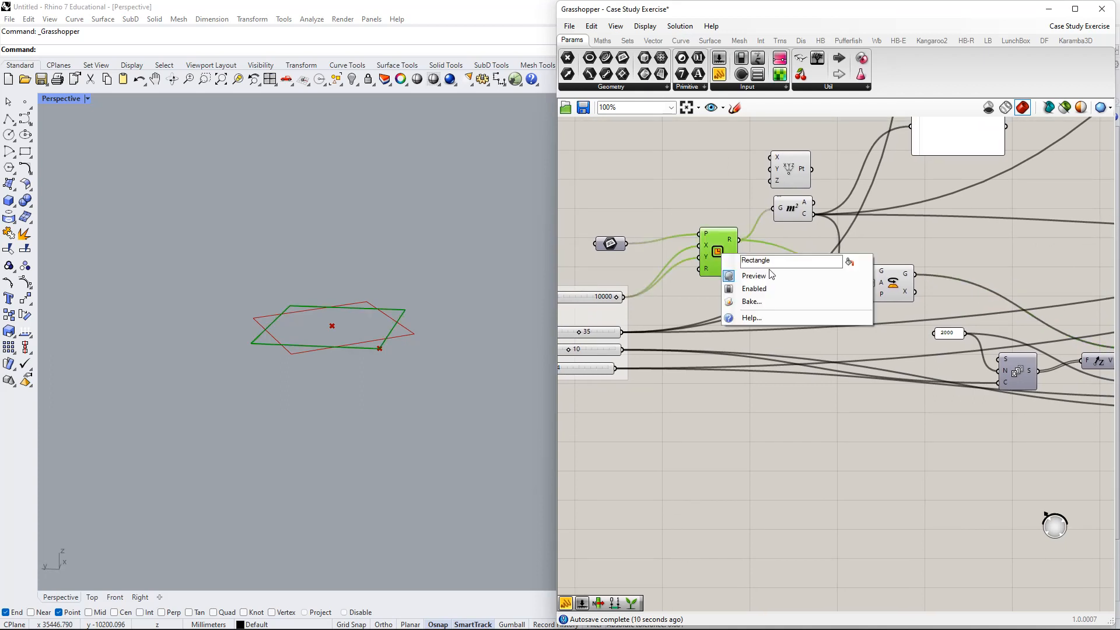
{"action": "left_click", "coordinate": [753, 275]}
{"action": "right_click_drag", "start_coordinate": [972, 167], "coordinate": [926, 301]}
{"action": "left_click_drag", "start_coordinate": [926, 301], "coordinate": [713, 254]}
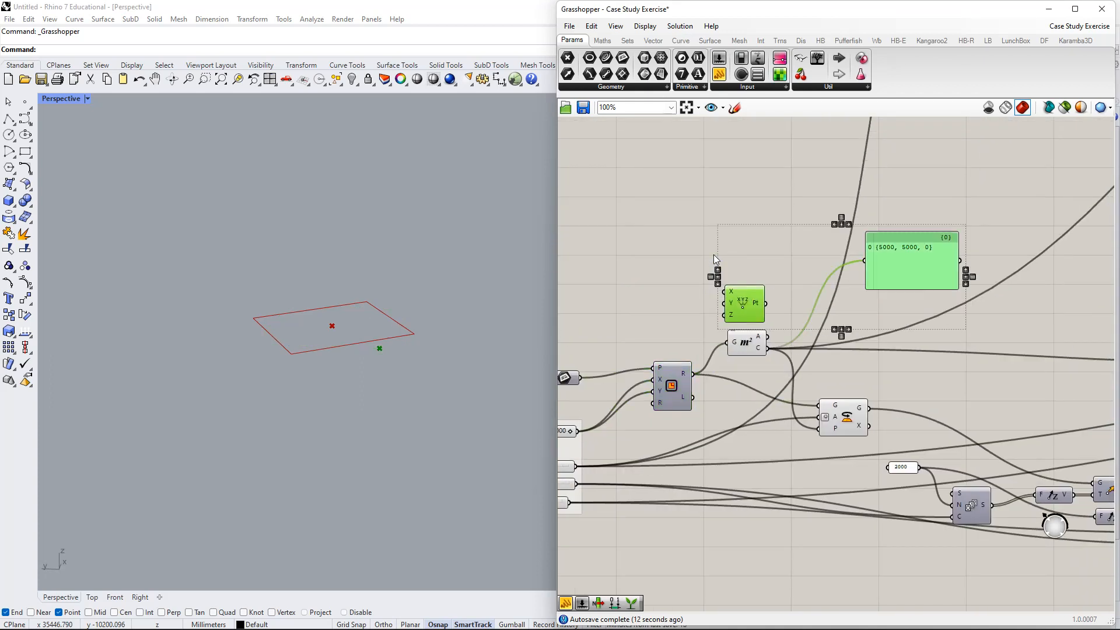
{"action": "key", "text": "Delete"}
- Turn on the Move component's preview to show the ten stacked floor outlines in Rhino
{"action": "right_click_drag", "start_coordinate": [850, 467], "coordinate": [753, 338]}
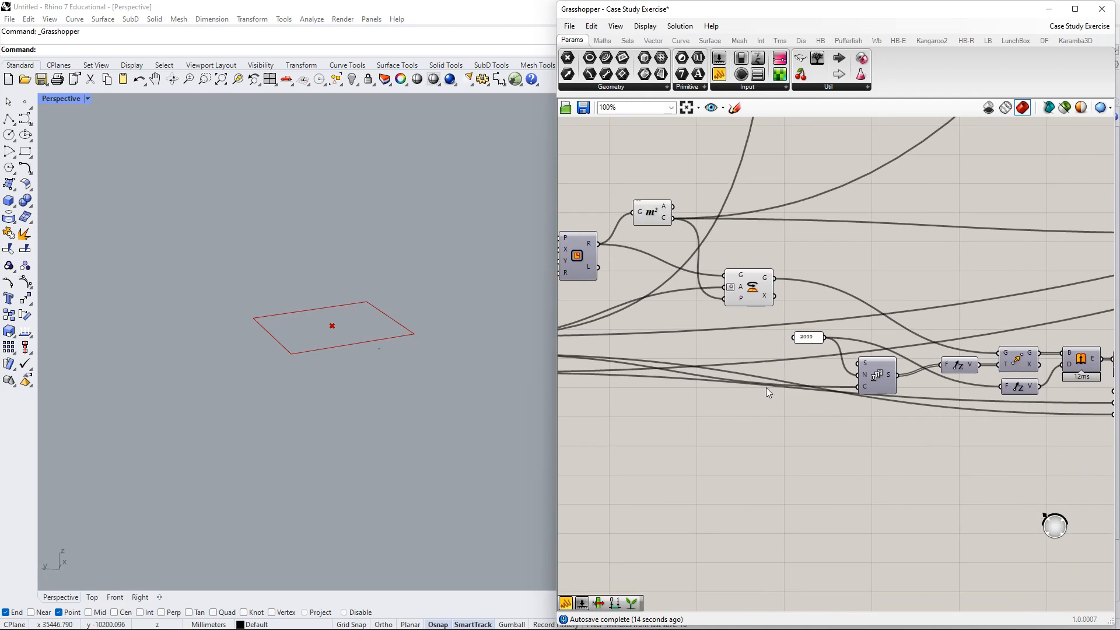
{"action": "right_click_drag", "start_coordinate": [781, 290], "coordinate": [748, 288]}
{"action": "left_click", "coordinate": [727, 287]}
{"action": "right_click_drag", "start_coordinate": [1031, 337], "coordinate": [966, 342]}
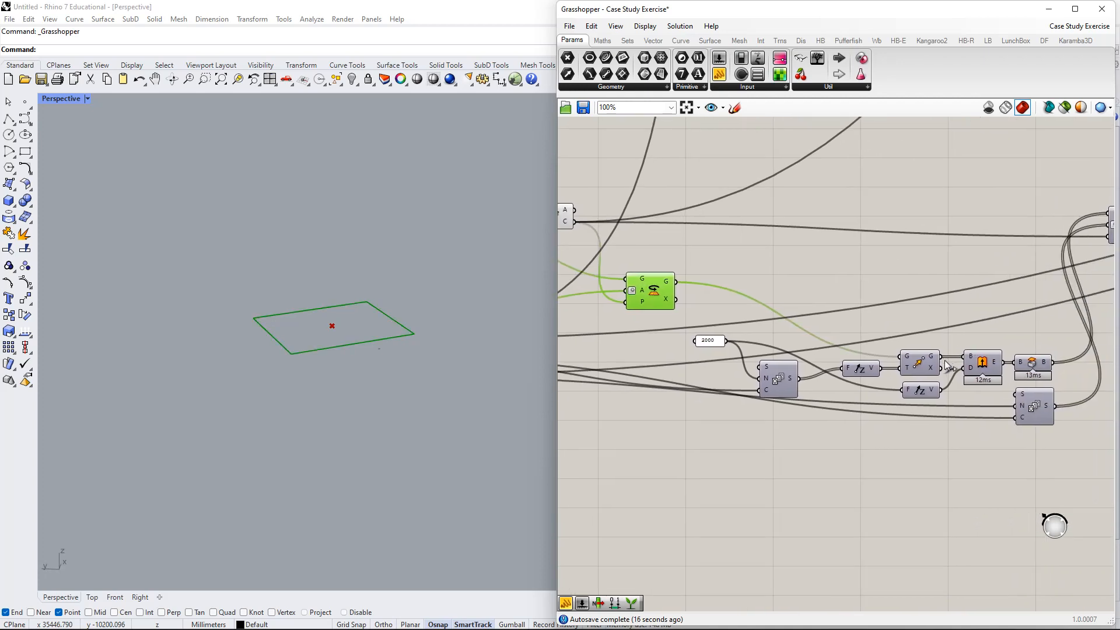
{"action": "left_click", "coordinate": [927, 363]}
{"action": "right_click", "coordinate": [898, 278]}
{"action": "left_click", "coordinate": [914, 286]}
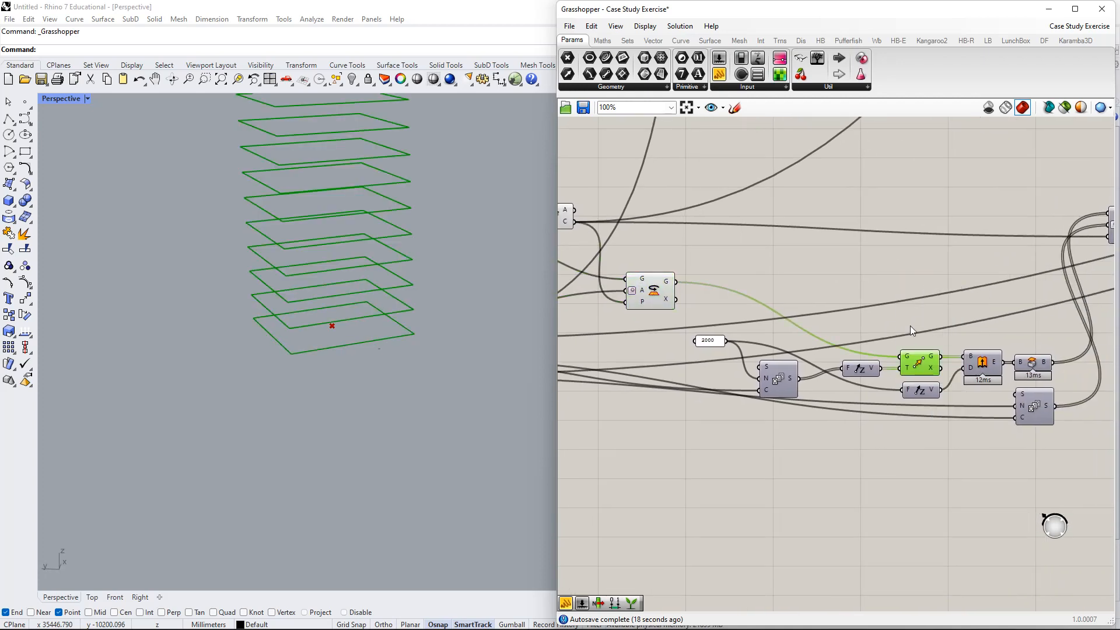
{"action": "right_click_drag", "start_coordinate": [324, 218], "coordinate": [318, 340], "text": "shift"}
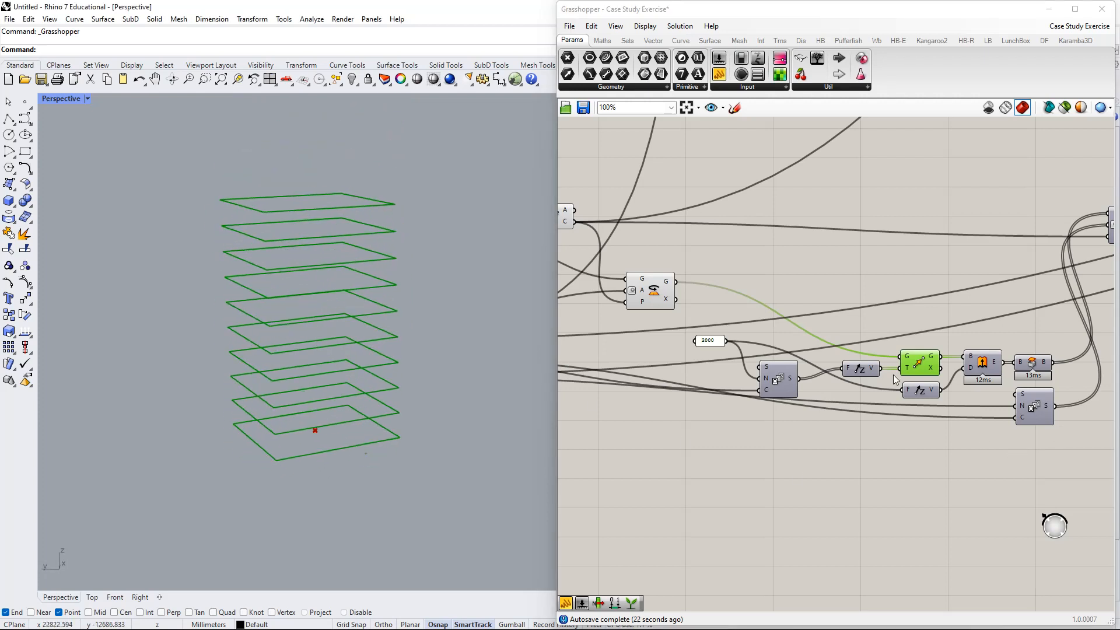
{"action": "left_click_drag", "start_coordinate": [706, 342], "coordinate": [688, 341]}
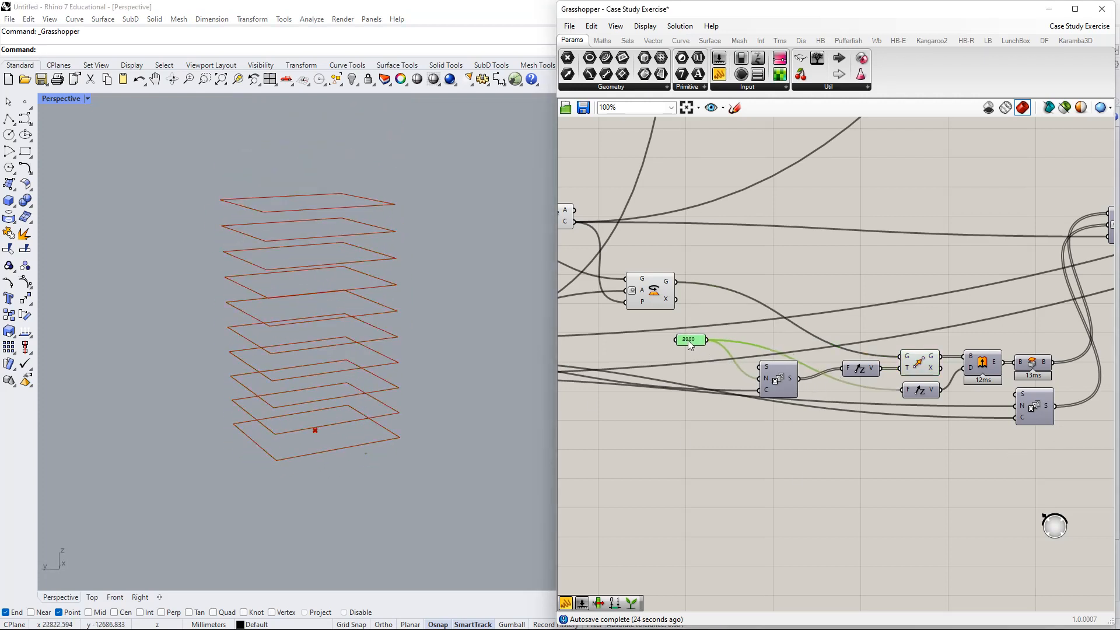
- Add a panel below Series listing floor heights 0 to 18000 in steps of 2000
{"action": "left_click_drag", "start_coordinate": [774, 380], "coordinate": [723, 383]}
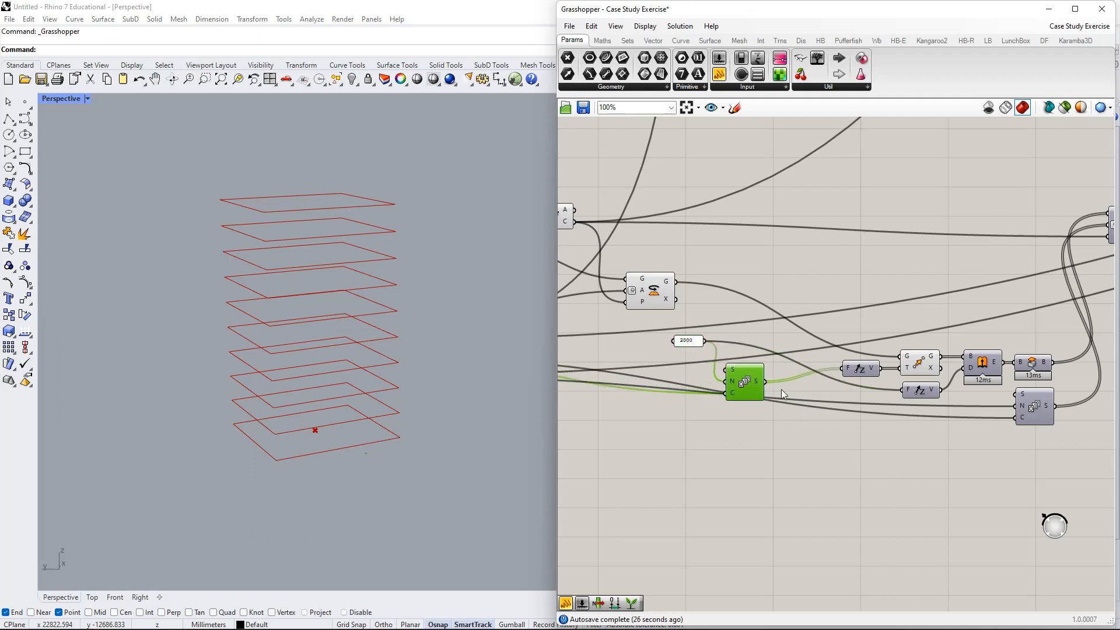
{"action": "right_click_drag", "start_coordinate": [816, 432], "coordinate": [774, 364]}
{"action": "double_click", "coordinate": [774, 362]}
{"action": "type", "text": "//"}
{"action": "key", "text": "Return"}
{"action": "left_click_drag", "start_coordinate": [782, 370], "coordinate": [723, 314]}
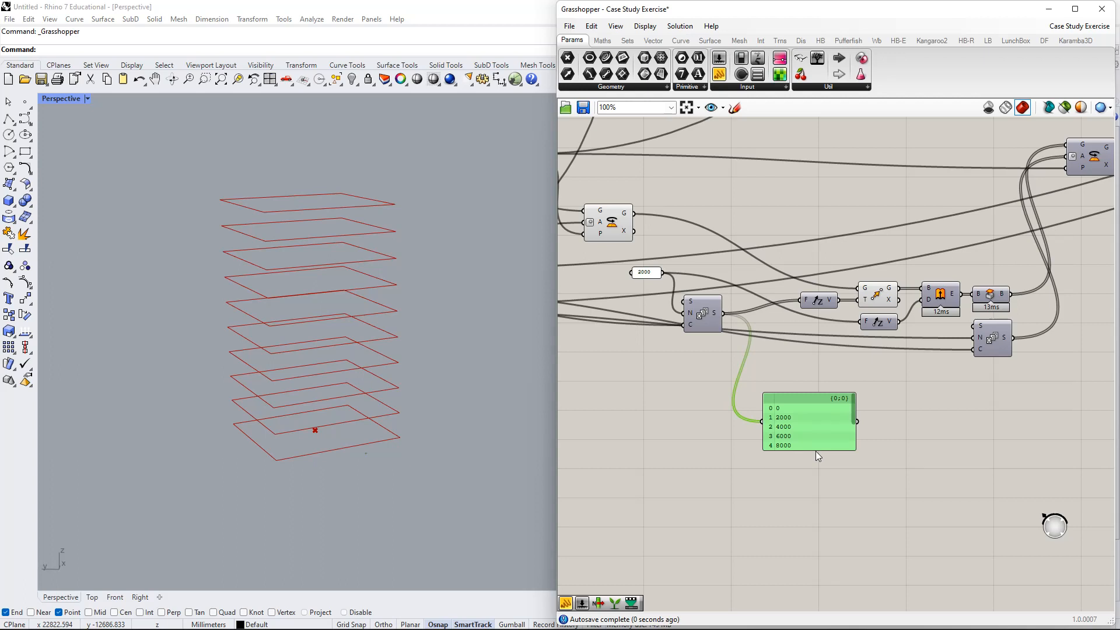
{"action": "left_click_drag", "start_coordinate": [819, 452], "coordinate": [820, 542]}
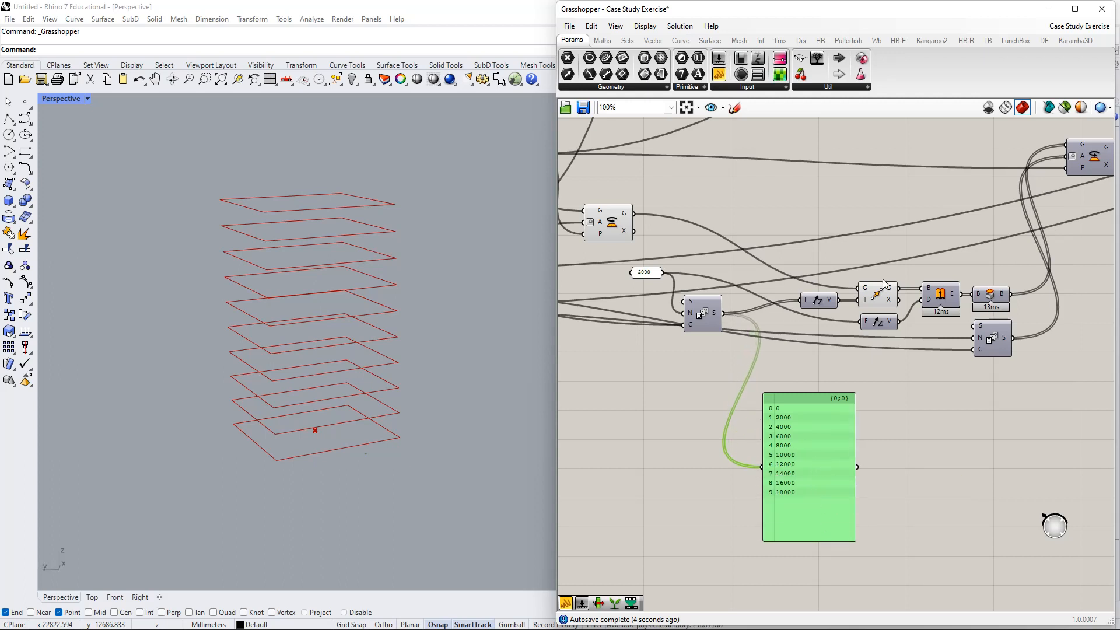
{"action": "left_click_drag", "start_coordinate": [878, 298], "coordinate": [882, 221]}
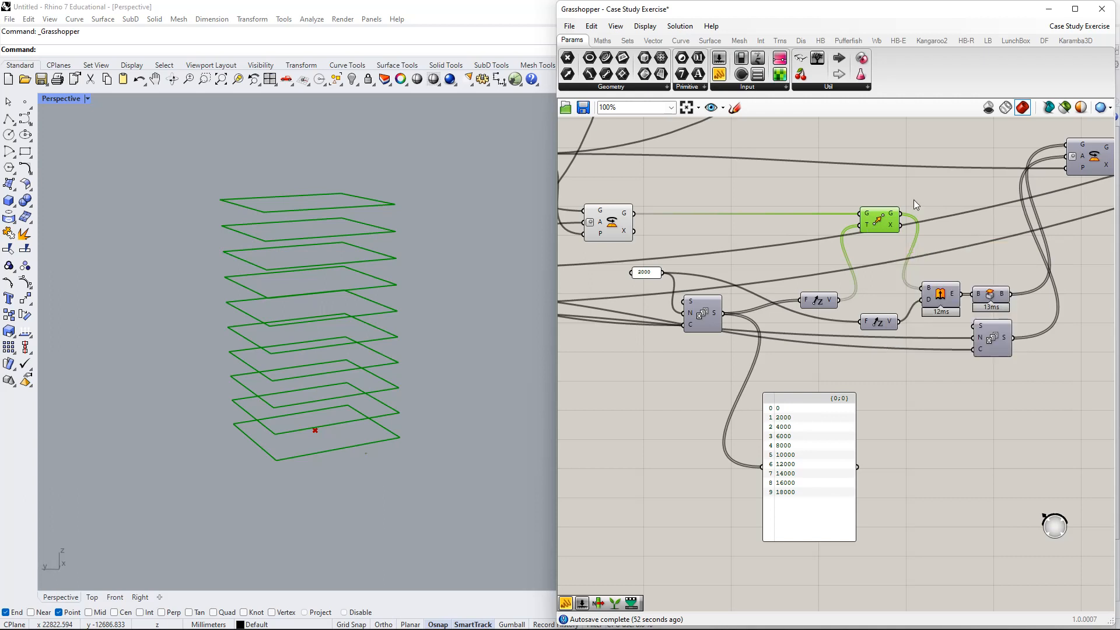
- Add a panel on Unit Z's V output listing vectors {0,0,0} to {0,0,18000}
{"action": "right_click_drag", "start_coordinate": [913, 200], "coordinate": [855, 266]}
{"action": "double_click", "coordinate": [873, 216]}
{"action": "type", "text": "\""}
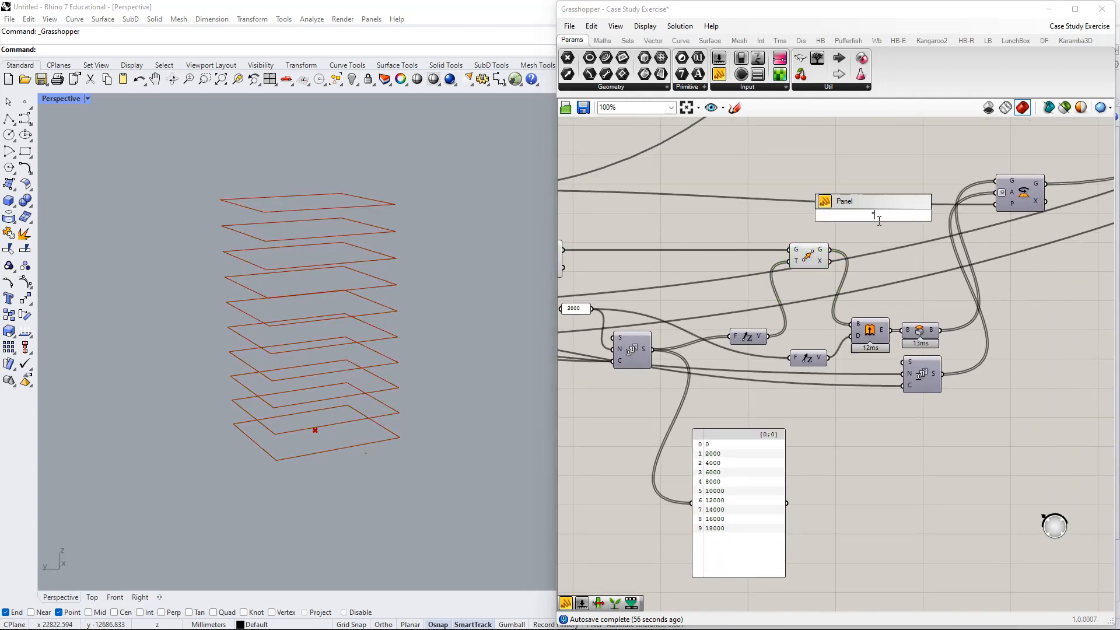
{"action": "key", "text": "Return"}
{"action": "left_click_drag", "start_coordinate": [868, 229], "coordinate": [904, 191]}
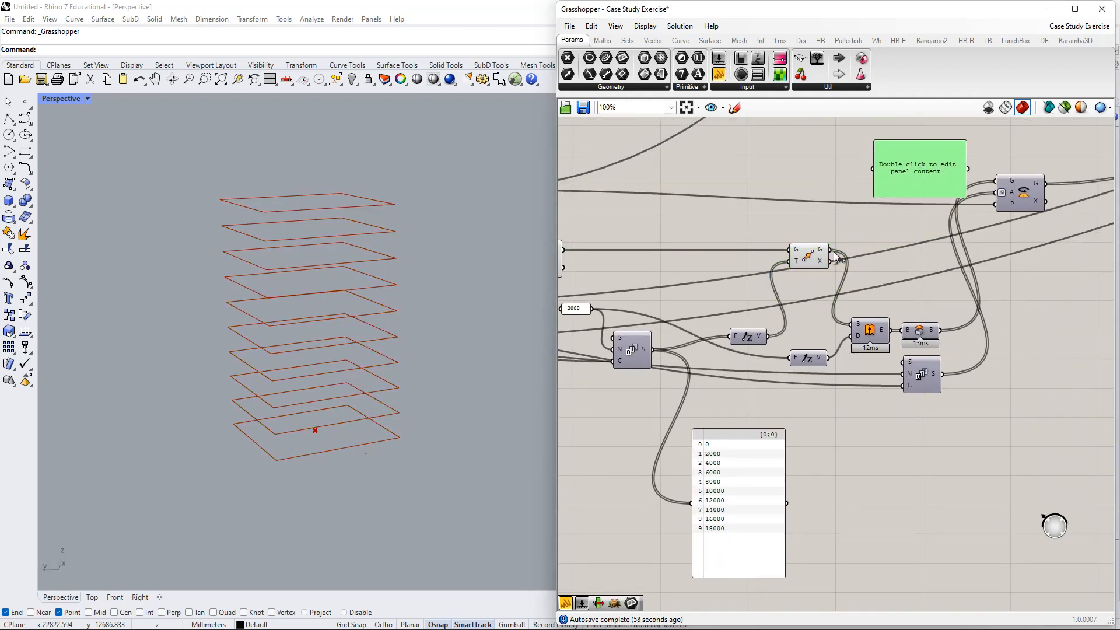
{"action": "right_click_drag", "start_coordinate": [863, 233], "coordinate": [900, 338]}
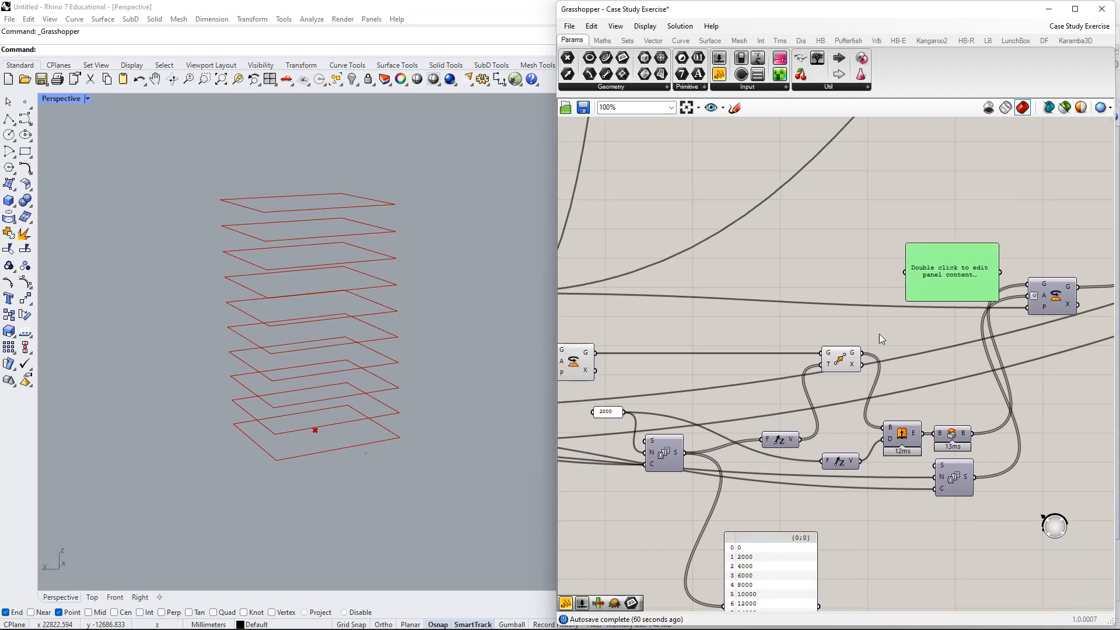
{"action": "left_click_drag", "start_coordinate": [845, 359], "coordinate": [837, 359]}
{"action": "left_click_drag", "start_coordinate": [791, 440], "coordinate": [904, 272]}
{"action": "left_click_drag", "start_coordinate": [952, 273], "coordinate": [973, 330]}
{"action": "left_click_drag", "start_coordinate": [926, 297], "coordinate": [929, 248]}
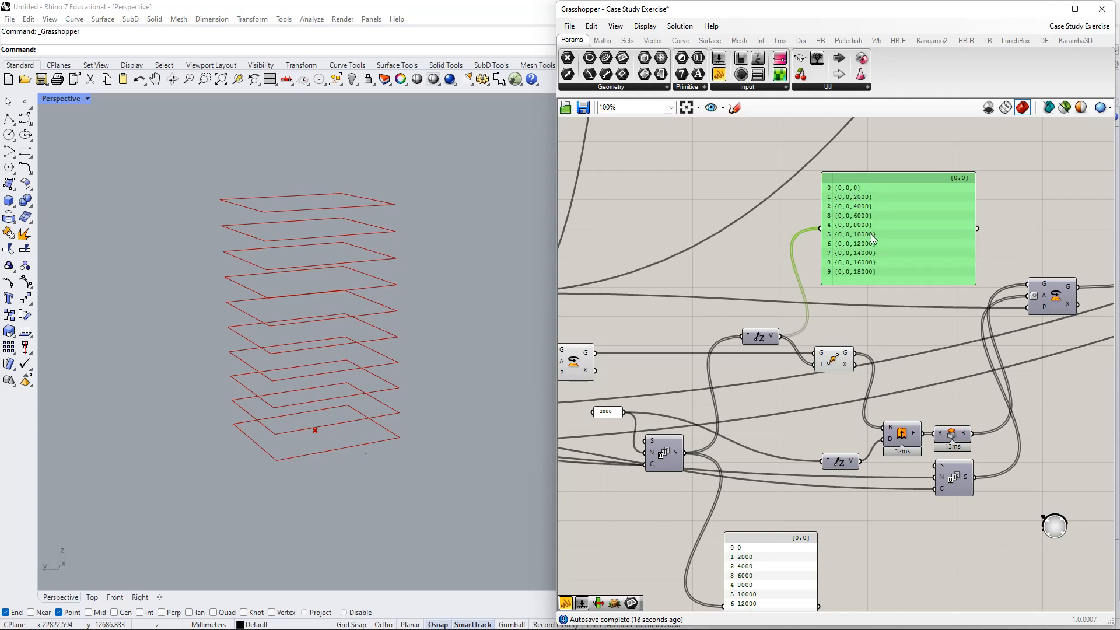
- Add a Unit X component just above the Unit Z component
{"action": "double_click", "coordinate": [766, 315]}
{"action": "type", "text": "x"}
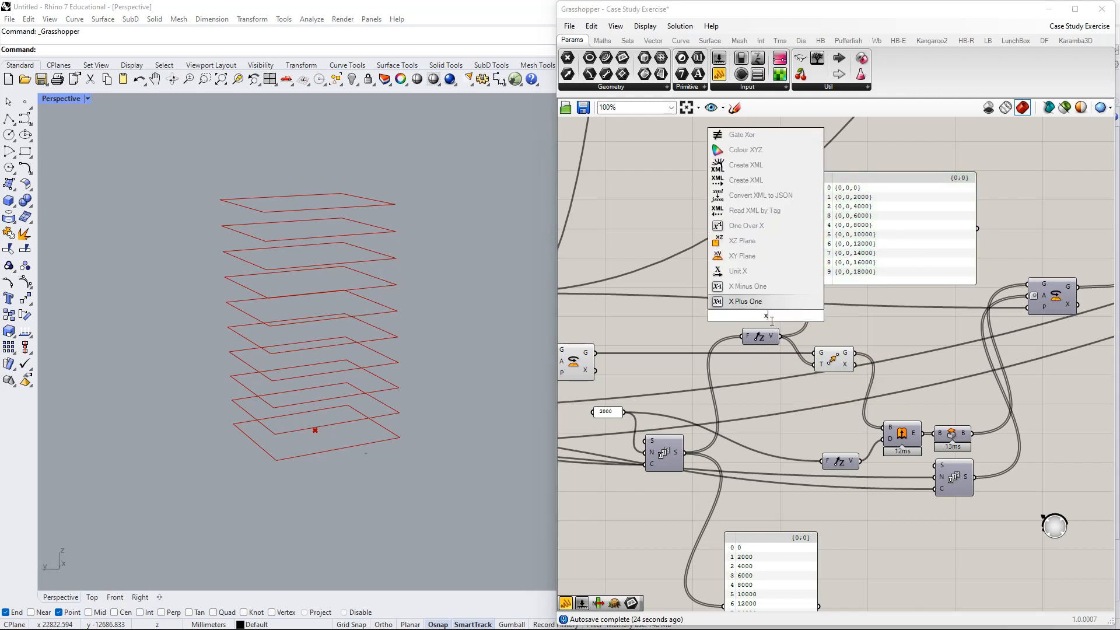
{"action": "key", "text": "Up"}
{"action": "key", "text": "Up"}
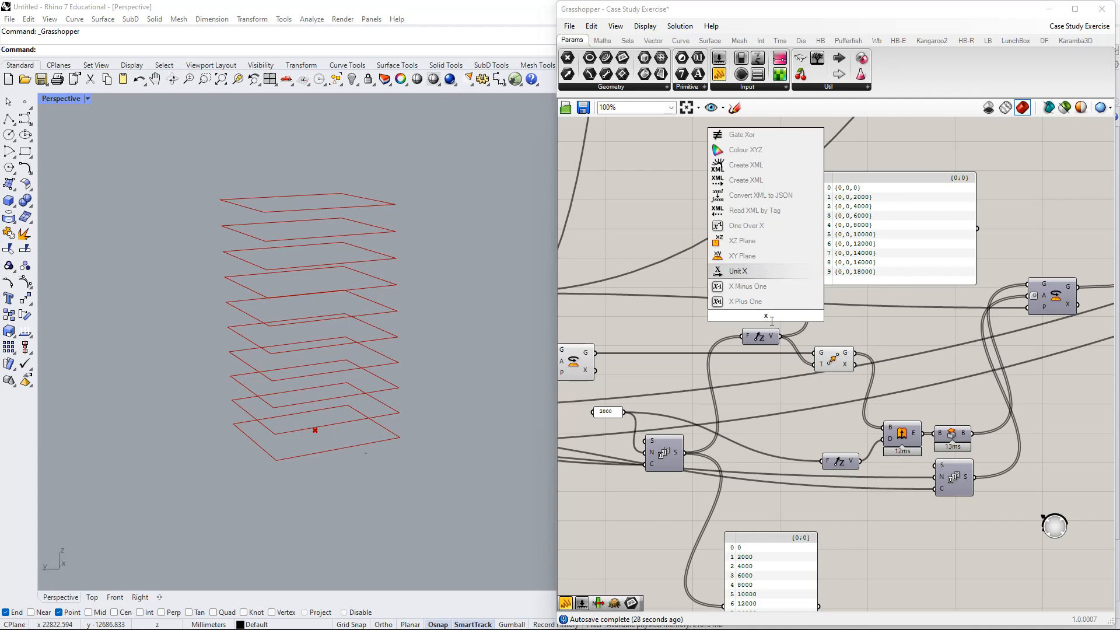
{"action": "key", "text": "Return"}
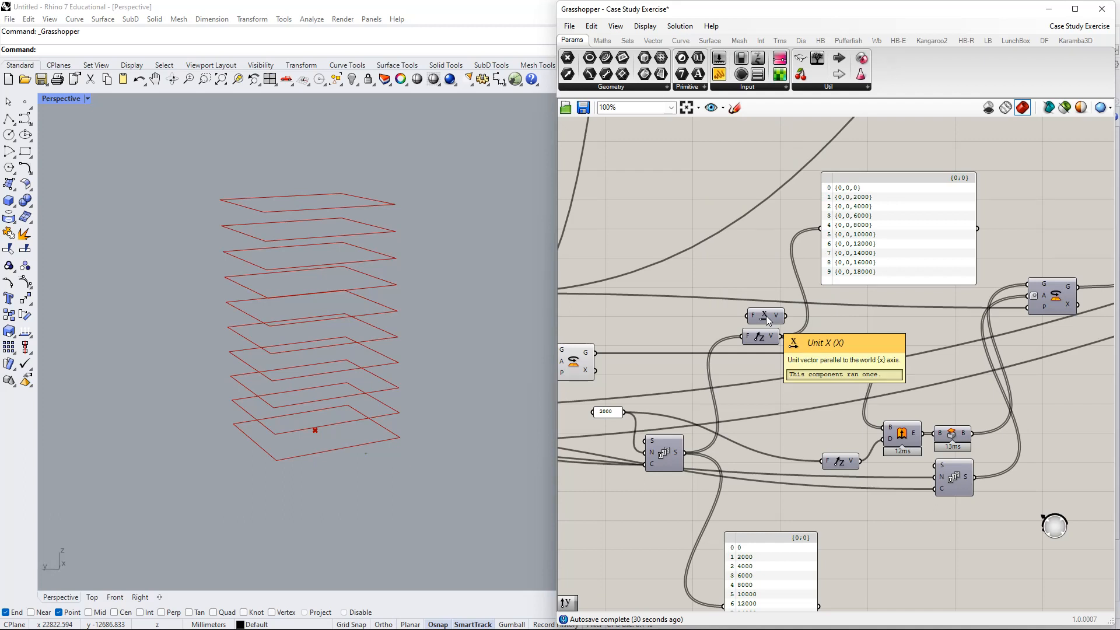
{"action": "left_click_drag", "start_coordinate": [758, 321], "coordinate": [761, 319]}
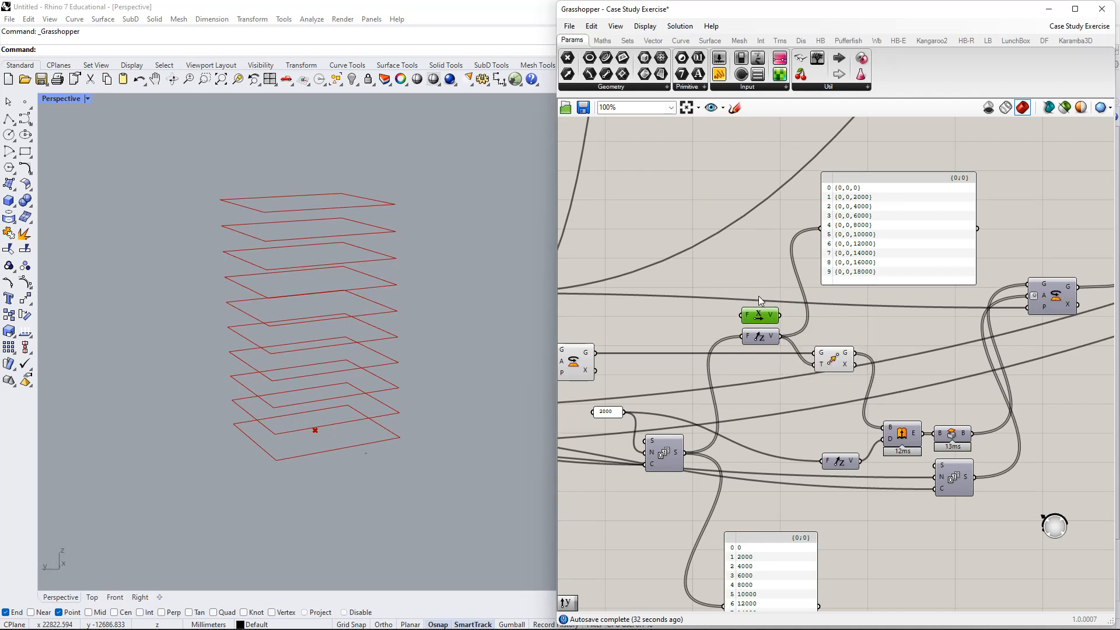
- Add a Unit Y component and widen the 2000 panel so it shows (0,2000,0)
{"action": "double_click", "coordinate": [765, 295]}
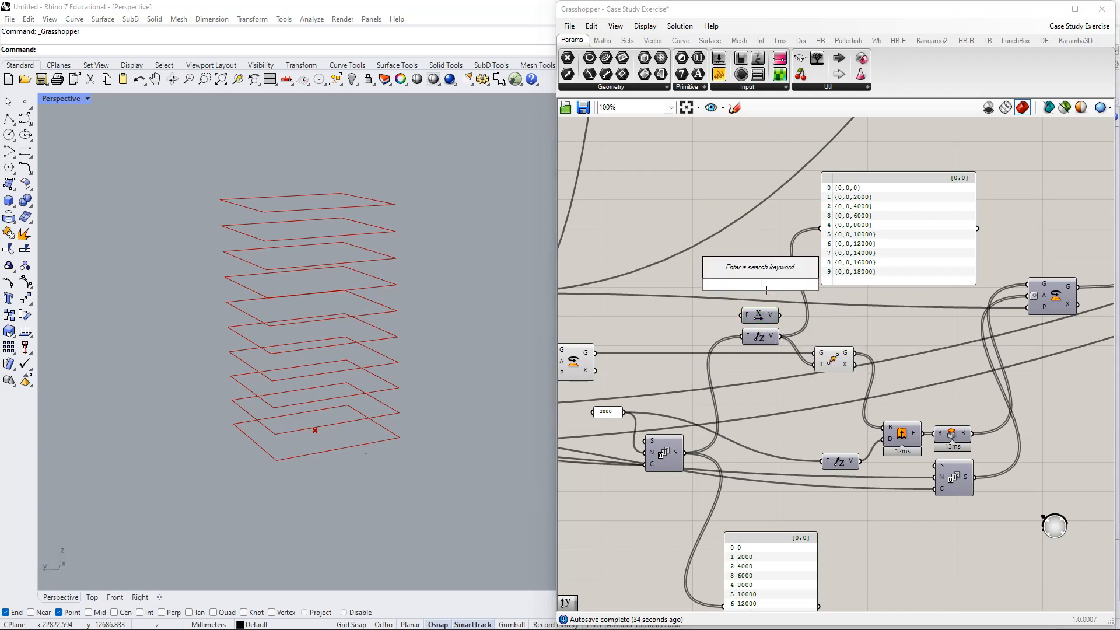
{"action": "type", "text": "y"}
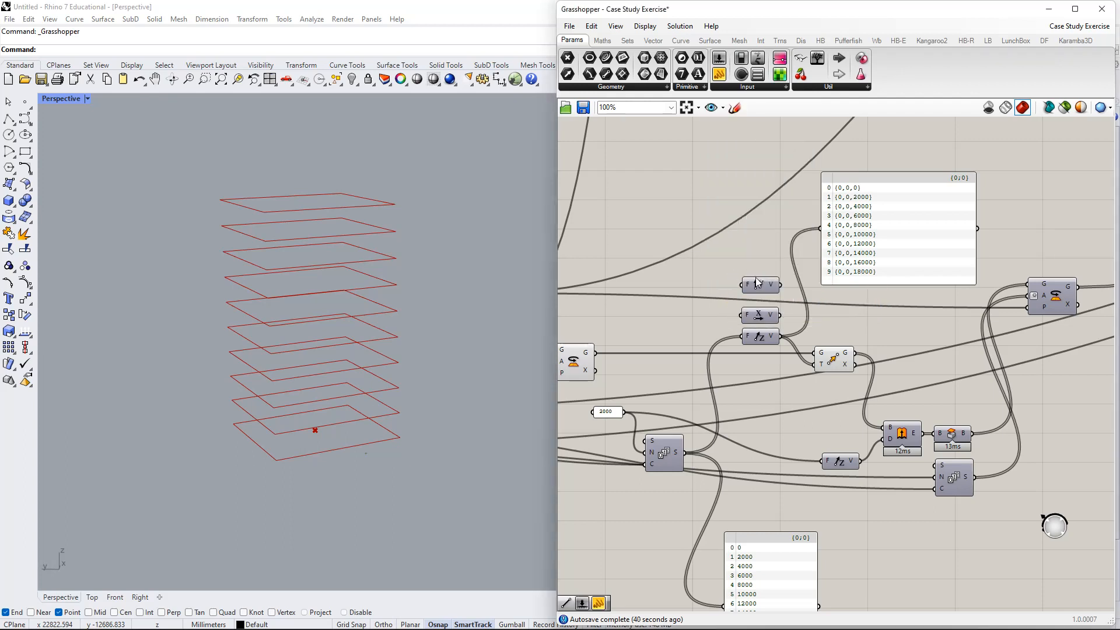
{"action": "left_click", "coordinate": [730, 271]}
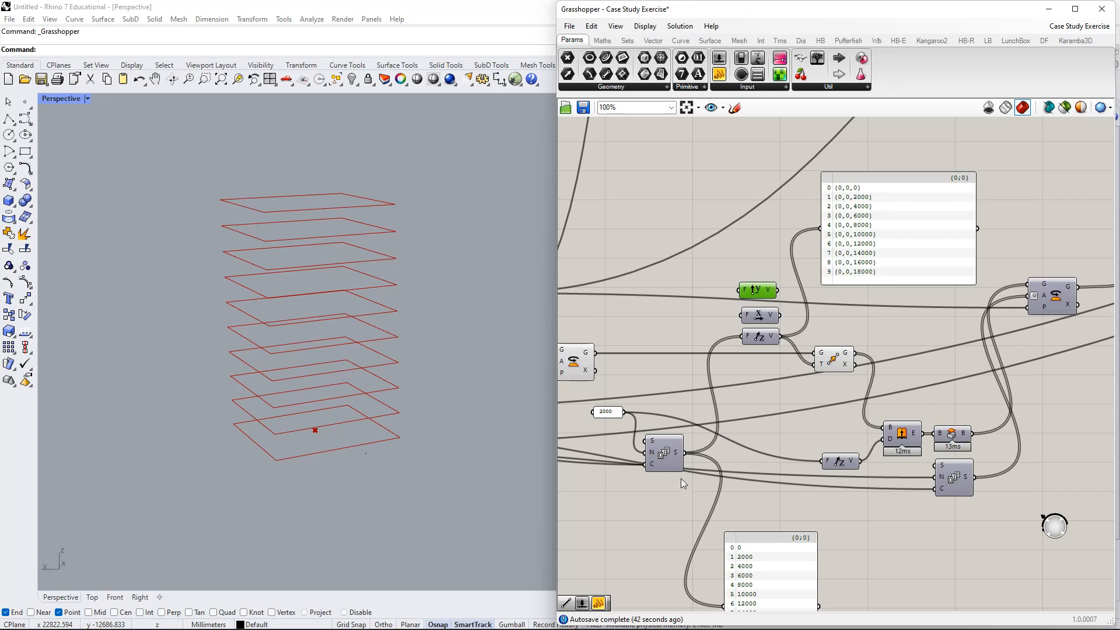
{"action": "left_click_drag", "start_coordinate": [623, 412], "coordinate": [821, 228]}
{"action": "right_click_drag", "start_coordinate": [895, 258], "coordinate": [871, 256]}
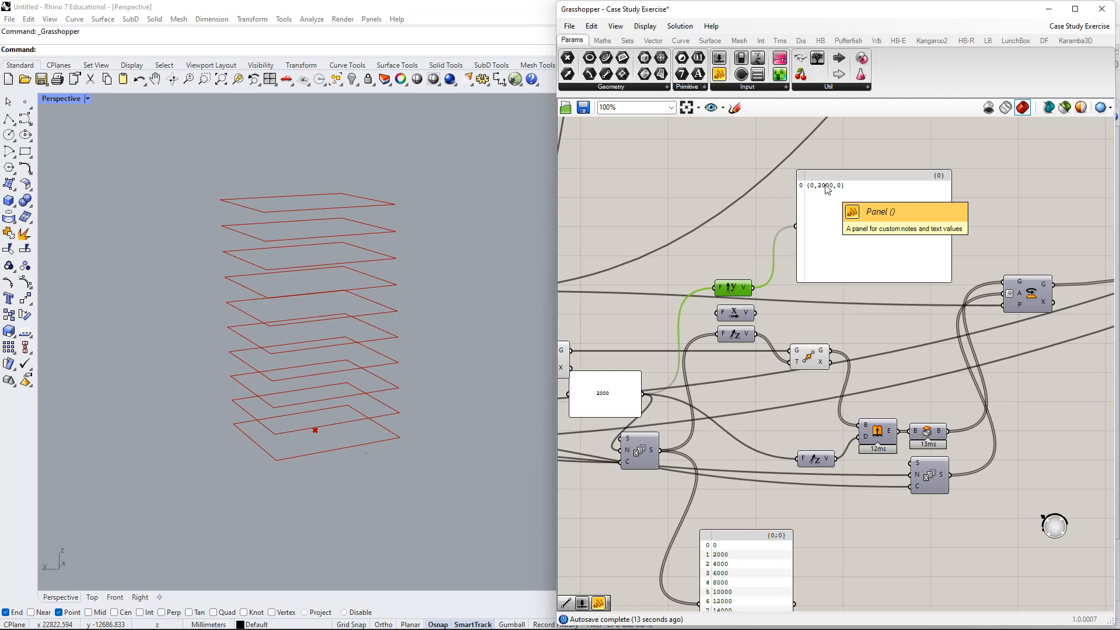
- Show Unit X's (2000,0,0) in the panel, rewire it to Unit Z's (0,0,2000), and select Unit X and Unit Y
{"action": "right_click_drag", "start_coordinate": [457, 313], "coordinate": [377, 391]}
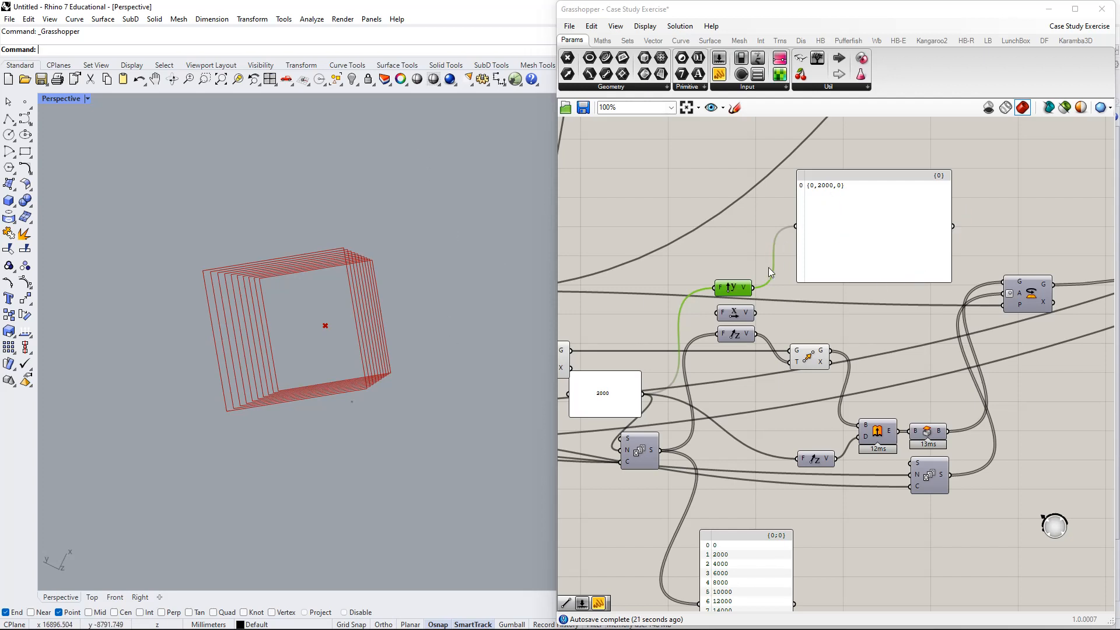
{"action": "right_click_drag", "start_coordinate": [768, 267], "coordinate": [763, 229]}
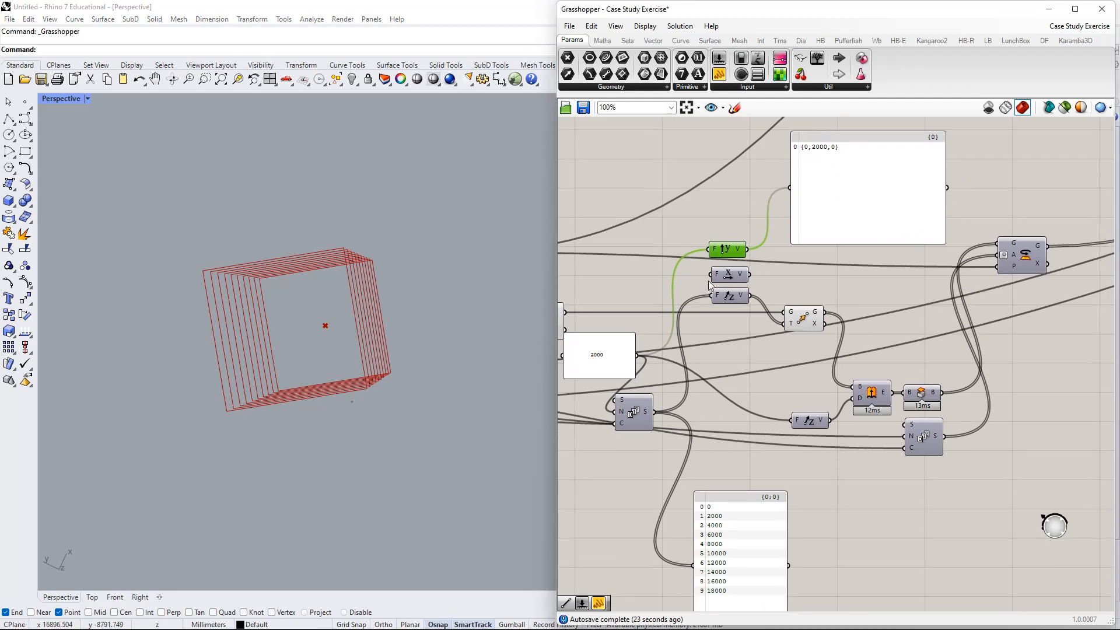
{"action": "left_click_drag", "start_coordinate": [749, 274], "coordinate": [787, 188]}
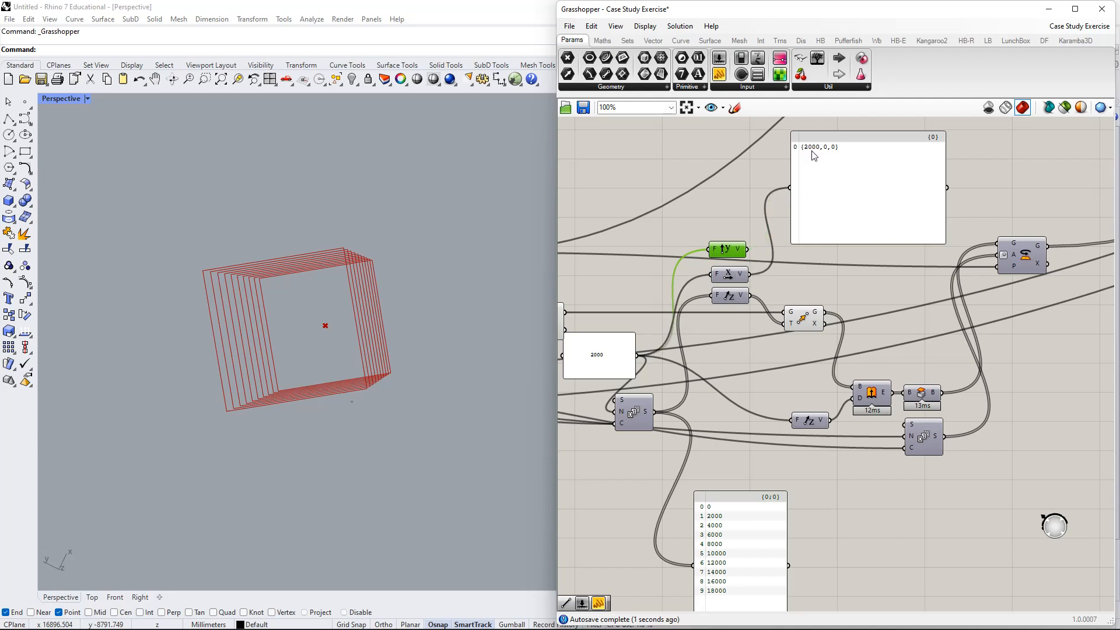
{"action": "left_click", "coordinate": [705, 303]}
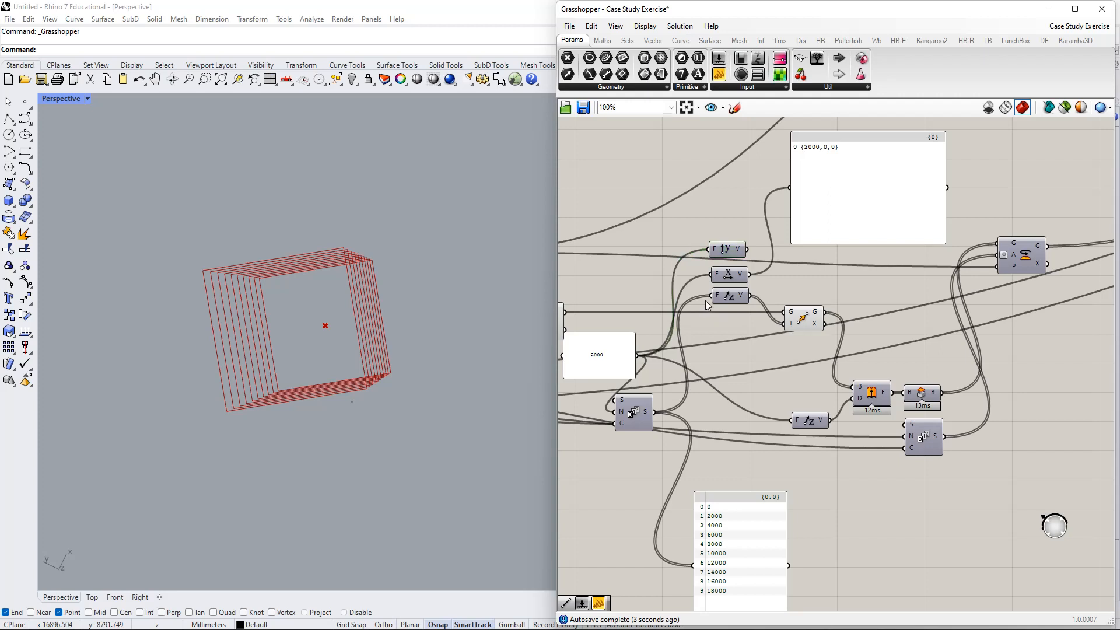
{"action": "left_click_drag", "start_coordinate": [749, 295], "coordinate": [790, 188]}
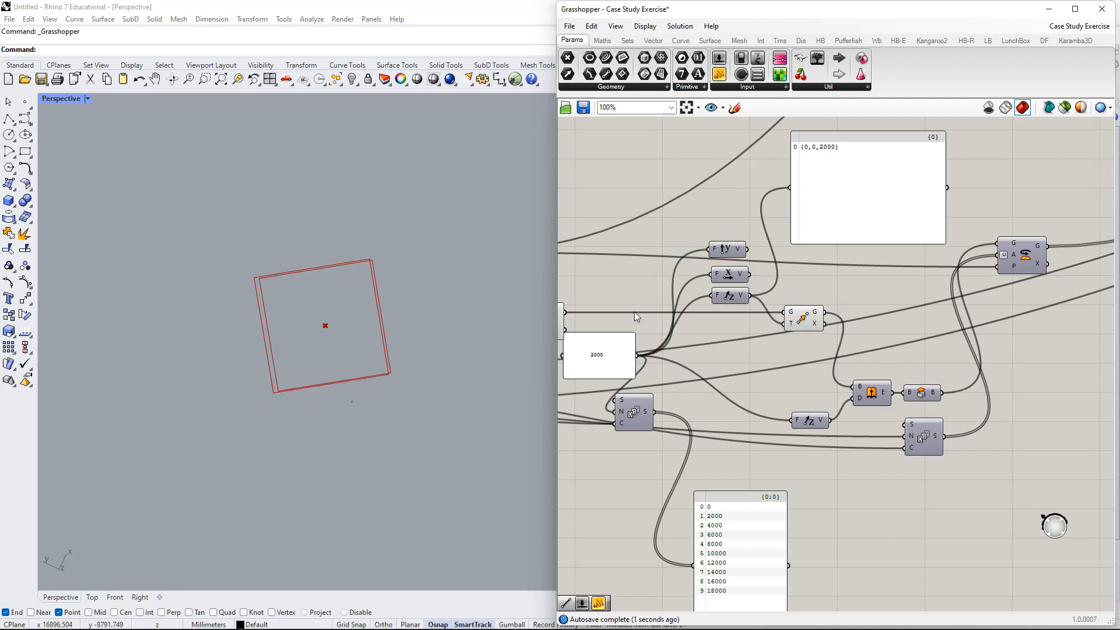
{"action": "right_click_drag", "start_coordinate": [743, 349], "coordinate": [767, 326]}
{"action": "left_click_drag", "start_coordinate": [785, 254], "coordinate": [749, 220]}
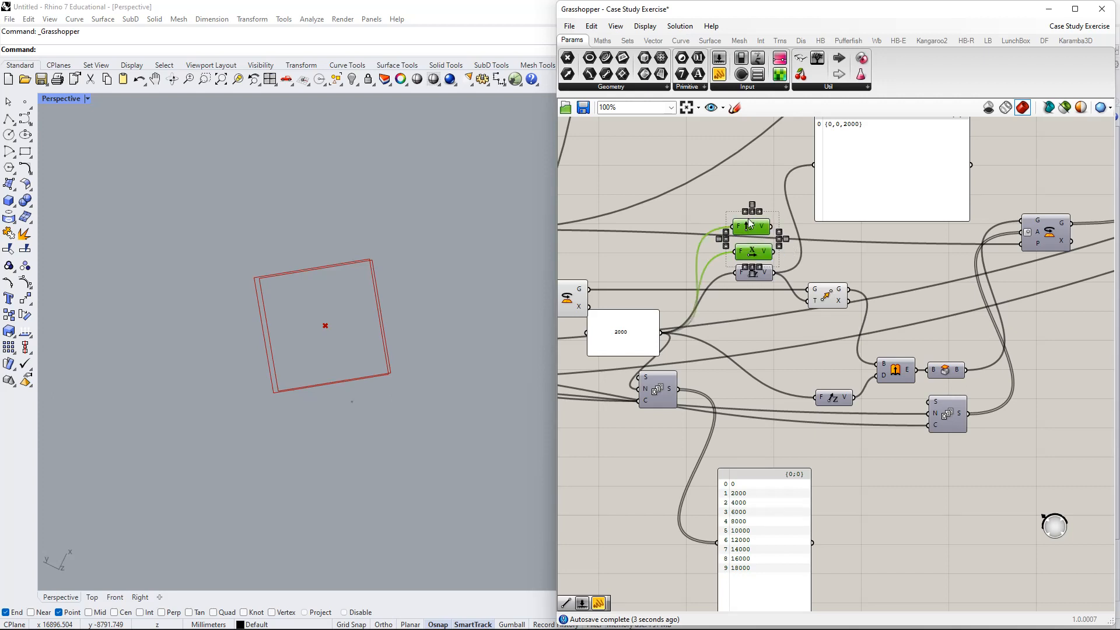
- Delete the selected Unit X and Unit Y components
{"action": "key", "text": "Delete"}
{"action": "right_click_drag", "start_coordinate": [775, 371], "coordinate": [815, 350]}
{"action": "right_click_drag", "start_coordinate": [759, 373], "coordinate": [799, 373]}
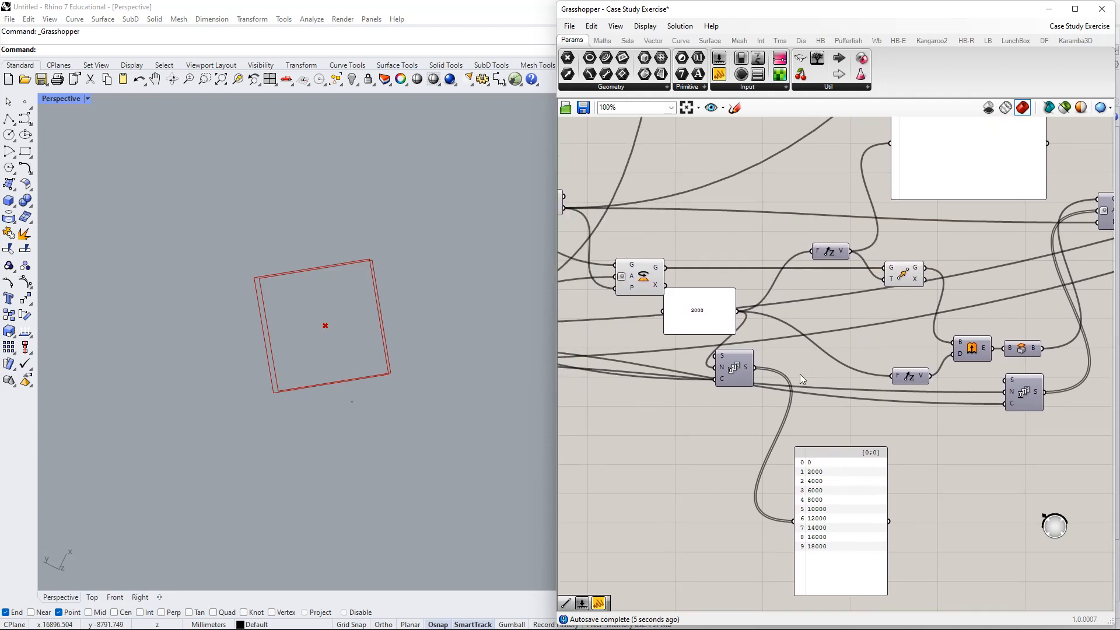
{"action": "right_click_drag", "start_coordinate": [458, 365], "coordinate": [375, 450]}
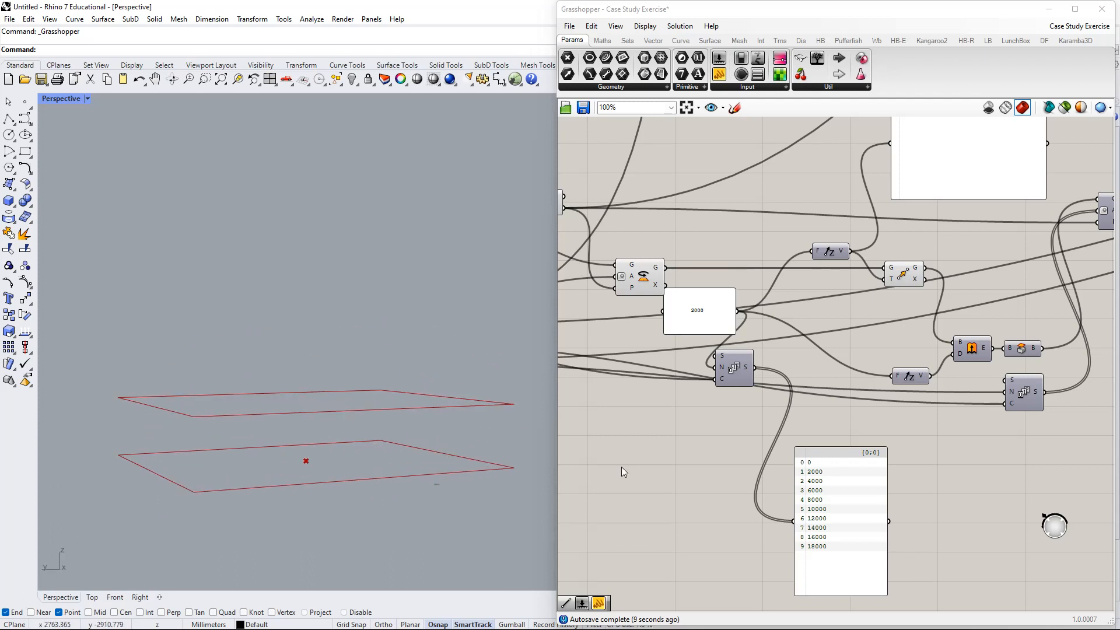
- Reposition the 2000 panel, both Unit Z components and the Move component
{"action": "left_click_drag", "start_coordinate": [707, 301], "coordinate": [660, 324]}
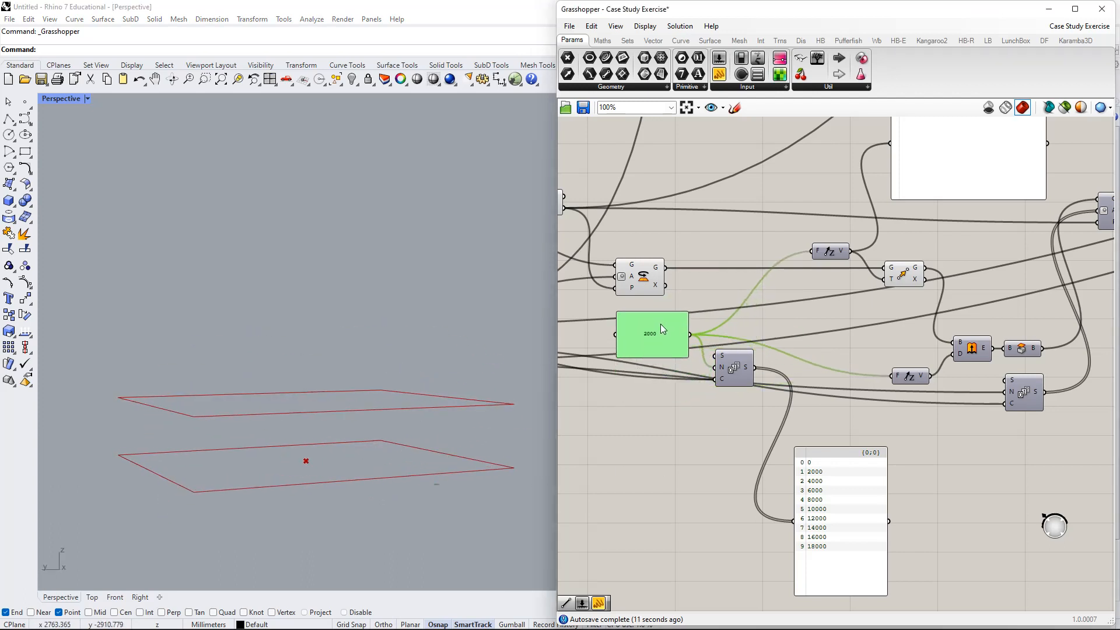
{"action": "right_click_drag", "start_coordinate": [898, 363], "coordinate": [854, 386]}
{"action": "left_click_drag", "start_coordinate": [870, 399], "coordinate": [849, 370]}
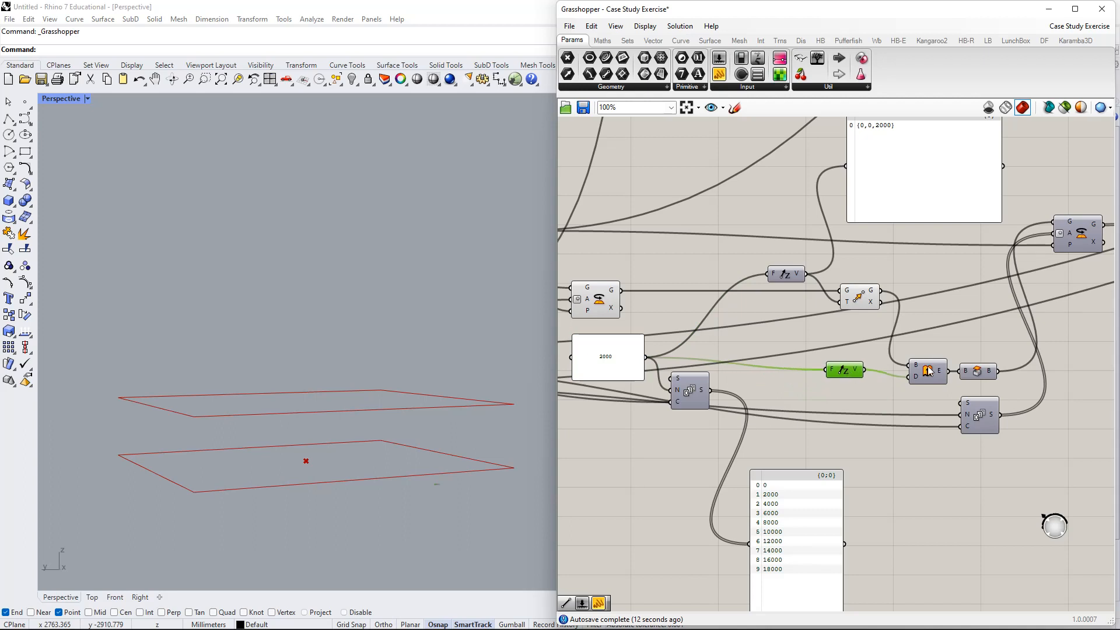
{"action": "left_click_drag", "start_coordinate": [859, 298], "coordinate": [855, 308]}
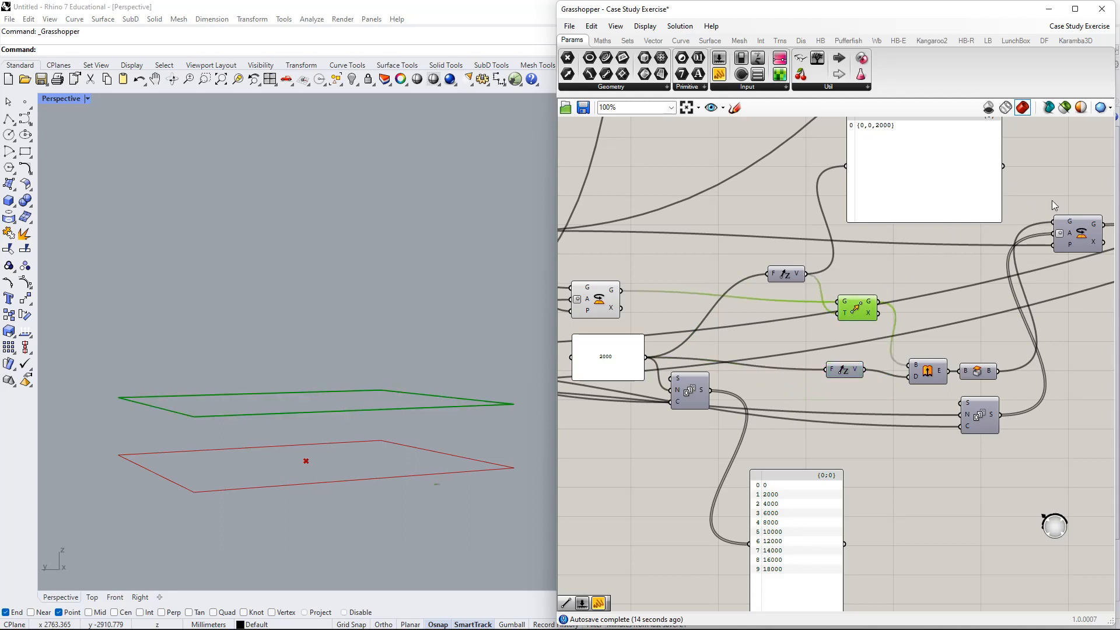
{"action": "right_click_drag", "start_coordinate": [1052, 204], "coordinate": [1087, 200]}
{"action": "left_click_drag", "start_coordinate": [823, 273], "coordinate": [776, 308]}
- Lower the top text panel and the Series, placing the list panel beside the Series
{"action": "left_click_drag", "start_coordinate": [940, 128], "coordinate": [914, 180]}
{"action": "right_click_drag", "start_coordinate": [755, 411], "coordinate": [800, 356]}
{"action": "left_click_drag", "start_coordinate": [771, 334], "coordinate": [770, 374]}
{"action": "right_click_drag", "start_coordinate": [814, 356], "coordinate": [831, 340]}
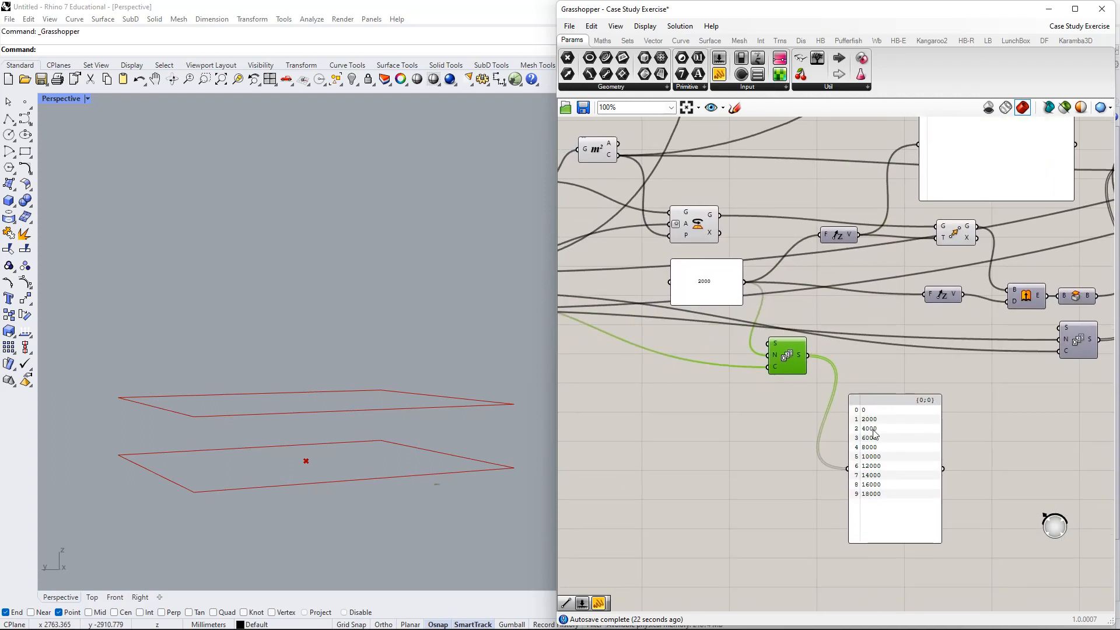
{"action": "left_click_drag", "start_coordinate": [875, 434], "coordinate": [881, 372]}
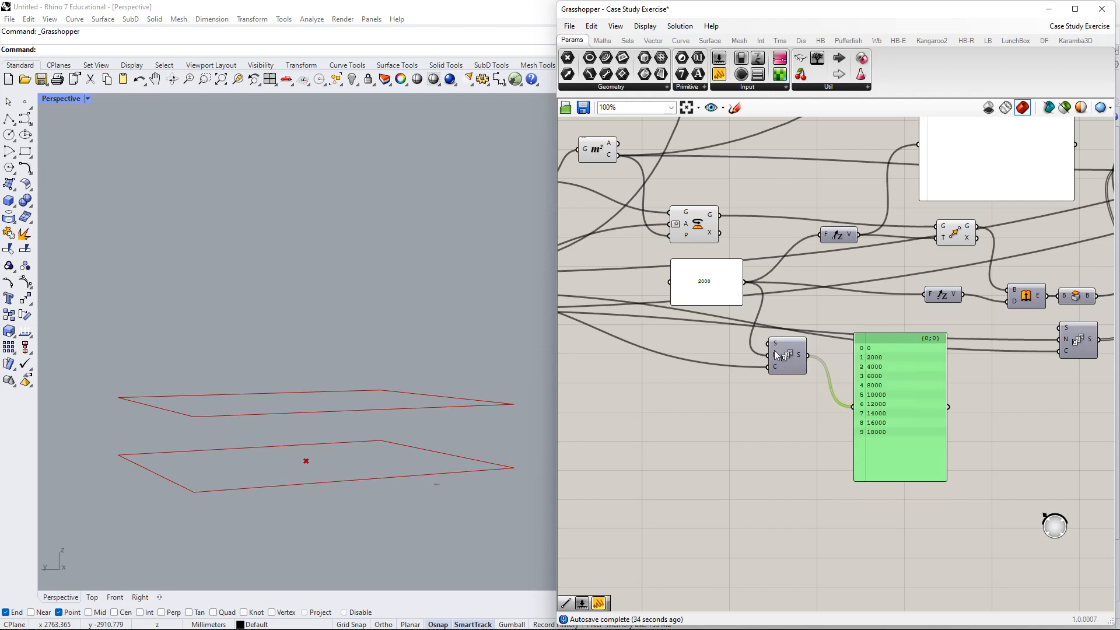
- Move the 0–18000 list panel up-left and the 2000 panel down-right
{"action": "mouse_move", "coordinate": [774, 356]}
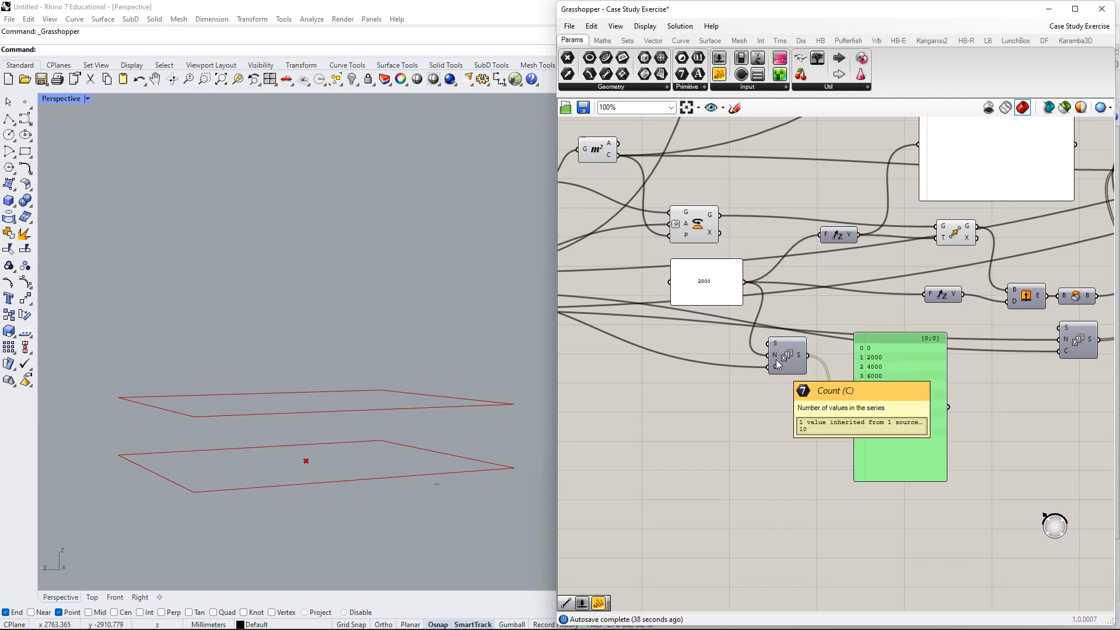
{"action": "left_click_drag", "start_coordinate": [876, 368], "coordinate": [852, 323]}
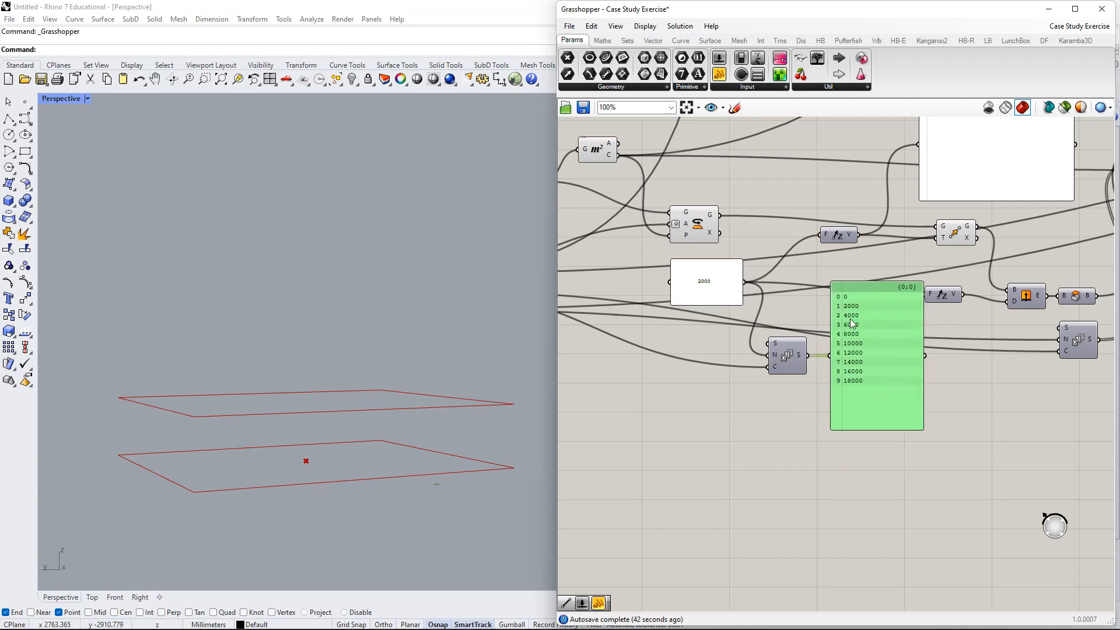
{"action": "scroll", "coordinate": [852, 322], "scroll_direction": "up", "scroll_amount": 5}
{"action": "mouse_move", "coordinate": [729, 359]}
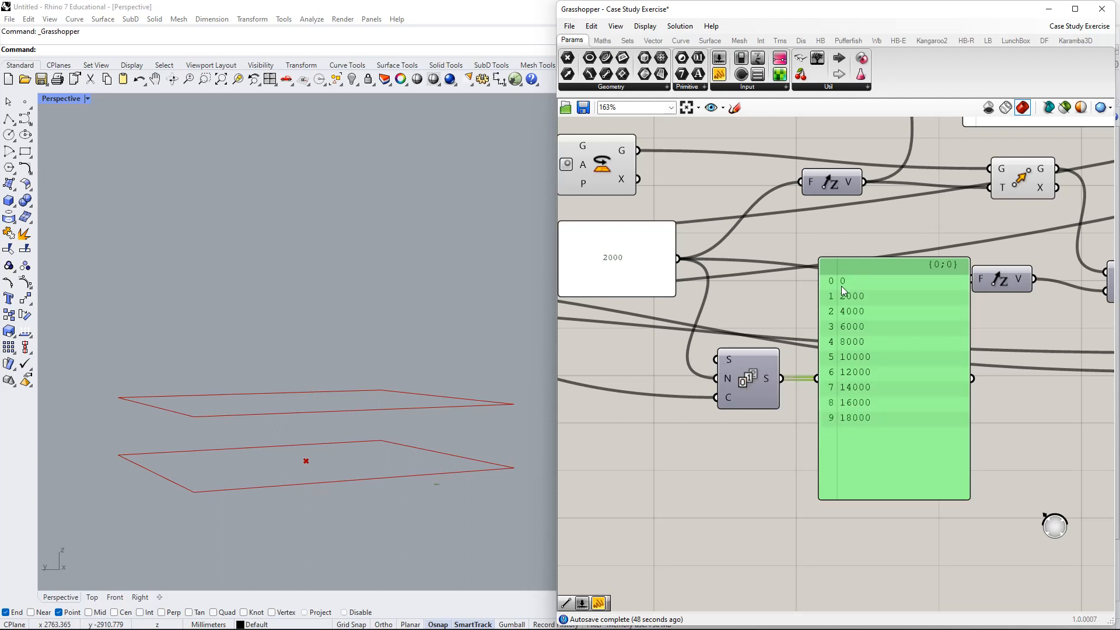
{"action": "mouse_move", "coordinate": [730, 380]}
{"action": "left_click_drag", "start_coordinate": [617, 257], "coordinate": [635, 296]}
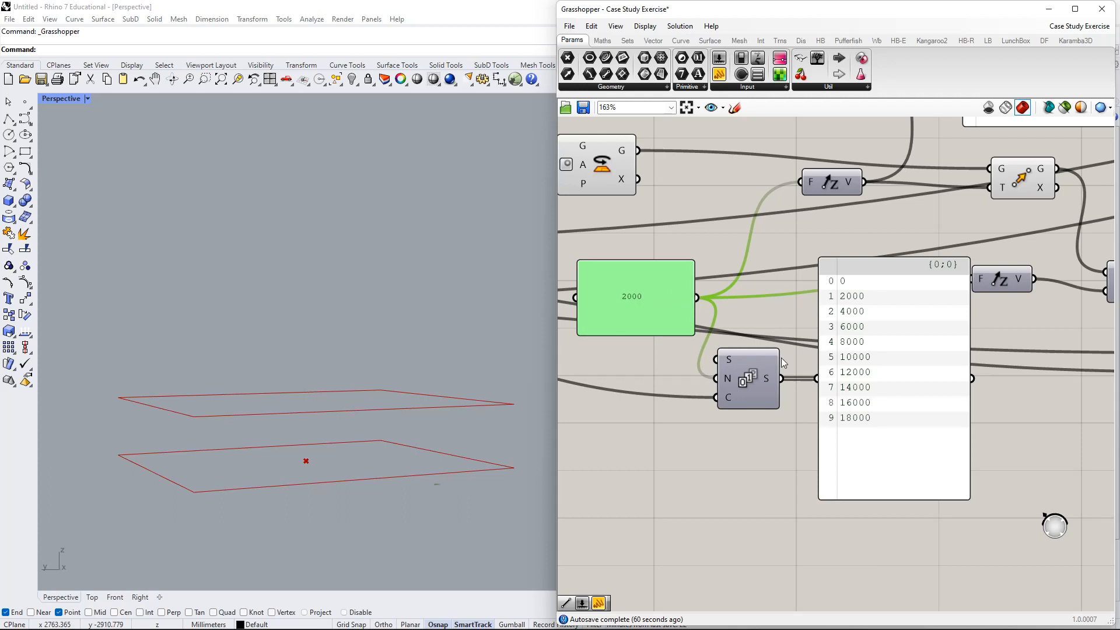
- Zoom out to see the slider group, then re-centre the Series component and its list
{"action": "mouse_move", "coordinate": [769, 387]}
{"action": "scroll", "coordinate": [728, 401], "scroll_direction": "down", "scroll_amount": 4}
{"action": "right_click_drag", "start_coordinate": [728, 401], "coordinate": [1071, 354]}
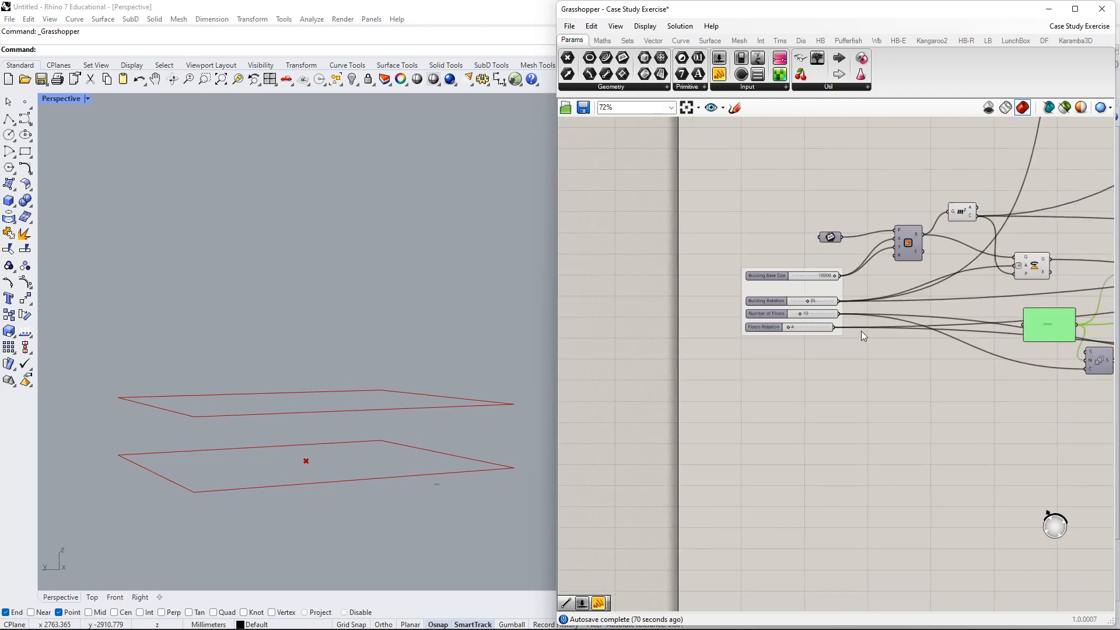
{"action": "scroll", "coordinate": [727, 299], "scroll_direction": "up", "scroll_amount": 5}
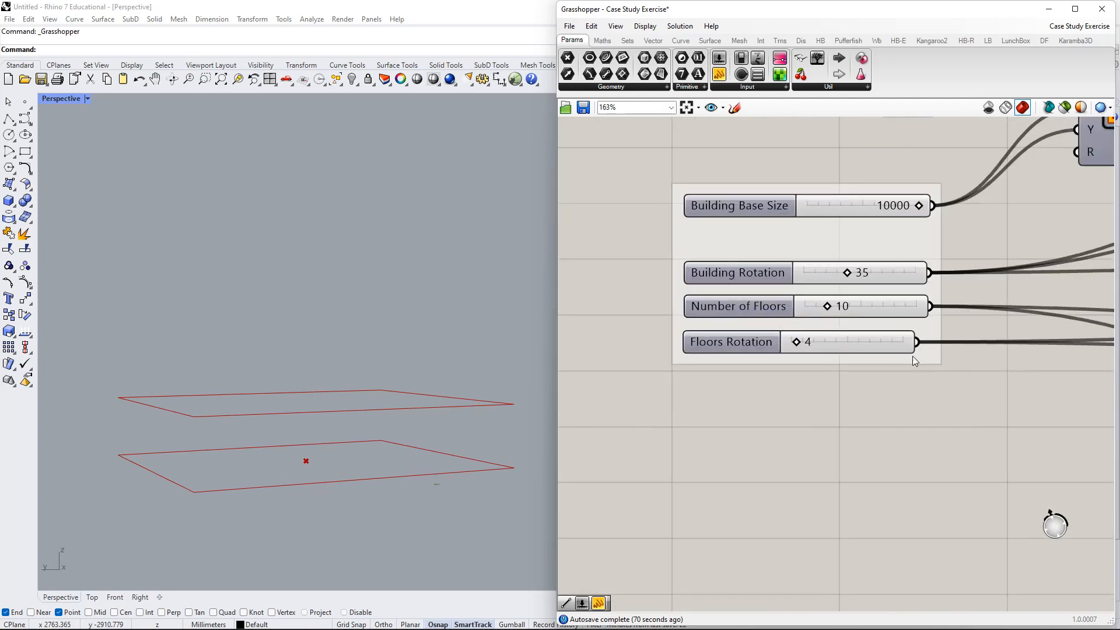
{"action": "scroll", "coordinate": [934, 362], "scroll_direction": "down", "scroll_amount": 6}
{"action": "right_click_drag", "start_coordinate": [995, 384], "coordinate": [775, 313]}
{"action": "right_click_drag", "start_coordinate": [1090, 368], "coordinate": [825, 370]}
{"action": "scroll", "coordinate": [740, 277], "scroll_direction": "up", "scroll_amount": 5}
{"action": "scroll", "coordinate": [794, 284], "scroll_direction": "up", "scroll_amount": 4}
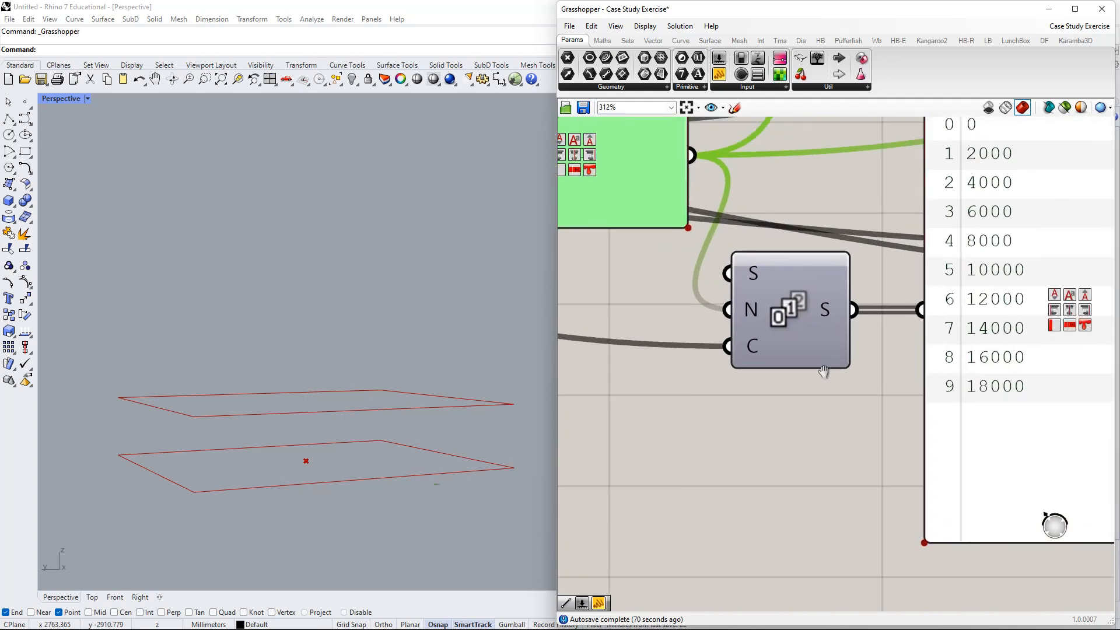
{"action": "scroll", "coordinate": [945, 277], "scroll_direction": "down", "scroll_amount": 1}
{"action": "right_click_drag", "start_coordinate": [951, 275], "coordinate": [869, 314]}
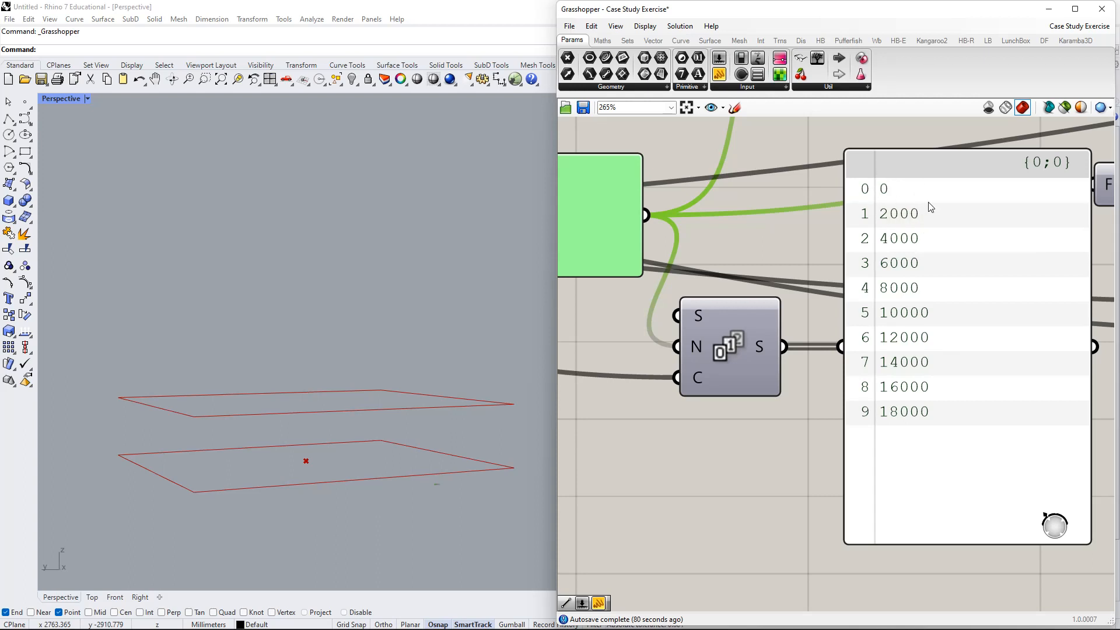
- Settle the Series list panel beside the Series, then bring Move, Unit Z and Extrude into view
{"action": "left_click_drag", "start_coordinate": [932, 207], "coordinate": [864, 218]}
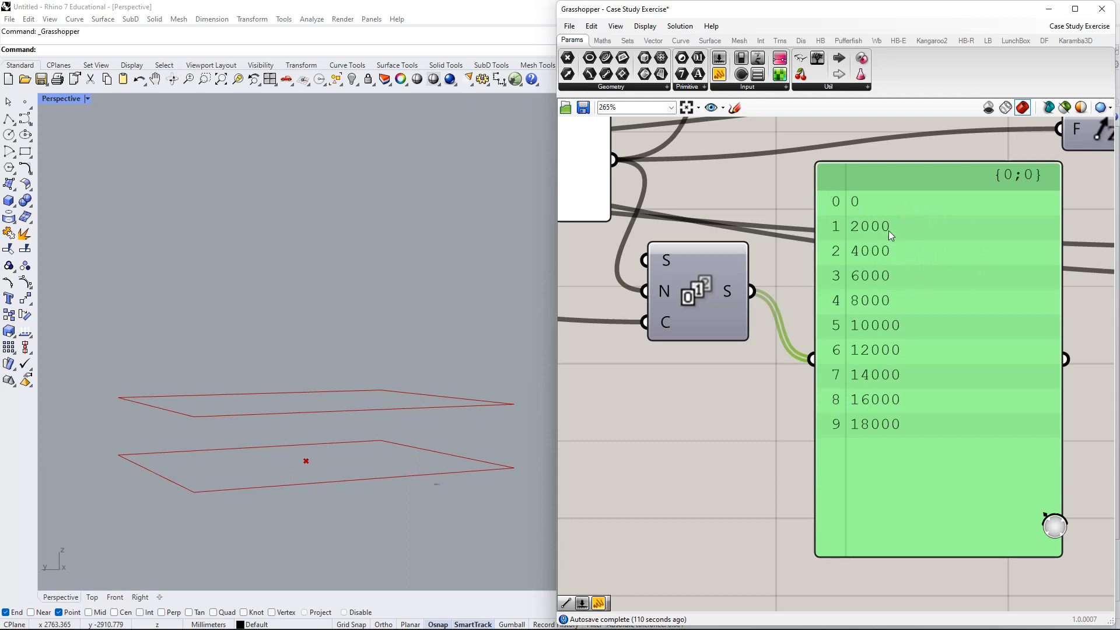
{"action": "mouse_move", "coordinate": [887, 242]}
{"action": "left_mouse_down"}
{"action": "mouse_move", "coordinate": [874, 265]}
{"action": "mouse_move", "coordinate": [883, 260]}
{"action": "left_mouse_up"}
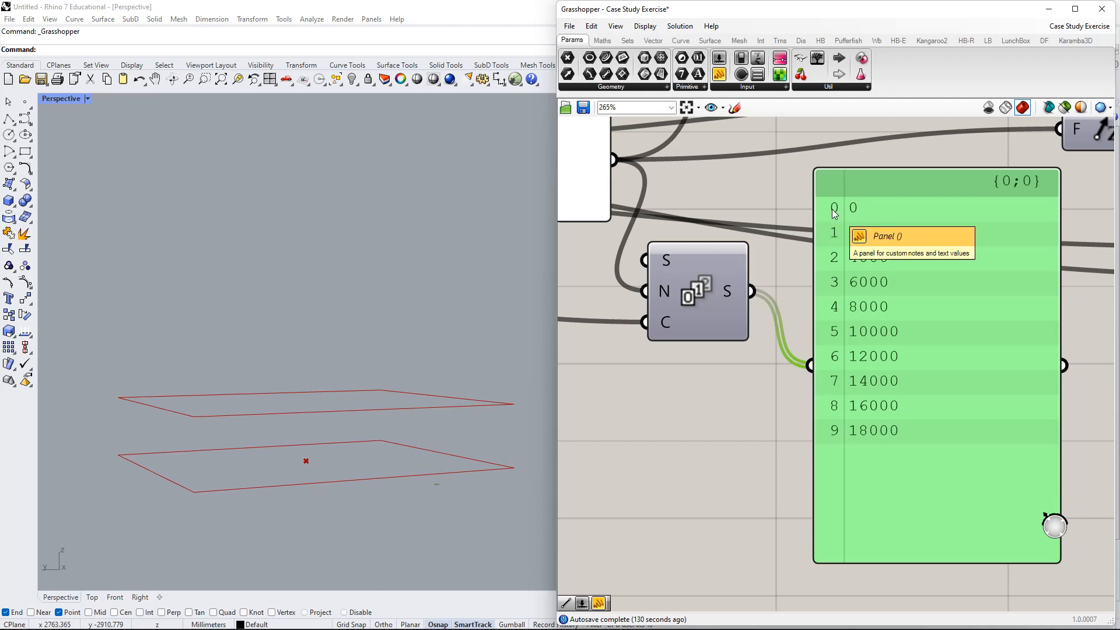
{"action": "mouse_move", "coordinate": [832, 272]}
{"action": "left_mouse_down"}
{"action": "mouse_move", "coordinate": [848, 275]}
{"action": "mouse_move", "coordinate": [821, 262]}
{"action": "left_mouse_up"}
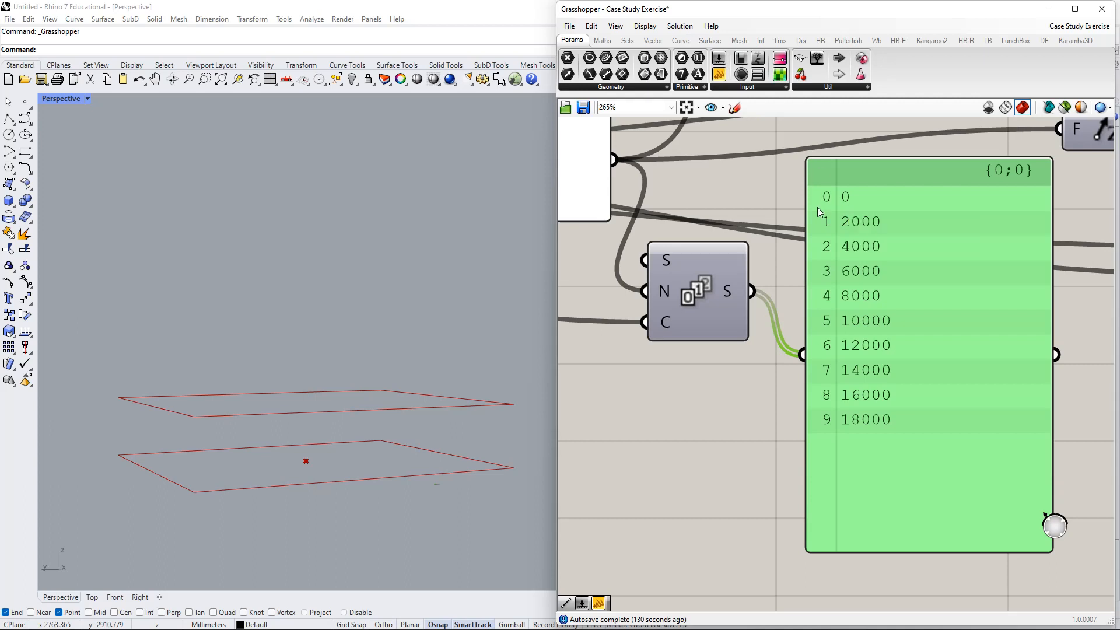
{"action": "scroll", "coordinate": [817, 207], "scroll_direction": "down", "scroll_amount": 2}
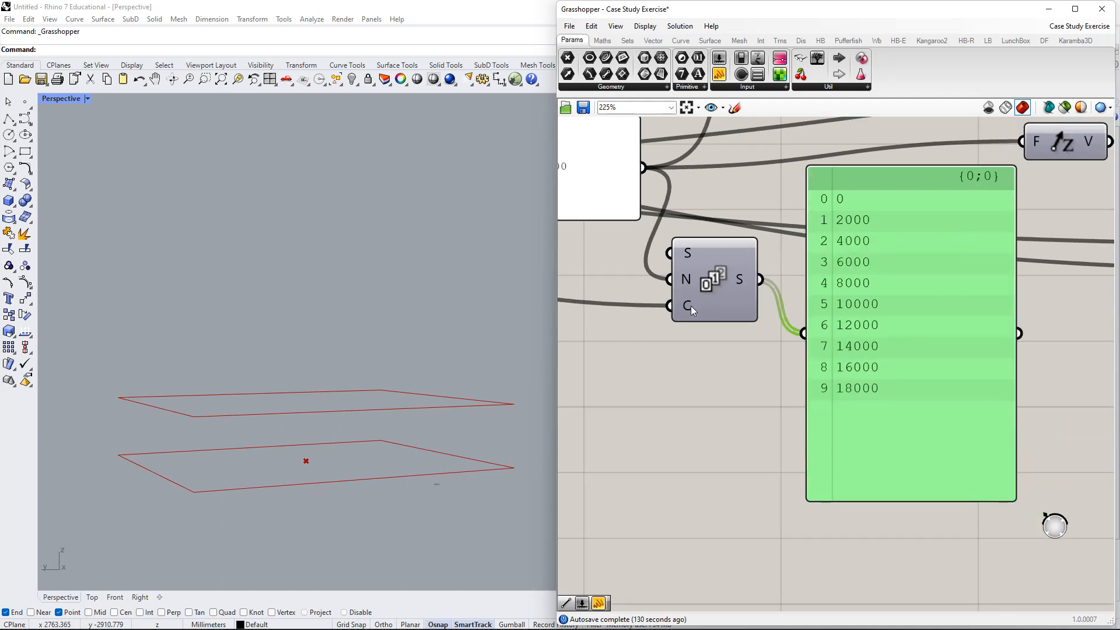
{"action": "mouse_move", "coordinate": [691, 308]}
{"action": "scroll", "coordinate": [842, 281], "scroll_direction": "down", "scroll_amount": 3}
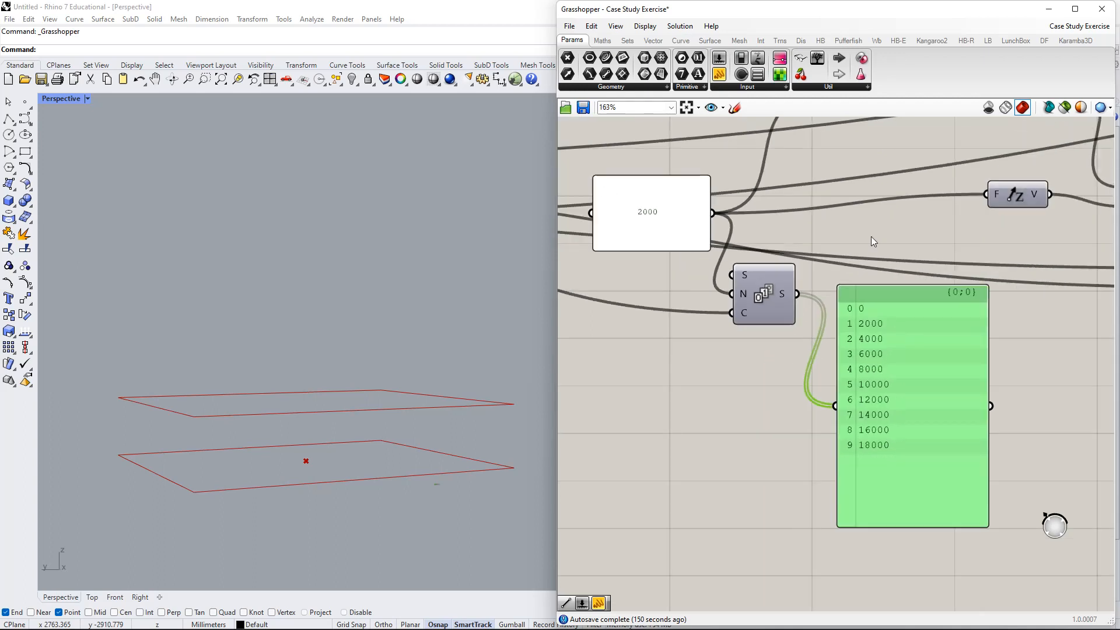
{"action": "right_click_drag", "start_coordinate": [858, 263], "coordinate": [779, 396]}
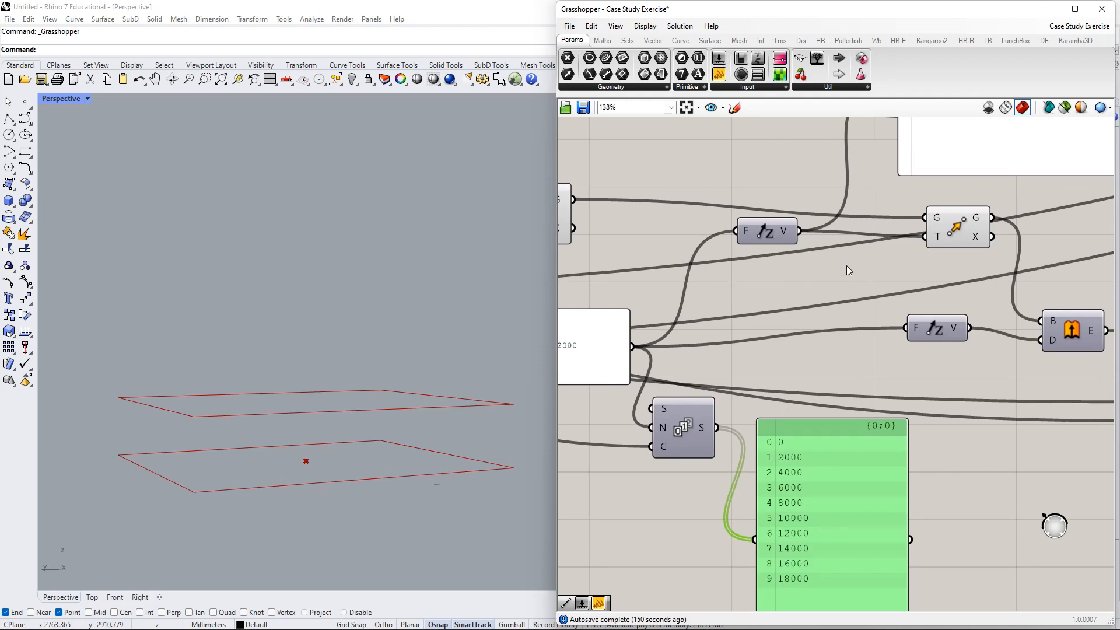
- Wire the Series values into Unit Z's factor, giving vectors {0,0,0} to {0,0,18000}
{"action": "scroll", "coordinate": [848, 270], "scroll_direction": "down", "scroll_amount": 2}
{"action": "left_click", "coordinate": [936, 186]}
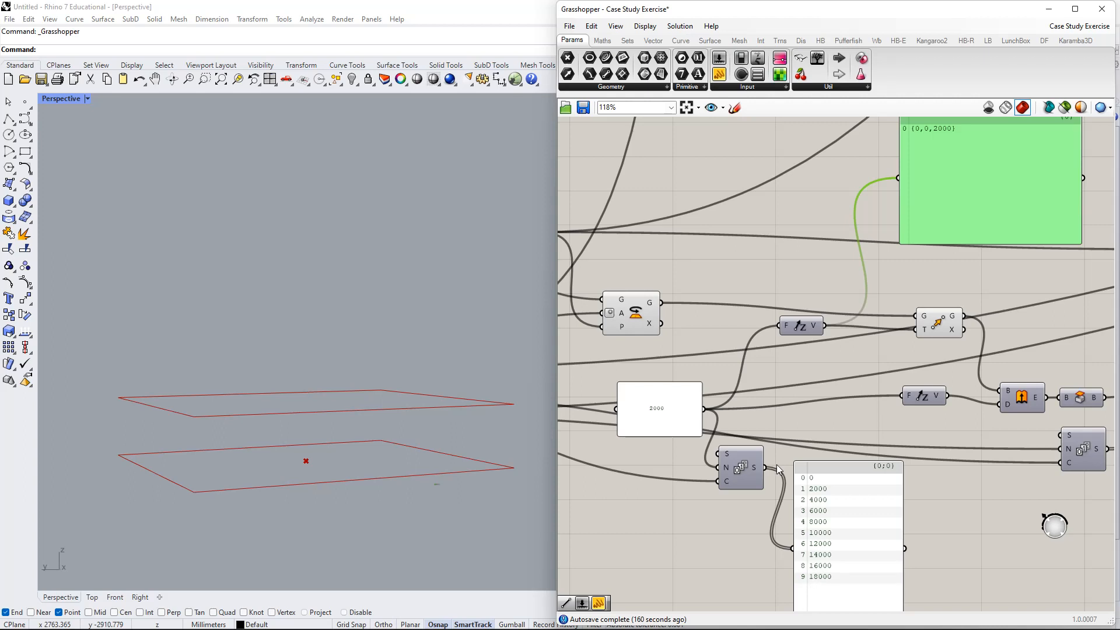
{"action": "left_click_drag", "start_coordinate": [765, 468], "coordinate": [779, 326], "text": "shift"}
{"action": "right_click_drag", "start_coordinate": [936, 244], "coordinate": [811, 335]}
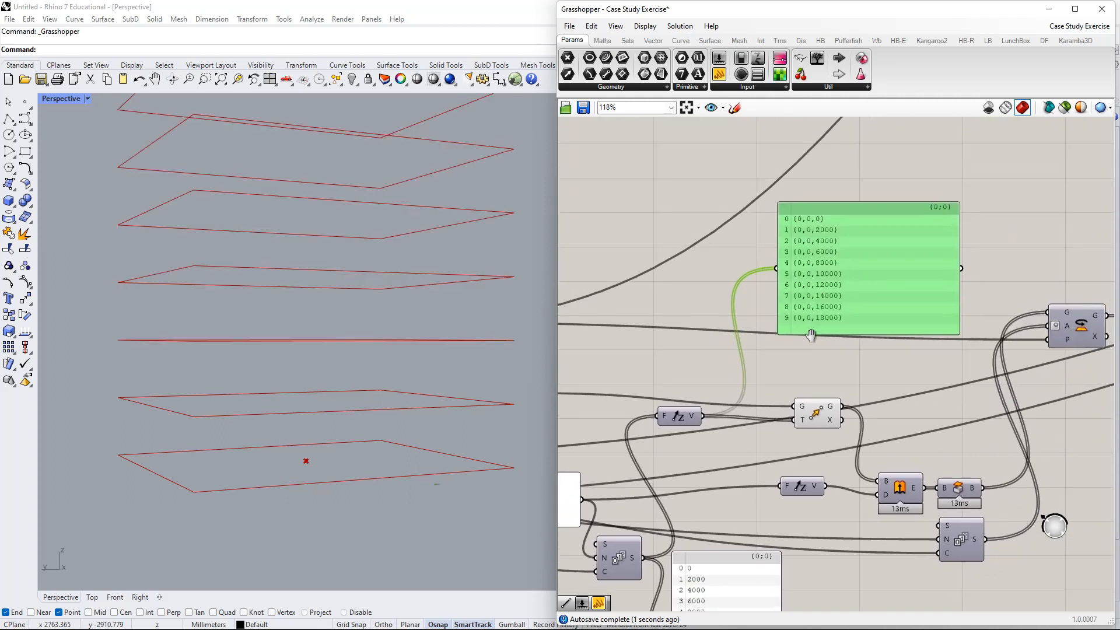
- Move the vector list panel below Move and place Unit Z right of the Series
{"action": "scroll", "coordinate": [835, 255], "scroll_direction": "up", "scroll_amount": 1}
{"action": "scroll", "coordinate": [848, 292], "scroll_direction": "down", "scroll_amount": 2}
{"action": "left_click_drag", "start_coordinate": [842, 191], "coordinate": [858, 510]}
{"action": "left_click_drag", "start_coordinate": [767, 478], "coordinate": [737, 522]}
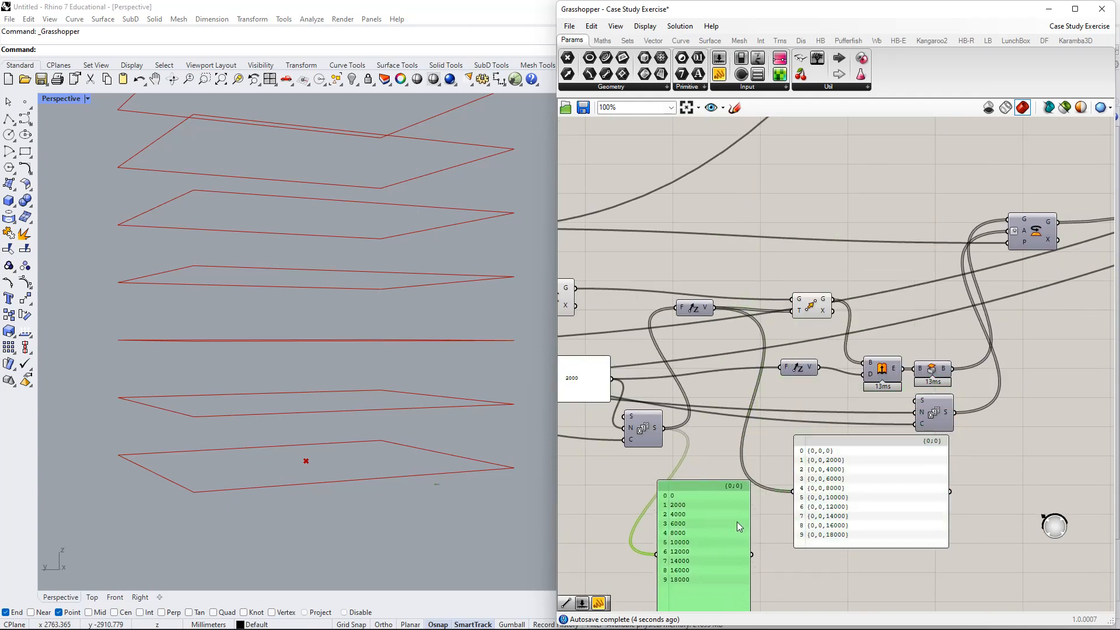
{"action": "left_click_drag", "start_coordinate": [814, 520], "coordinate": [801, 501]}
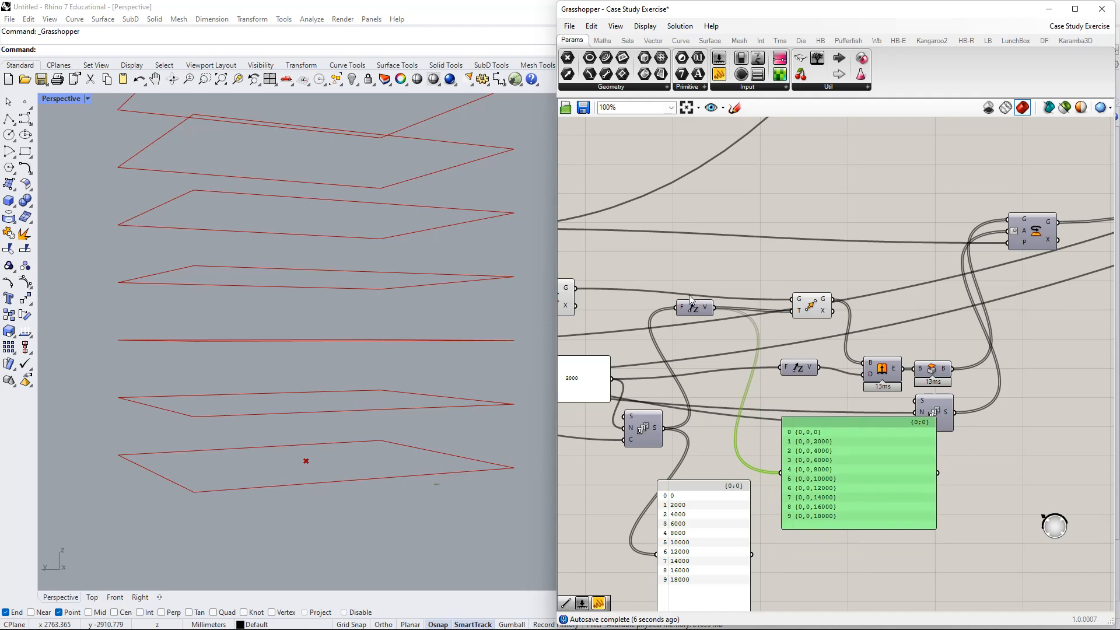
{"action": "left_click_drag", "start_coordinate": [690, 304], "coordinate": [718, 426]}
{"action": "right_click_drag", "start_coordinate": [718, 426], "coordinate": [734, 358]}
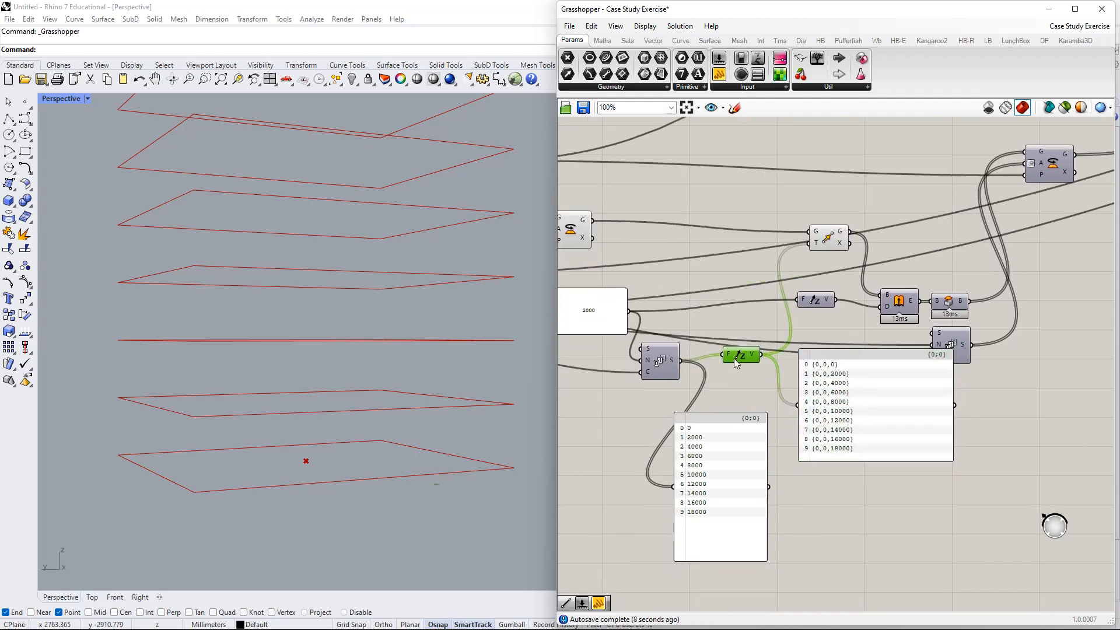
- Fine-tune the vector list, Unit Z and number list positions, clearing space left of the Series
{"action": "scroll", "coordinate": [734, 358], "scroll_direction": "up", "scroll_amount": 3}
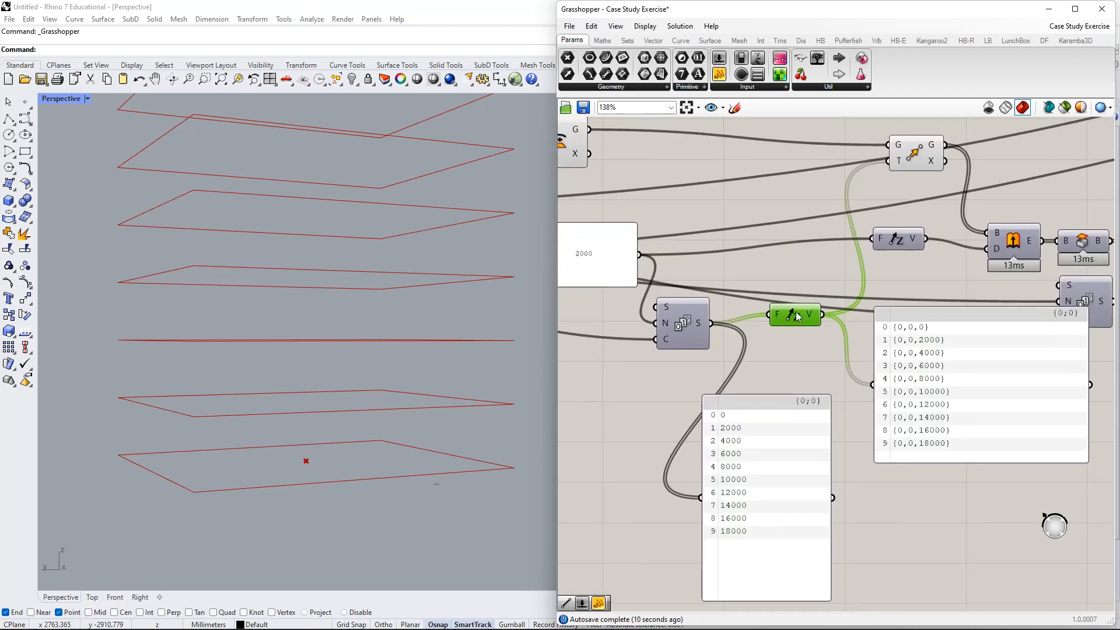
{"action": "left_click_drag", "start_coordinate": [912, 387], "coordinate": [915, 434]}
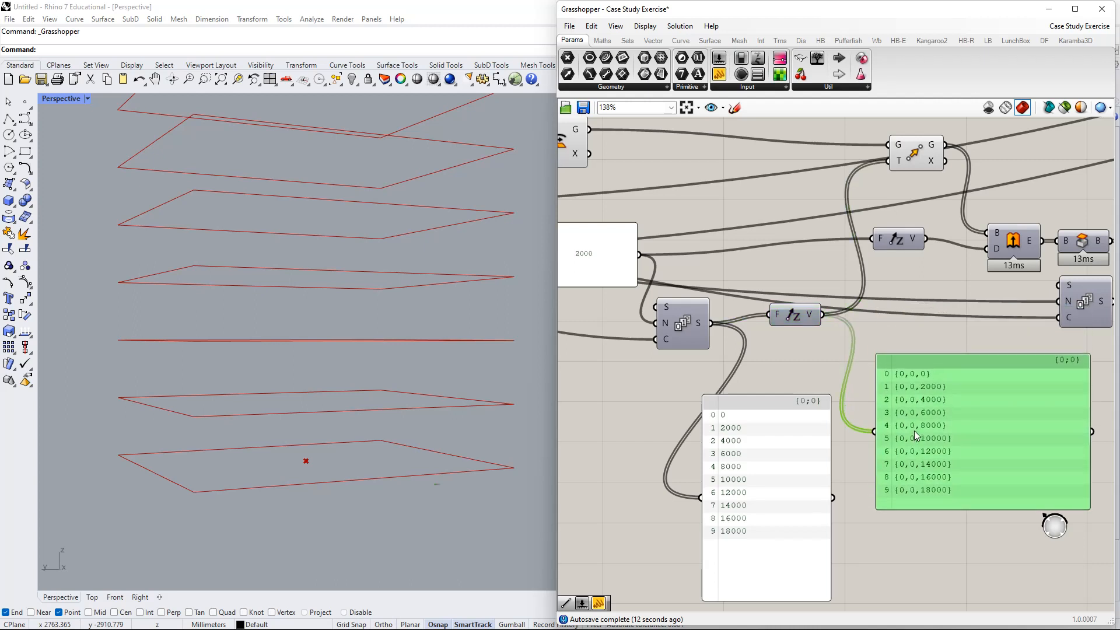
{"action": "right_click_drag", "start_coordinate": [761, 360], "coordinate": [775, 324]}
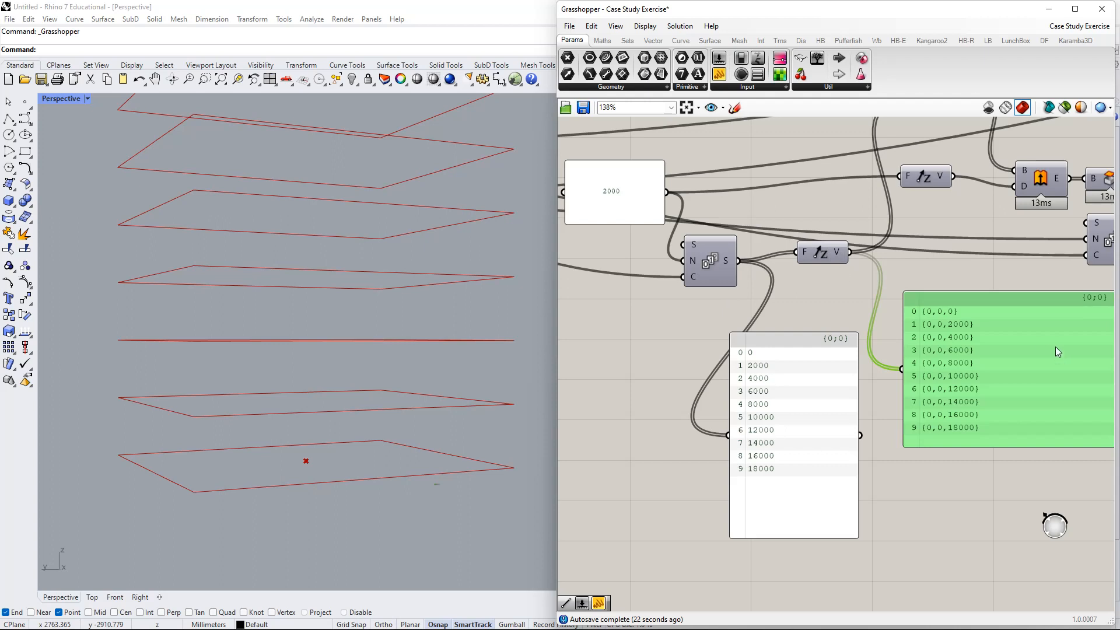
{"action": "right_click_drag", "start_coordinate": [925, 302], "coordinate": [832, 286]}
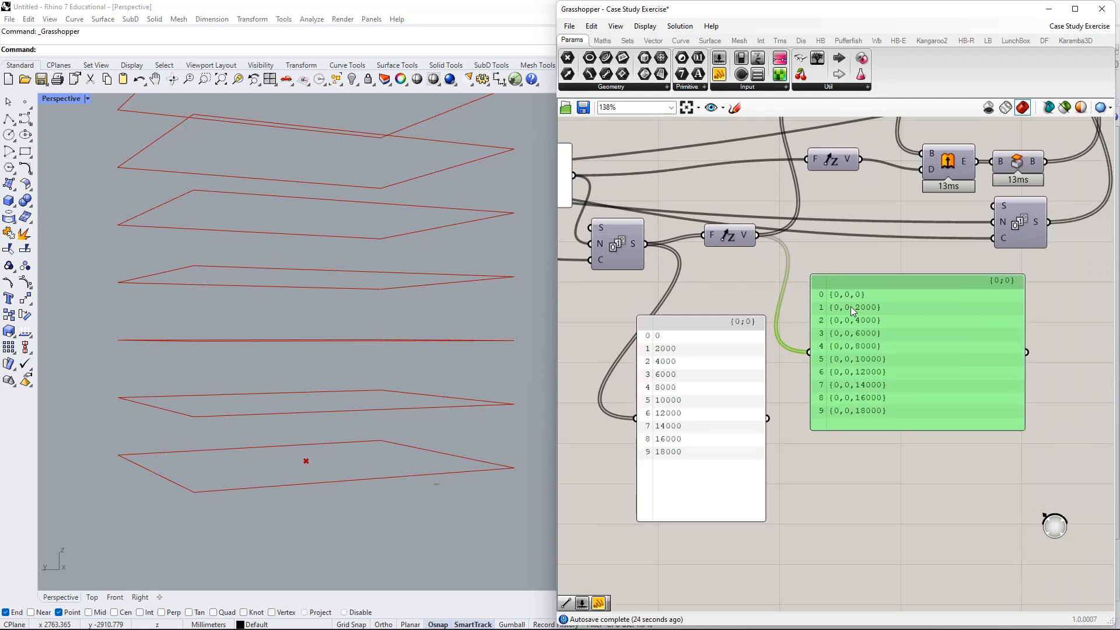
{"action": "left_click_drag", "start_coordinate": [728, 241], "coordinate": [743, 249]}
{"action": "mouse_move", "coordinate": [728, 246]}
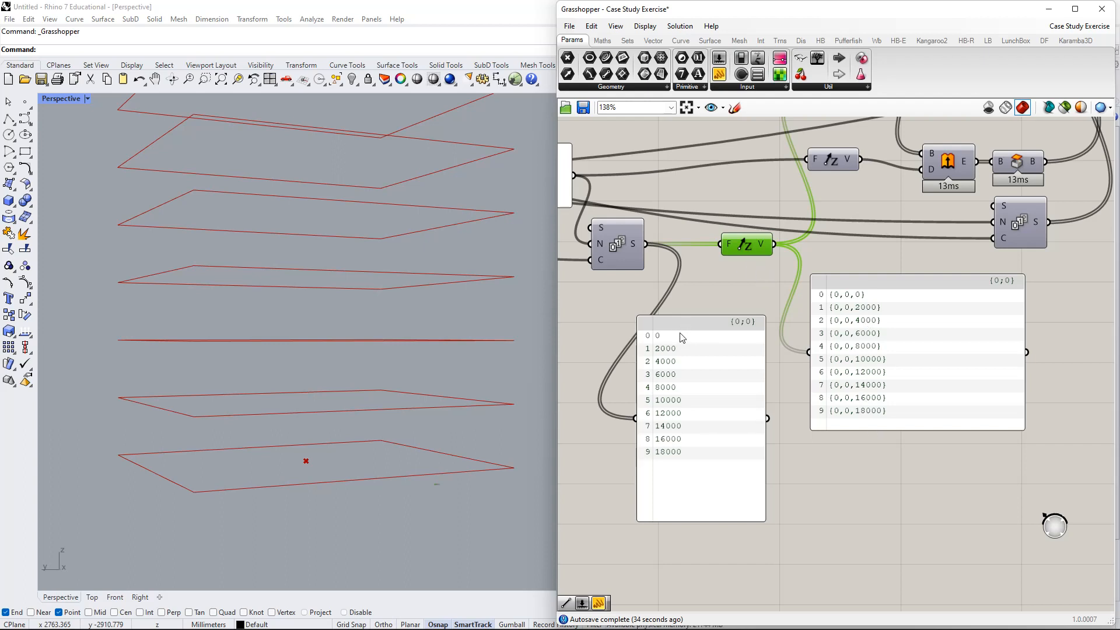
{"action": "right_click_drag", "start_coordinate": [699, 289], "coordinate": [719, 278]}
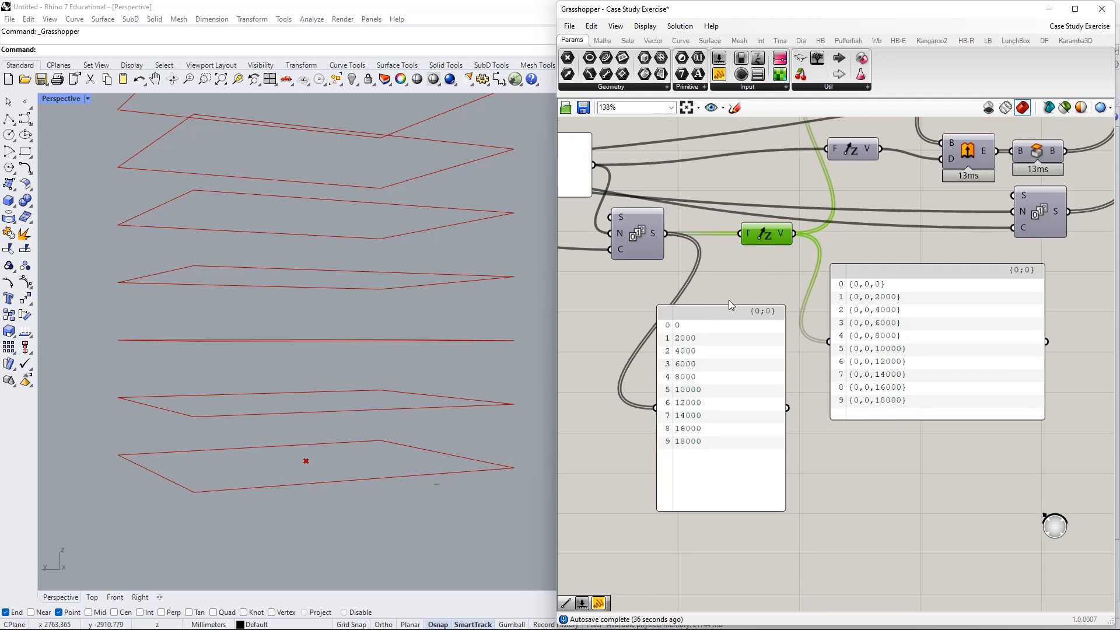
{"action": "left_click_drag", "start_coordinate": [730, 305], "coordinate": [728, 296]}
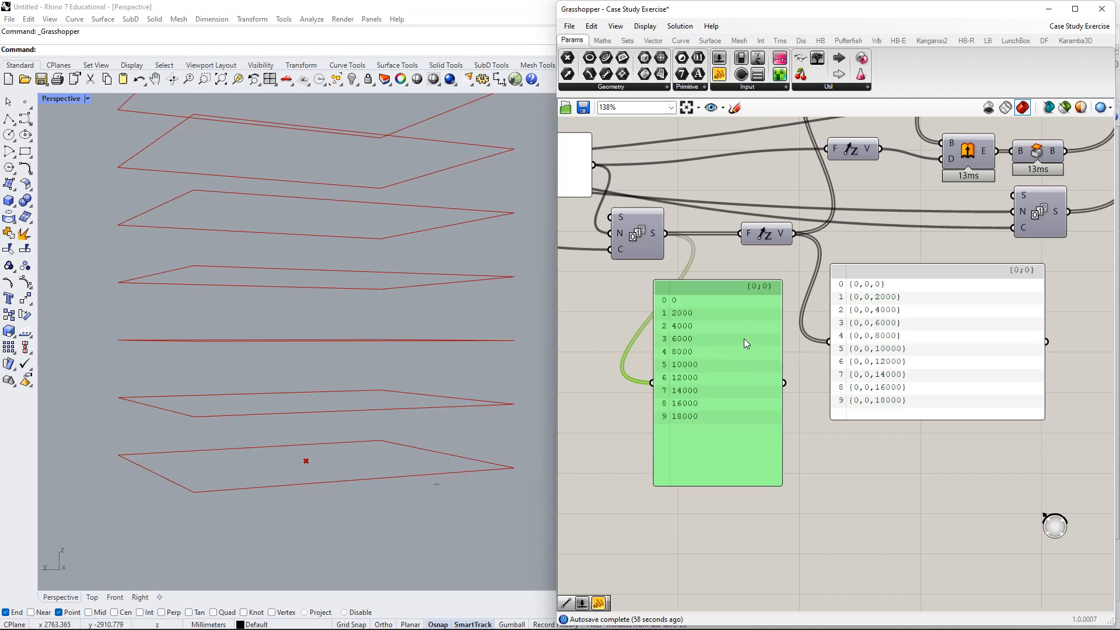
{"action": "right_click_drag", "start_coordinate": [744, 343], "coordinate": [892, 346]}
- Place a Number Slider and wire it into the Series count, set to 3
{"action": "double_click", "coordinate": [695, 285]}
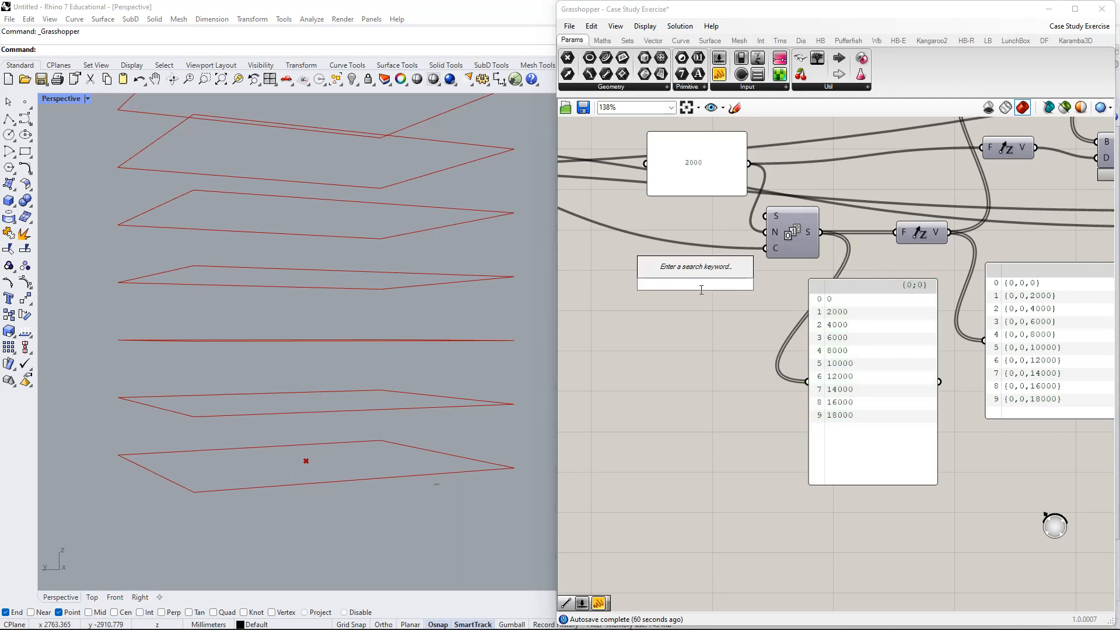
{"action": "type", "text": "slider"}
{"action": "key", "text": "Return"}
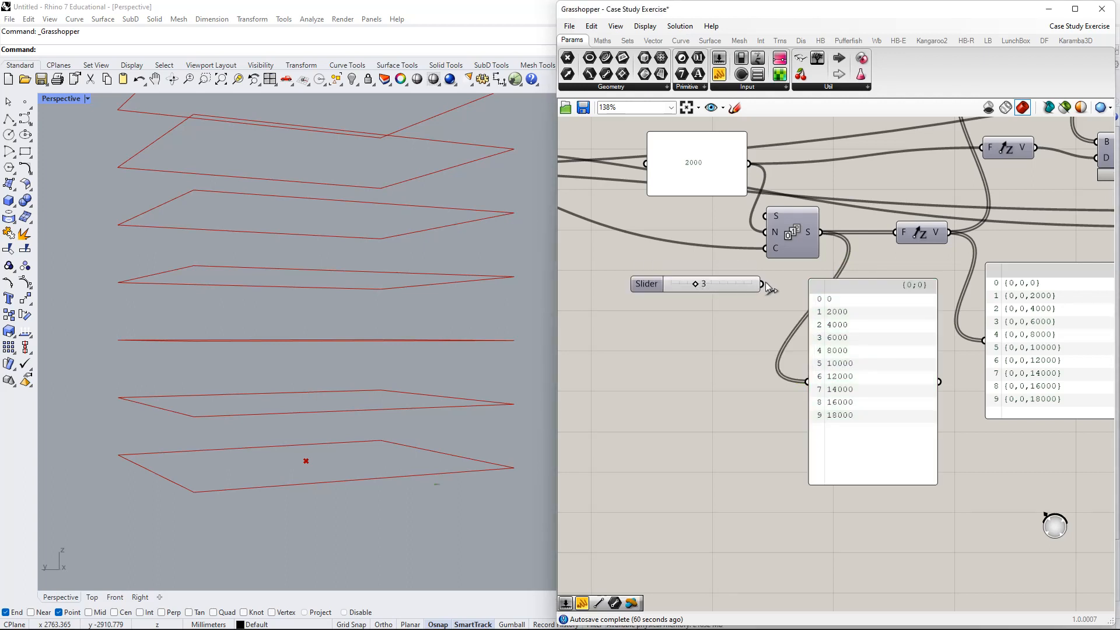
{"action": "left_click_drag", "start_coordinate": [762, 284], "coordinate": [766, 248]}
{"action": "right_click_drag", "start_coordinate": [871, 368], "coordinate": [726, 404]}
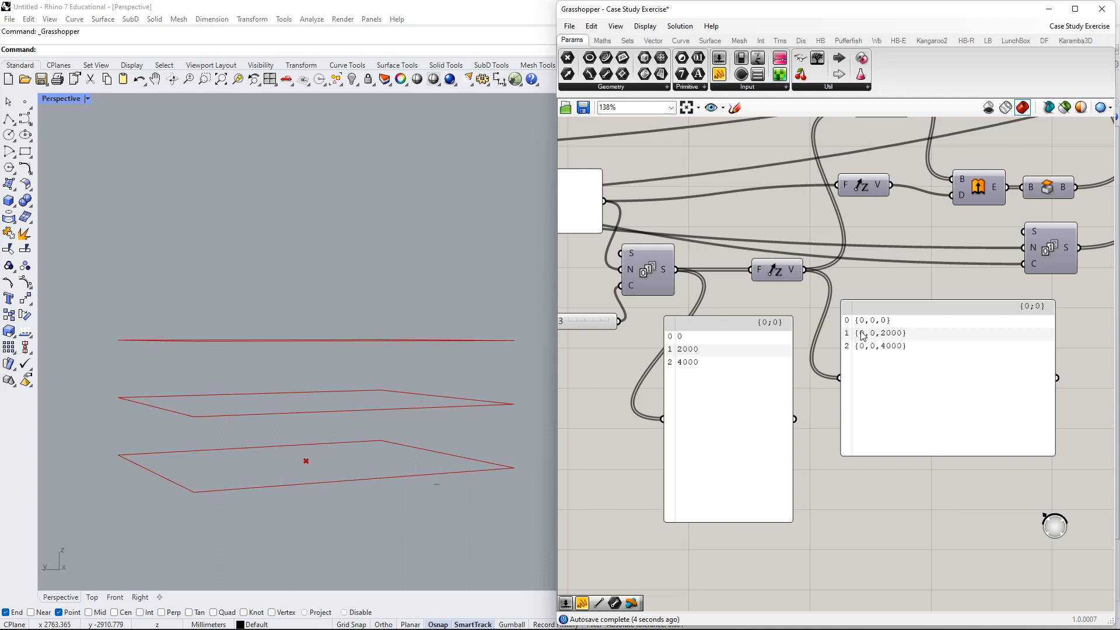
- Lower the number list panel slightly and raise the Unit Z component a little
{"action": "right_click_drag", "start_coordinate": [836, 293], "coordinate": [891, 274]}
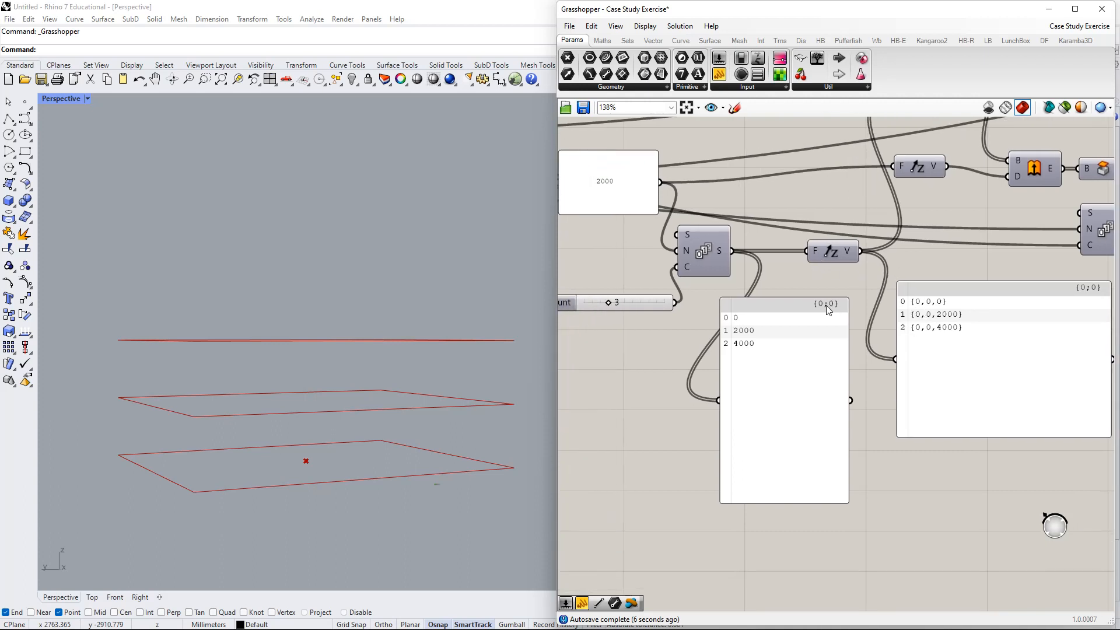
{"action": "left_click_drag", "start_coordinate": [820, 316], "coordinate": [813, 346]}
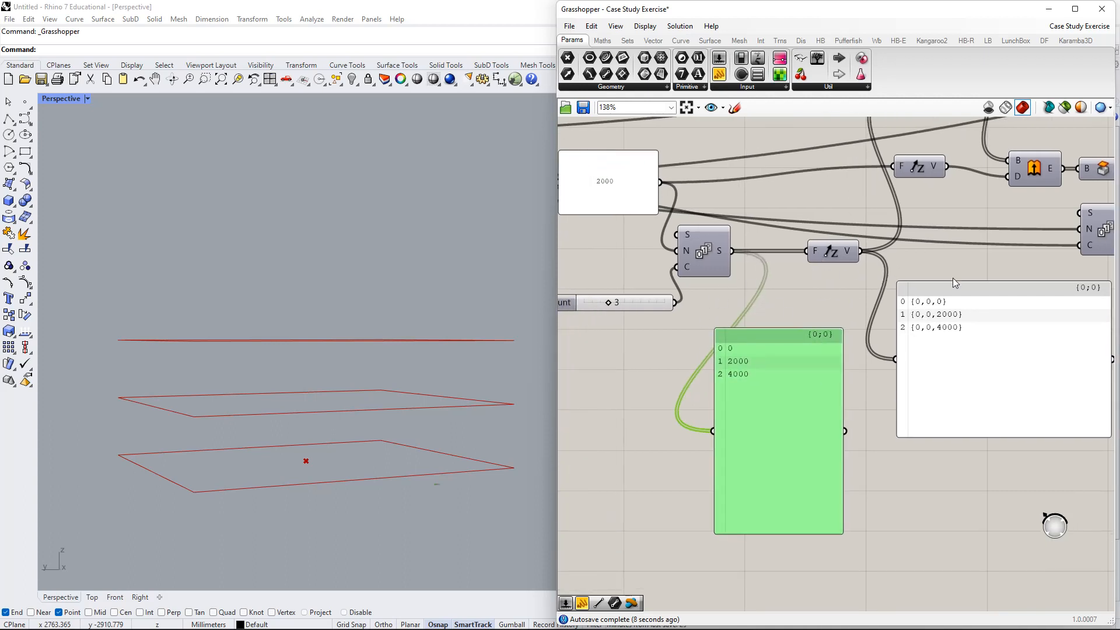
{"action": "right_click_drag", "start_coordinate": [955, 283], "coordinate": [895, 264]}
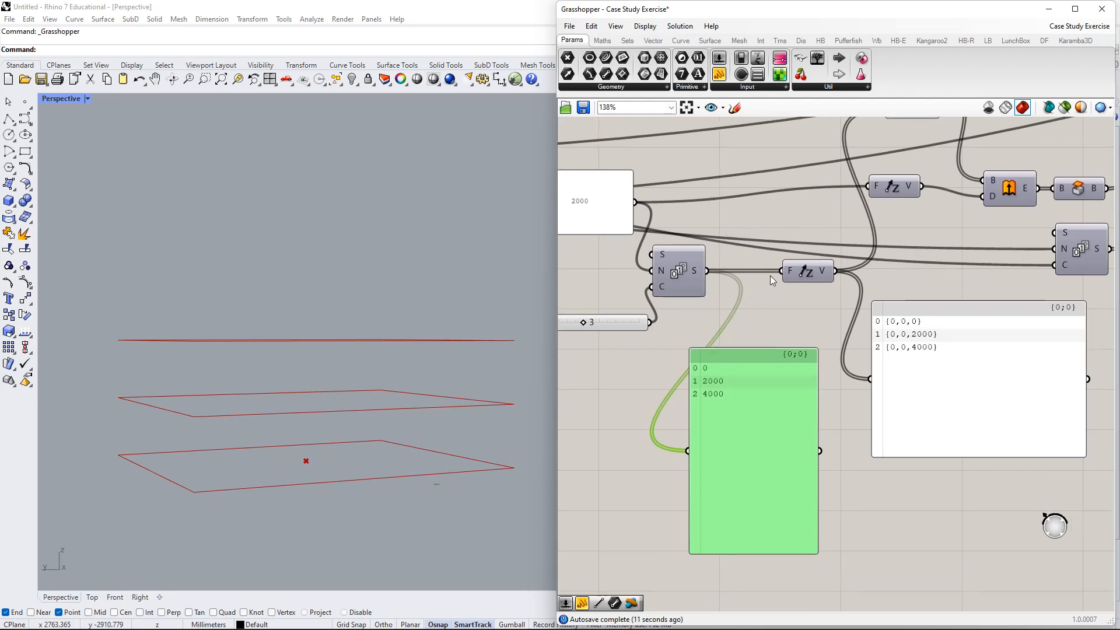
{"action": "left_click", "coordinate": [809, 273]}
{"action": "right_click_drag", "start_coordinate": [808, 274], "coordinate": [826, 250]}
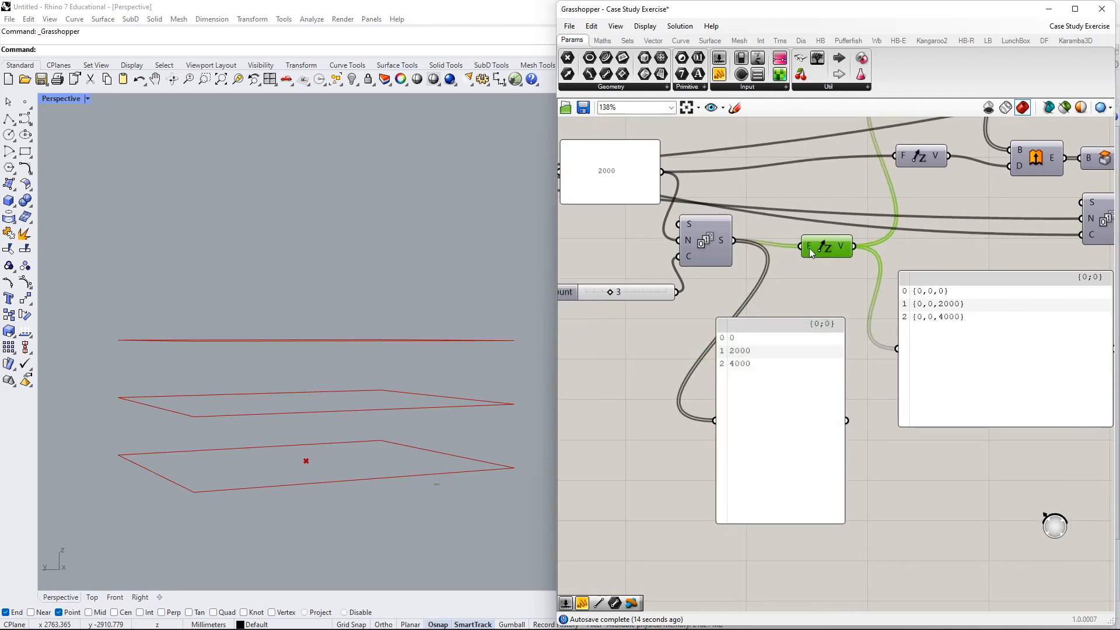
{"action": "mouse_move", "coordinate": [807, 248]}
{"action": "left_click_drag", "start_coordinate": [829, 251], "coordinate": [819, 238]}
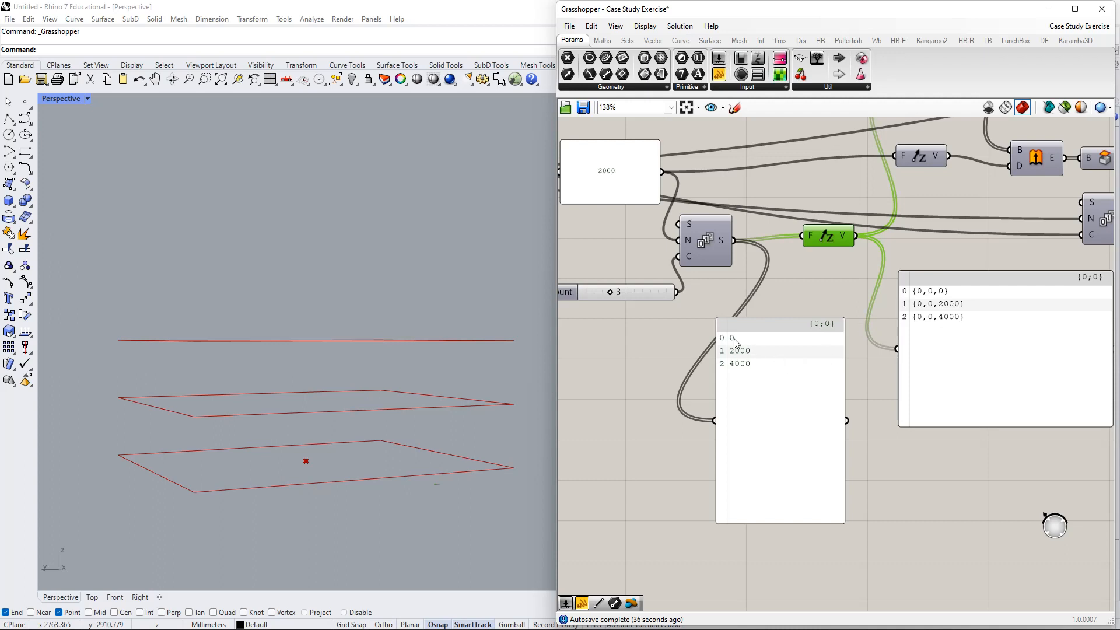
{"action": "mouse_move", "coordinate": [747, 299]}
{"action": "right_mouse_down"}
{"action": "mouse_move", "coordinate": [766, 292]}
{"action": "mouse_move", "coordinate": [726, 293]}
{"action": "right_mouse_up"}
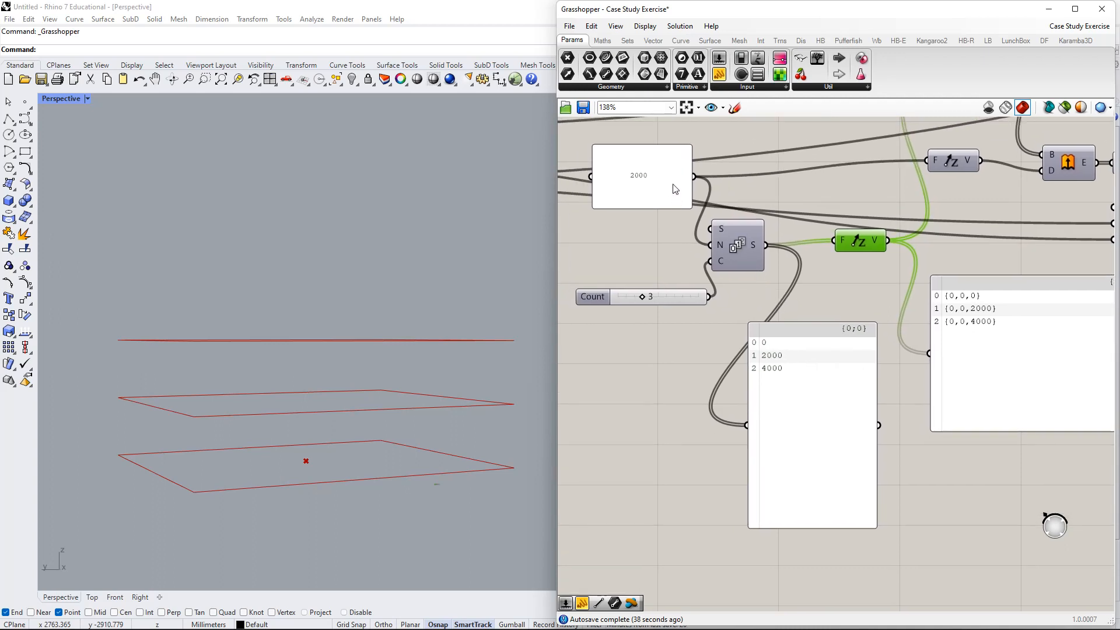
- Change the step panel value from 2000 to 150
{"action": "left_click", "coordinate": [649, 213]}
{"action": "double_click", "coordinate": [629, 210]}
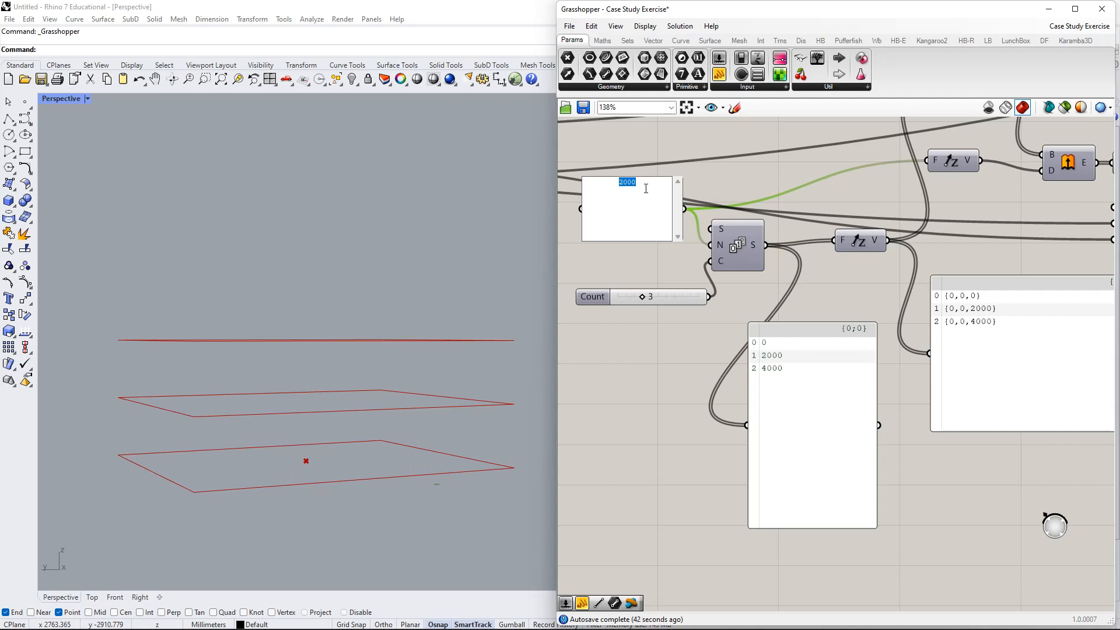
{"action": "type", "text": "150"}
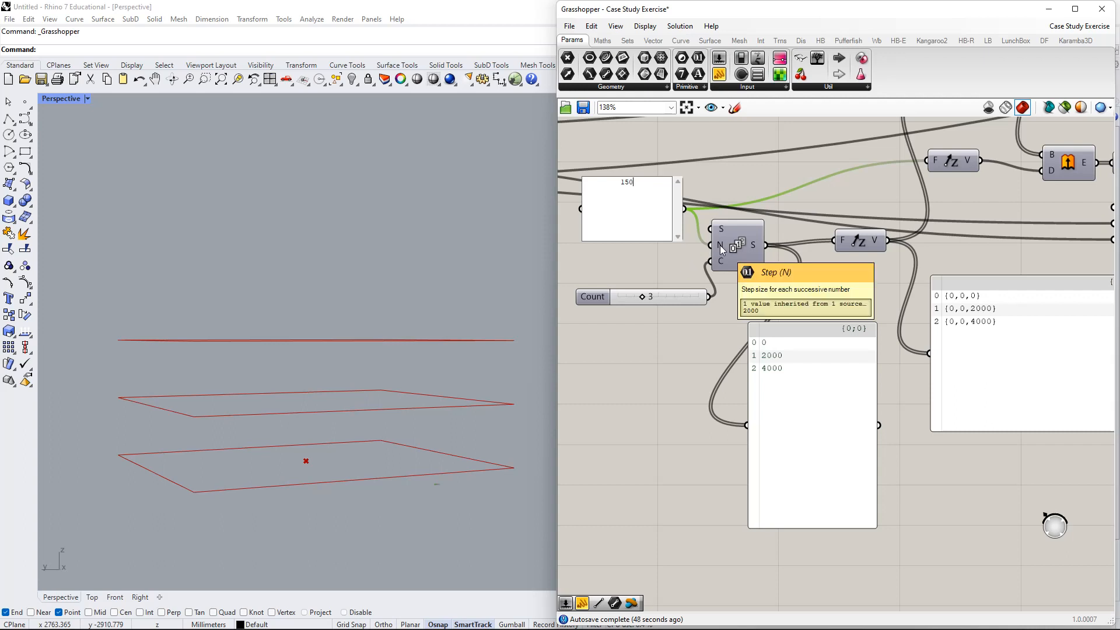
{"action": "left_click", "coordinate": [678, 261]}
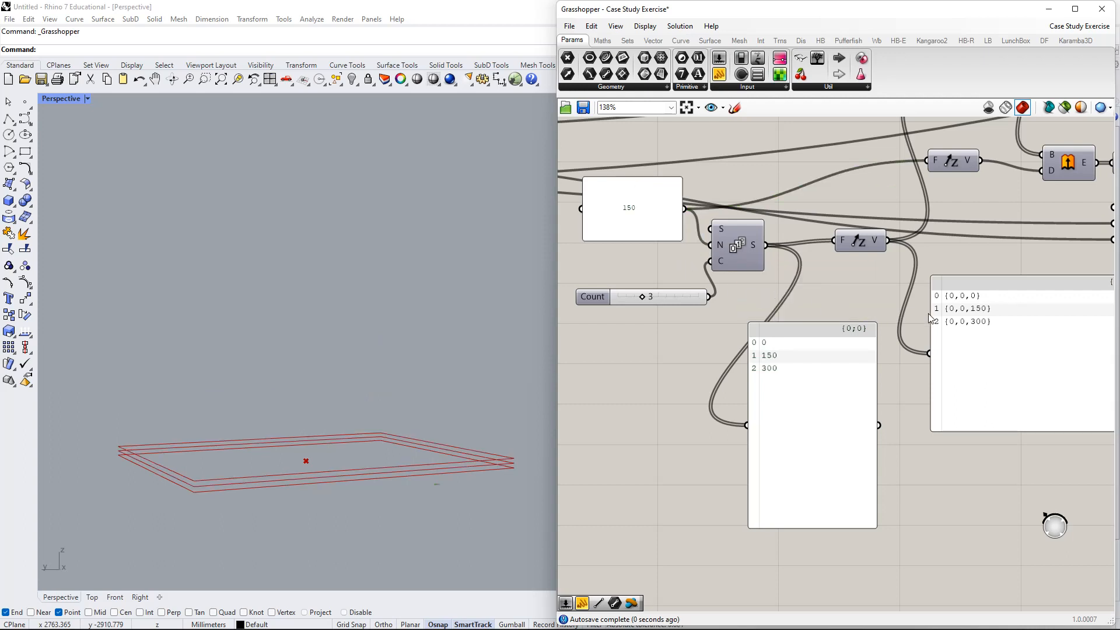
- Raise the Count slider from 3 to 5 floors
{"action": "right_click_drag", "start_coordinate": [929, 313], "coordinate": [872, 310]}
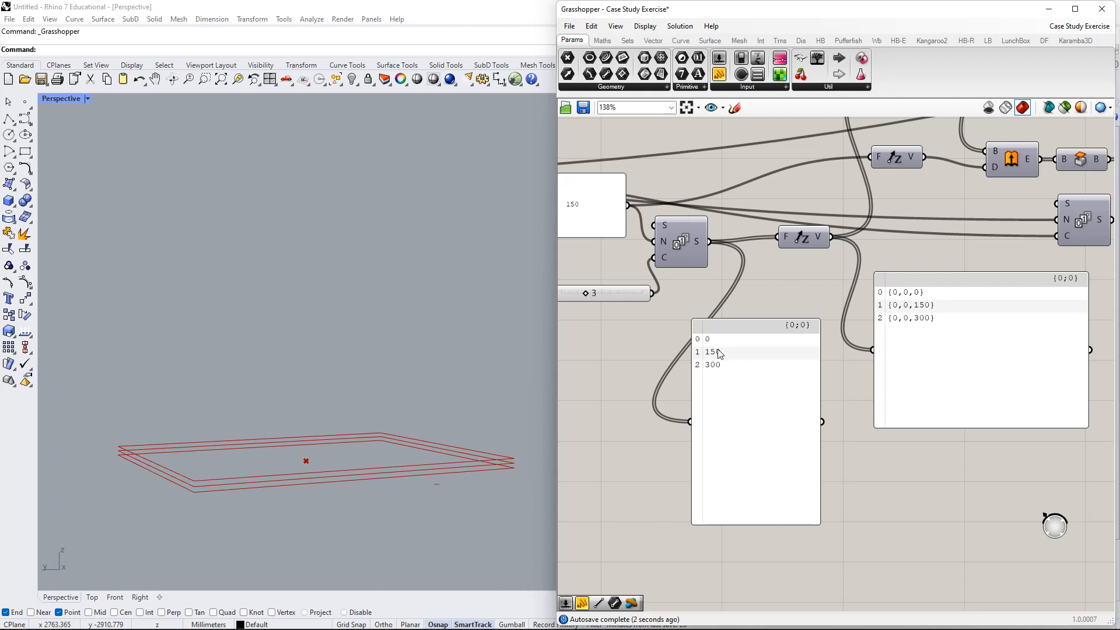
{"action": "right_click_drag", "start_coordinate": [703, 389], "coordinate": [749, 356]}
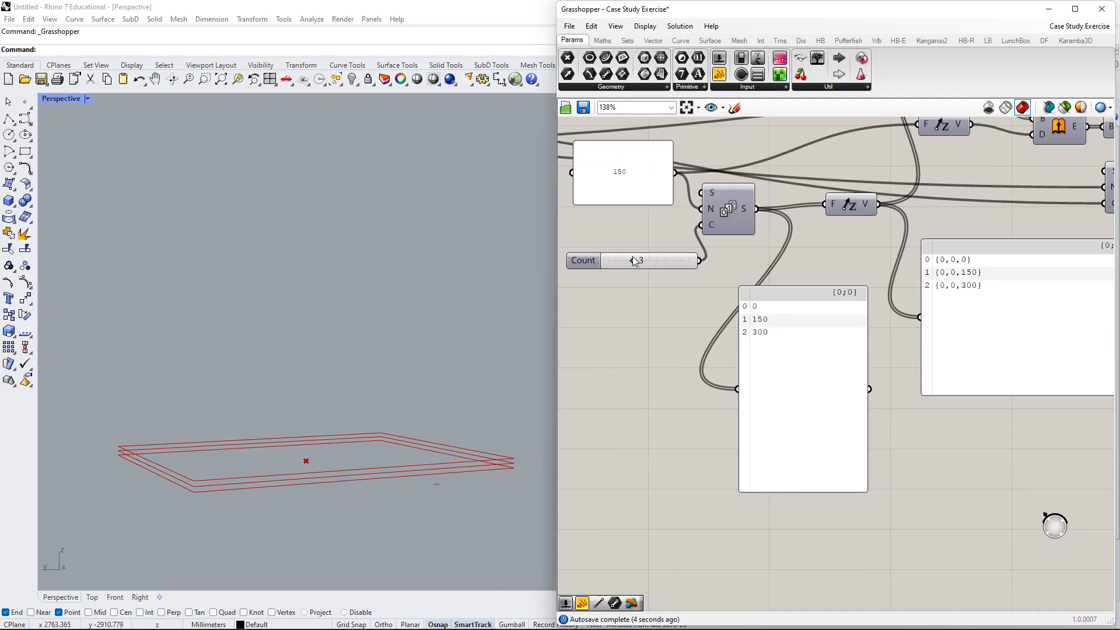
{"action": "left_click_drag", "start_coordinate": [636, 267], "coordinate": [653, 266]}
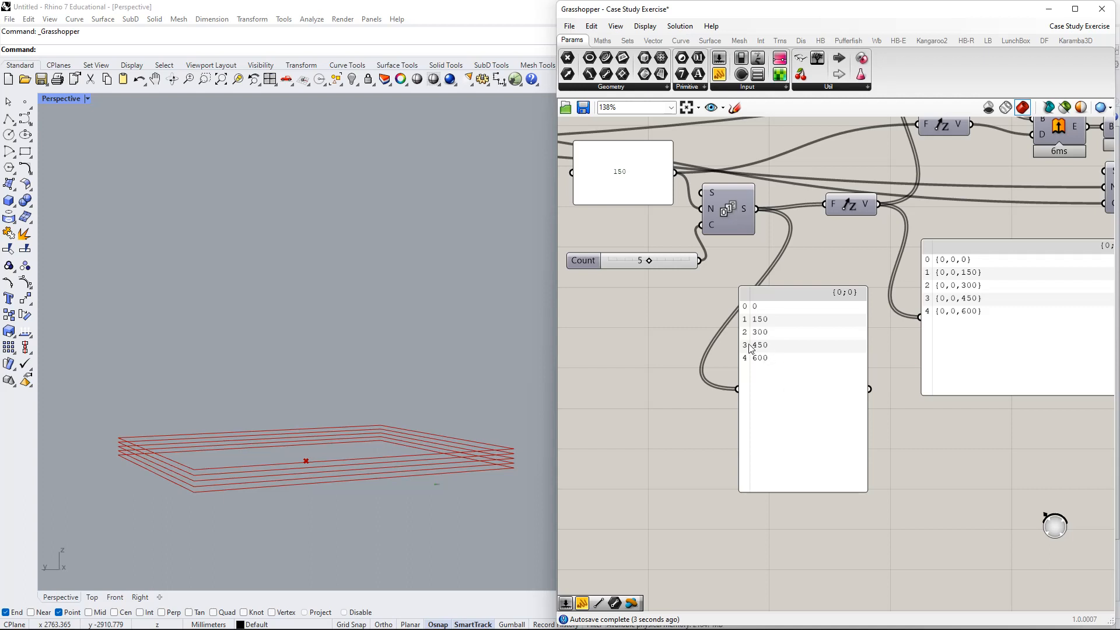
{"action": "right_click_drag", "start_coordinate": [986, 322], "coordinate": [884, 414]}
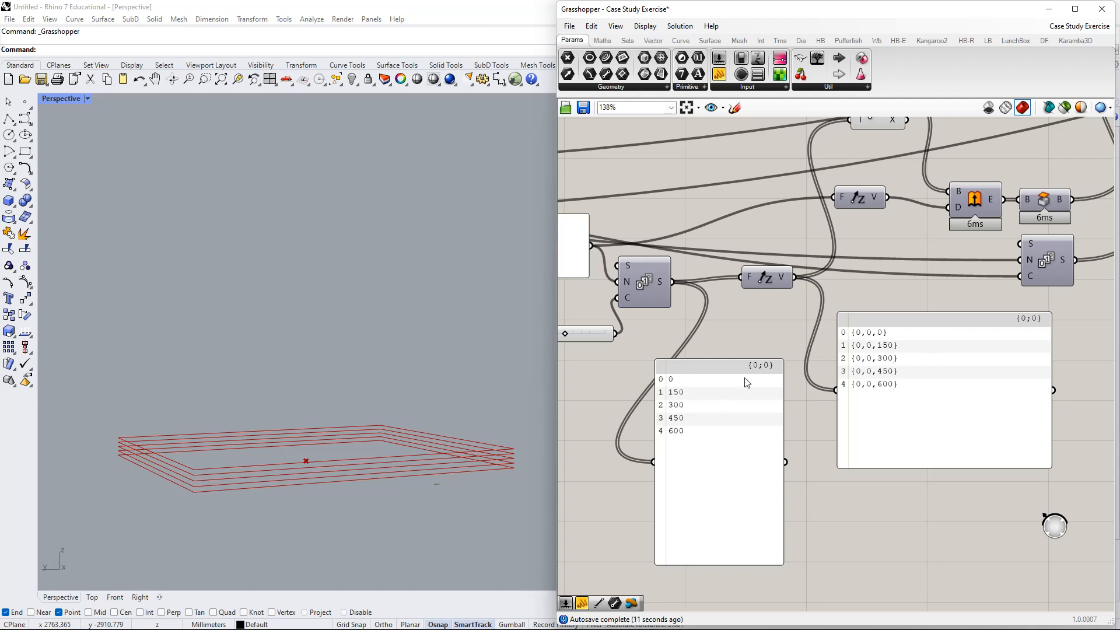
- Move the z-vector component higher and delete the point list panel
{"action": "left_click_drag", "start_coordinate": [761, 271], "coordinate": [722, 168]}
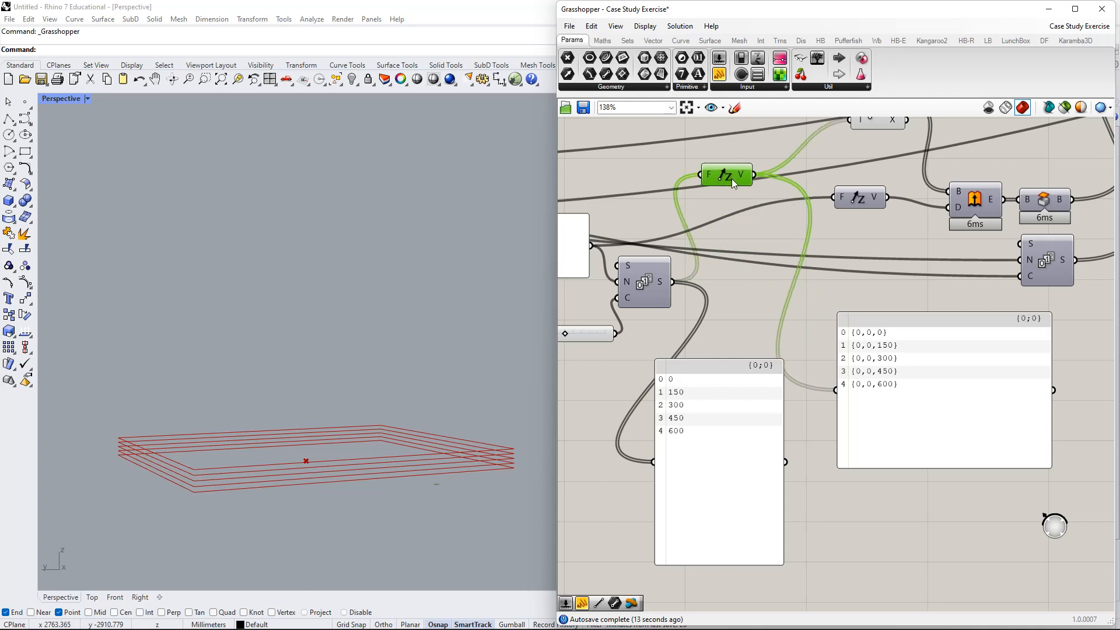
{"action": "right_click_drag", "start_coordinate": [721, 168], "coordinate": [750, 252]}
{"action": "left_click_drag", "start_coordinate": [938, 467], "coordinate": [960, 518]}
{"action": "key", "text": "Delete"}
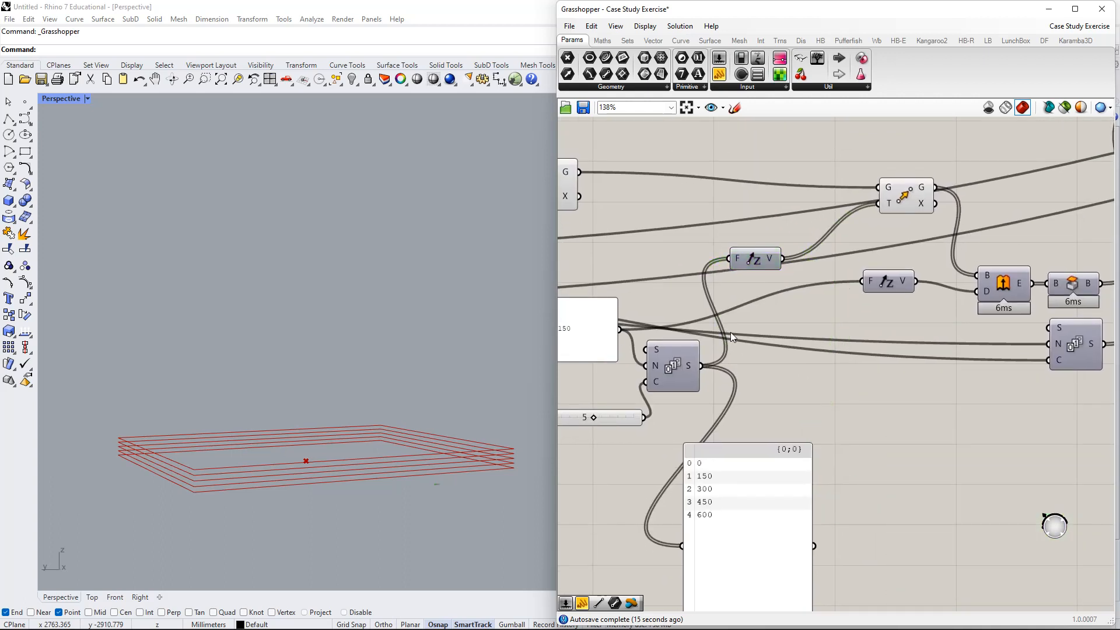
- Change the floor spacing panel from 150 back to 2000
{"action": "right_click_drag", "start_coordinate": [664, 349], "coordinate": [761, 321]}
{"action": "left_click", "coordinate": [660, 305]}
{"action": "double_click", "coordinate": [663, 311]}
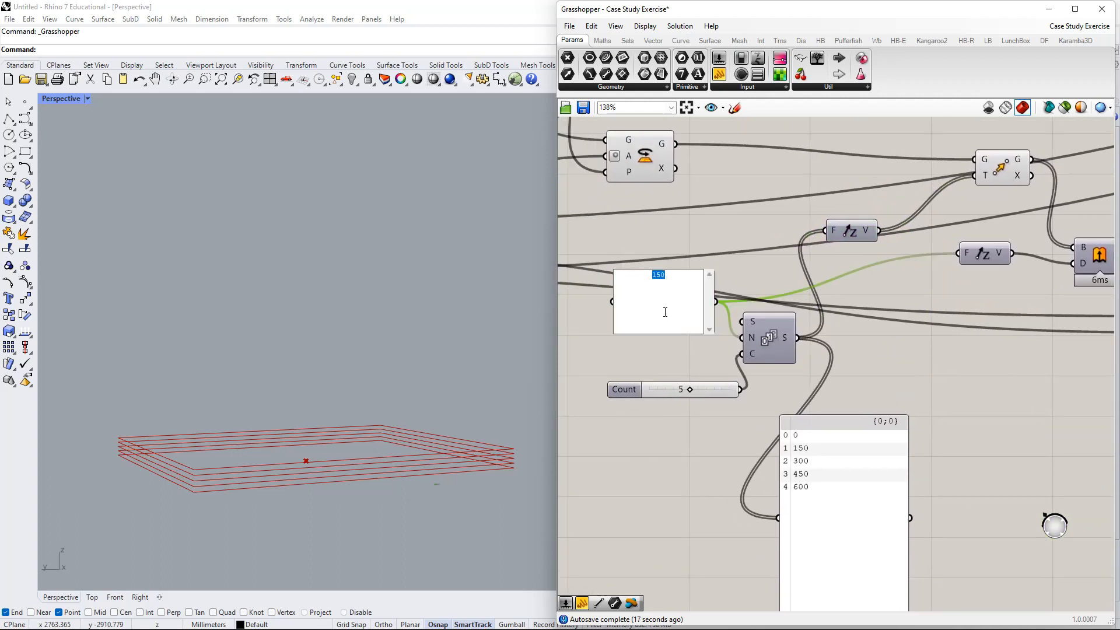
{"action": "type", "text": "2000"}
{"action": "left_click", "coordinate": [701, 358]}
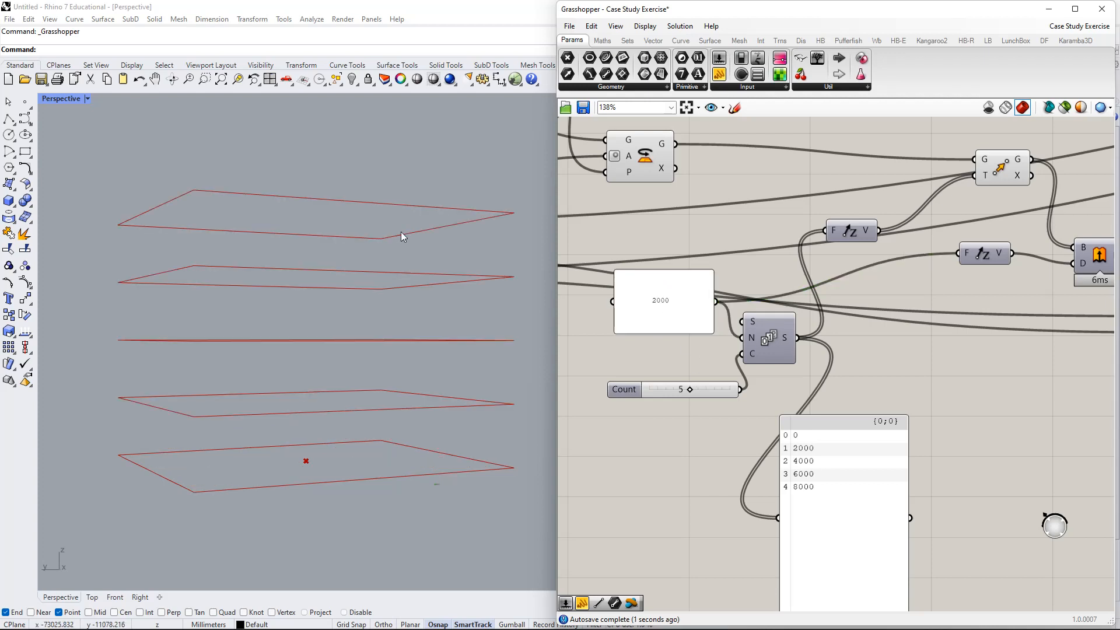
- Orbit the floor stack, then nudge the upper Unit Z and move Move up-left
{"action": "right_click_drag", "start_coordinate": [440, 245], "coordinate": [442, 409]}
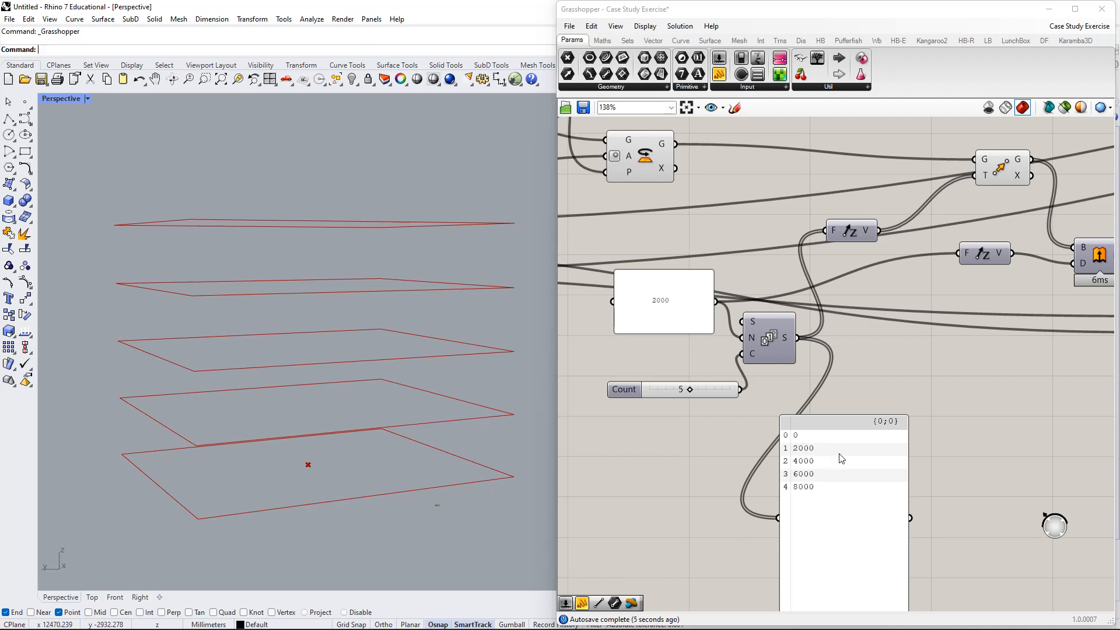
{"action": "right_click_drag", "start_coordinate": [824, 404], "coordinate": [783, 462]}
{"action": "left_click", "coordinate": [846, 270]}
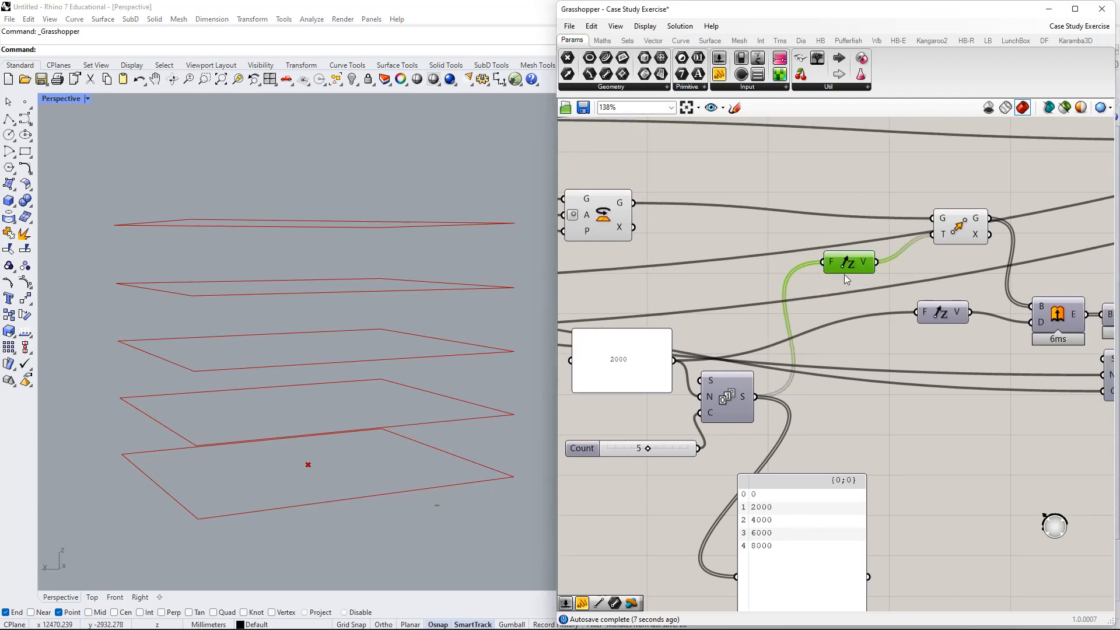
{"action": "left_click_drag", "start_coordinate": [846, 279], "coordinate": [843, 287]}
{"action": "left_click_drag", "start_coordinate": [960, 224], "coordinate": [953, 199]}
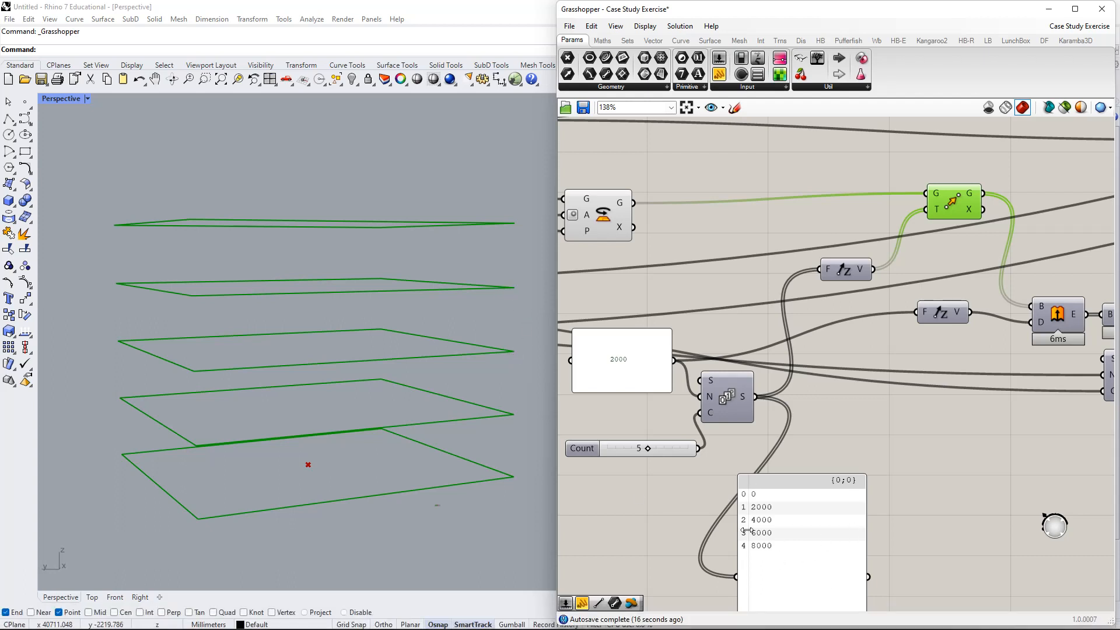
- Move the floor values panel higher and to the upper left
{"action": "right_click_drag", "start_coordinate": [492, 301], "coordinate": [488, 321]}
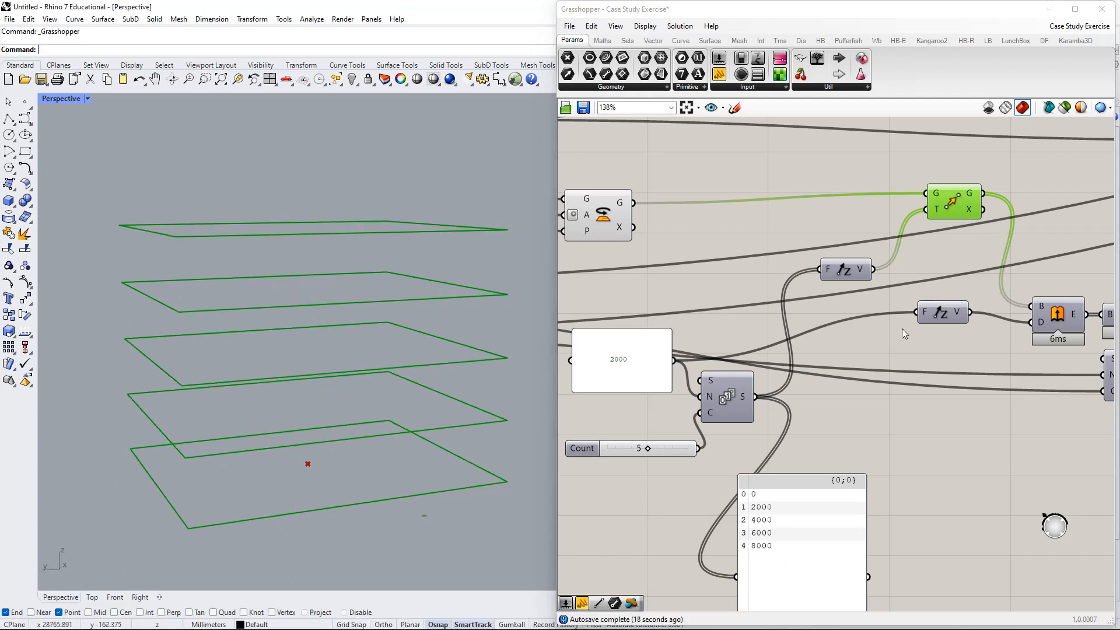
{"action": "right_click_drag", "start_coordinate": [908, 334], "coordinate": [833, 334]}
{"action": "left_click_drag", "start_coordinate": [732, 513], "coordinate": [773, 116]}
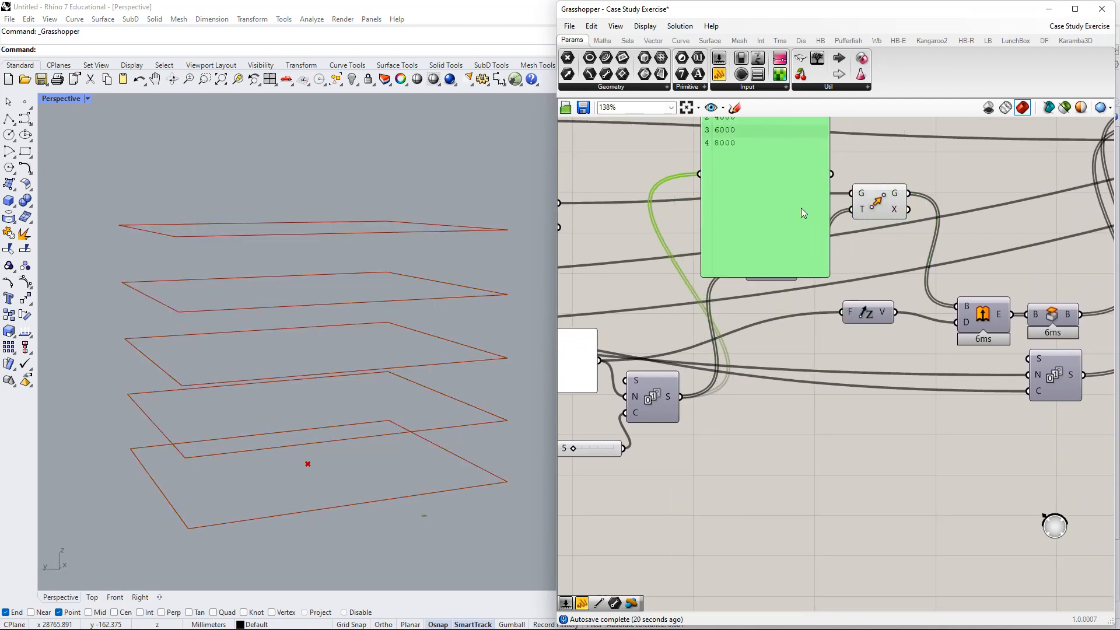
{"action": "right_click_drag", "start_coordinate": [784, 215], "coordinate": [733, 471]}
{"action": "left_click_drag", "start_coordinate": [732, 471], "coordinate": [729, 401]}
{"action": "right_click_drag", "start_coordinate": [819, 410], "coordinate": [775, 328]}
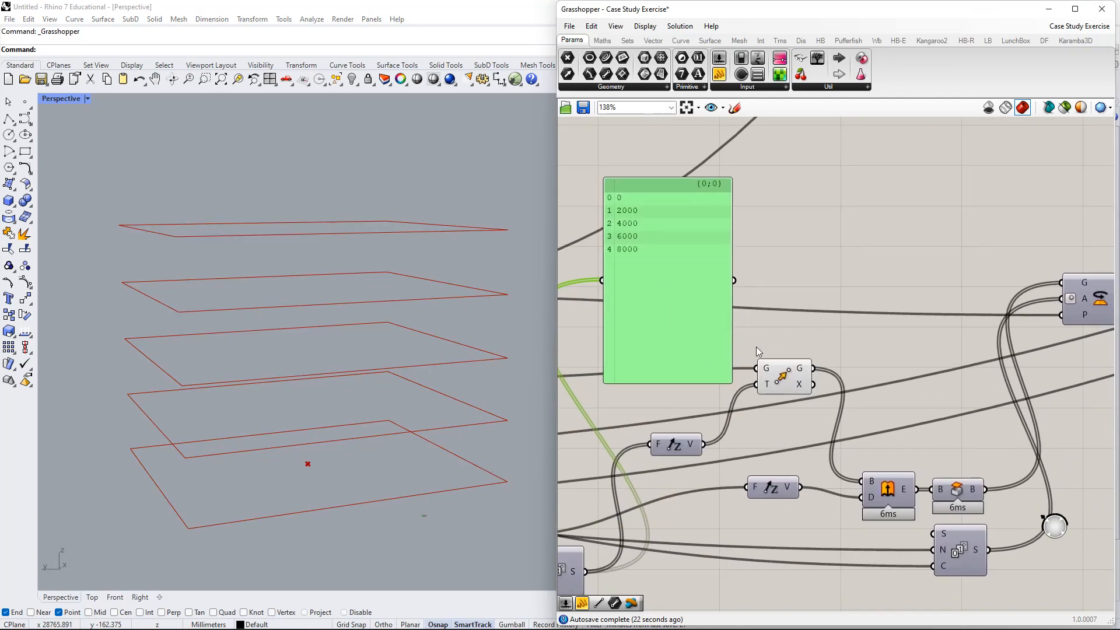
{"action": "left_click_drag", "start_coordinate": [662, 298], "coordinate": [648, 252]}
- Adjust the Move, lower Unit Z and Extrude components into a cleaner arrangement
{"action": "right_click_drag", "start_coordinate": [782, 417], "coordinate": [766, 389]}
{"action": "left_click_drag", "start_coordinate": [771, 352], "coordinate": [760, 356]}
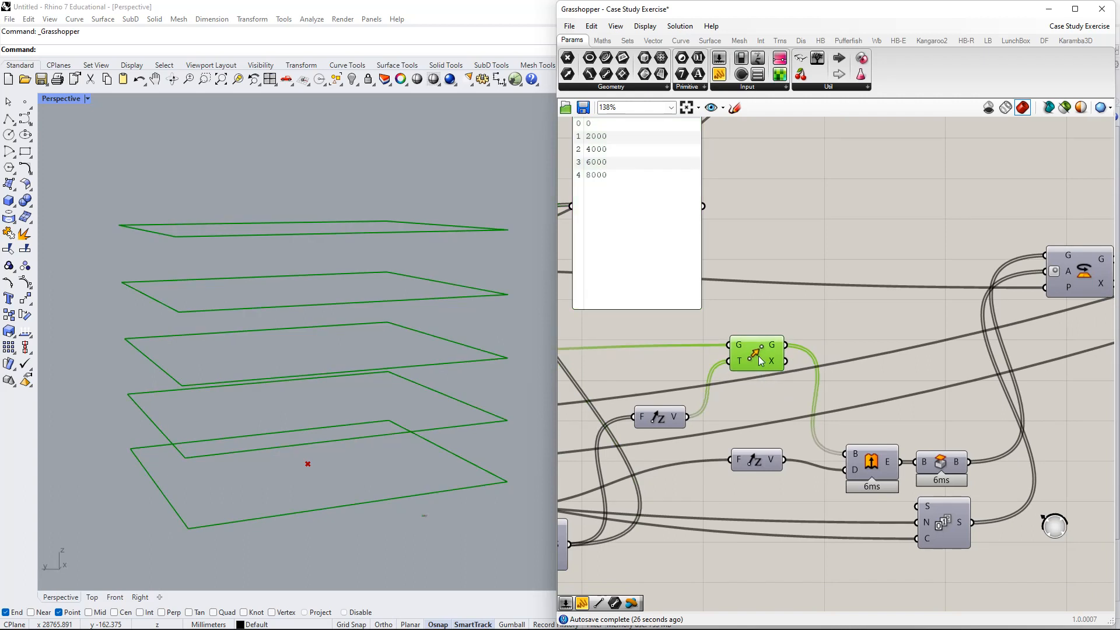
{"action": "right_click_drag", "start_coordinate": [760, 360], "coordinate": [769, 307]}
{"action": "left_click_drag", "start_coordinate": [763, 398], "coordinate": [769, 423]}
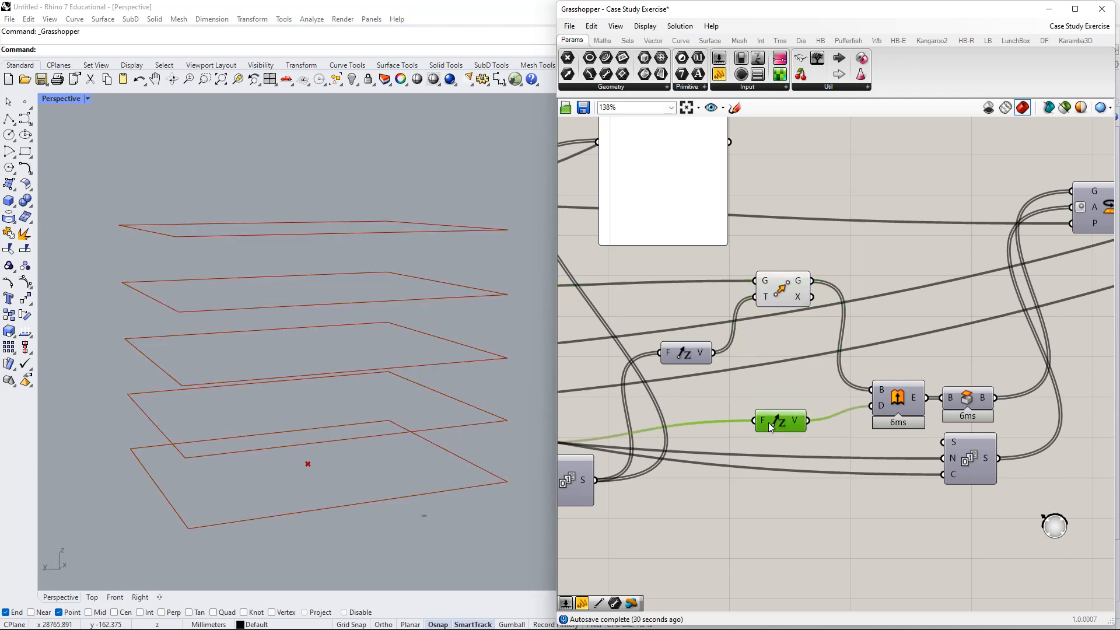
{"action": "right_click_drag", "start_coordinate": [777, 422], "coordinate": [735, 402]}
{"action": "left_click_drag", "start_coordinate": [861, 385], "coordinate": [858, 367]}
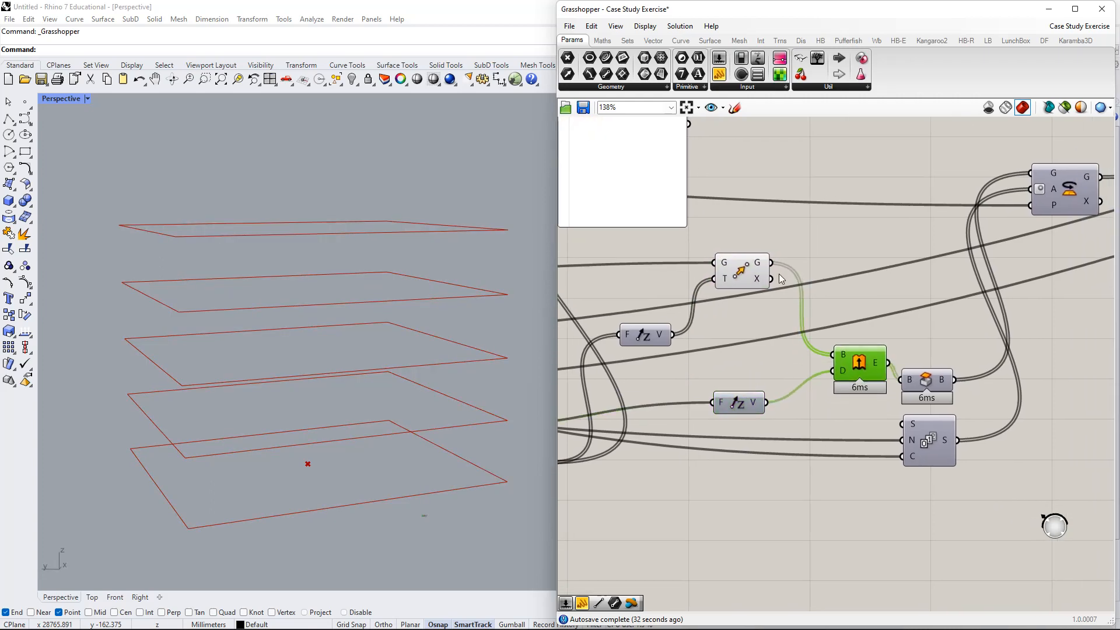
{"action": "right_click_drag", "start_coordinate": [755, 271], "coordinate": [721, 385]}
{"action": "left_click_drag", "start_coordinate": [720, 386], "coordinate": [717, 376]}
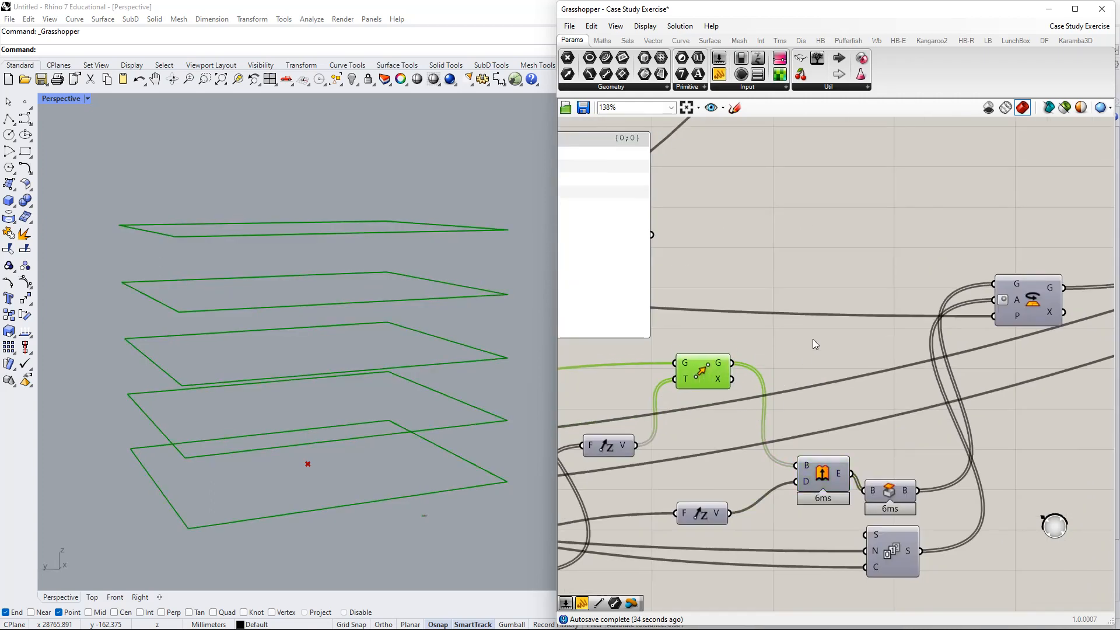
- Add a Panel fed by Move's G output, enlarged to list the five moved 10000×10000 rectangles
{"action": "double_click", "coordinate": [841, 267]}
{"action": "type", "text": "panel"}
{"action": "key", "text": "Return"}
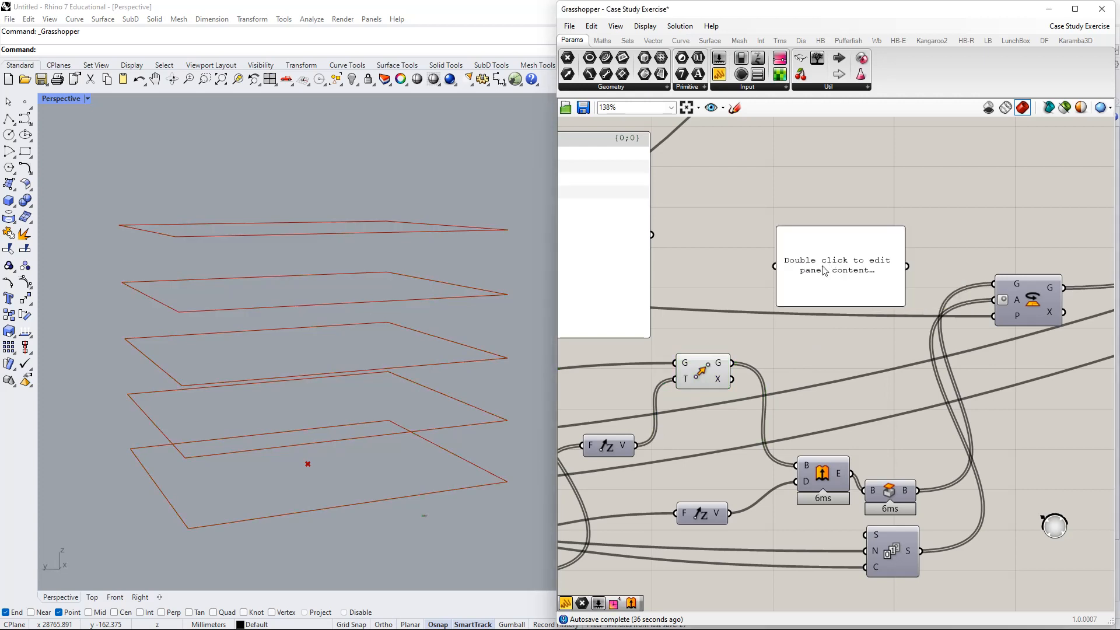
{"action": "left_click_drag", "start_coordinate": [798, 275], "coordinate": [731, 367]}
{"action": "left_click_drag", "start_coordinate": [850, 249], "coordinate": [827, 226]}
{"action": "right_click_drag", "start_coordinate": [865, 291], "coordinate": [836, 345]}
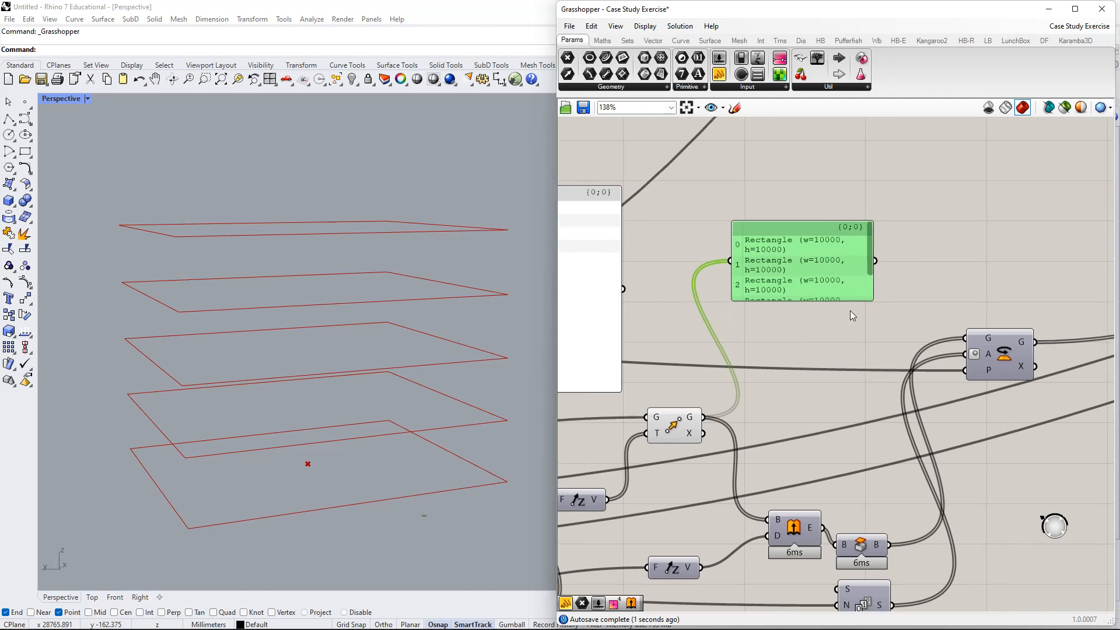
{"action": "left_click_drag", "start_coordinate": [873, 304], "coordinate": [933, 317]}
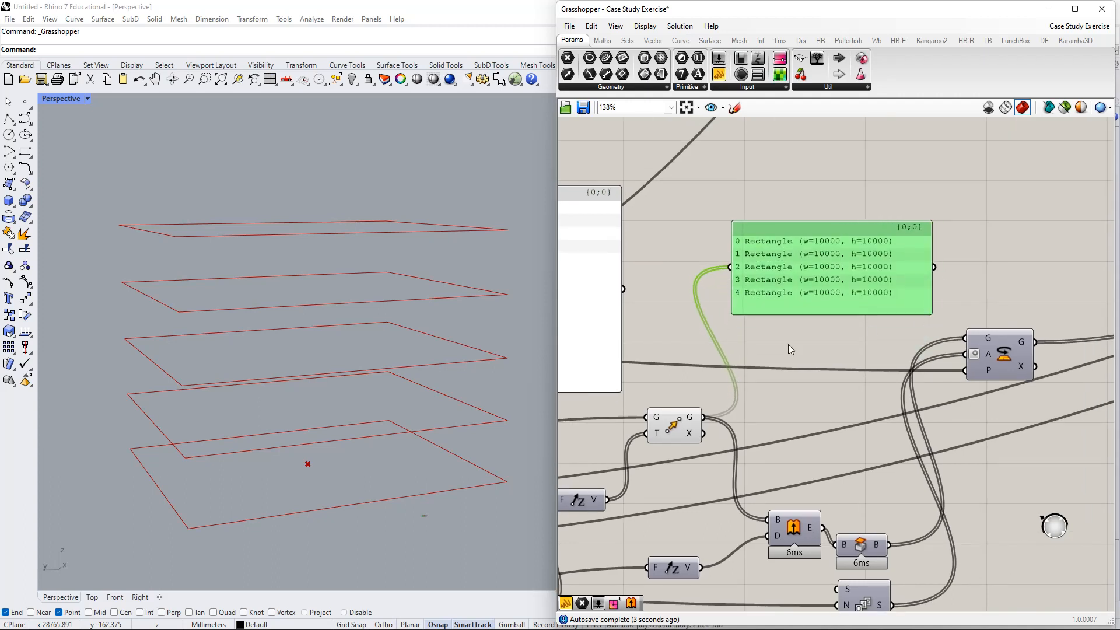
- Show the rotated base rectangle in a single-line panel, resized and moved down-left
{"action": "scroll", "coordinate": [774, 329], "scroll_direction": "down", "scroll_amount": 1}
{"action": "right_click_drag", "start_coordinate": [702, 374], "coordinate": [906, 327]}
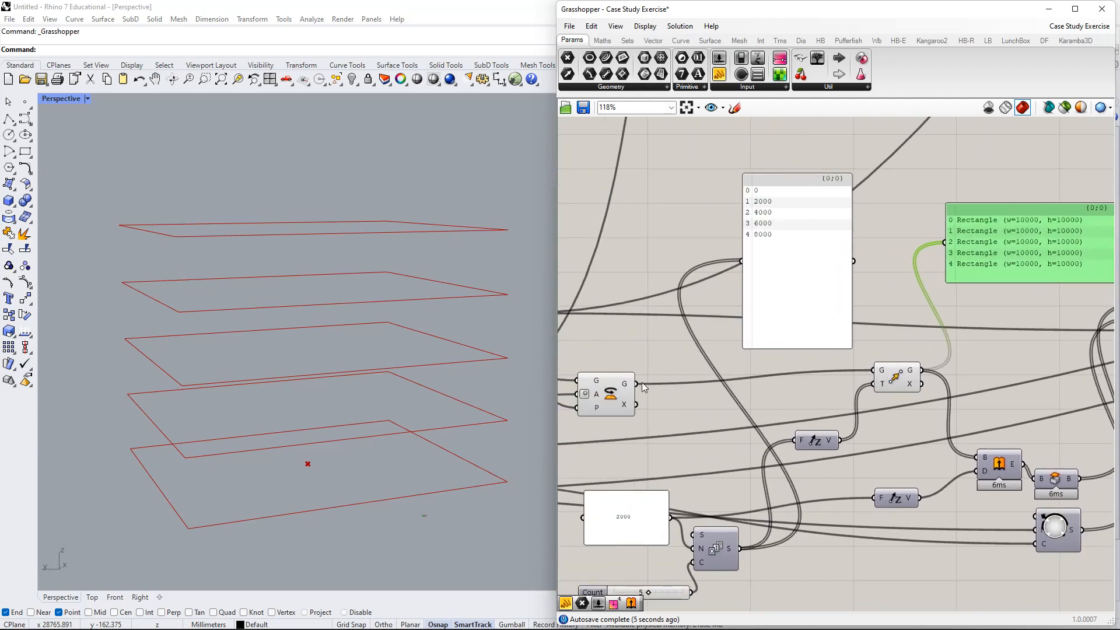
{"action": "left_click_drag", "start_coordinate": [636, 384], "coordinate": [741, 261]}
{"action": "left_click_drag", "start_coordinate": [852, 295], "coordinate": [920, 284]}
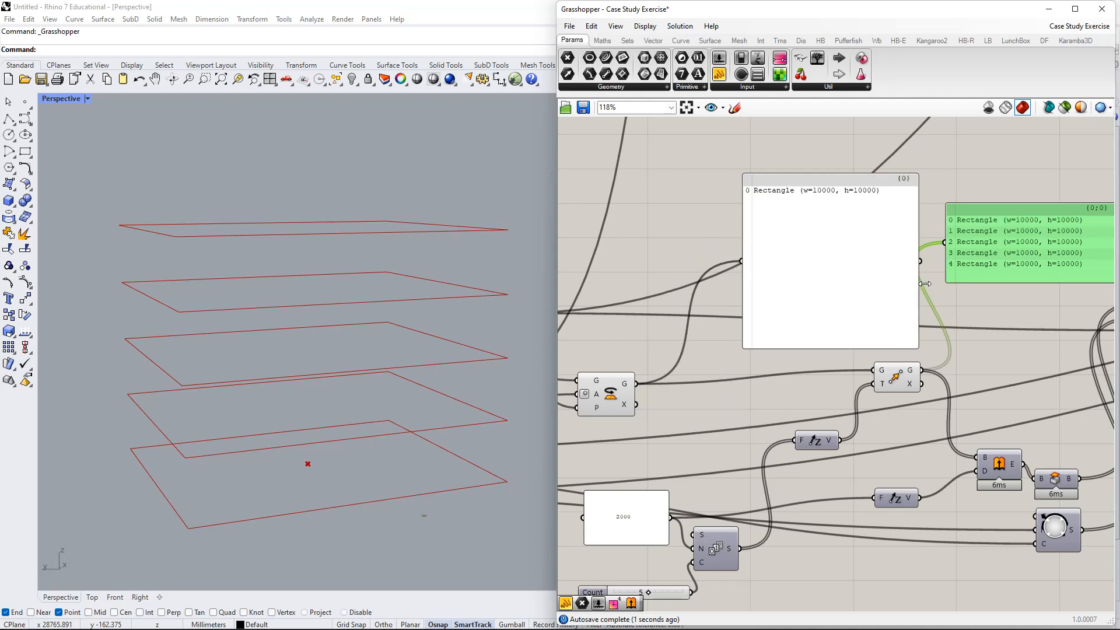
{"action": "left_click_drag", "start_coordinate": [846, 355], "coordinate": [846, 237]}
{"action": "left_click_drag", "start_coordinate": [842, 200], "coordinate": [796, 253]}
- Rearrange the canvas, moving the Unit Z component up beside the Move component
{"action": "left_click", "coordinate": [896, 373]}
{"action": "scroll", "coordinate": [876, 382], "scroll_direction": "up", "scroll_amount": 3}
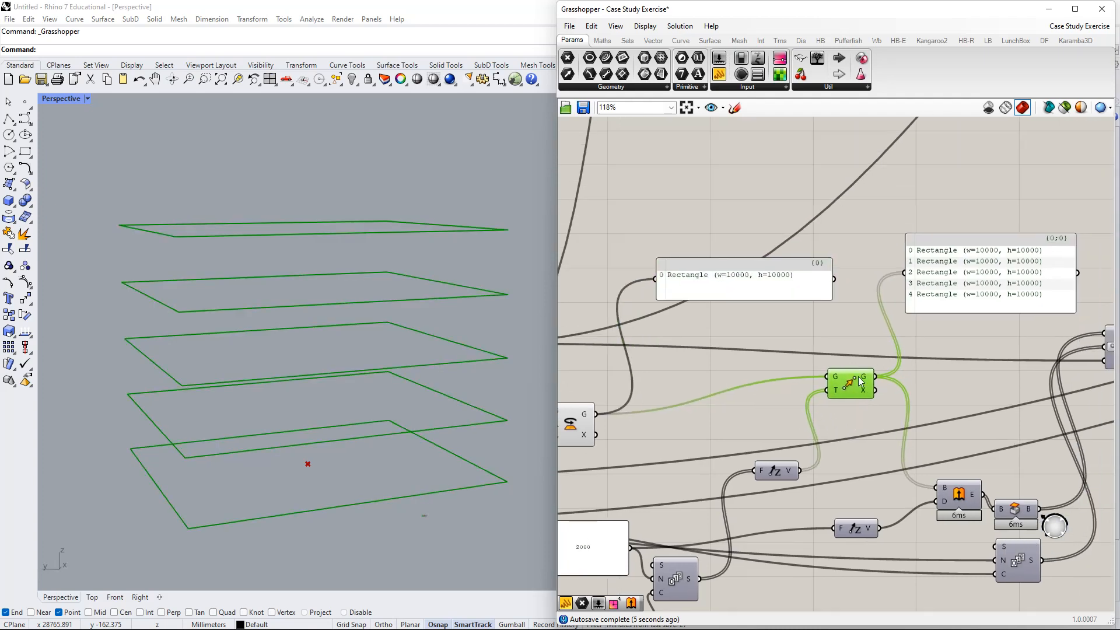
{"action": "scroll", "coordinate": [840, 390], "scroll_direction": "down", "scroll_amount": 2}
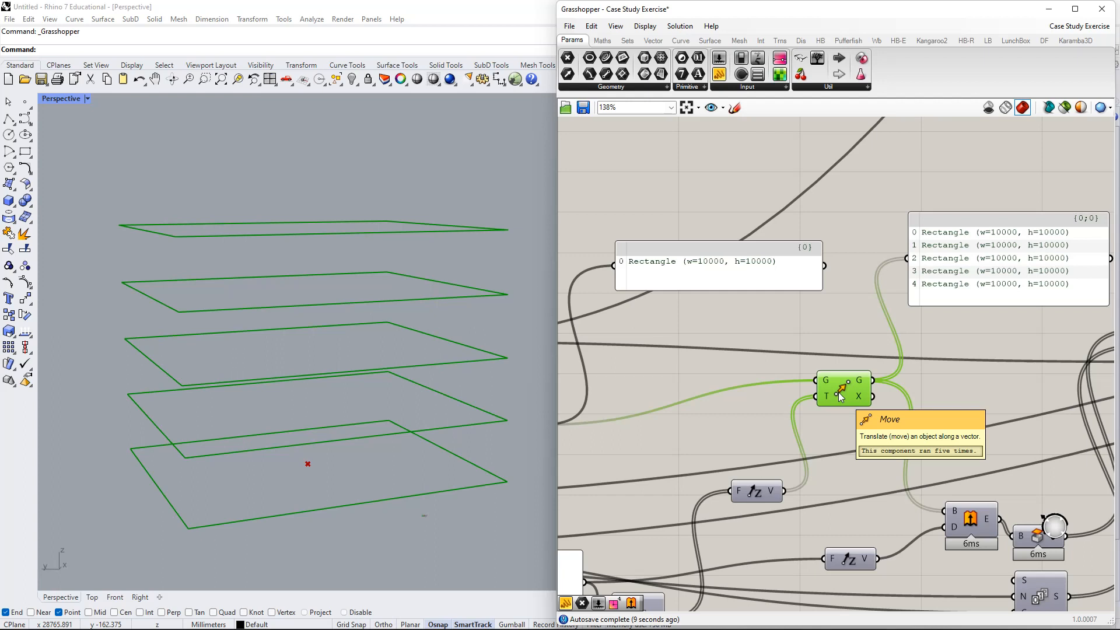
{"action": "right_click_drag", "start_coordinate": [839, 392], "coordinate": [813, 338]}
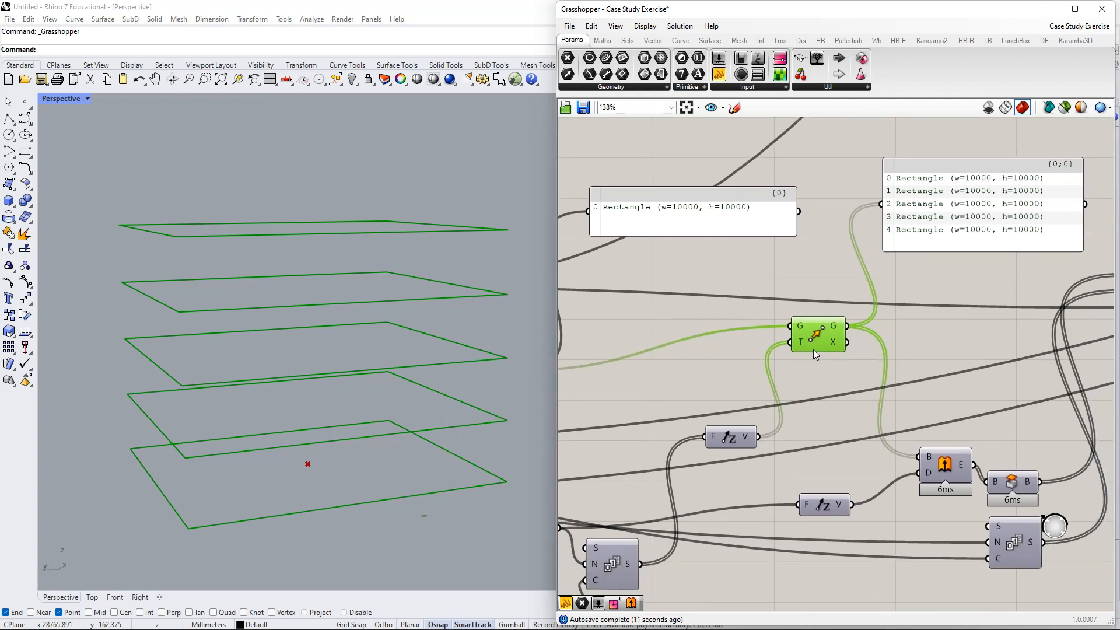
{"action": "left_click_drag", "start_coordinate": [737, 445], "coordinate": [739, 376]}
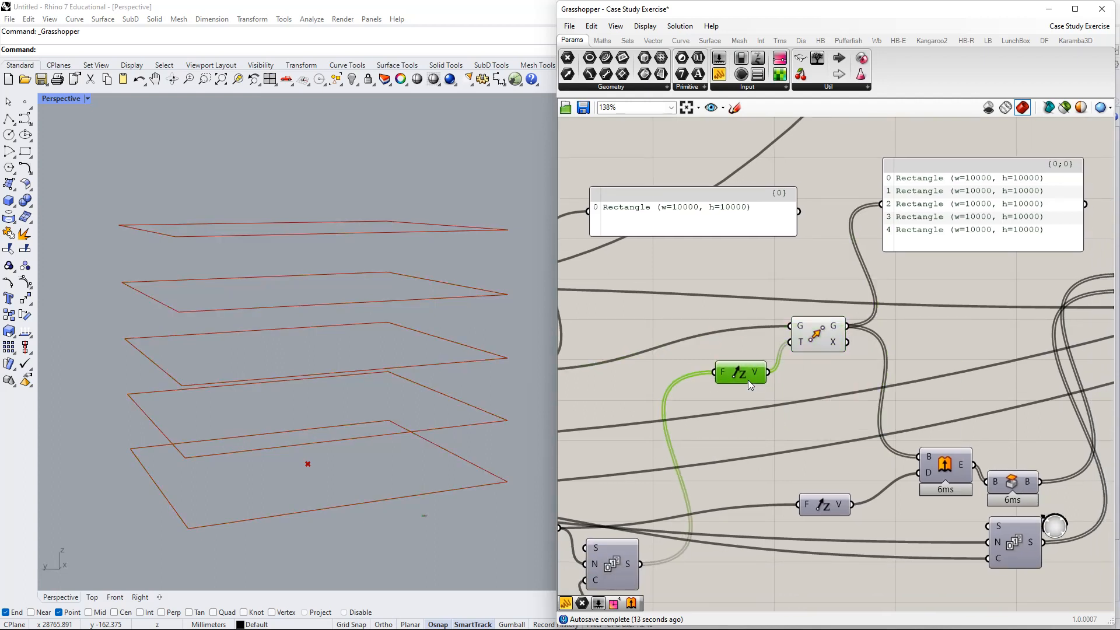
{"action": "right_click_drag", "start_coordinate": [844, 353], "coordinate": [943, 354]}
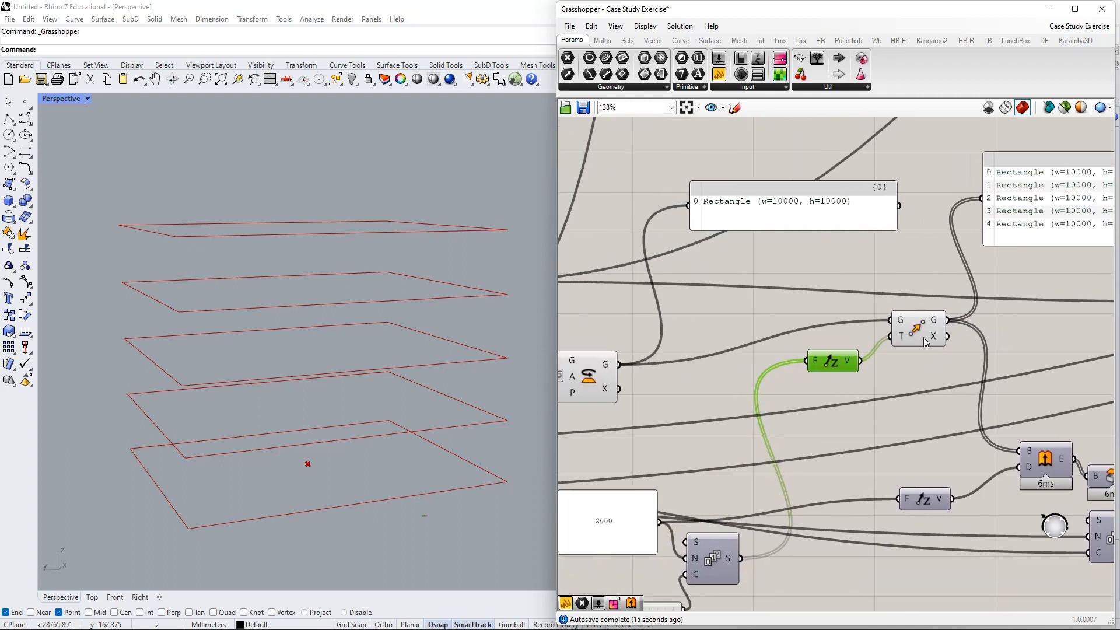
{"action": "right_click_drag", "start_coordinate": [881, 294], "coordinate": [840, 361]}
{"action": "left_click_drag", "start_coordinate": [822, 284], "coordinate": [852, 263]}
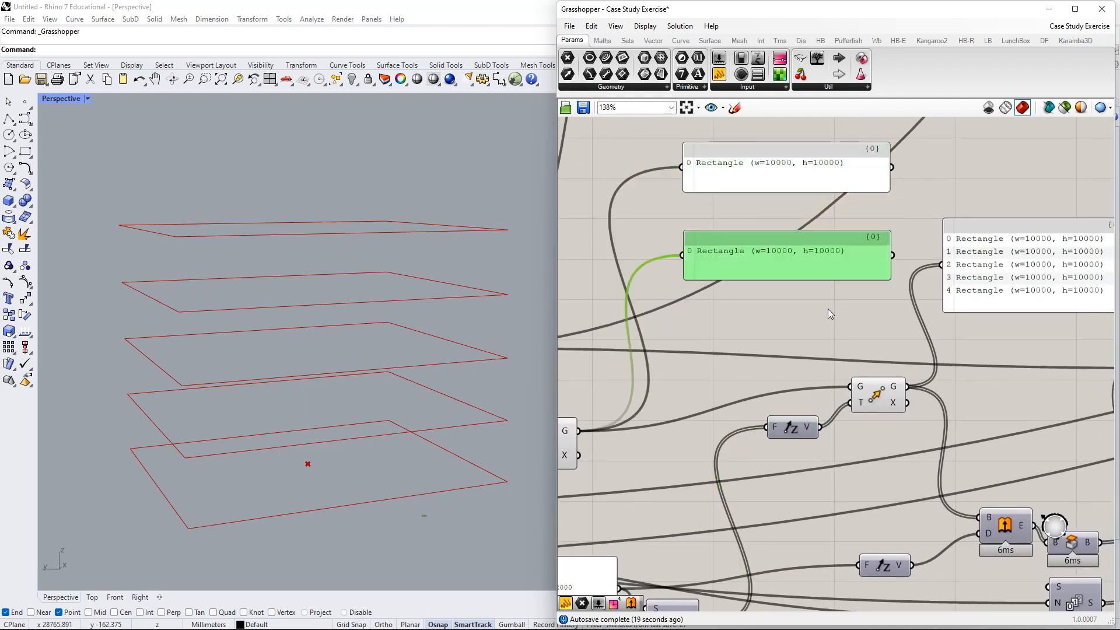
- Wire Unit Z's vector output into the panel and stretch it to show vectors {0,0,0} through {0,0,8000}
{"action": "left_click_drag", "start_coordinate": [788, 429], "coordinate": [683, 260]}
{"action": "right_click_drag", "start_coordinate": [877, 345], "coordinate": [860, 411]}
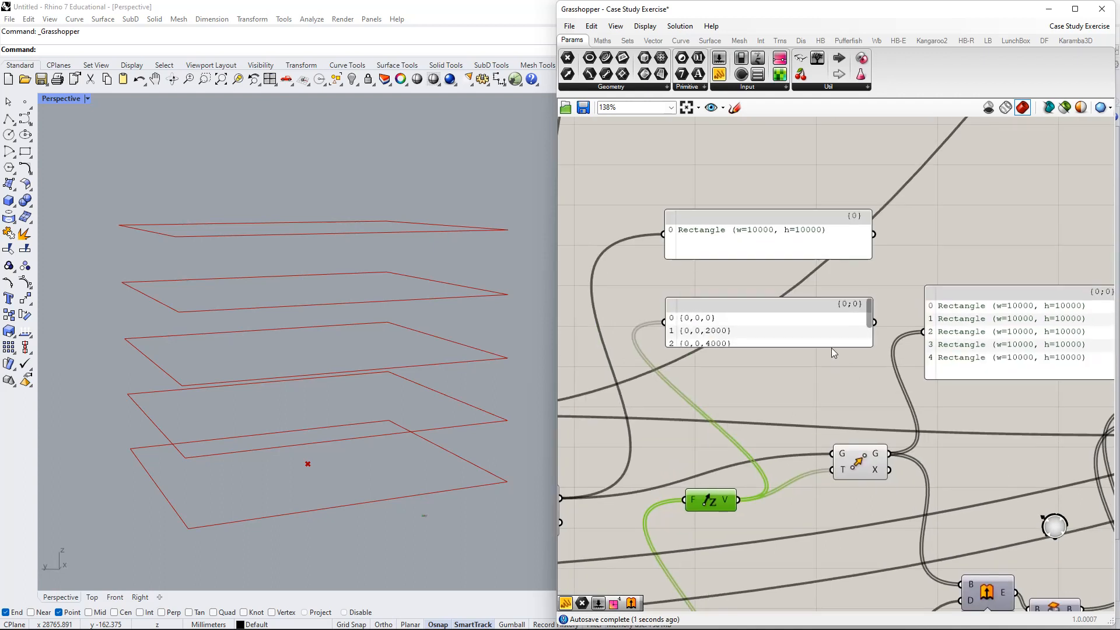
{"action": "left_click_drag", "start_coordinate": [832, 347], "coordinate": [871, 350]}
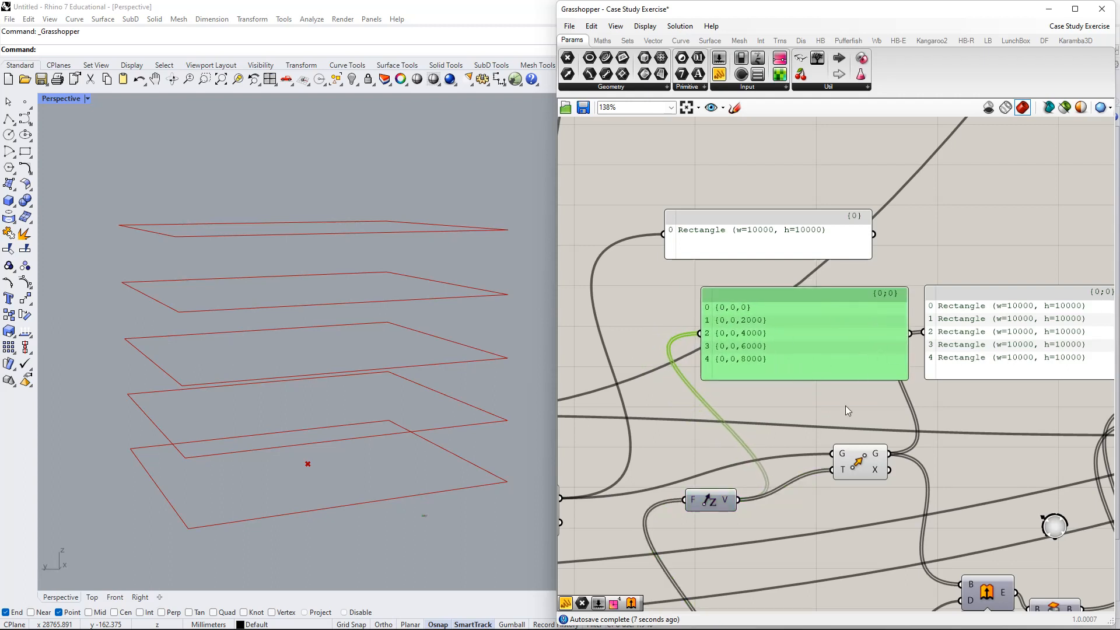
{"action": "right_click_drag", "start_coordinate": [845, 405], "coordinate": [819, 348]}
{"action": "left_click_drag", "start_coordinate": [968, 303], "coordinate": [971, 342]}
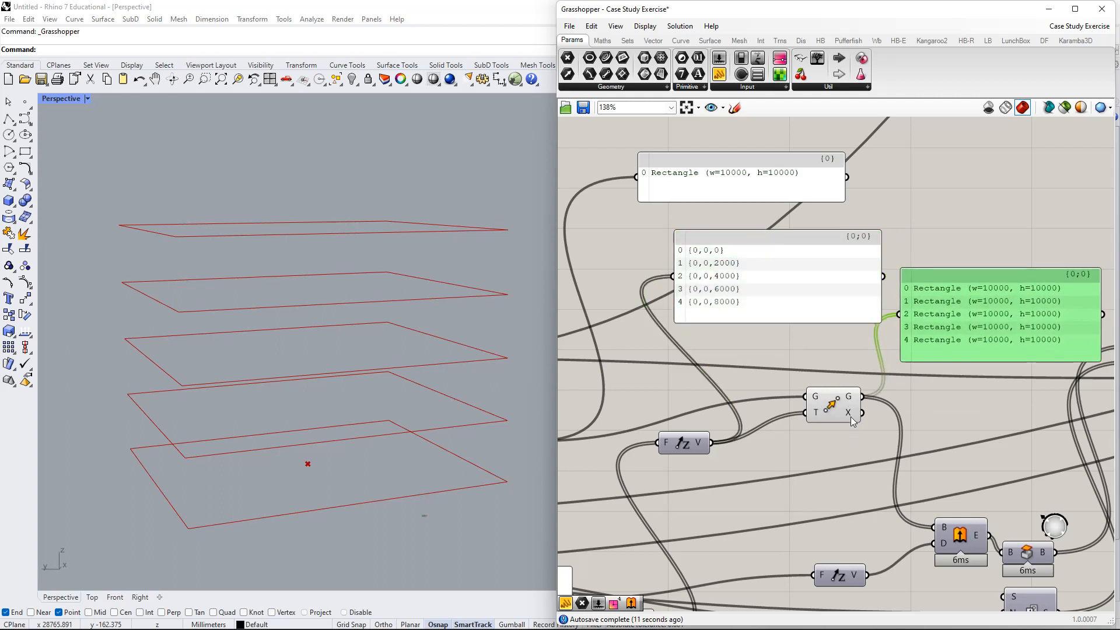
{"action": "mouse_move", "coordinate": [851, 417]}
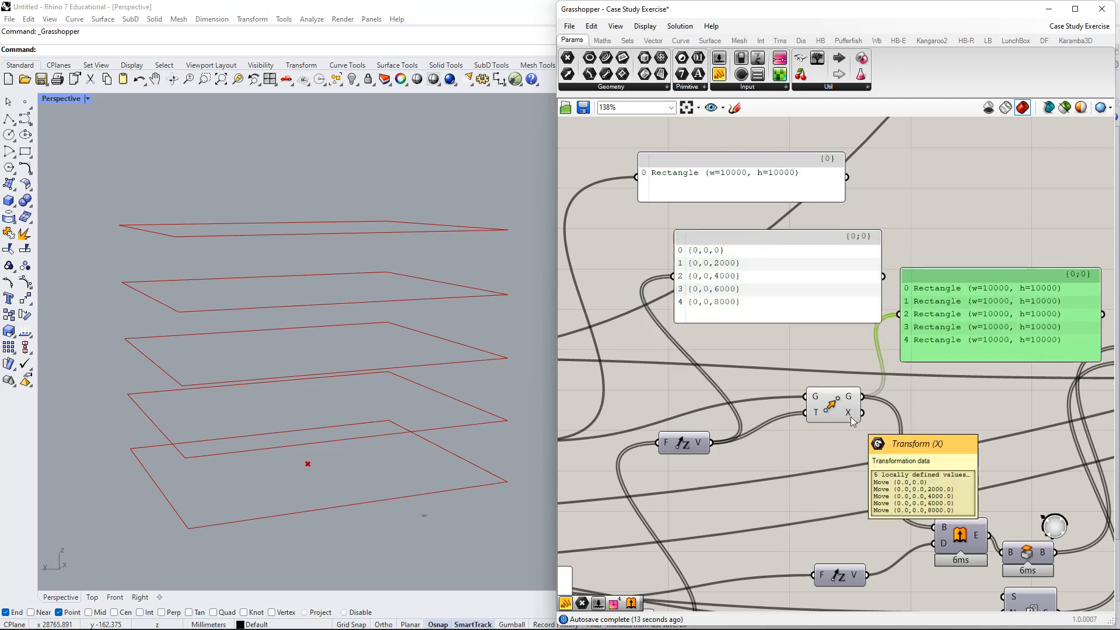
{"action": "right_click_drag", "start_coordinate": [850, 417], "coordinate": [644, 364]}
- Create a panel with // and feed it Move's transform data, enlarged to show all five values
{"action": "double_click", "coordinate": [714, 362]}
{"action": "type", "text": "//"}
{"action": "key", "text": "Return"}
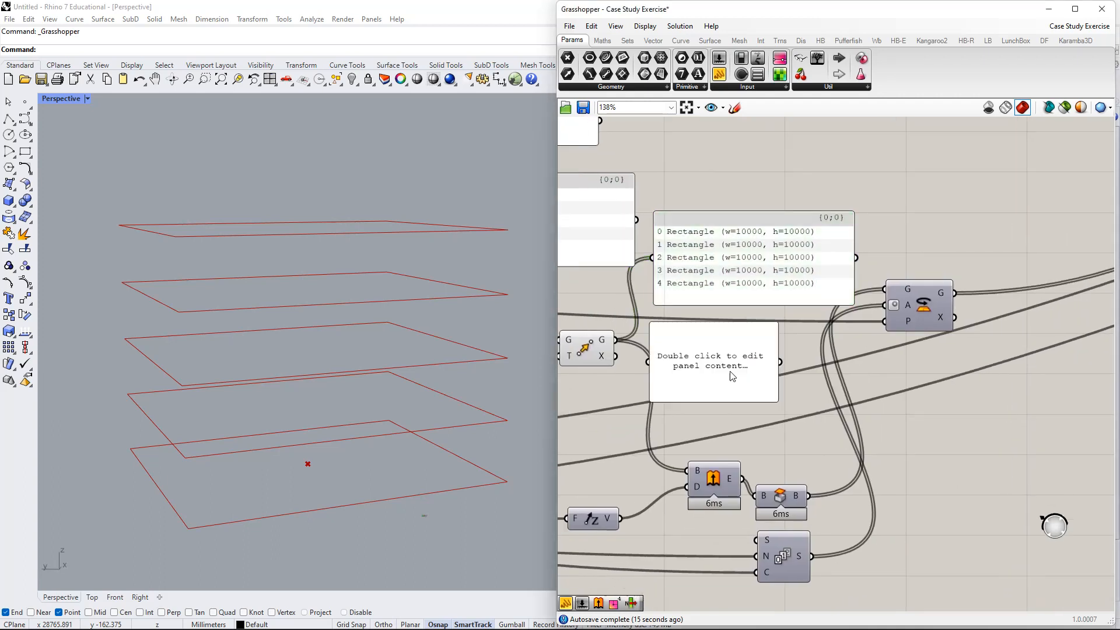
{"action": "left_click_drag", "start_coordinate": [706, 357], "coordinate": [616, 356]}
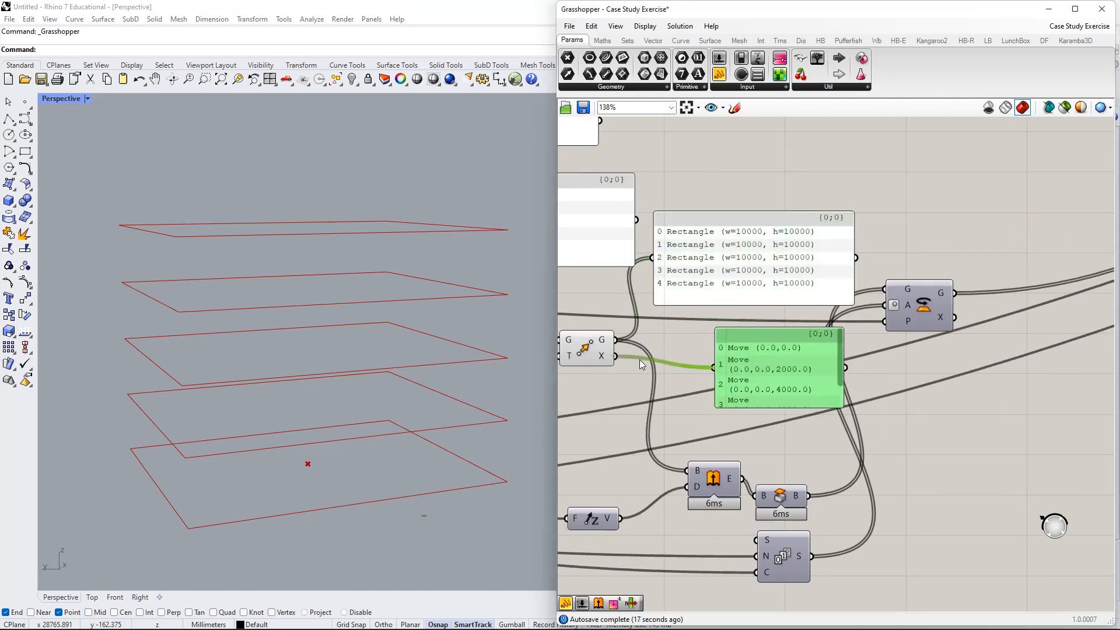
{"action": "right_click_drag", "start_coordinate": [636, 362], "coordinate": [674, 340]}
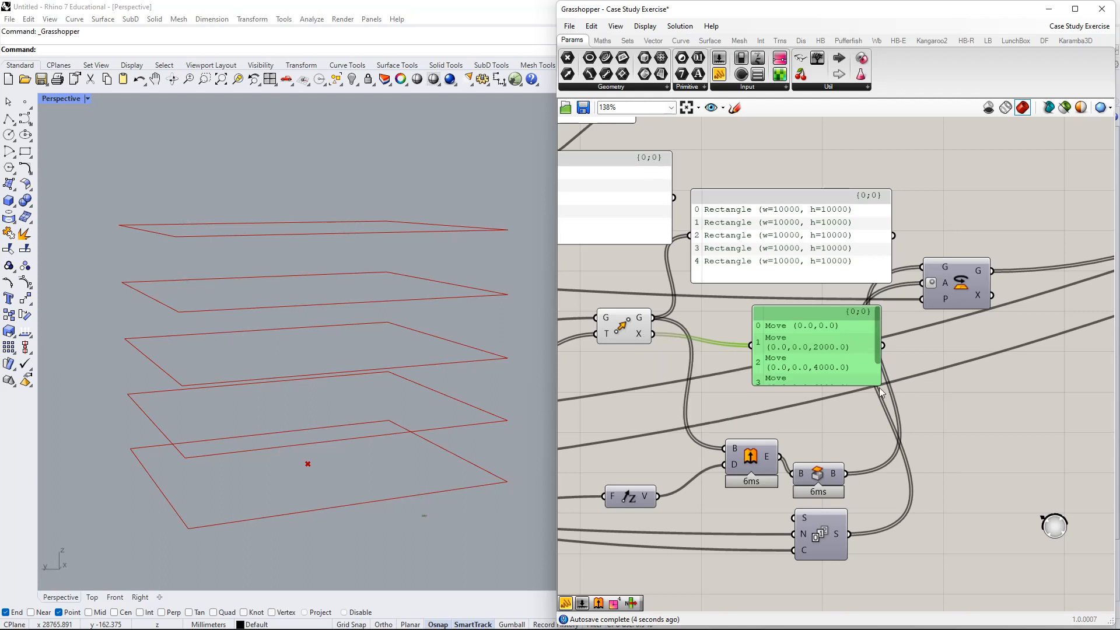
{"action": "left_click_drag", "start_coordinate": [880, 387], "coordinate": [966, 391]}
- Stack the transform panel beneath the rectangle list panel to compare the values
{"action": "left_click_drag", "start_coordinate": [896, 375], "coordinate": [832, 350]}
{"action": "left_click_drag", "start_coordinate": [796, 385], "coordinate": [811, 210]}
{"action": "left_click_drag", "start_coordinate": [775, 274], "coordinate": [785, 205]}
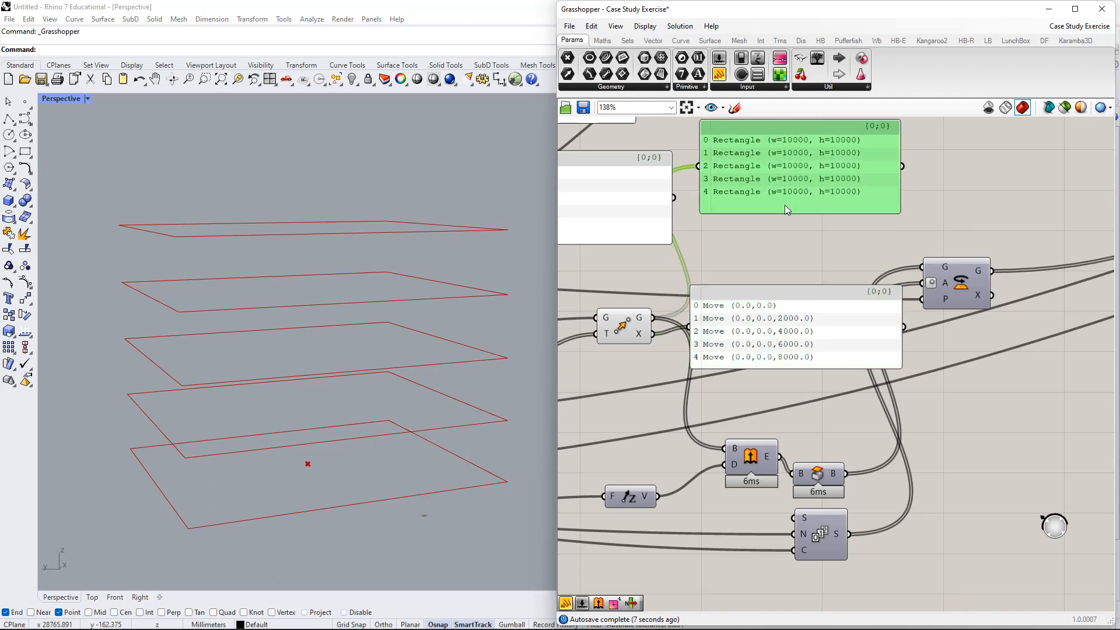
{"action": "left_click_drag", "start_coordinate": [772, 330], "coordinate": [784, 265]}
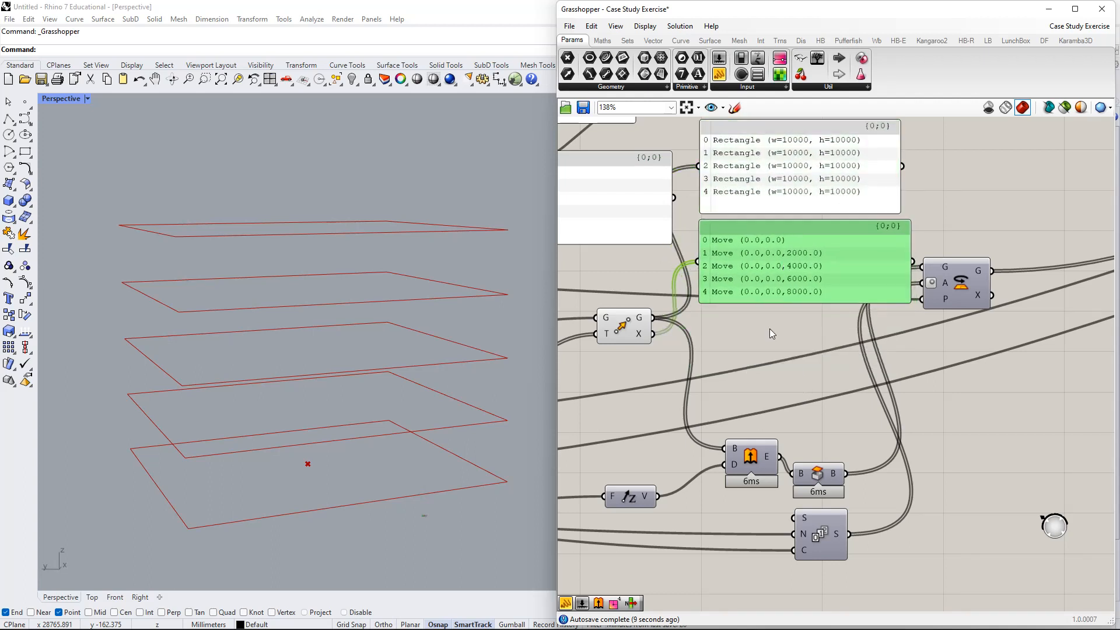
{"action": "right_click_drag", "start_coordinate": [769, 327], "coordinate": [846, 387]}
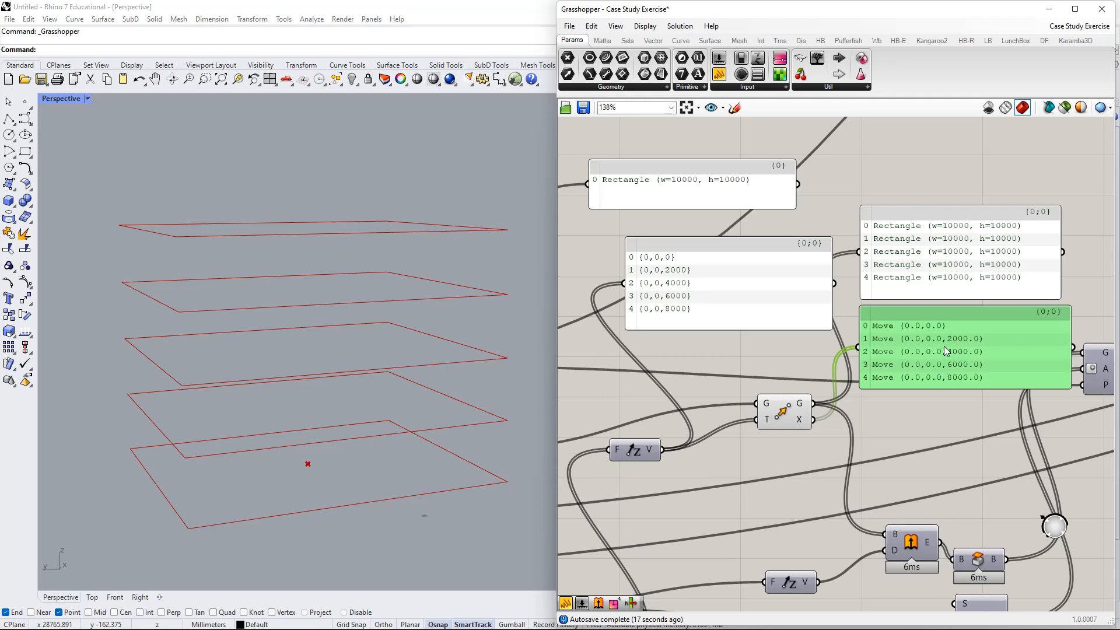
- Tidy the canvas layout by moving the Rotate and Move components
{"action": "right_click_drag", "start_coordinate": [868, 244], "coordinate": [813, 240]}
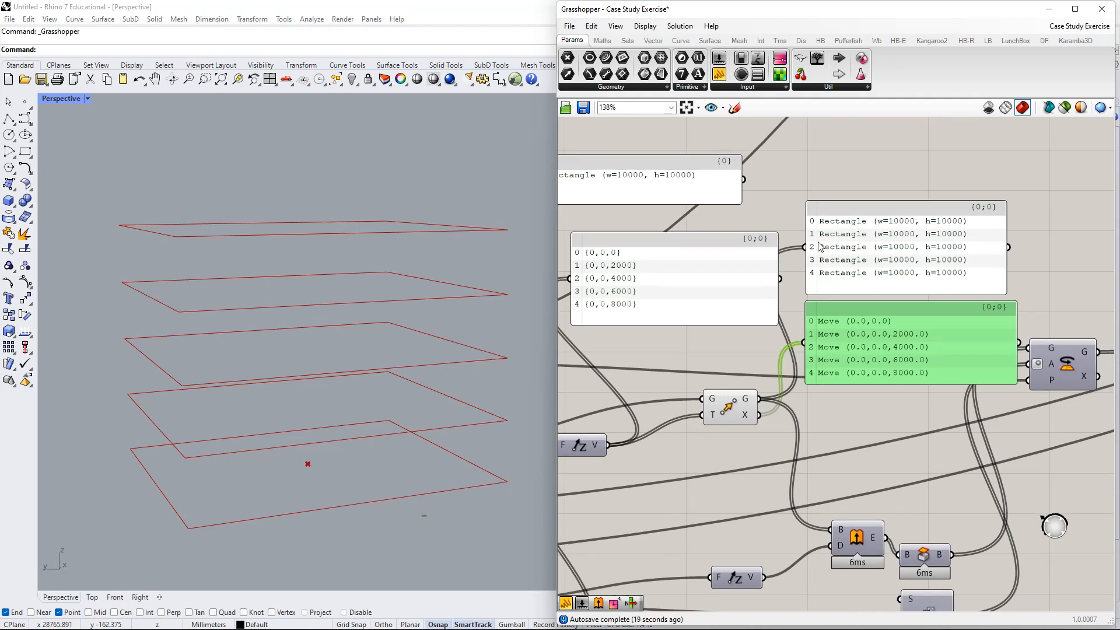
{"action": "right_click_drag", "start_coordinate": [1041, 413], "coordinate": [926, 378]}
{"action": "left_click_drag", "start_coordinate": [943, 346], "coordinate": [979, 389]}
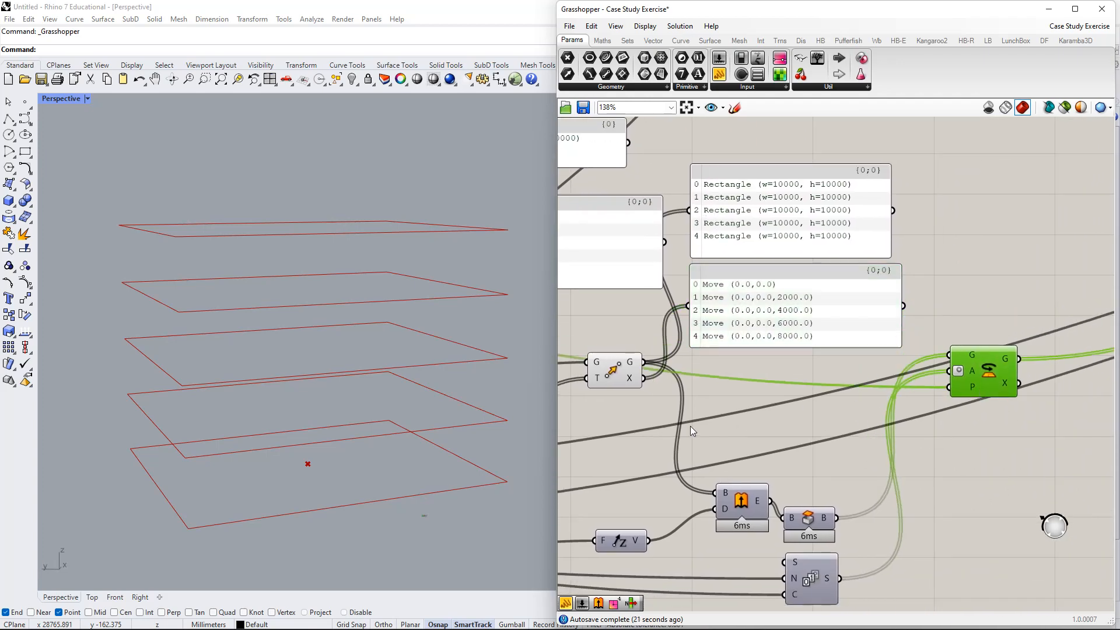
{"action": "scroll", "coordinate": [685, 394], "scroll_direction": "down", "scroll_amount": 4}
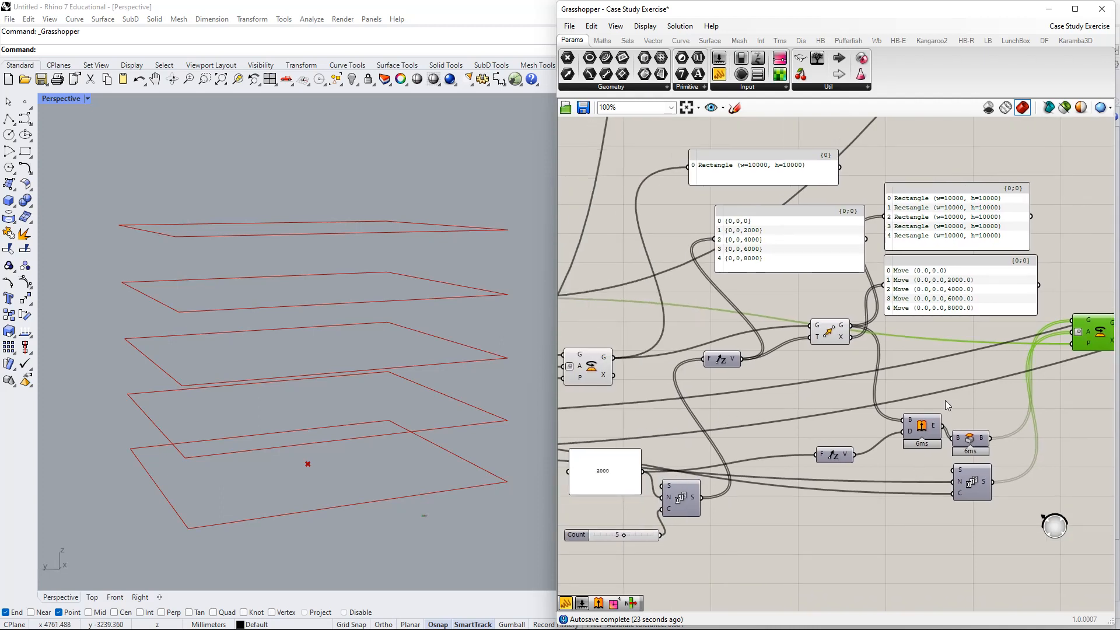
{"action": "right_click_drag", "start_coordinate": [823, 367], "coordinate": [731, 400]}
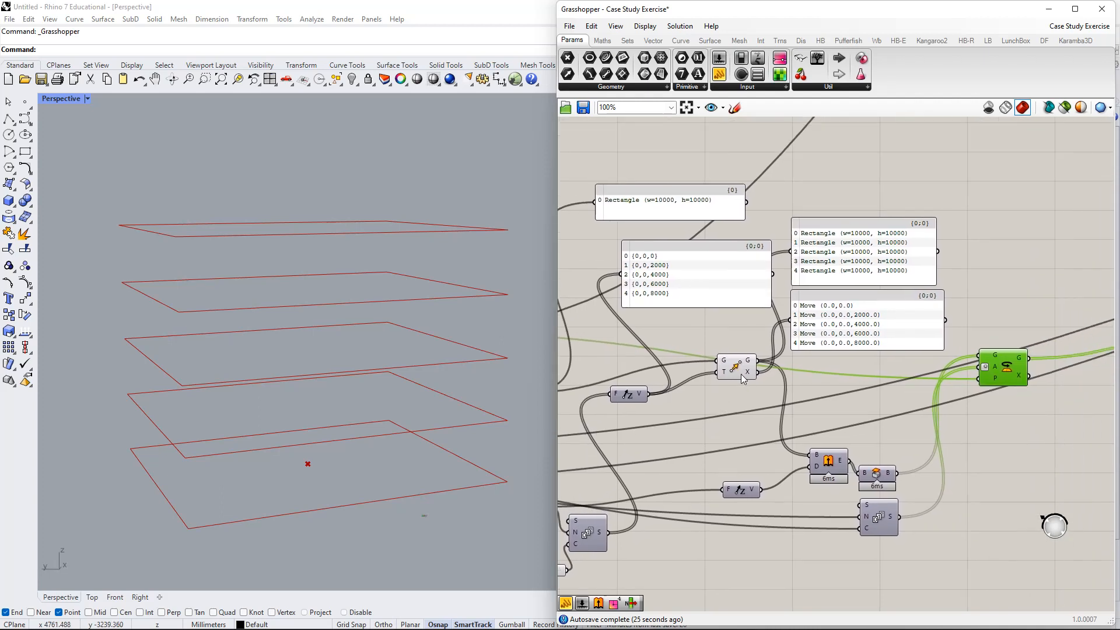
{"action": "left_click_drag", "start_coordinate": [735, 356], "coordinate": [725, 371]}
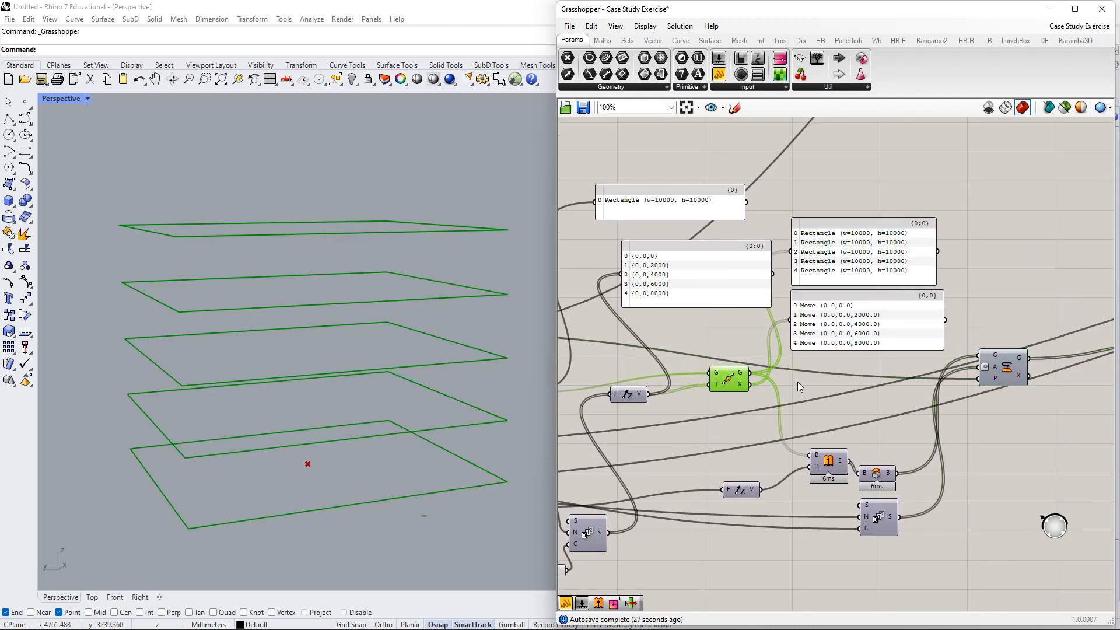
{"action": "right_click_drag", "start_coordinate": [799, 382], "coordinate": [786, 393]}
- Marquee-select the rectangle and transform inspection panels and delete them
{"action": "left_click_drag", "start_coordinate": [884, 369], "coordinate": [869, 252]}
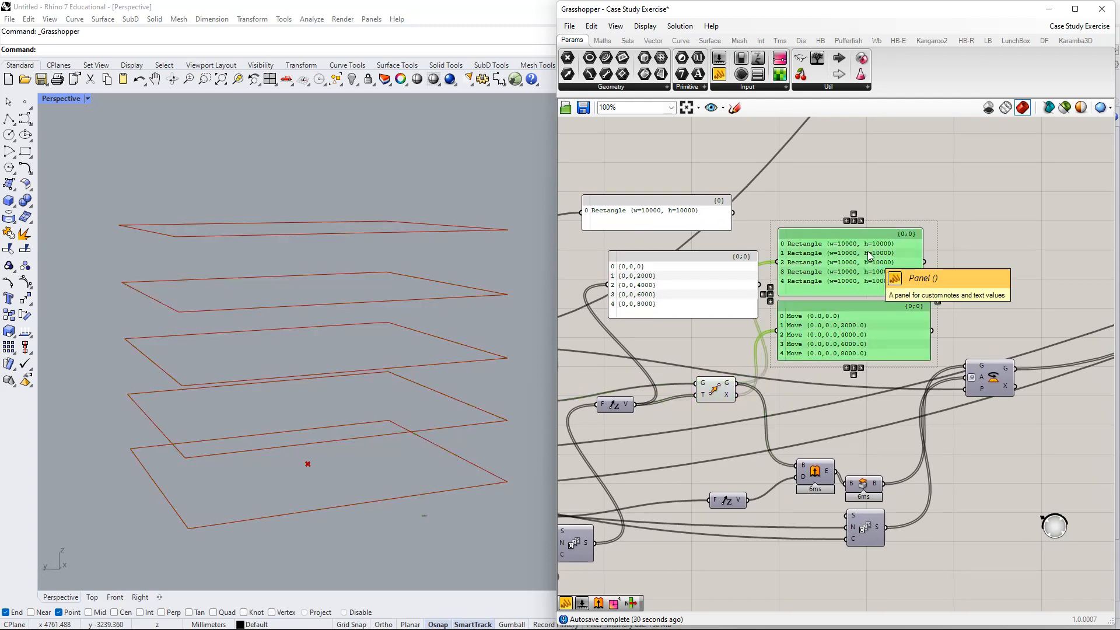
{"action": "key", "text": "Delete"}
{"action": "left_click_drag", "start_coordinate": [815, 282], "coordinate": [724, 178]}
{"action": "key", "text": "Delete"}
- Bring the Move and Extrude components into view and orbit the Rhino view of the outlines
{"action": "left_click_drag", "start_coordinate": [717, 396], "coordinate": [703, 399]}
{"action": "right_click_drag", "start_coordinate": [708, 383], "coordinate": [715, 337]}
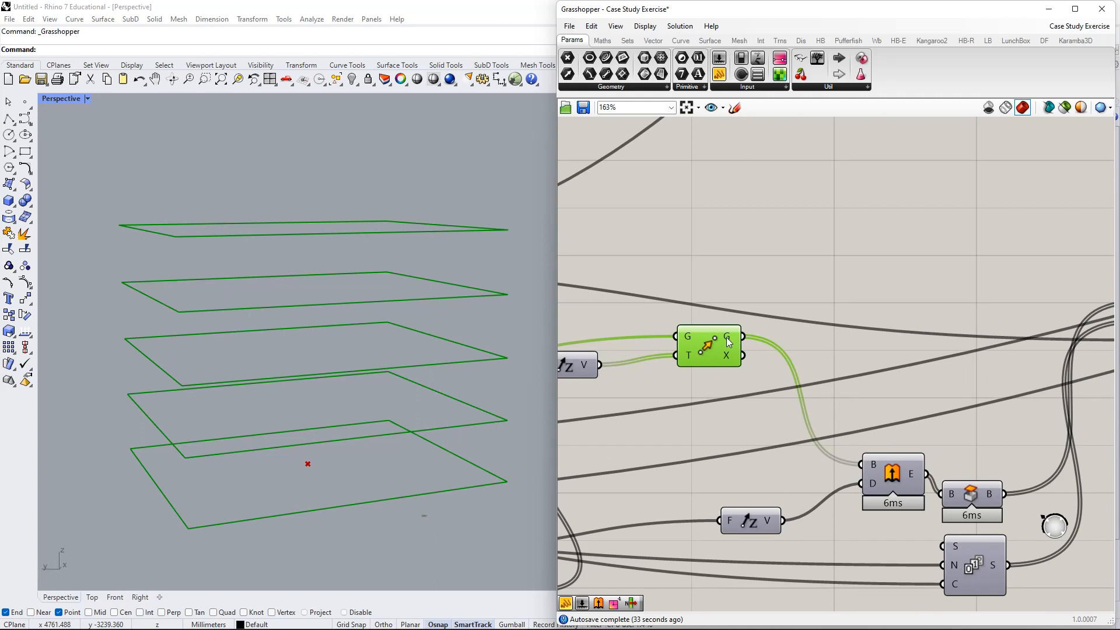
{"action": "right_click_drag", "start_coordinate": [868, 400], "coordinate": [827, 332]}
{"action": "right_click_drag", "start_coordinate": [407, 288], "coordinate": [433, 284]}
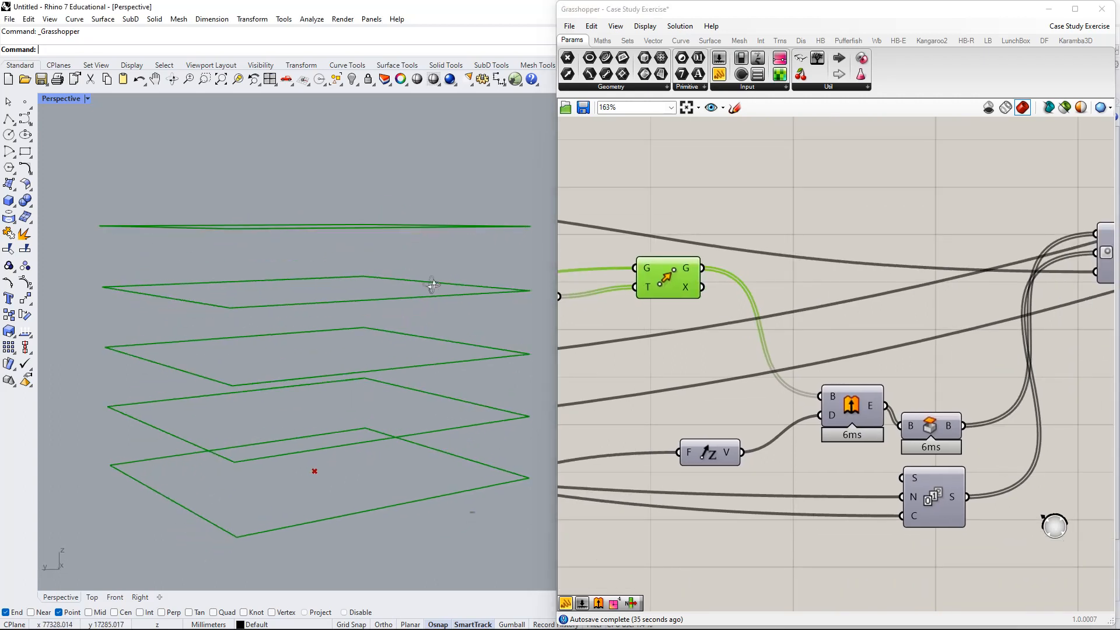
{"action": "right_click_drag", "start_coordinate": [990, 368], "coordinate": [894, 299]}
- Enable Preview on the Extrude component to display the red extruded tower mass
{"action": "left_click", "coordinate": [752, 327]}
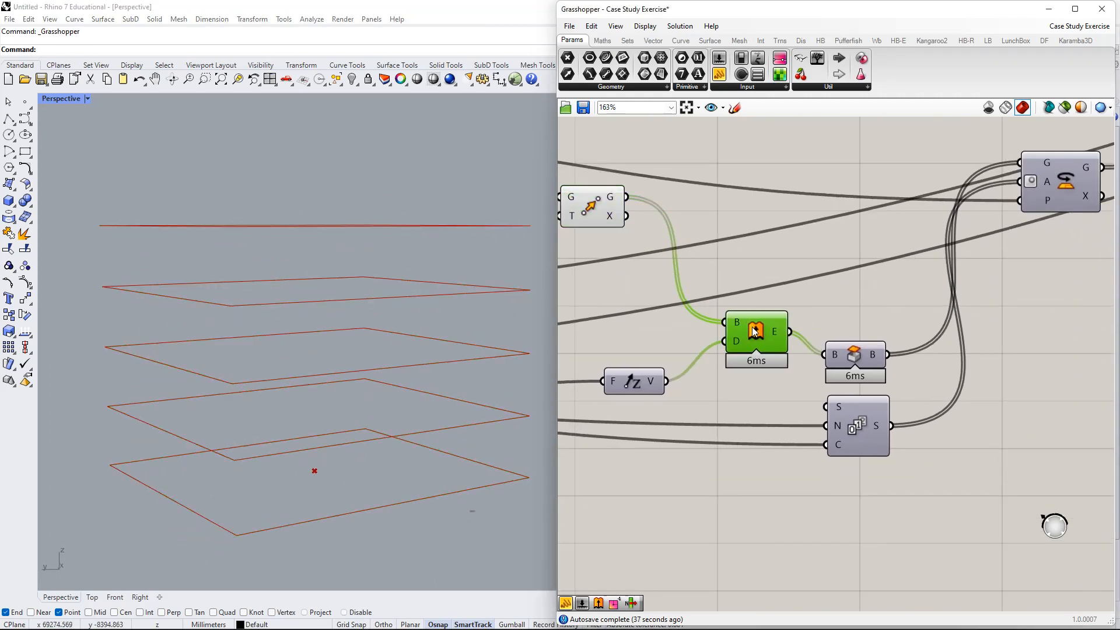
{"action": "right_click", "coordinate": [753, 331]}
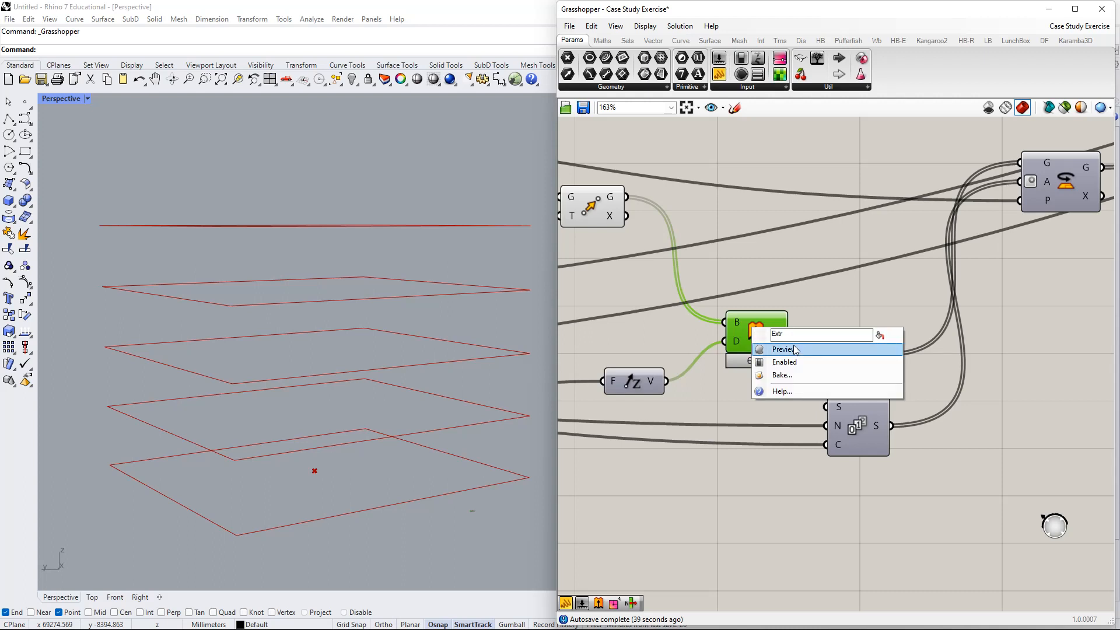
{"action": "left_click", "coordinate": [775, 348]}
- Place an Extrude component from the 'extrude' search, then delete the unwanted duplicate
{"action": "right_click_drag", "start_coordinate": [805, 316], "coordinate": [870, 248]}
{"action": "double_click", "coordinate": [871, 248]}
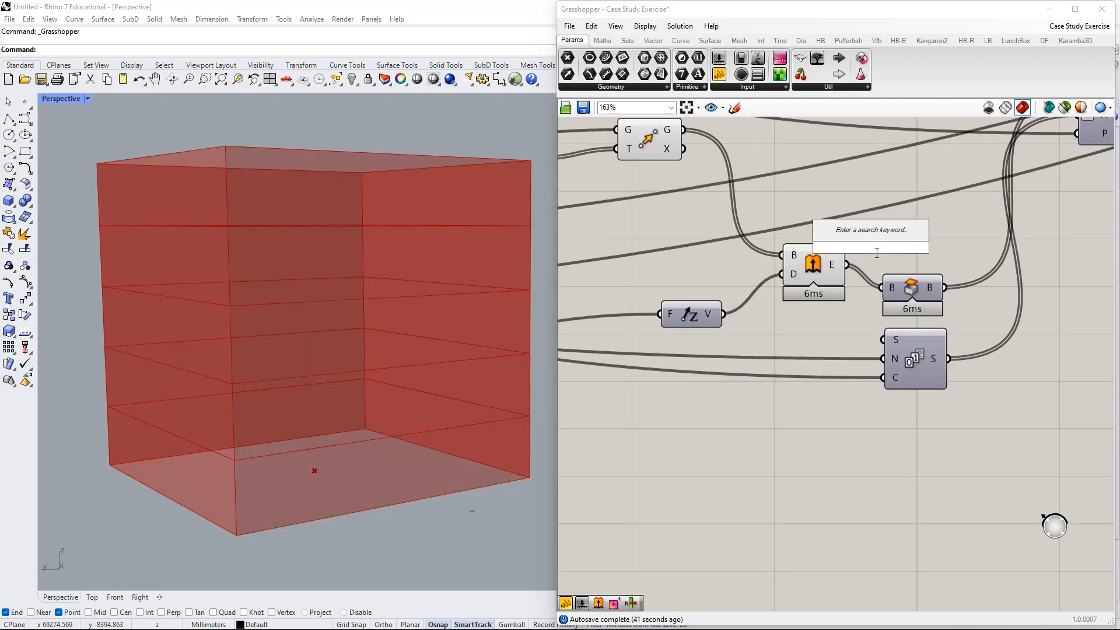
{"action": "type", "text": "extrude"}
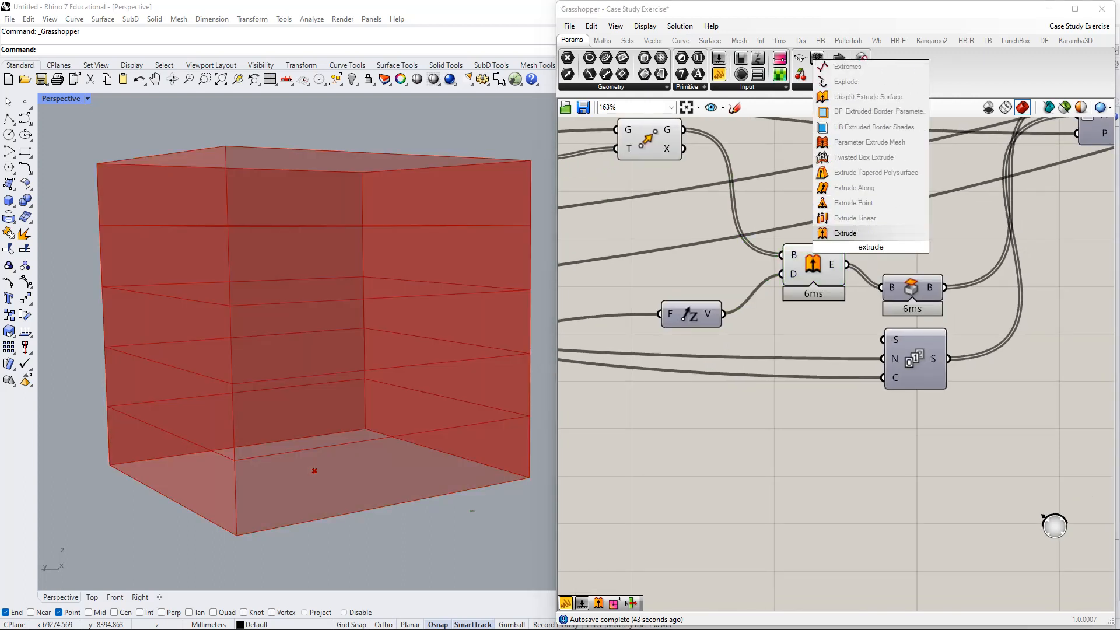
{"action": "key", "text": "Return"}
{"action": "left_click_drag", "start_coordinate": [871, 248], "coordinate": [876, 243]}
{"action": "key", "text": "Delete"}
- Add an Extrude Linear component from the 'extrude' search and position it just above Extrude
{"action": "double_click", "coordinate": [878, 241]}
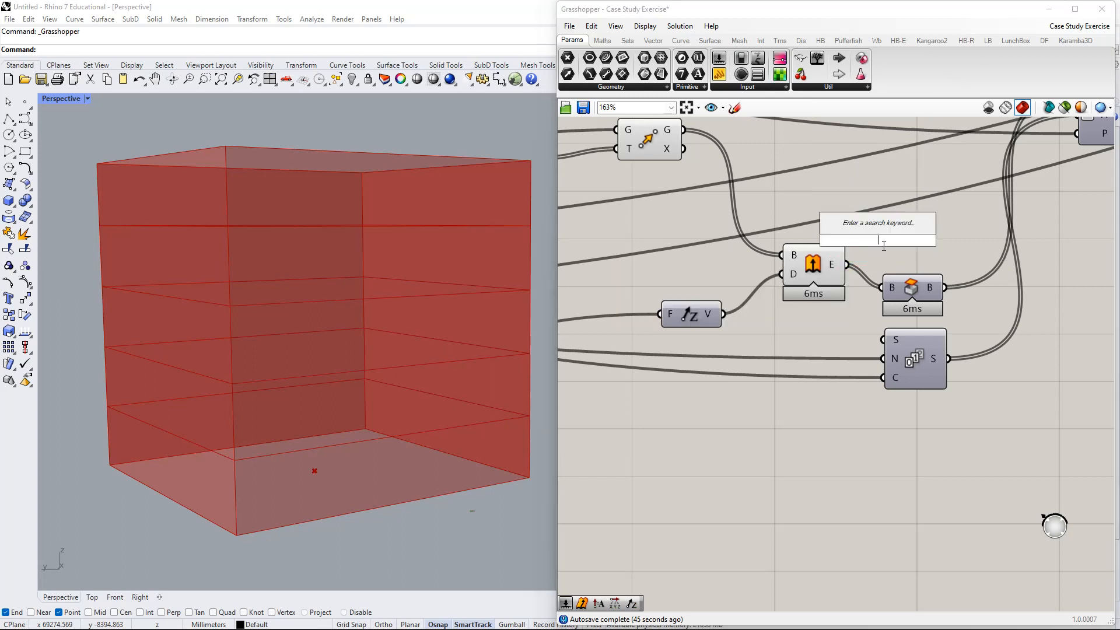
{"action": "type", "text": "extrude"}
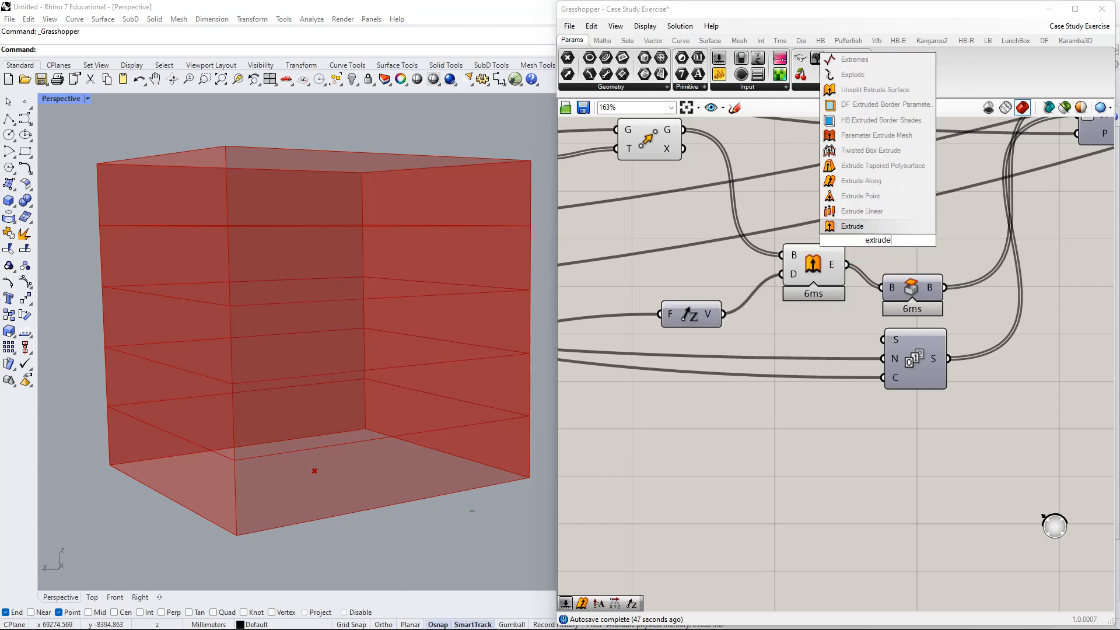
{"action": "left_click", "coordinate": [873, 211]}
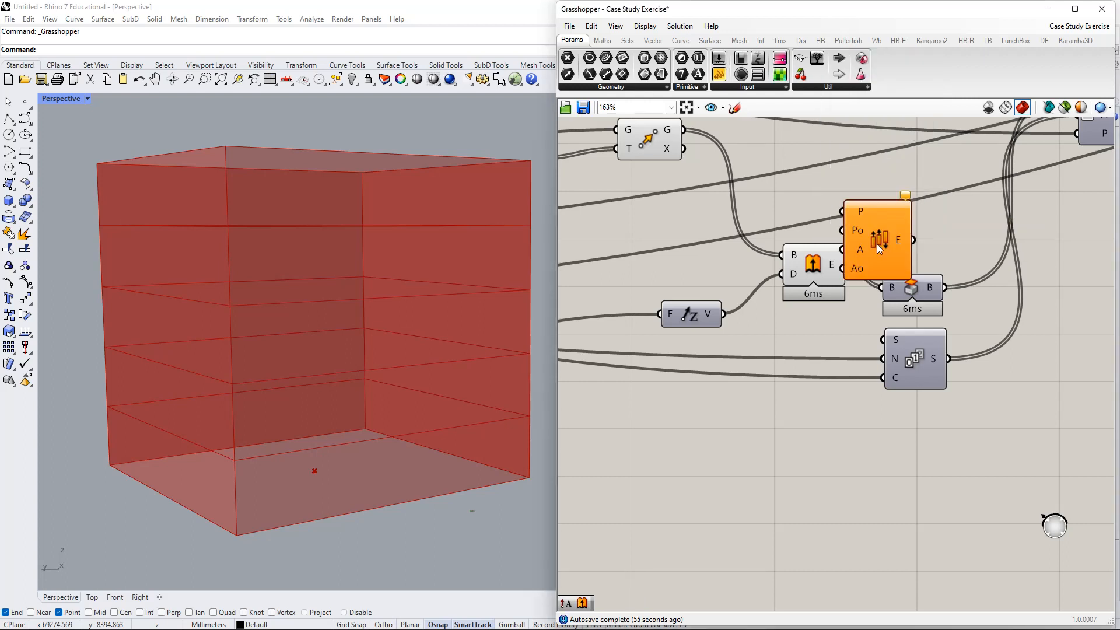
{"action": "left_click_drag", "start_coordinate": [834, 184], "coordinate": [813, 198]}
{"action": "right_click_drag", "start_coordinate": [843, 180], "coordinate": [842, 214]}
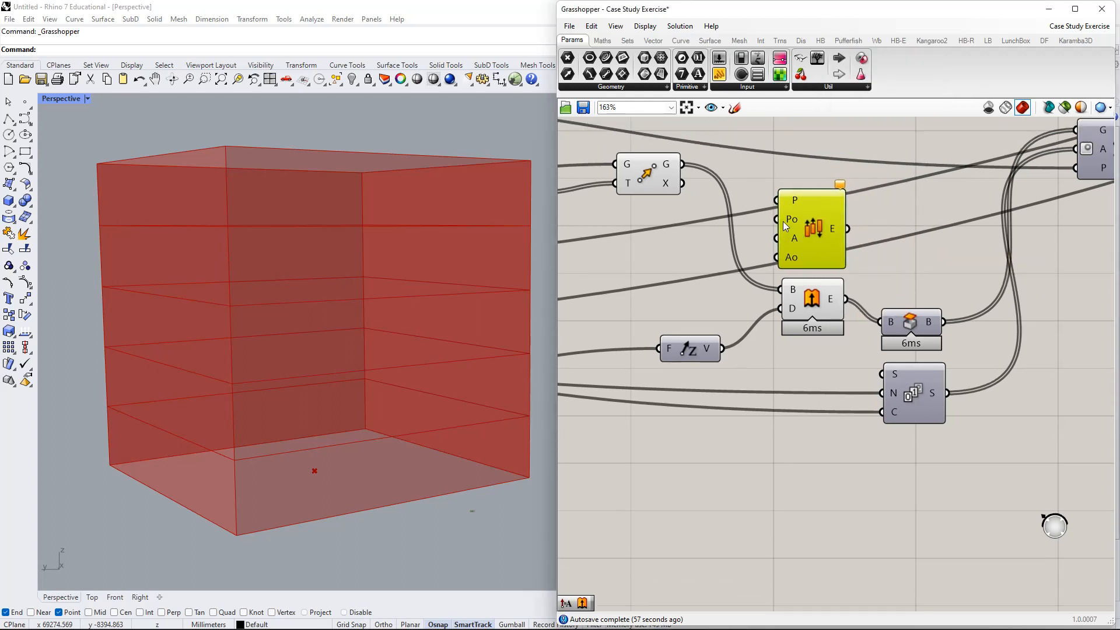
{"action": "mouse_move", "coordinate": [794, 220]}
{"action": "left_click_drag", "start_coordinate": [814, 228], "coordinate": [821, 216]}
{"action": "mouse_move", "coordinate": [801, 207]}
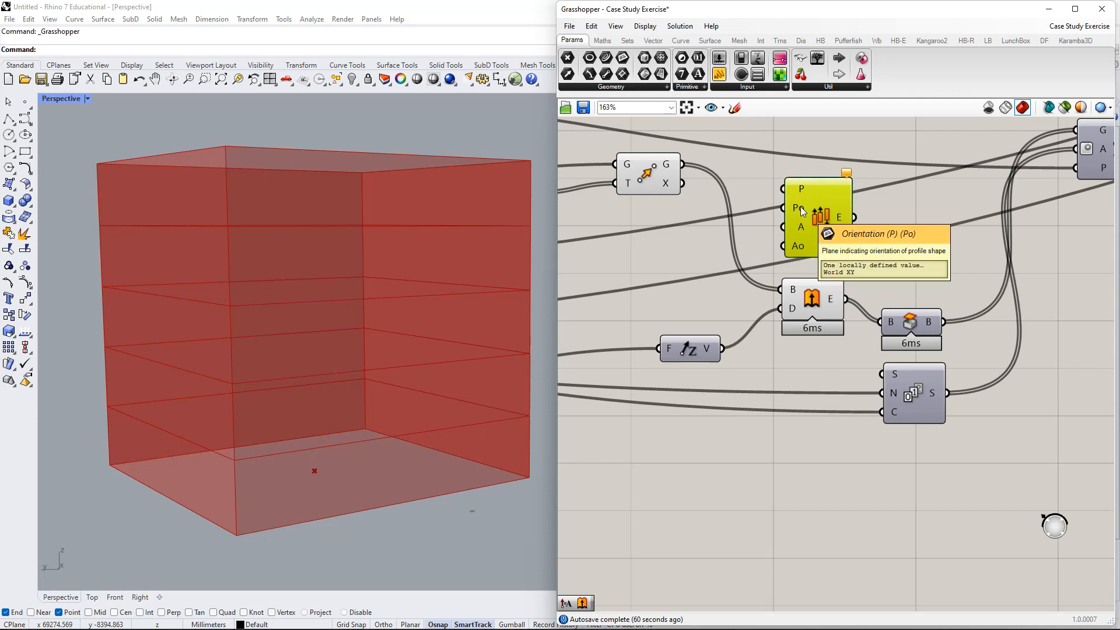
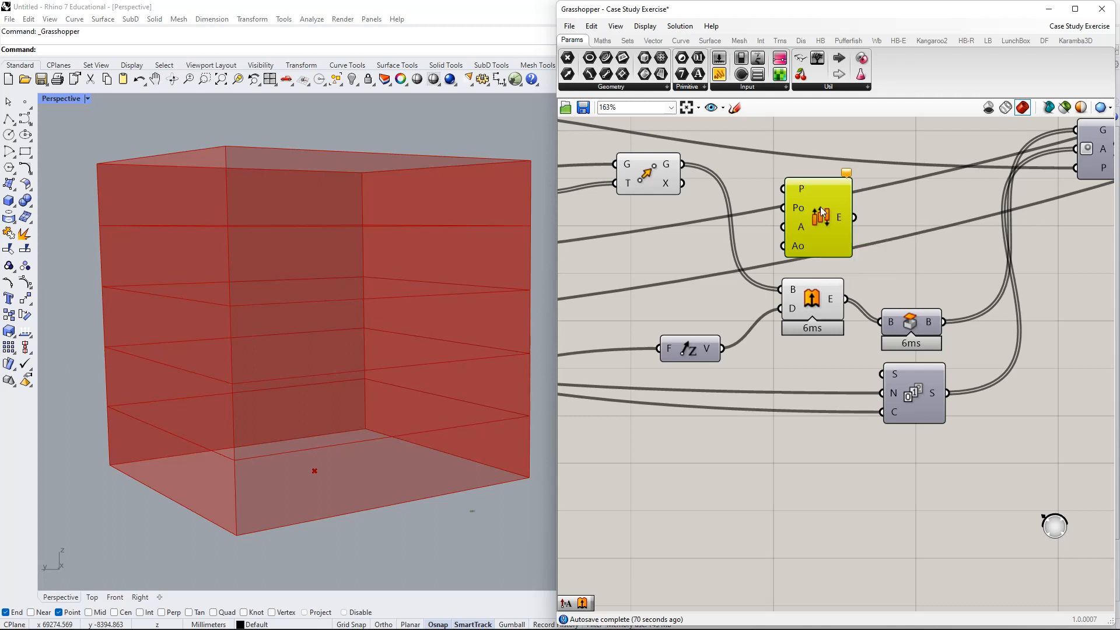
- Delete the unneeded yellow Extrude Point component, keeping the plain Extrude
{"action": "left_click", "coordinate": [827, 188]}
{"action": "key", "text": "Delete"}
{"action": "left_click_drag", "start_coordinate": [826, 292], "coordinate": [804, 307]}
{"action": "left_click", "coordinate": [806, 240]}
- Search 'extrude' to review the options, then reposition Unit Z, Move and Extrude
{"action": "double_click", "coordinate": [806, 240]}
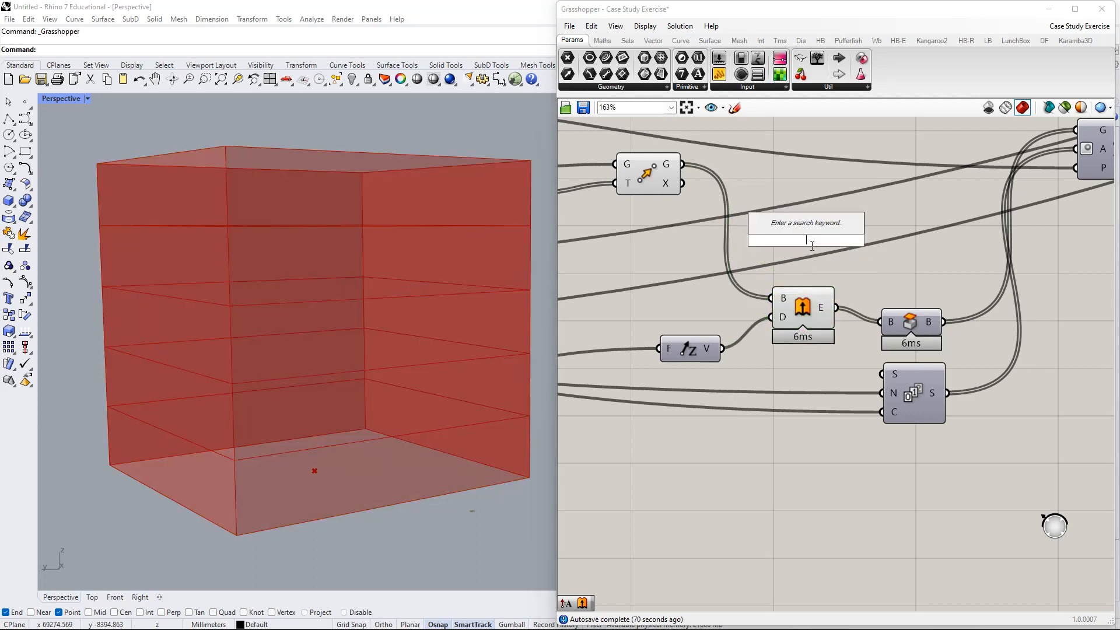
{"action": "type", "text": "extrude"}
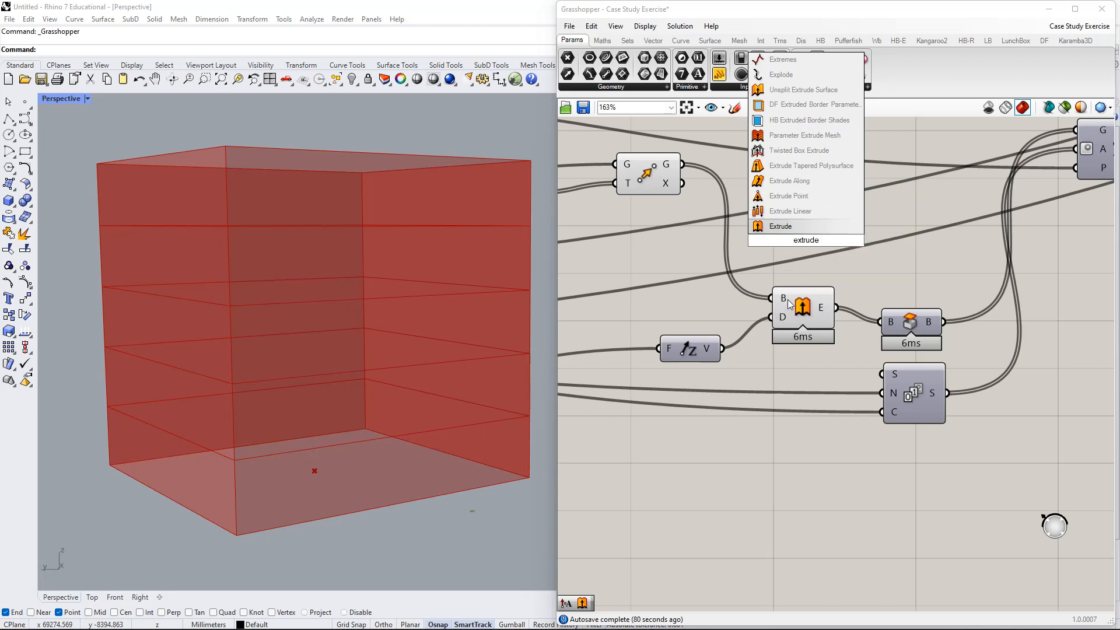
{"action": "mouse_move", "coordinate": [786, 298]}
{"action": "mouse_move", "coordinate": [782, 317]}
{"action": "right_click_drag", "start_coordinate": [814, 257], "coordinate": [926, 196]}
{"action": "left_click", "coordinate": [785, 275]}
{"action": "right_click_drag", "start_coordinate": [787, 279], "coordinate": [792, 399]}
{"action": "left_click", "coordinate": [761, 232]}
{"action": "left_click_drag", "start_coordinate": [911, 382], "coordinate": [852, 239]}
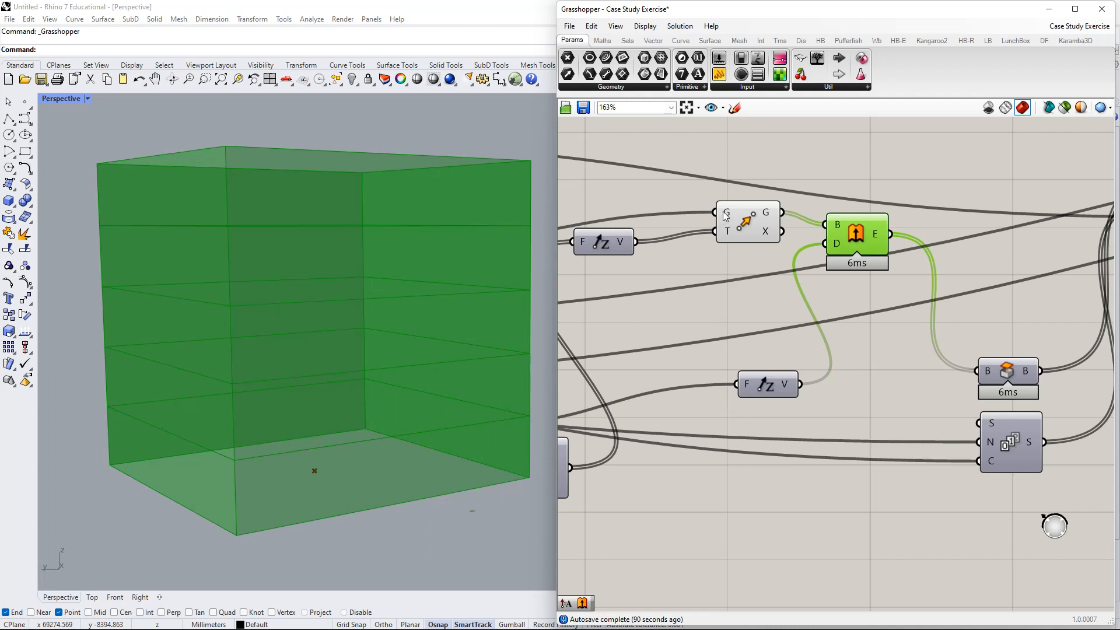
- Check Extrude's B and D input values, then drag Extrude below Move, between Move and Unit Z
{"action": "mouse_move", "coordinate": [839, 227]}
{"action": "mouse_move", "coordinate": [727, 218]}
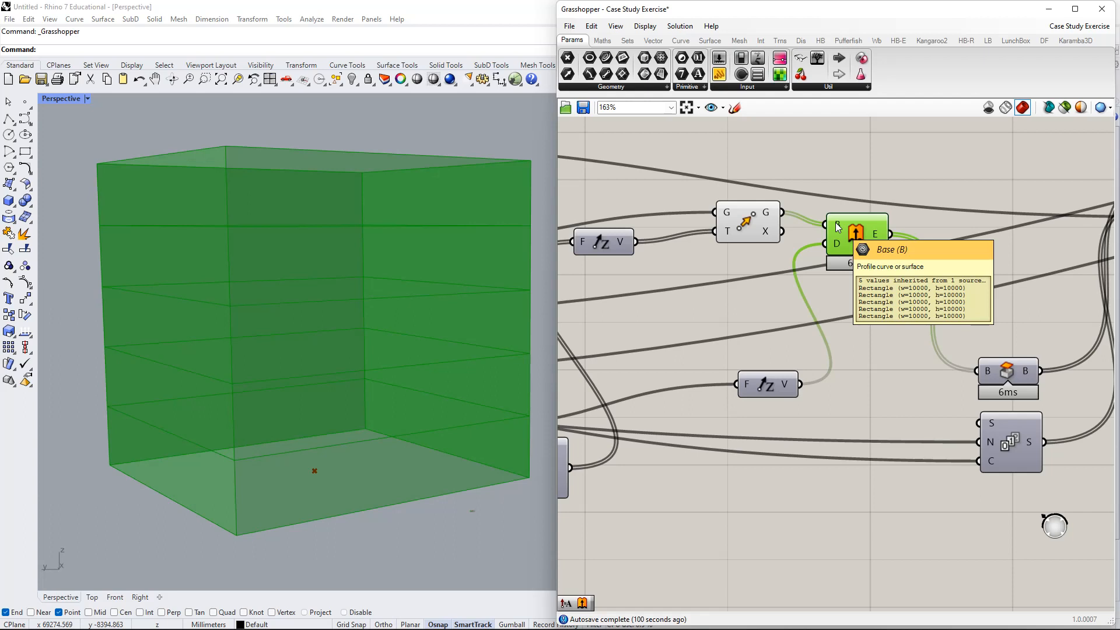
{"action": "left_click_drag", "start_coordinate": [837, 226], "coordinate": [860, 248]}
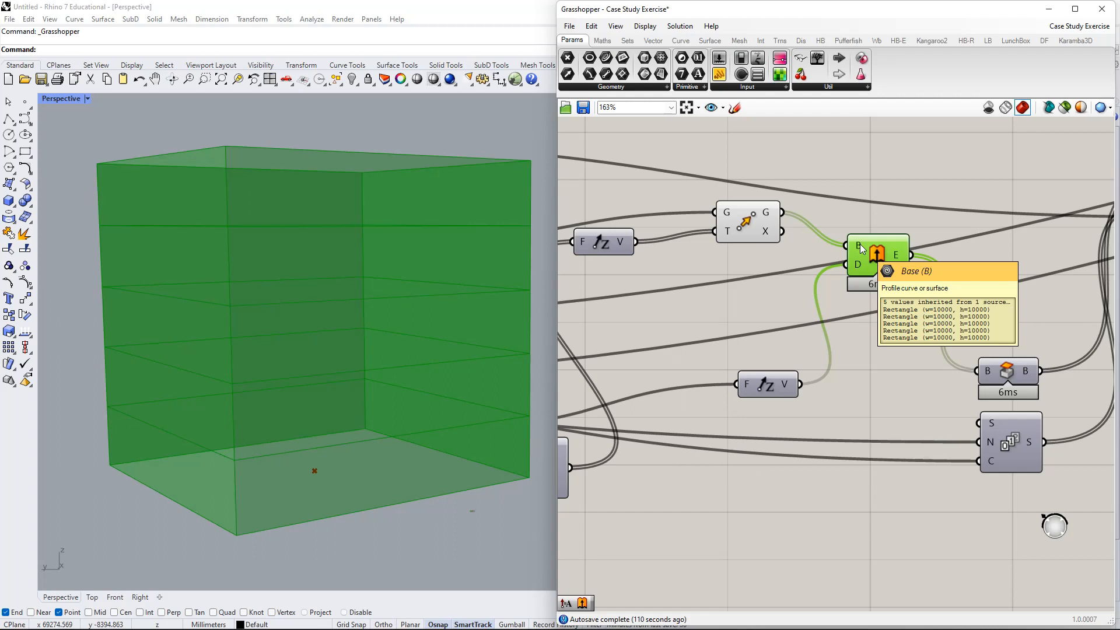
{"action": "right_click_drag", "start_coordinate": [836, 257], "coordinate": [850, 231]}
{"action": "left_click_drag", "start_coordinate": [882, 238], "coordinate": [886, 322]}
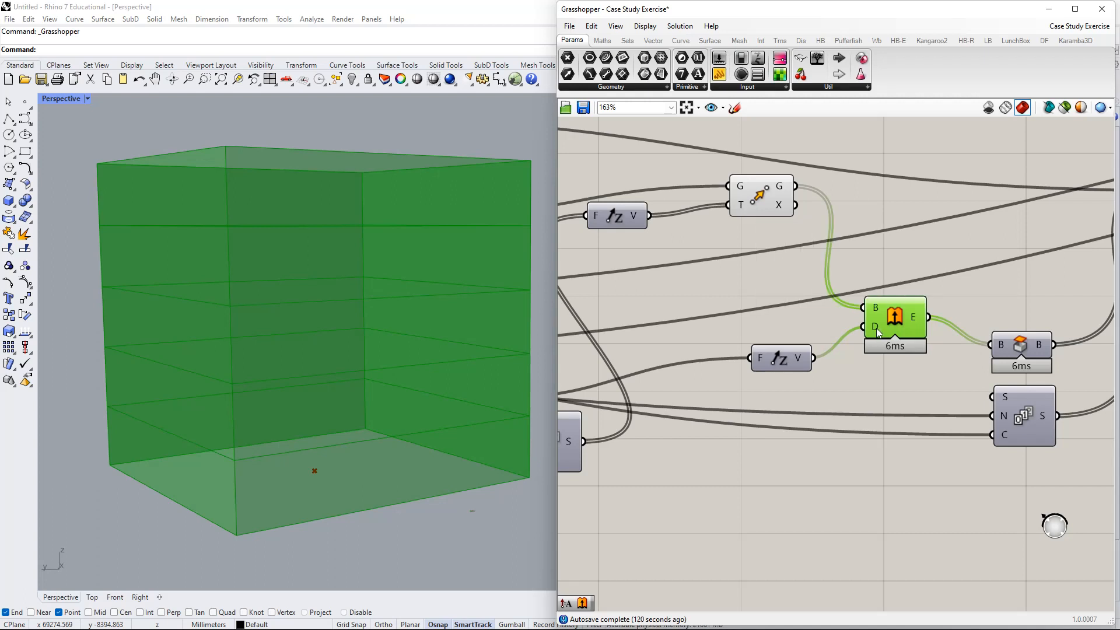
{"action": "mouse_move", "coordinate": [876, 328]}
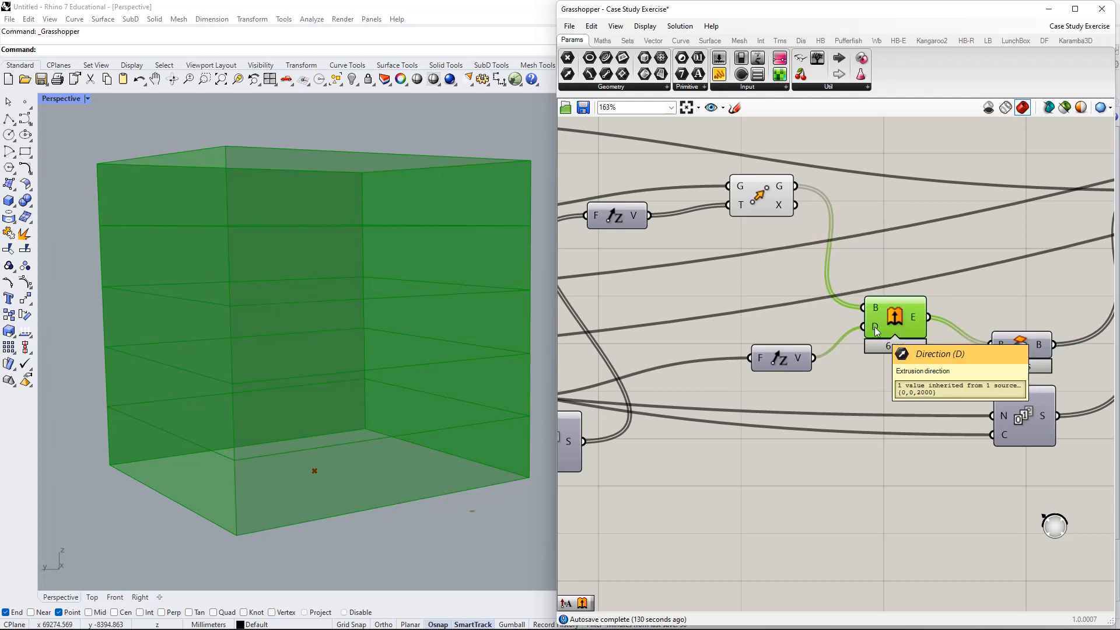
{"action": "right_click_drag", "start_coordinate": [874, 327], "coordinate": [880, 299]}
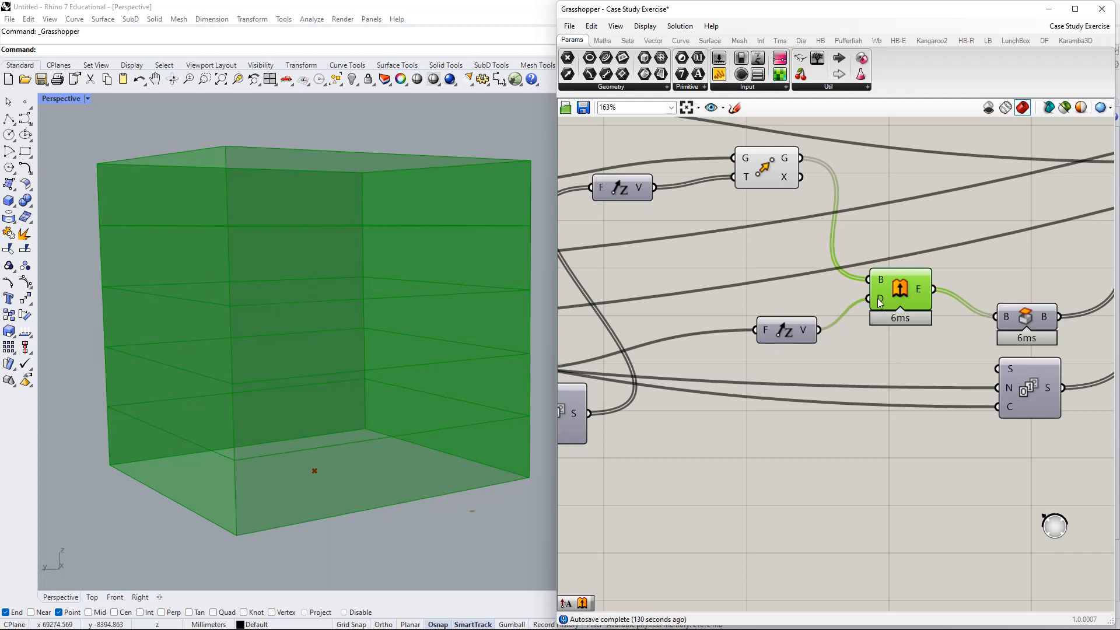
{"action": "right_click_drag", "start_coordinate": [869, 318], "coordinate": [981, 283]}
- Reposition the Unit Z component, the 2000 panel and the Series component for tidier wires
{"action": "left_click_drag", "start_coordinate": [905, 295], "coordinate": [896, 279]}
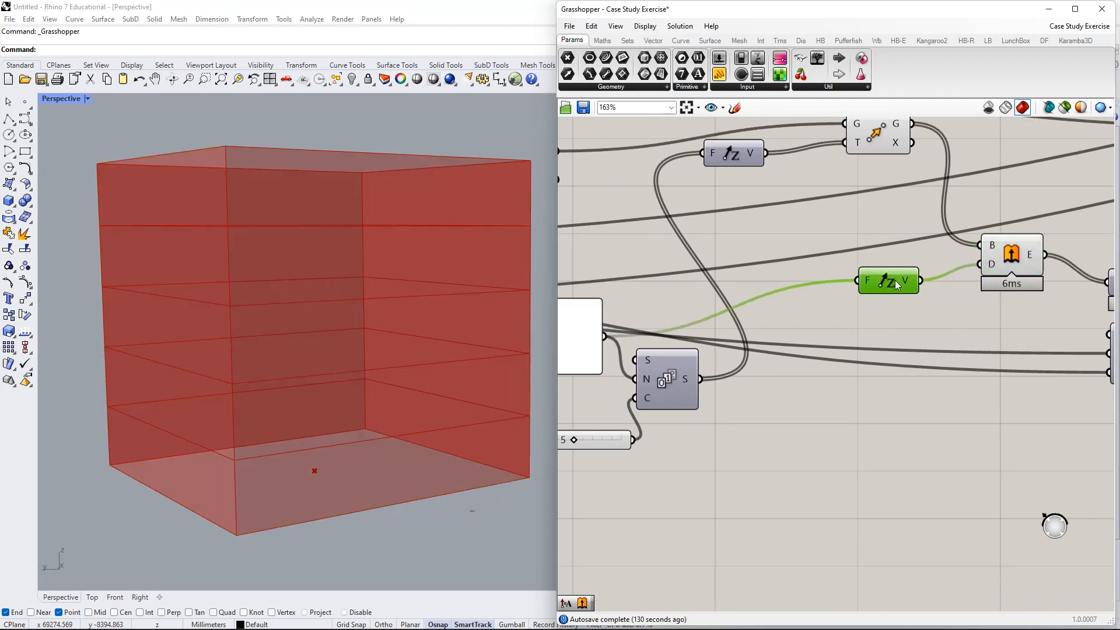
{"action": "scroll", "coordinate": [912, 296], "scroll_direction": "down", "scroll_amount": 2}
{"action": "left_click", "coordinate": [719, 274]}
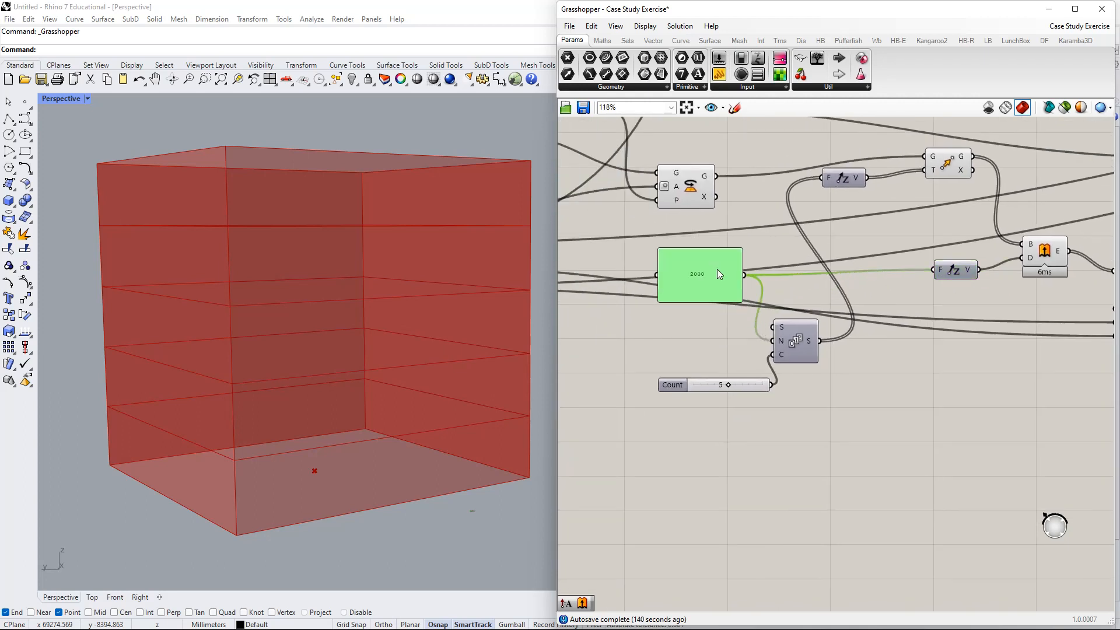
{"action": "left_click_drag", "start_coordinate": [718, 274], "coordinate": [711, 282]}
{"action": "scroll", "coordinate": [959, 275], "scroll_direction": "up", "scroll_amount": 2}
{"action": "left_click_drag", "start_coordinate": [959, 276], "coordinate": [914, 288]}
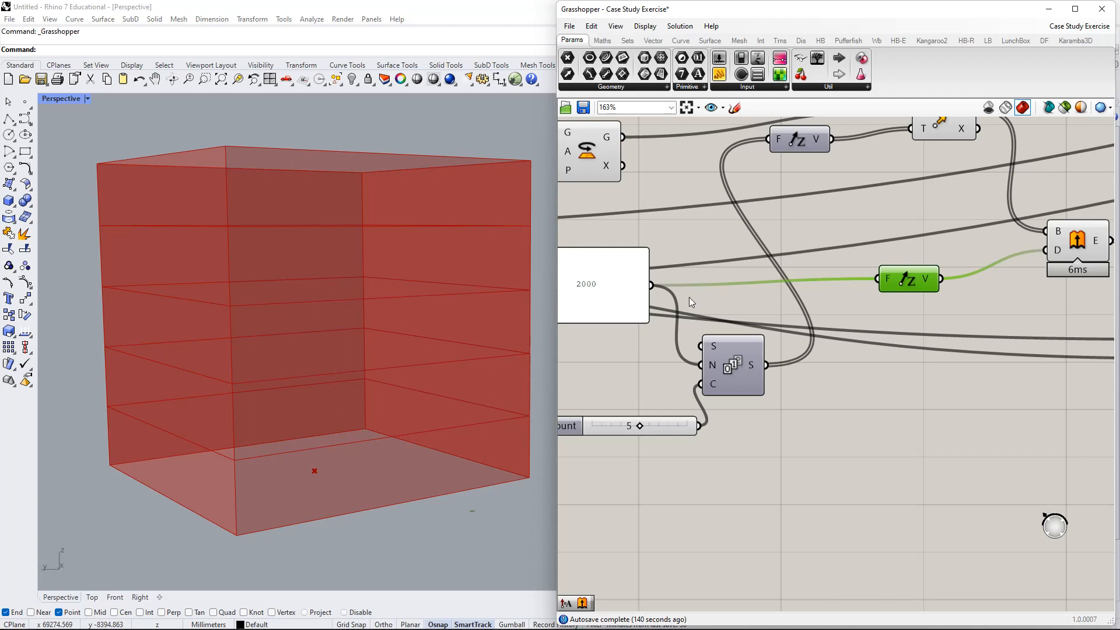
{"action": "right_click_drag", "start_coordinate": [943, 338], "coordinate": [968, 430]}
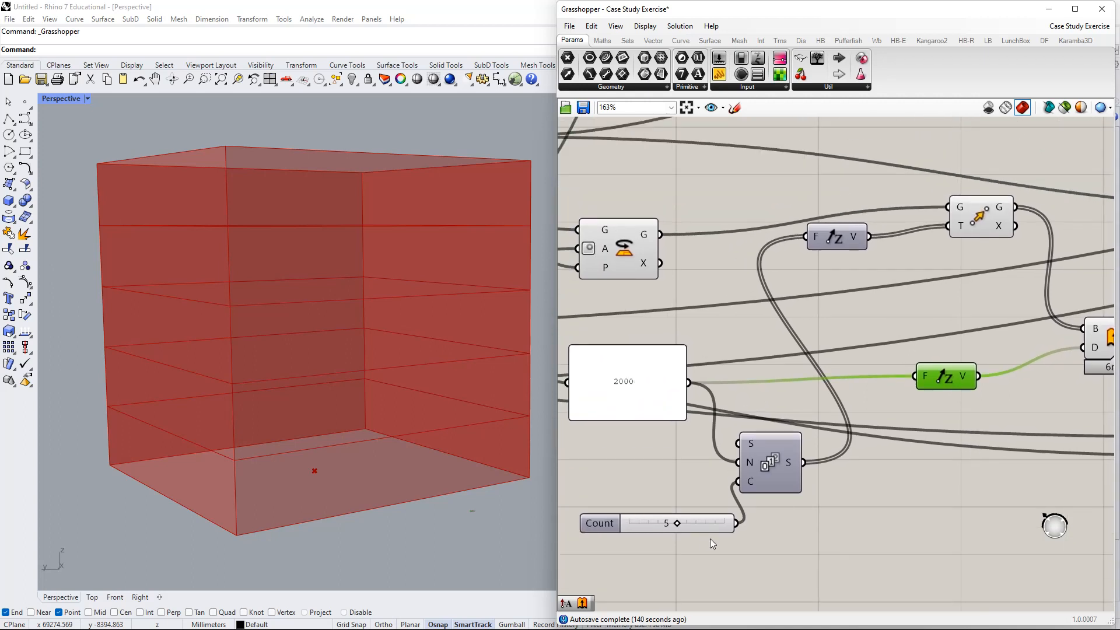
{"action": "left_click_drag", "start_coordinate": [655, 417], "coordinate": [652, 472]}
{"action": "left_click", "coordinate": [768, 459]}
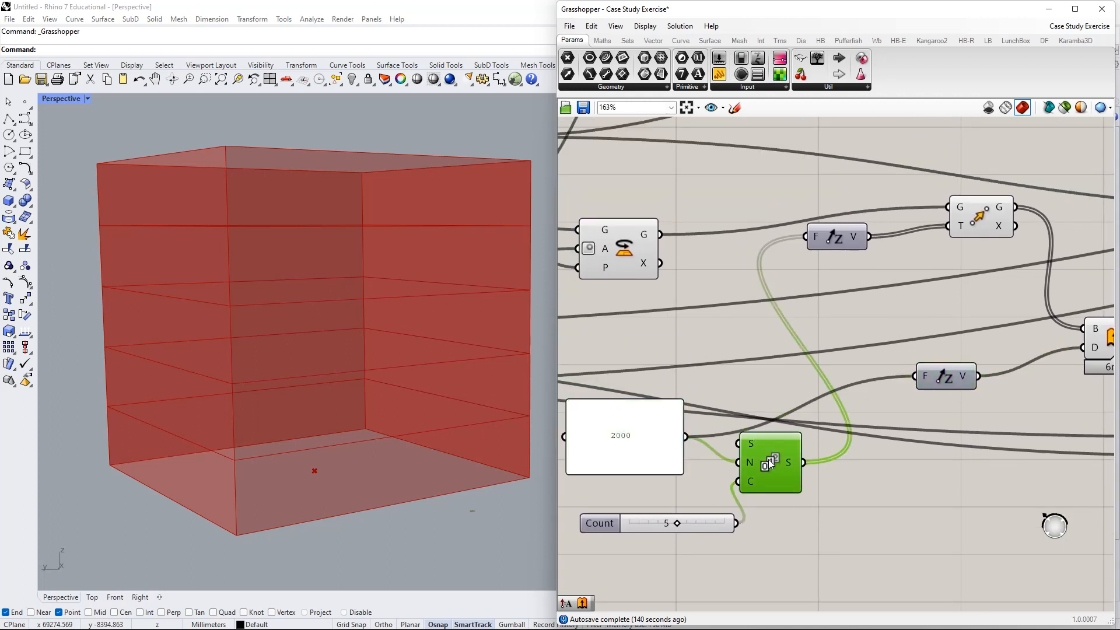
{"action": "left_click_drag", "start_coordinate": [769, 460], "coordinate": [773, 468]}
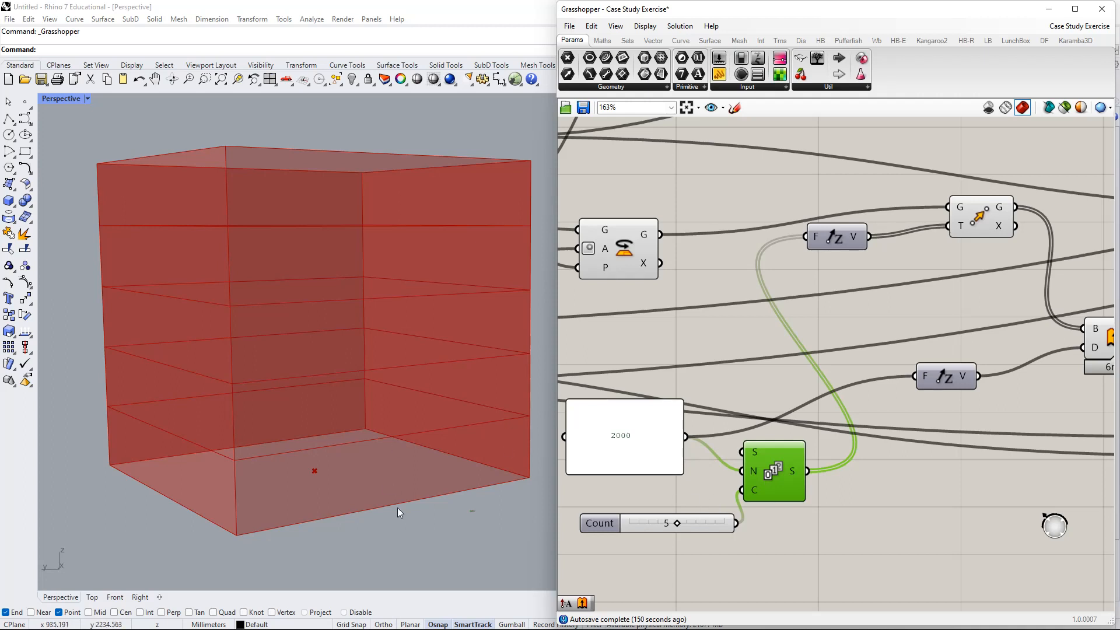
- Move the 2000 panel back up and select Move to preview its five floor outlines
{"action": "right_click_drag", "start_coordinate": [914, 337], "coordinate": [897, 298]}
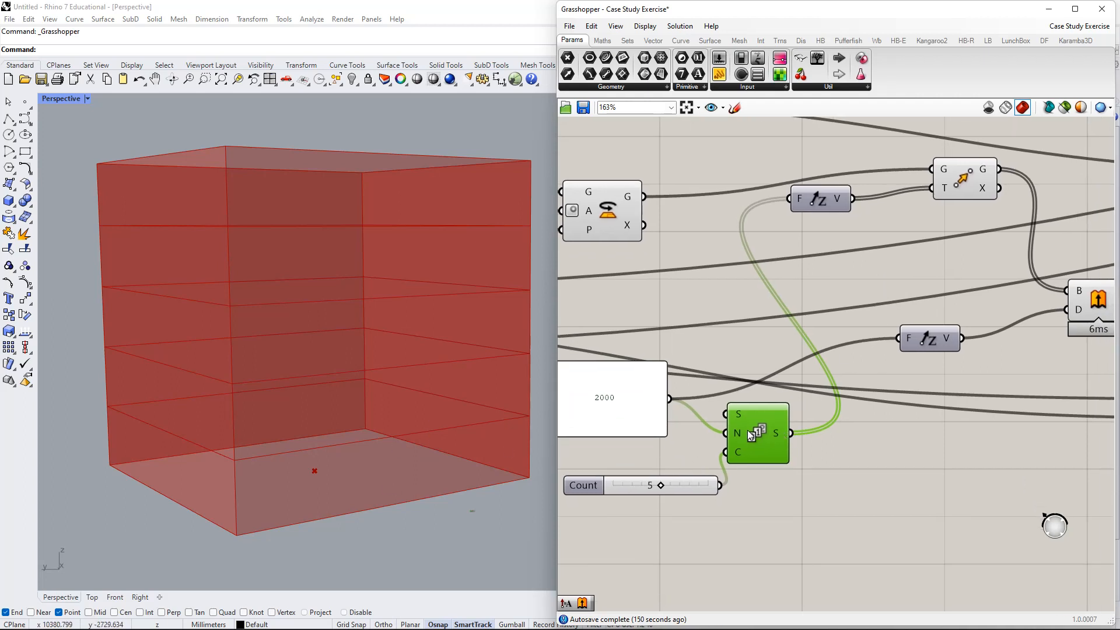
{"action": "left_click_drag", "start_coordinate": [639, 402], "coordinate": [646, 334]}
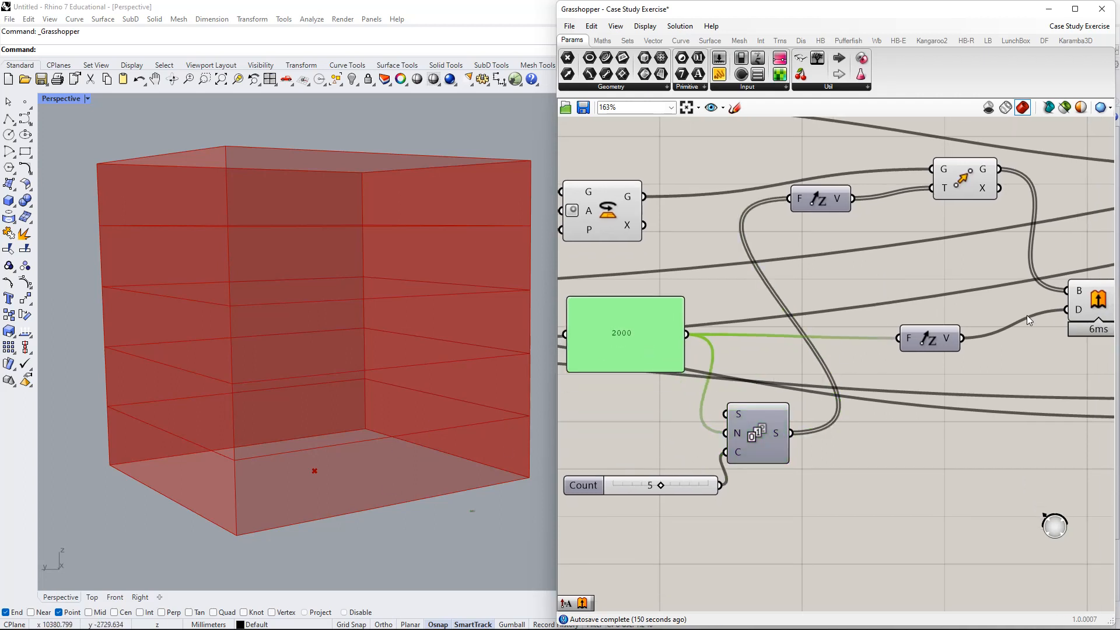
{"action": "right_click_drag", "start_coordinate": [1029, 321], "coordinate": [755, 289]}
{"action": "right_click_drag", "start_coordinate": [733, 337], "coordinate": [828, 341]}
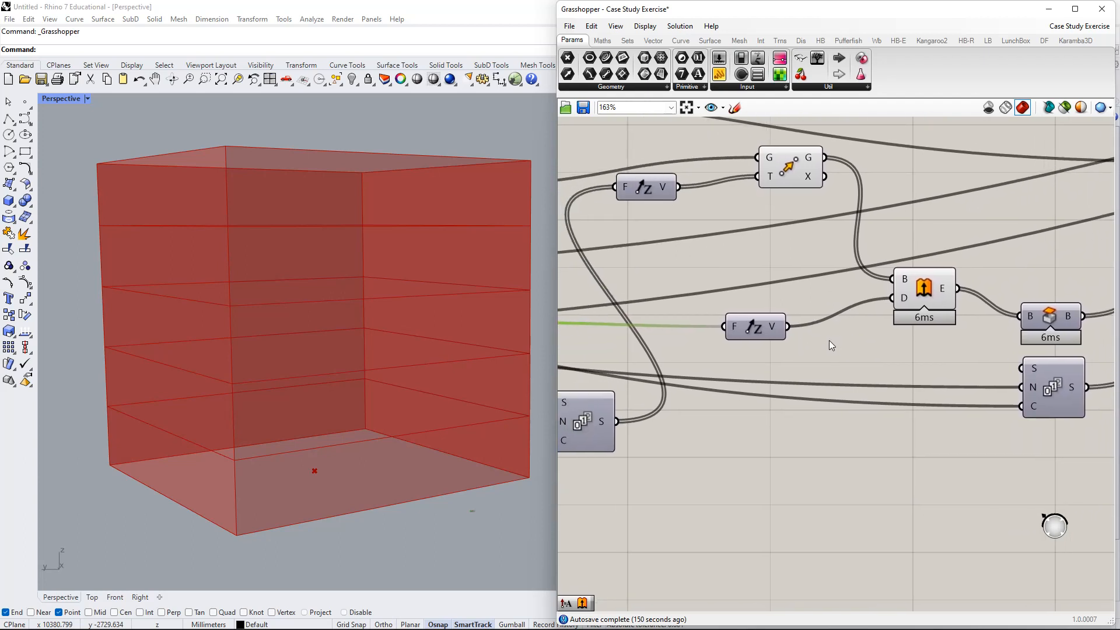
{"action": "right_click_drag", "start_coordinate": [698, 346], "coordinate": [836, 336]}
{"action": "right_click_drag", "start_coordinate": [997, 352], "coordinate": [846, 394]}
{"action": "right_click_drag", "start_coordinate": [869, 357], "coordinate": [819, 344]}
{"action": "left_click", "coordinate": [694, 208]}
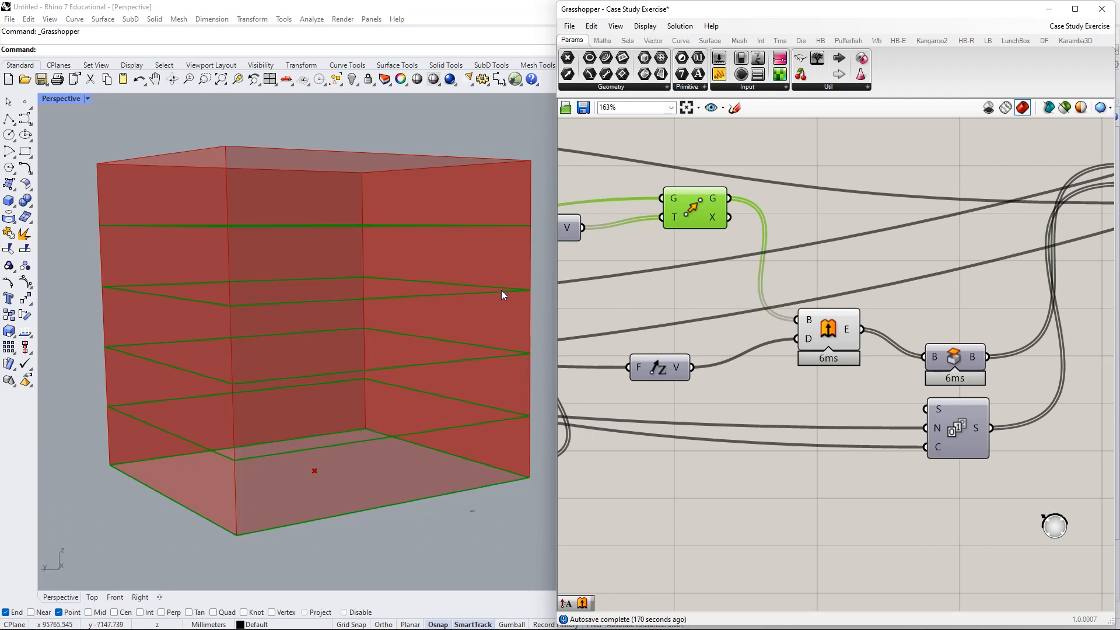
- Line up Cap Holes beside Extrude and orbit the Rhino view to inspect the extruded floor boxes
{"action": "right_click_drag", "start_coordinate": [736, 218], "coordinate": [724, 275]}
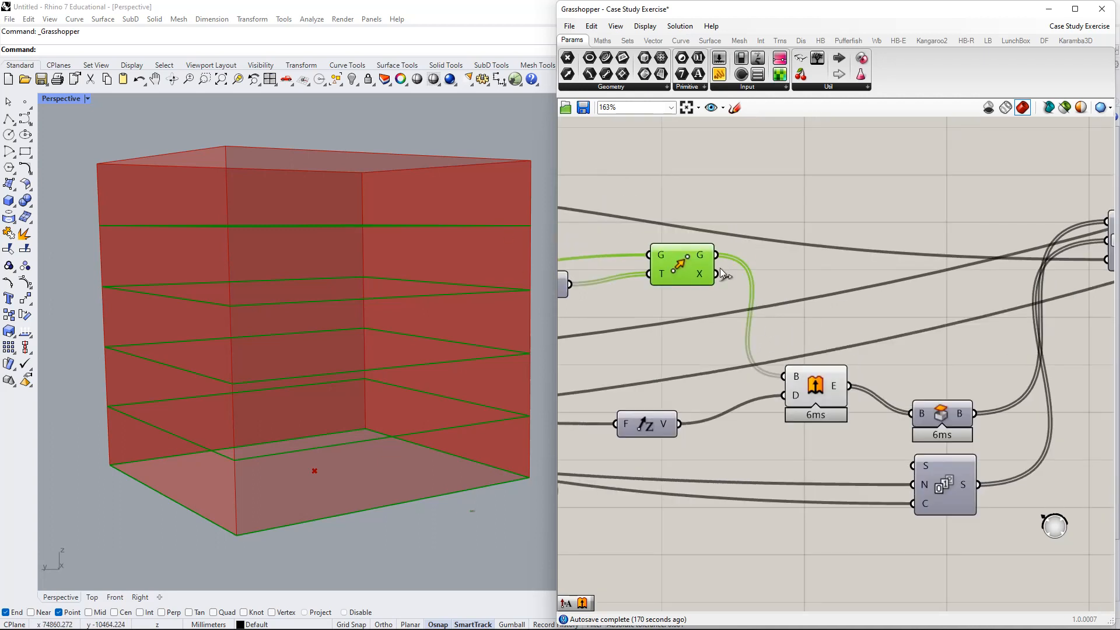
{"action": "right_click_drag", "start_coordinate": [966, 384], "coordinate": [863, 335]}
{"action": "left_click_drag", "start_coordinate": [841, 370], "coordinate": [841, 325]}
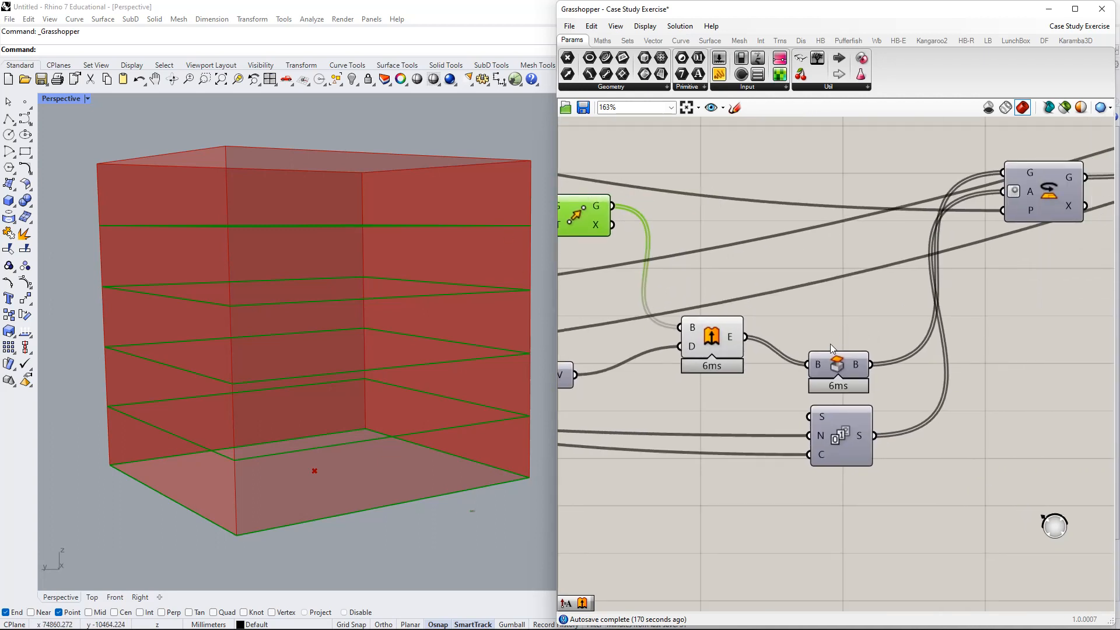
{"action": "left_click_drag", "start_coordinate": [703, 331], "coordinate": [699, 287]}
{"action": "right_click_drag", "start_coordinate": [432, 184], "coordinate": [409, 303]}
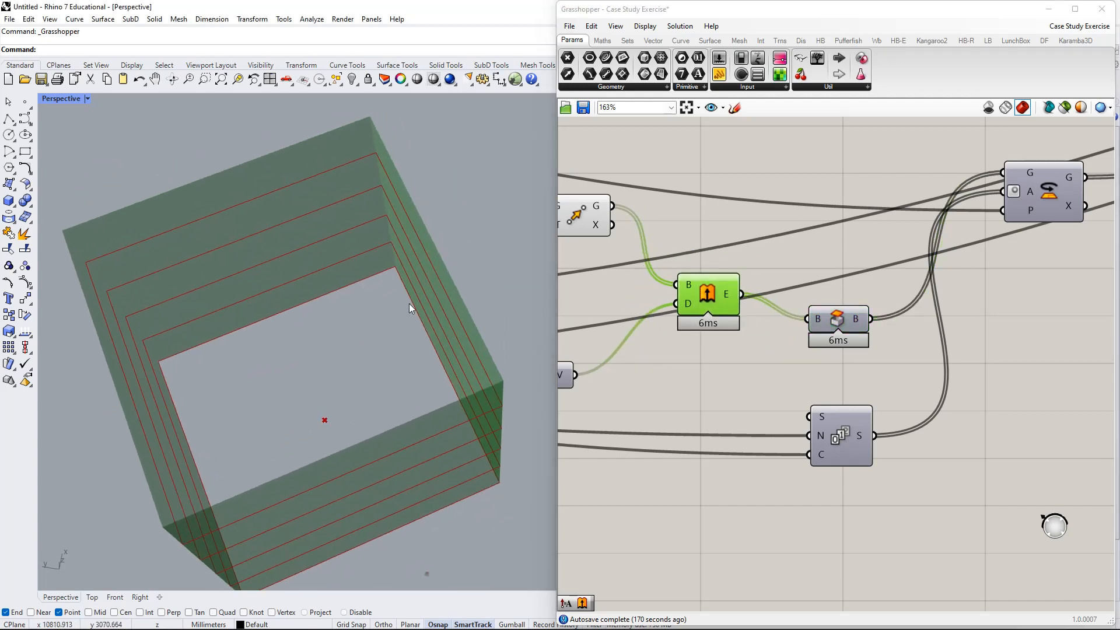
{"action": "right_click_drag", "start_coordinate": [451, 380], "coordinate": [448, 294]}
{"action": "left_click_drag", "start_coordinate": [844, 319], "coordinate": [827, 303]}
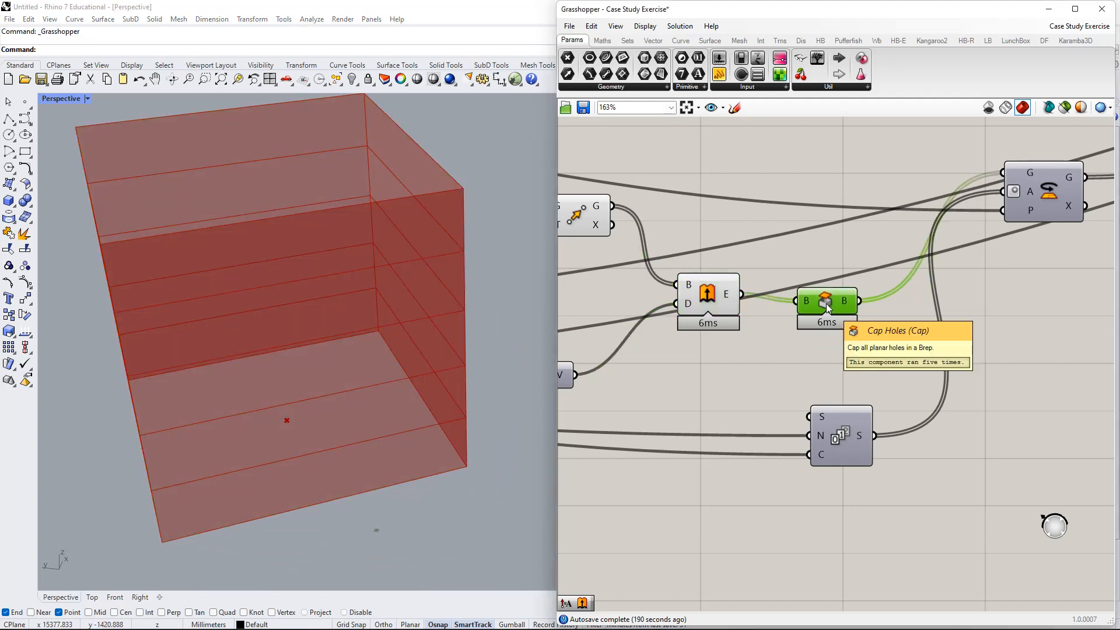
- Search 'cap' and arrange Series, Cap Holes and Extrude so Cap Holes sits beside Extrude
{"action": "double_click", "coordinate": [888, 335]}
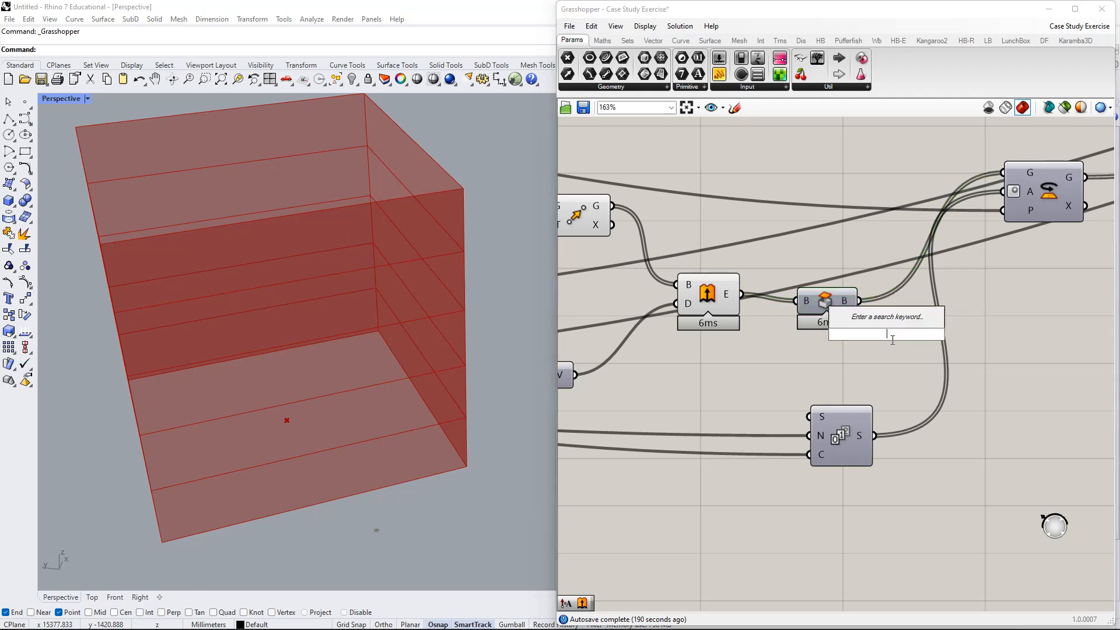
{"action": "type", "text": "cap"}
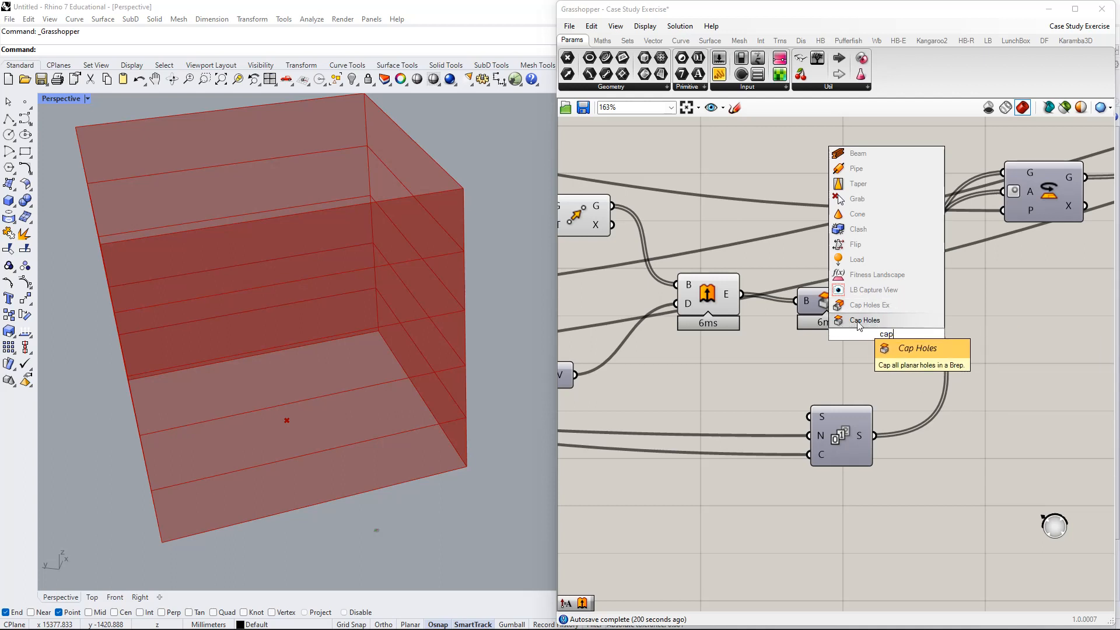
{"action": "left_click_drag", "start_coordinate": [844, 415], "coordinate": [847, 434]}
{"action": "left_click_drag", "start_coordinate": [830, 300], "coordinate": [831, 282]}
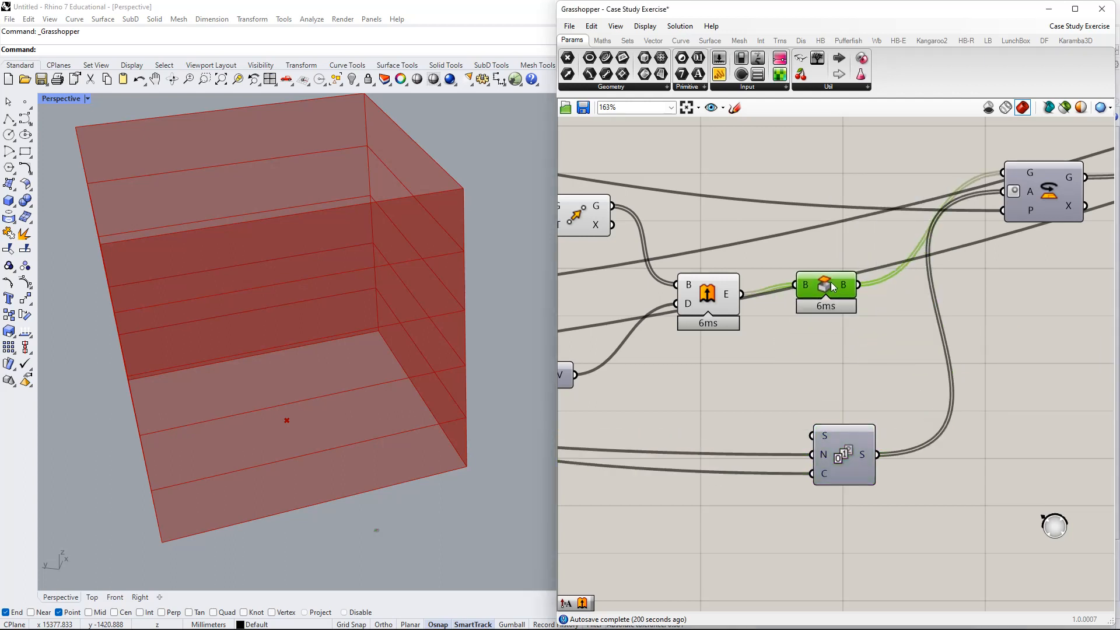
{"action": "left_click_drag", "start_coordinate": [718, 296], "coordinate": [723, 323]}
{"action": "left_click_drag", "start_coordinate": [828, 289], "coordinate": [827, 327]}
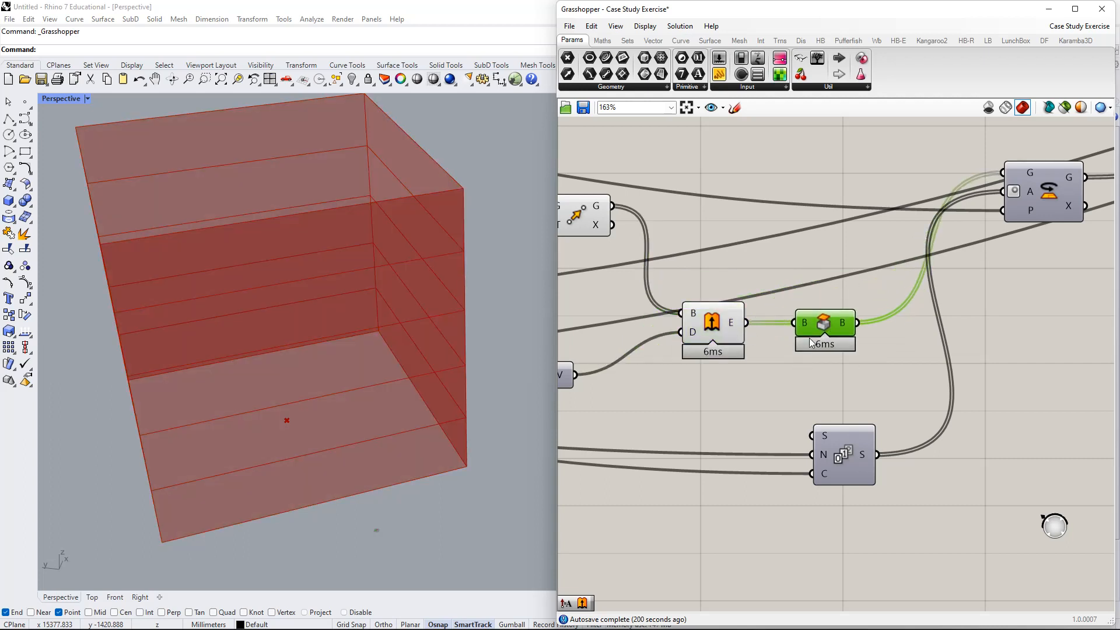
- Turn on the Cap Holes preview and turn off the Extrude preview
{"action": "right_click", "coordinate": [828, 316]}
{"action": "left_click", "coordinate": [885, 337]}
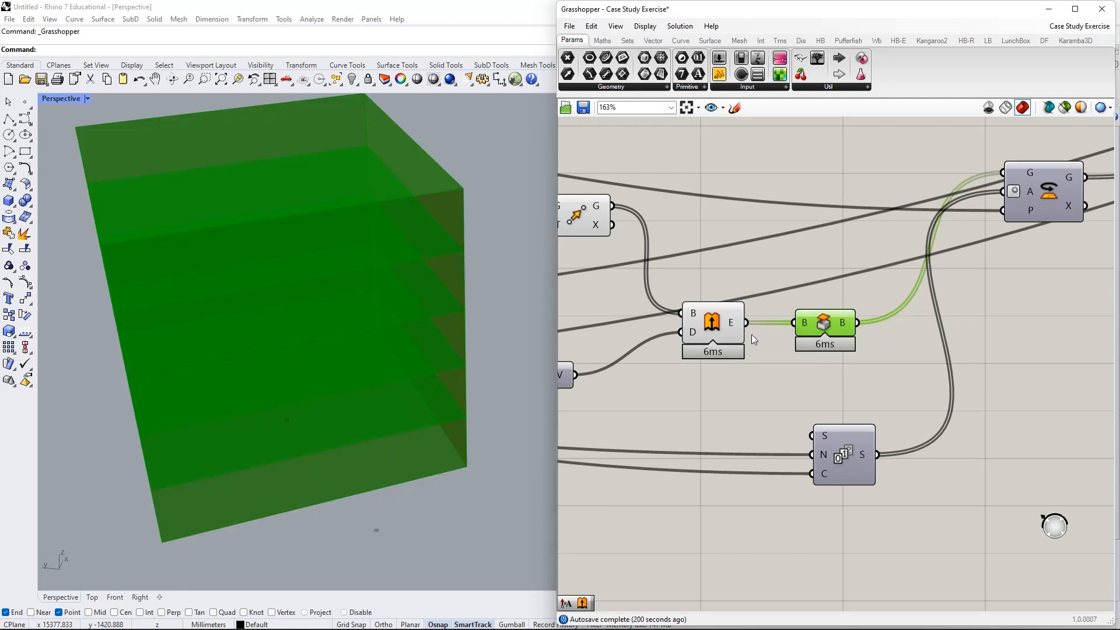
{"action": "right_click", "coordinate": [718, 331]}
{"action": "left_click", "coordinate": [760, 357]}
{"action": "right_click_drag", "start_coordinate": [685, 274], "coordinate": [764, 273]}
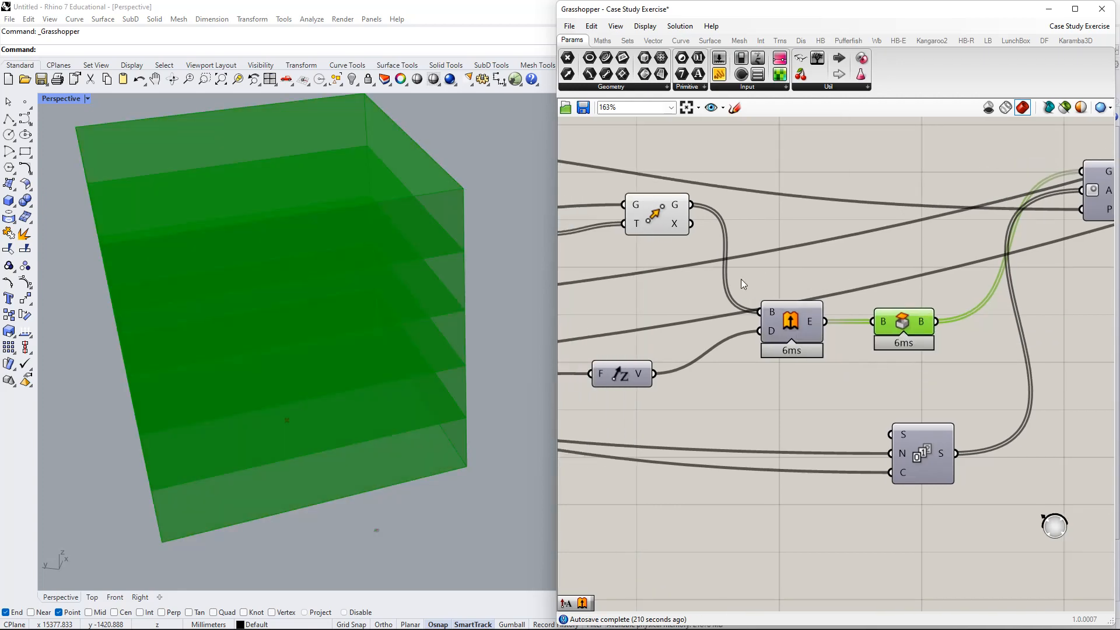
{"action": "left_click", "coordinate": [880, 352]}
{"action": "right_click_drag", "start_coordinate": [402, 208], "coordinate": [547, 399]}
{"action": "right_click_drag", "start_coordinate": [1042, 384], "coordinate": [853, 273]}
{"action": "left_click_drag", "start_coordinate": [936, 198], "coordinate": [927, 150]}
{"action": "right_click_drag", "start_coordinate": [921, 198], "coordinate": [951, 288]}
{"action": "scroll", "coordinate": [901, 289], "scroll_direction": "down", "scroll_amount": 2}
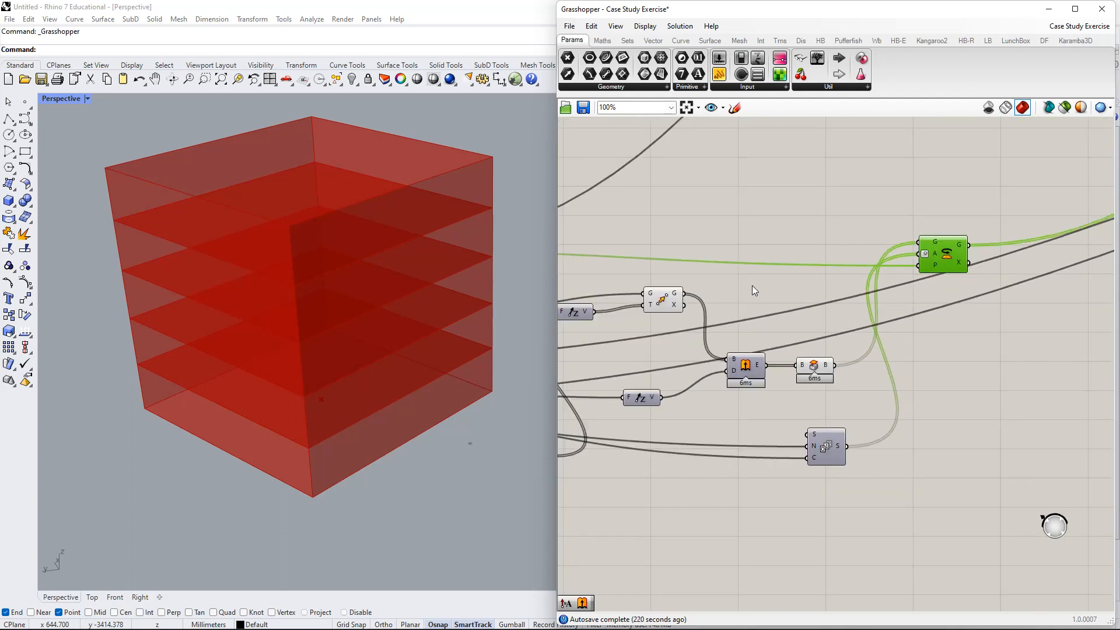
{"action": "right_click_drag", "start_coordinate": [789, 297], "coordinate": [1015, 254]}
{"action": "right_click_drag", "start_coordinate": [677, 211], "coordinate": [743, 216]}
{"action": "scroll", "coordinate": [897, 253], "scroll_direction": "down", "scroll_amount": 1}
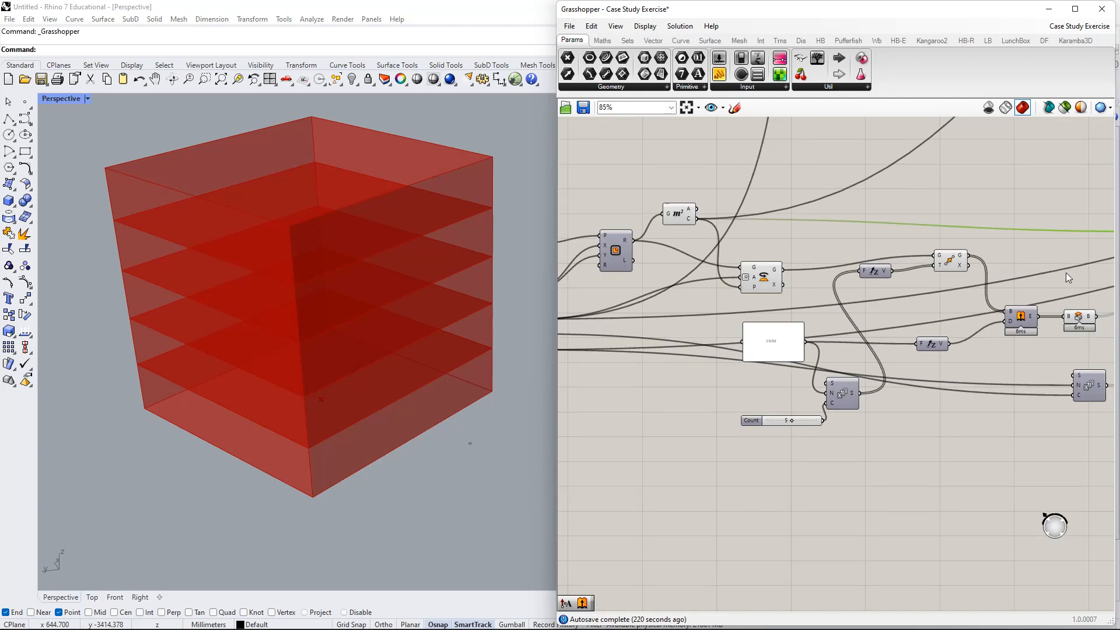
{"action": "right_click_drag", "start_coordinate": [1066, 272], "coordinate": [951, 263]}
{"action": "left_click", "coordinate": [836, 243]}
{"action": "right_click_drag", "start_coordinate": [875, 272], "coordinate": [822, 286]}
{"action": "left_click", "coordinate": [845, 309]}
{"action": "left_click", "coordinate": [902, 312]}
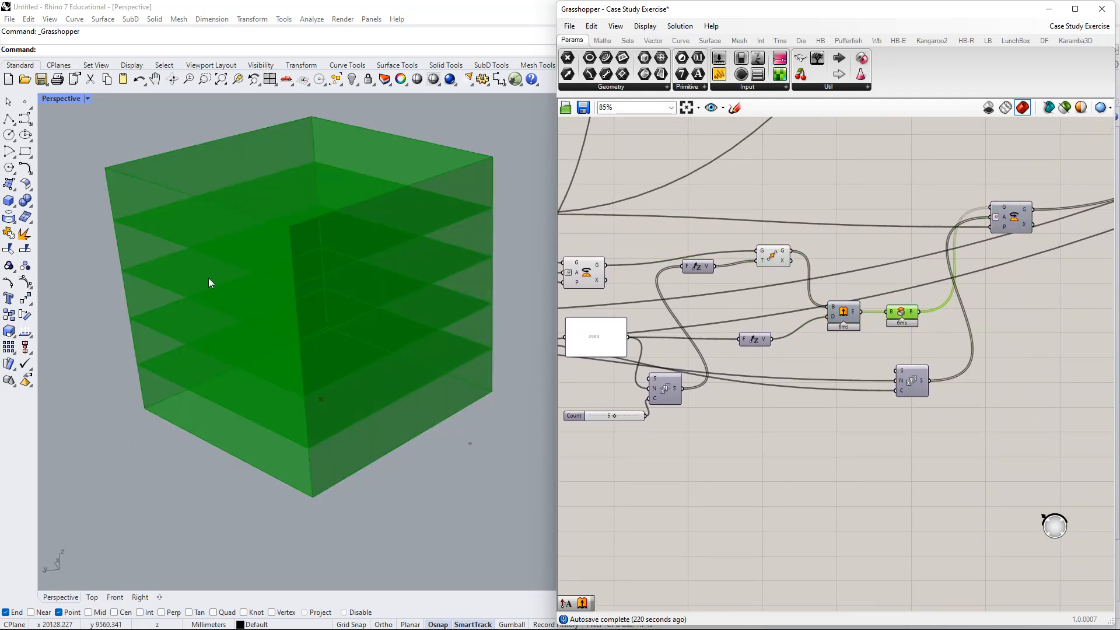
{"action": "right_click_drag", "start_coordinate": [209, 278], "coordinate": [252, 242]}
{"action": "right_click_drag", "start_coordinate": [883, 237], "coordinate": [849, 272]}
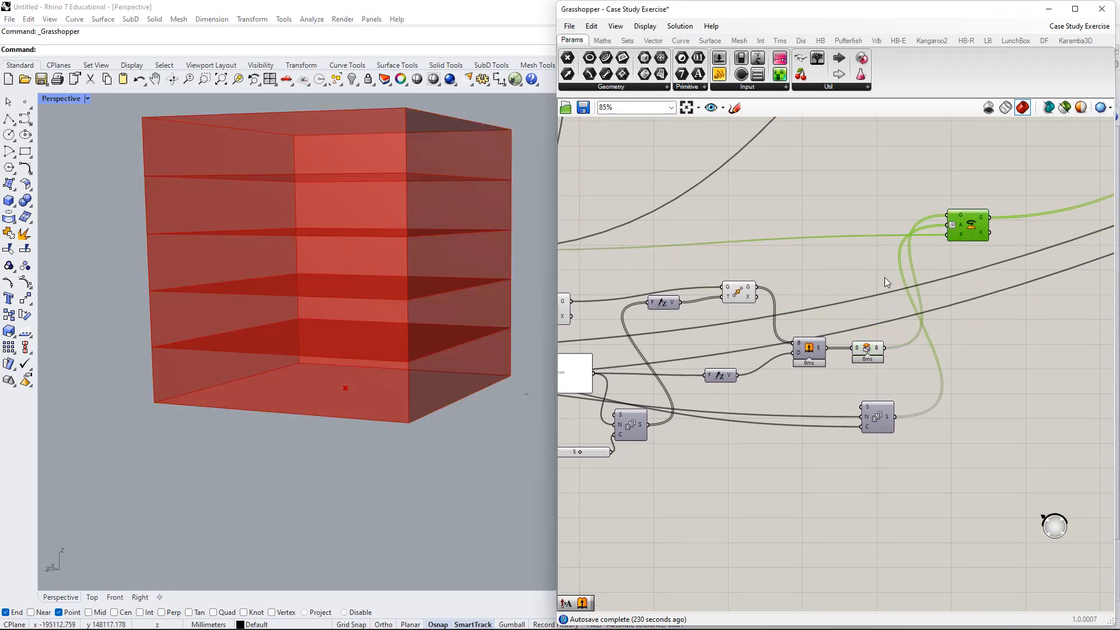
{"action": "right_click_drag", "start_coordinate": [888, 284], "coordinate": [955, 260]}
{"action": "left_click_drag", "start_coordinate": [619, 284], "coordinate": [623, 265]}
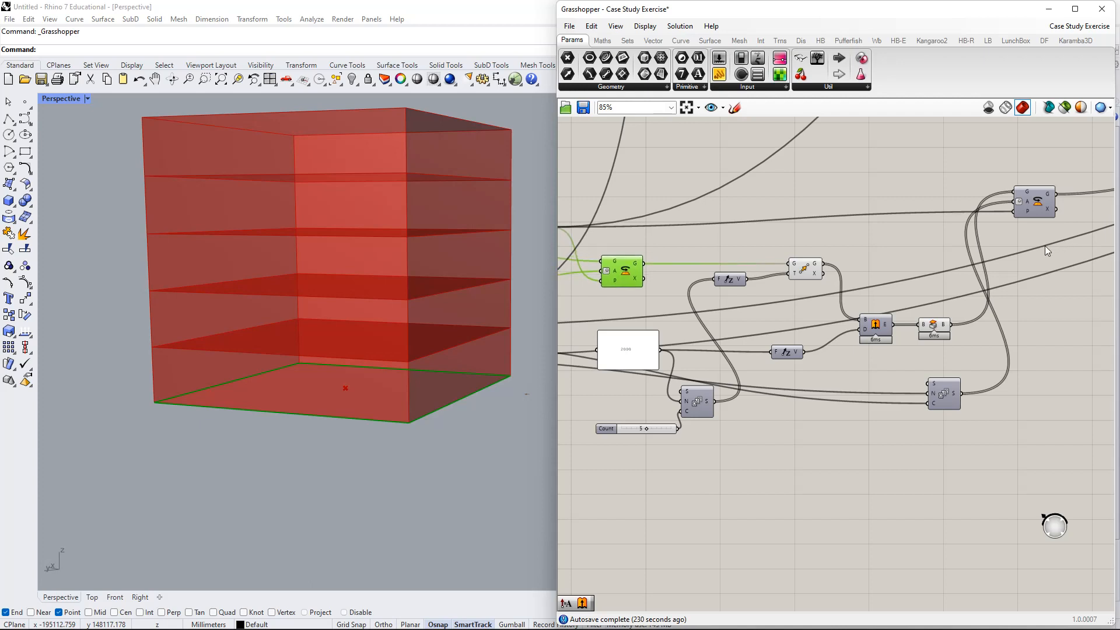
{"action": "right_click_drag", "start_coordinate": [1045, 246], "coordinate": [989, 251]}
{"action": "left_click_drag", "start_coordinate": [975, 217], "coordinate": [984, 223]}
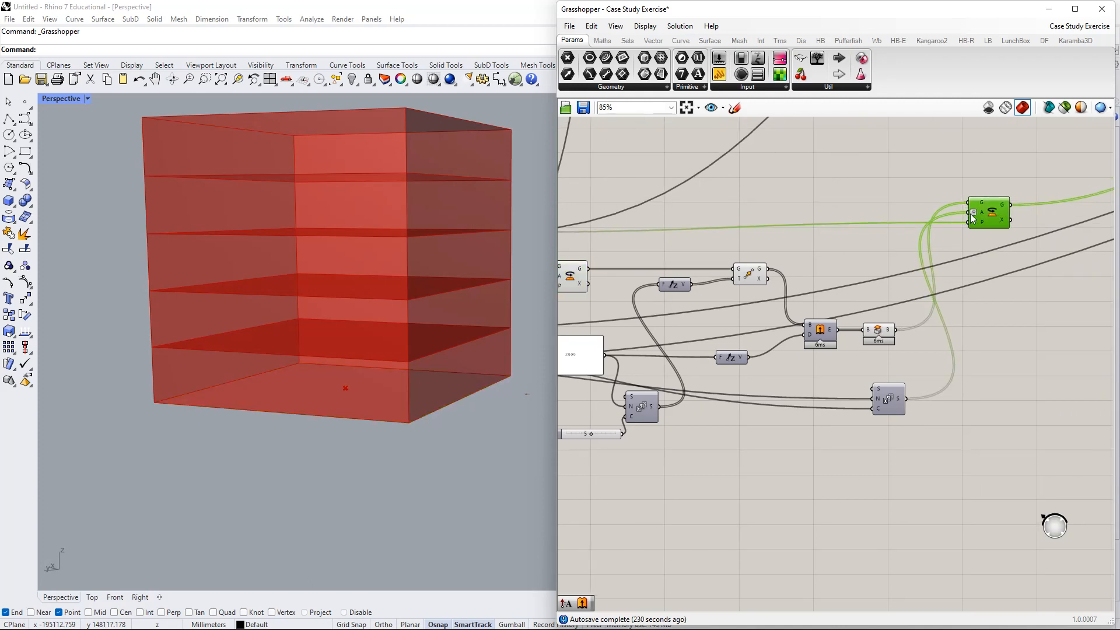
{"action": "right_click_drag", "start_coordinate": [829, 237], "coordinate": [876, 233]}
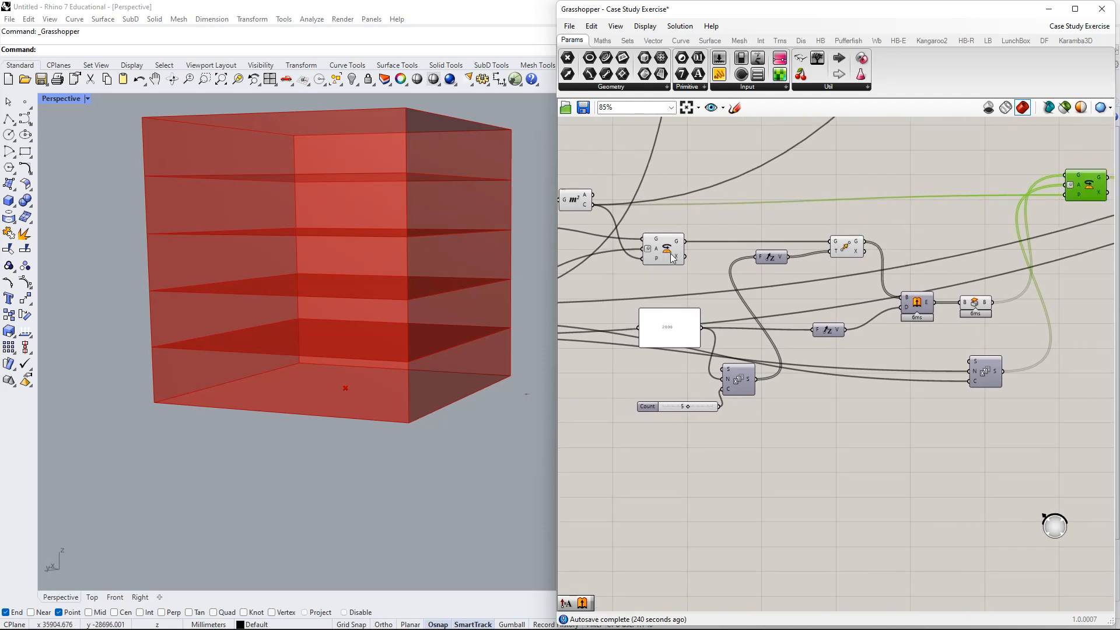
{"action": "right_click_drag", "start_coordinate": [673, 258], "coordinate": [600, 293]}
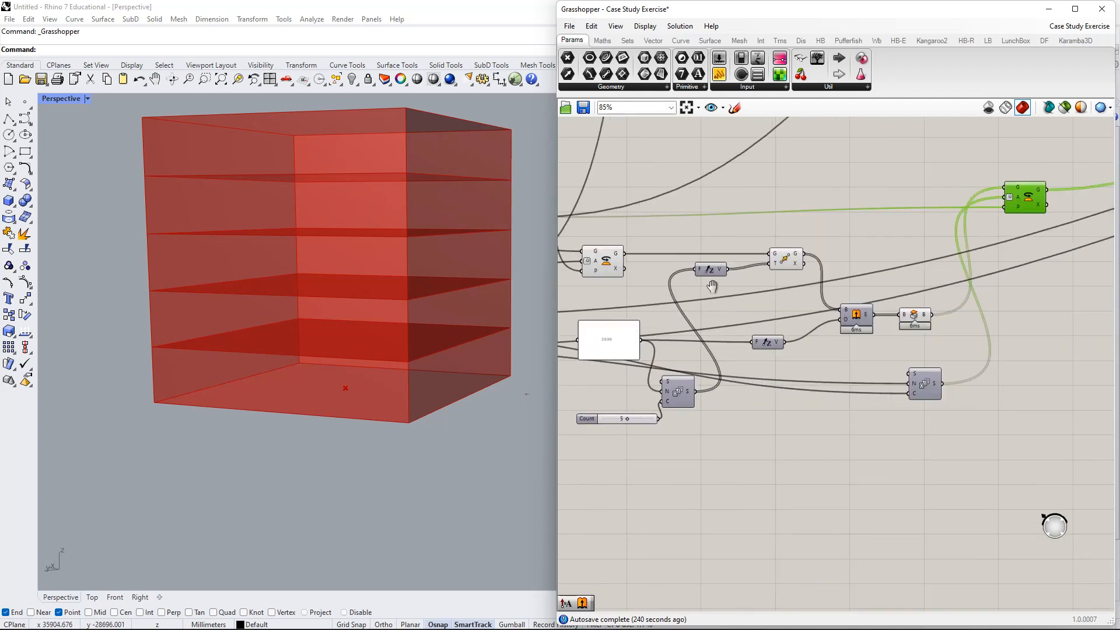
{"action": "left_click", "coordinate": [918, 312]}
- Enable the Rotate component's preview and orbit Rhino to see the twisted floors
{"action": "right_click", "coordinate": [1022, 205]}
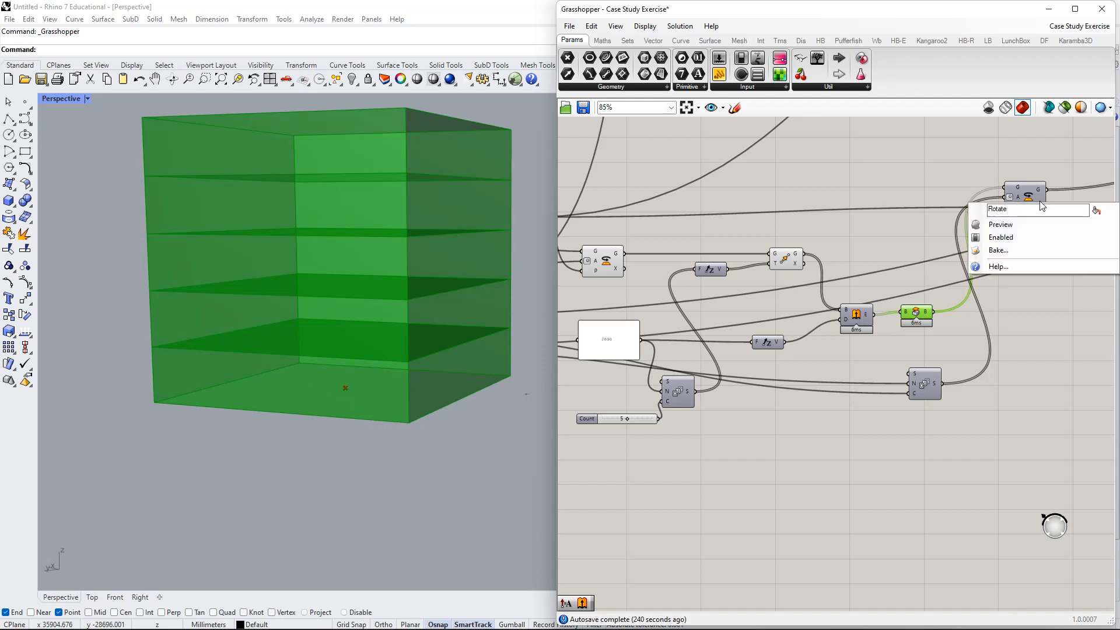
{"action": "left_click", "coordinate": [1046, 222]}
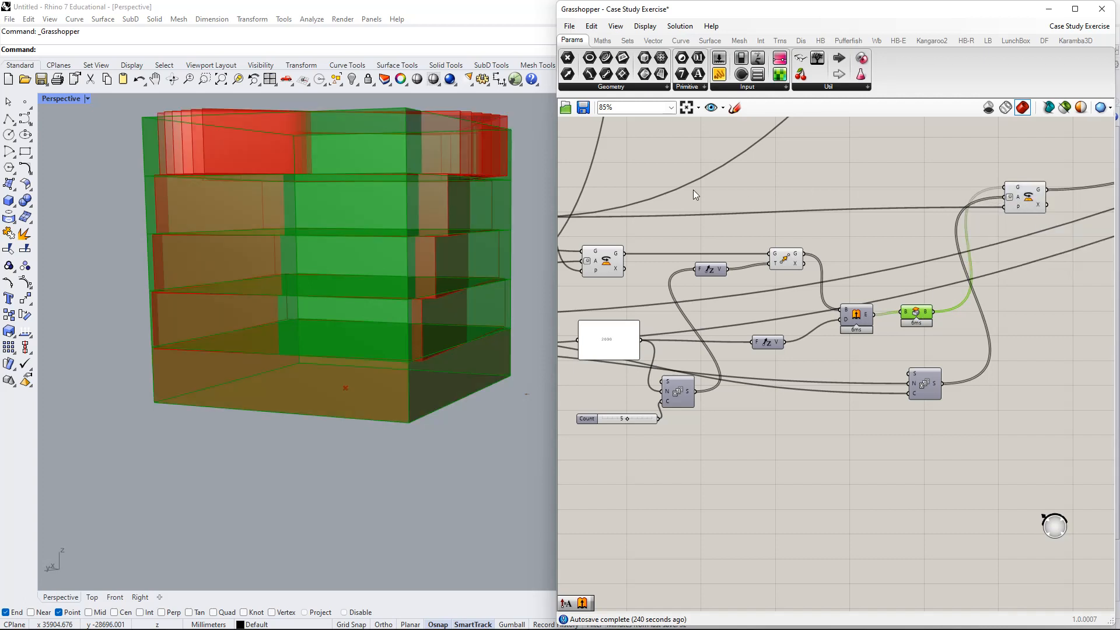
{"action": "right_click_drag", "start_coordinate": [408, 192], "coordinate": [429, 260]}
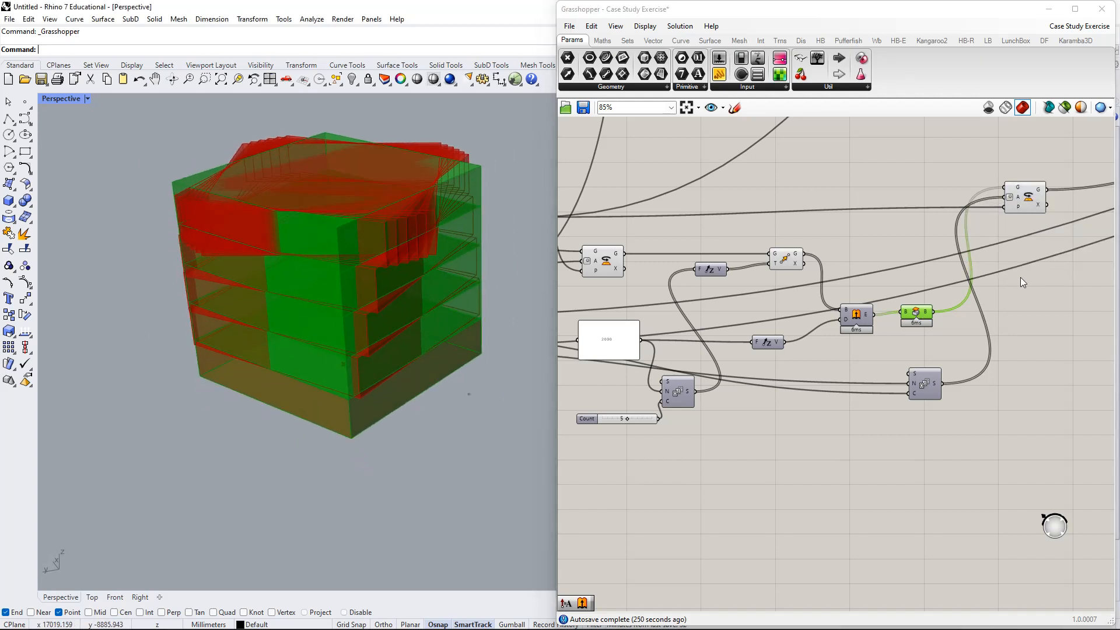
- Tidy the Brep, Series and top-right components on the canvas
{"action": "right_click_drag", "start_coordinate": [968, 272], "coordinate": [1028, 234]}
{"action": "left_click_drag", "start_coordinate": [972, 277], "coordinate": [966, 280]}
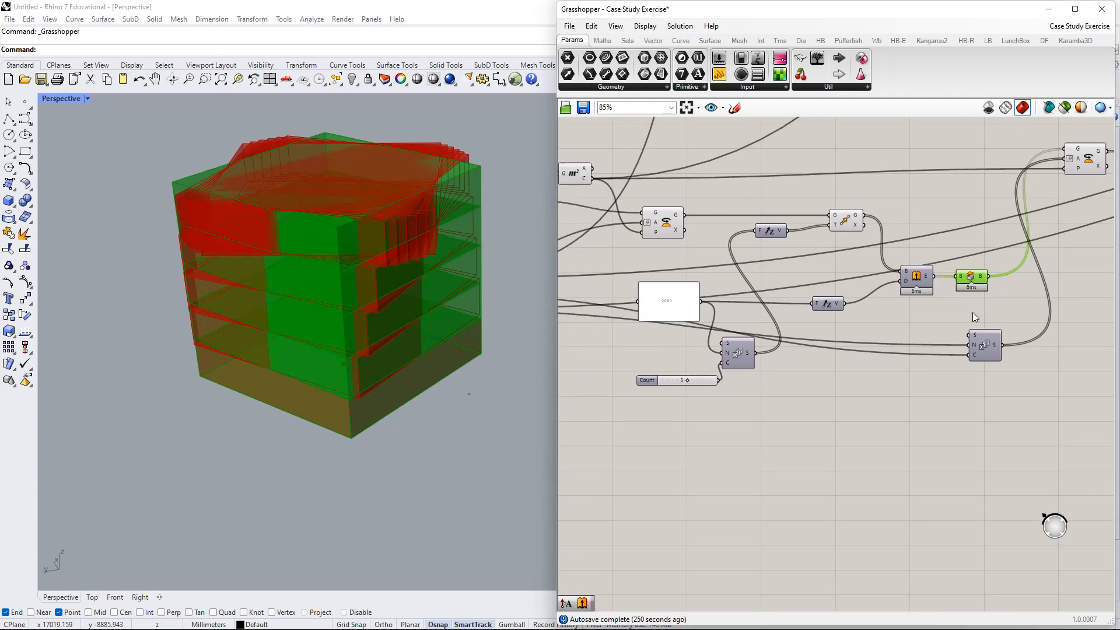
{"action": "left_click_drag", "start_coordinate": [977, 344], "coordinate": [962, 327]}
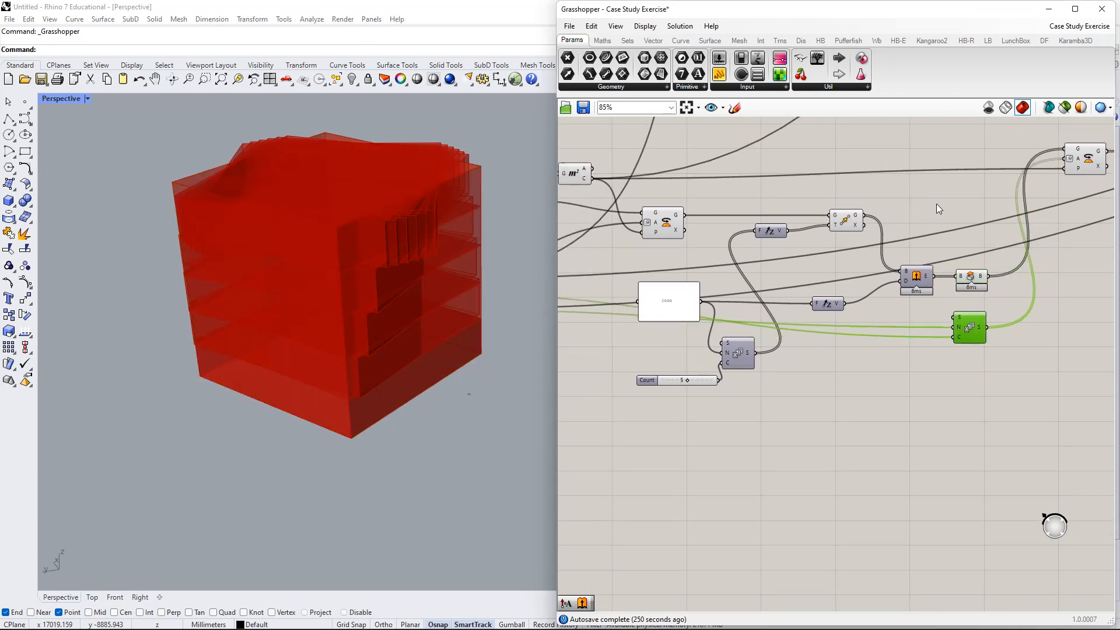
{"action": "right_click_drag", "start_coordinate": [938, 208], "coordinate": [855, 274]}
{"action": "left_click_drag", "start_coordinate": [996, 232], "coordinate": [999, 246]}
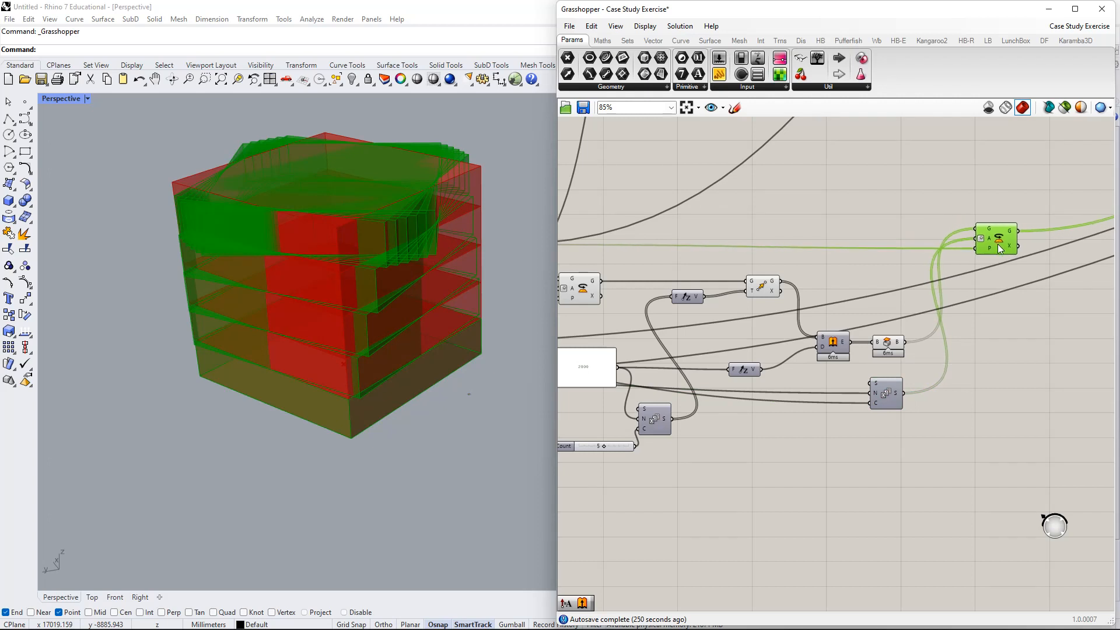
{"action": "right_click_drag", "start_coordinate": [605, 270], "coordinate": [739, 227]}
- Nudge both Rotate components into place and move the second Series component down and left
{"action": "left_click", "coordinate": [720, 248]}
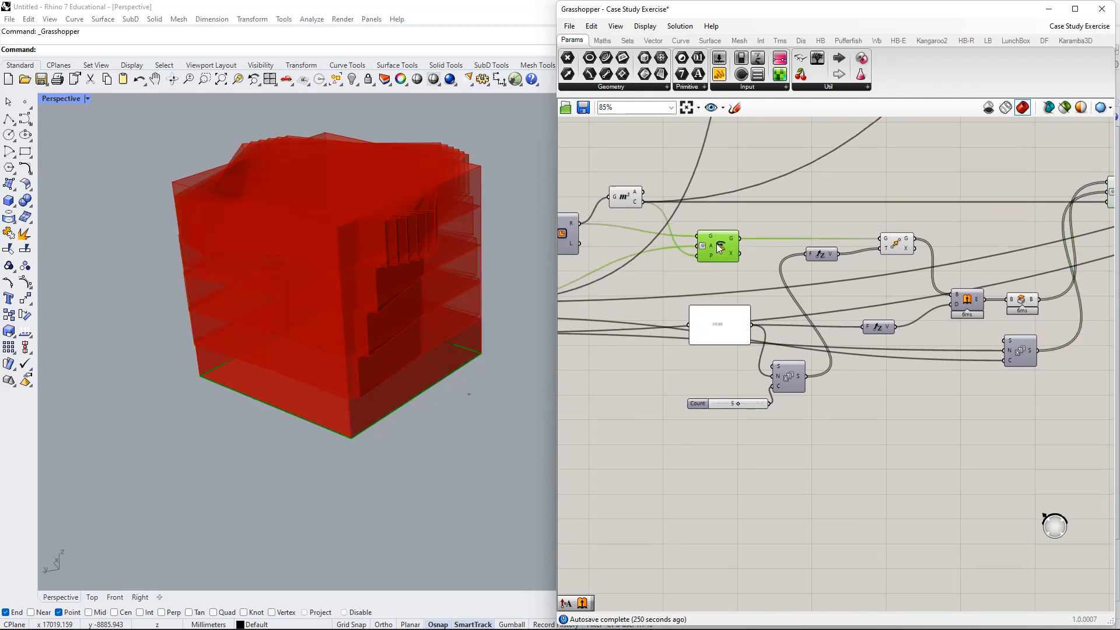
{"action": "left_click_drag", "start_coordinate": [717, 243], "coordinate": [717, 247]}
{"action": "right_click_drag", "start_coordinate": [721, 235], "coordinate": [742, 229]}
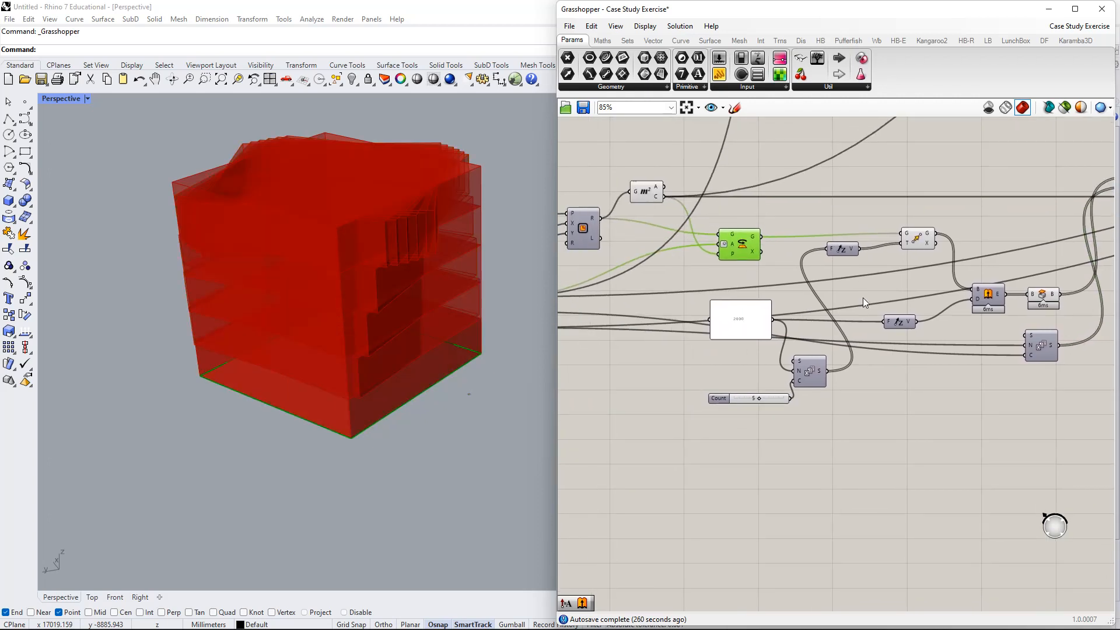
{"action": "right_click_drag", "start_coordinate": [807, 240], "coordinate": [713, 233]}
{"action": "left_click_drag", "start_coordinate": [656, 236], "coordinate": [655, 228]}
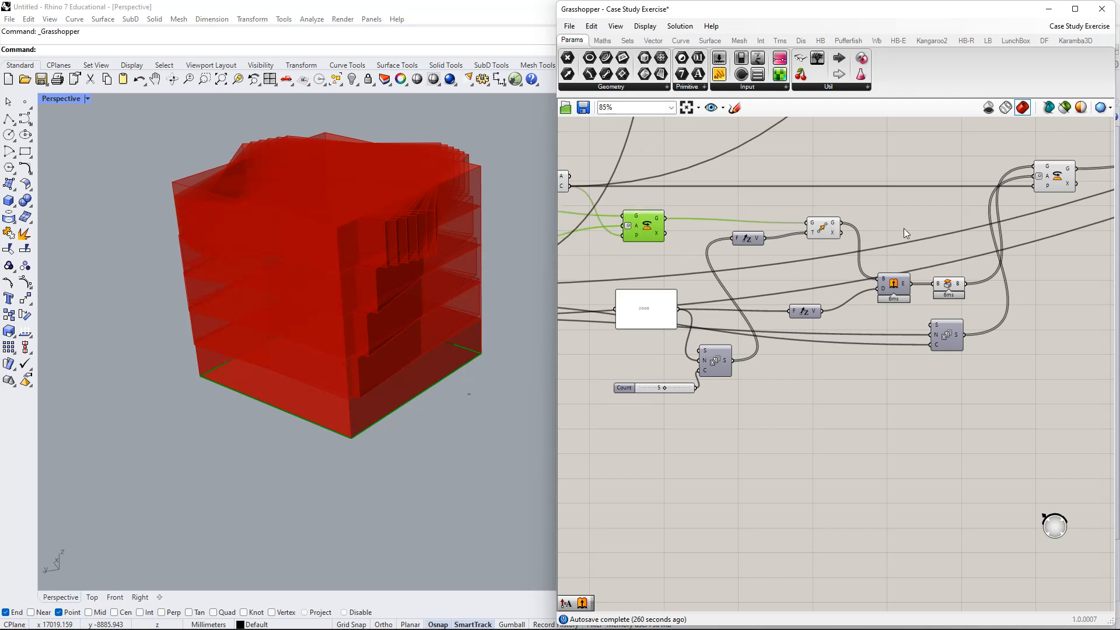
{"action": "left_click_drag", "start_coordinate": [1054, 180], "coordinate": [1048, 175]}
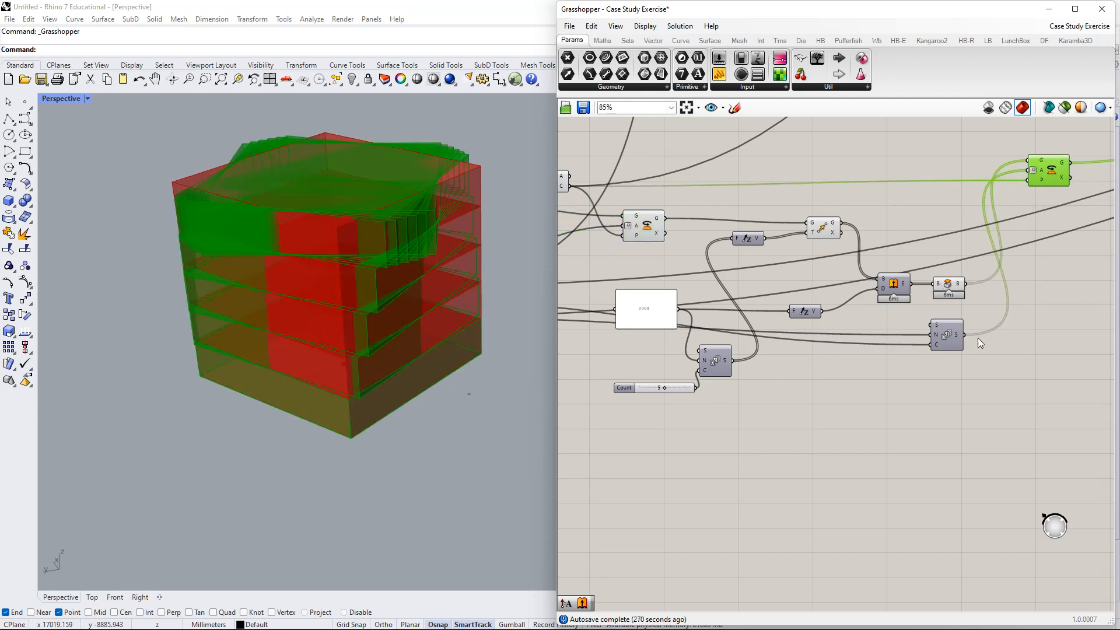
{"action": "left_click_drag", "start_coordinate": [946, 338], "coordinate": [815, 380]}
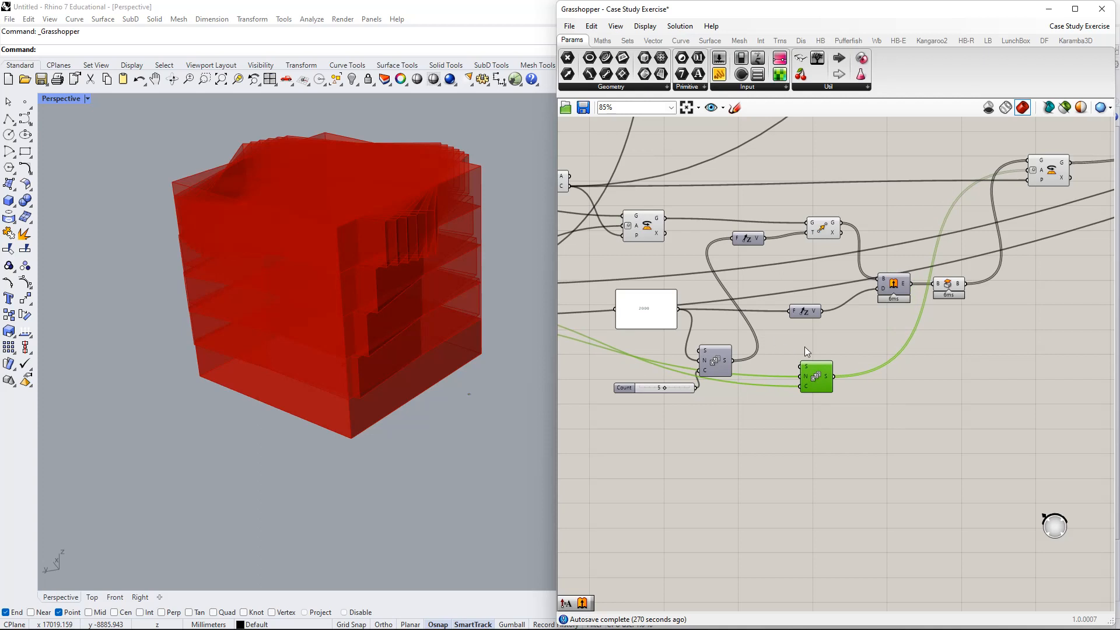
{"action": "right_click_drag", "start_coordinate": [839, 345], "coordinate": [803, 354]}
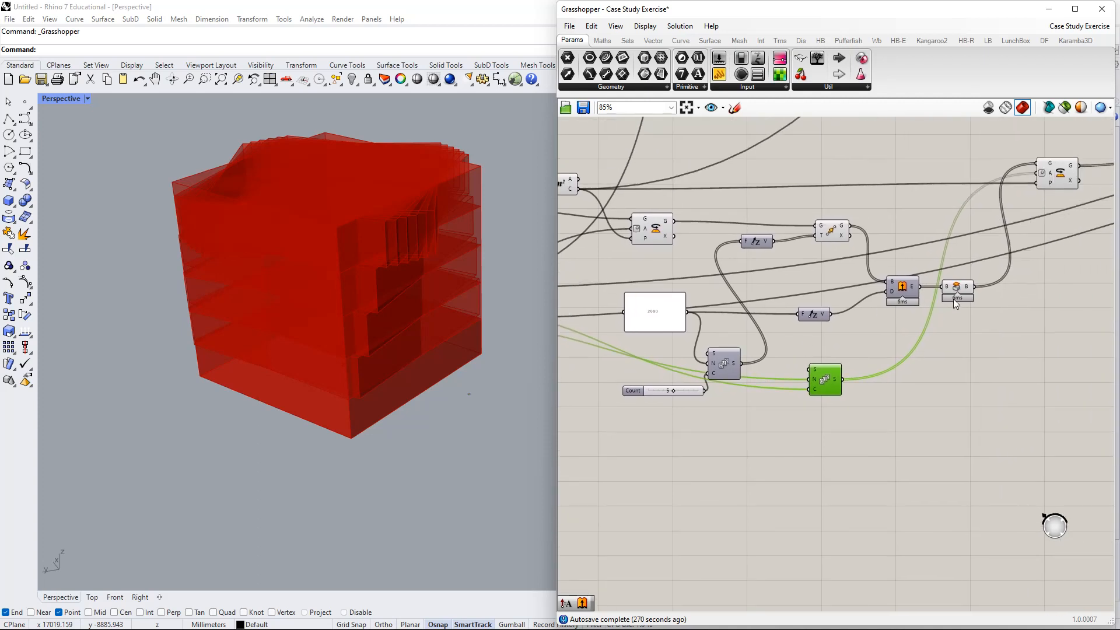
{"action": "right_click_drag", "start_coordinate": [954, 299], "coordinate": [907, 305]}
- Turn off the Cap Holes preview to hide the capped solids
{"action": "right_click", "coordinate": [922, 300]}
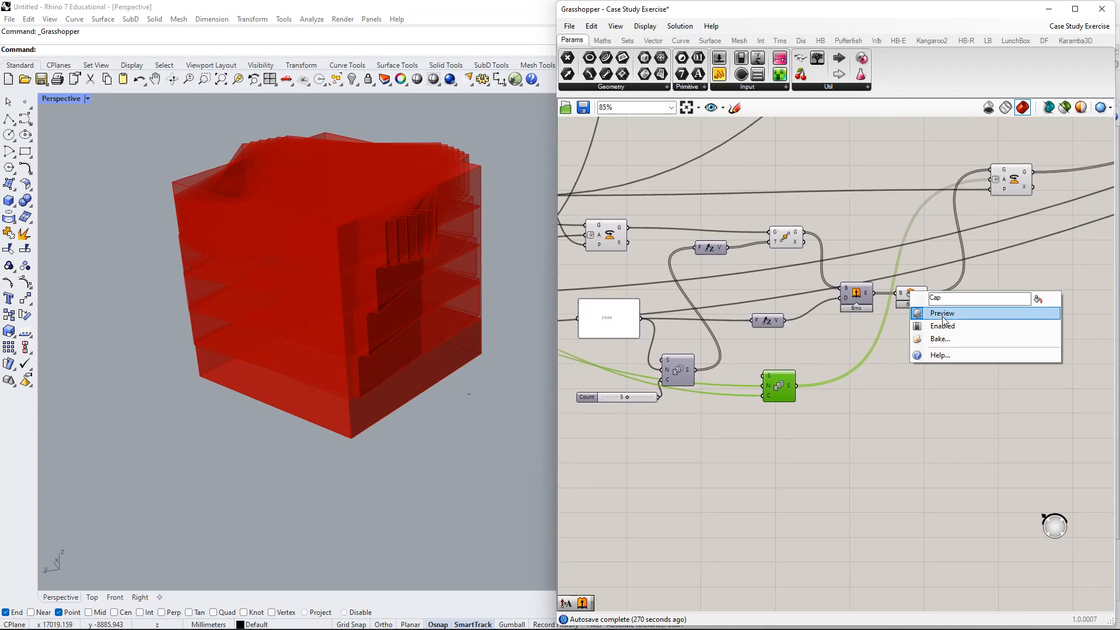
{"action": "left_click", "coordinate": [934, 313]}
{"action": "right_click", "coordinate": [786, 241]}
{"action": "left_click", "coordinate": [848, 218]}
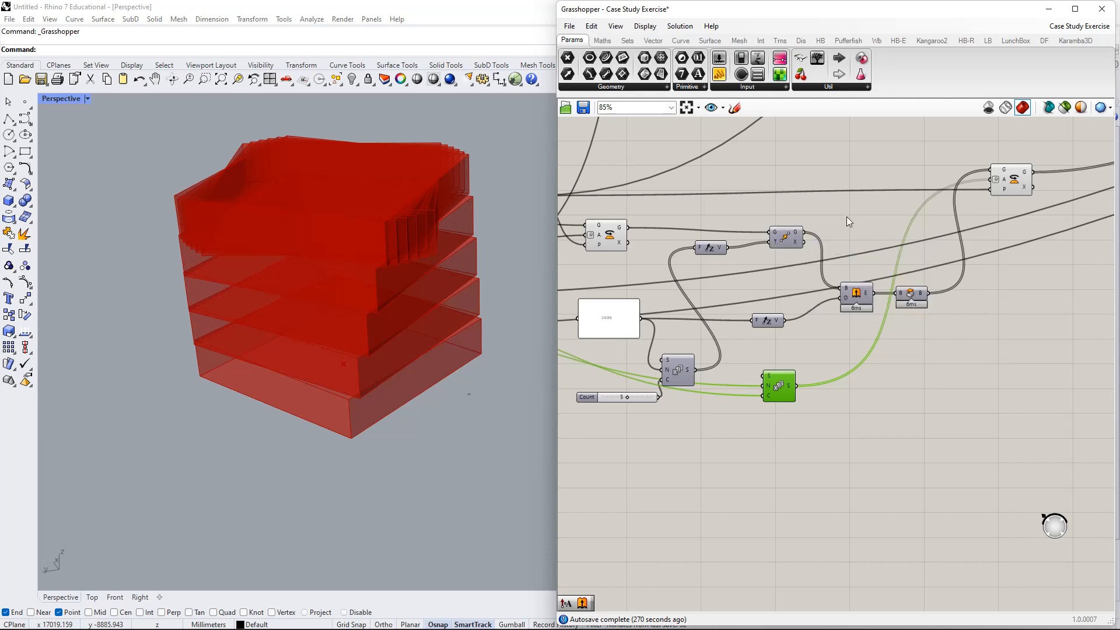
{"action": "right_click_drag", "start_coordinate": [848, 218], "coordinate": [916, 205]}
- Turn off the Area component's preview and move the top Rotate component down
{"action": "left_click", "coordinate": [676, 218]}
{"action": "right_click", "coordinate": [676, 219]}
{"action": "left_click", "coordinate": [697, 242]}
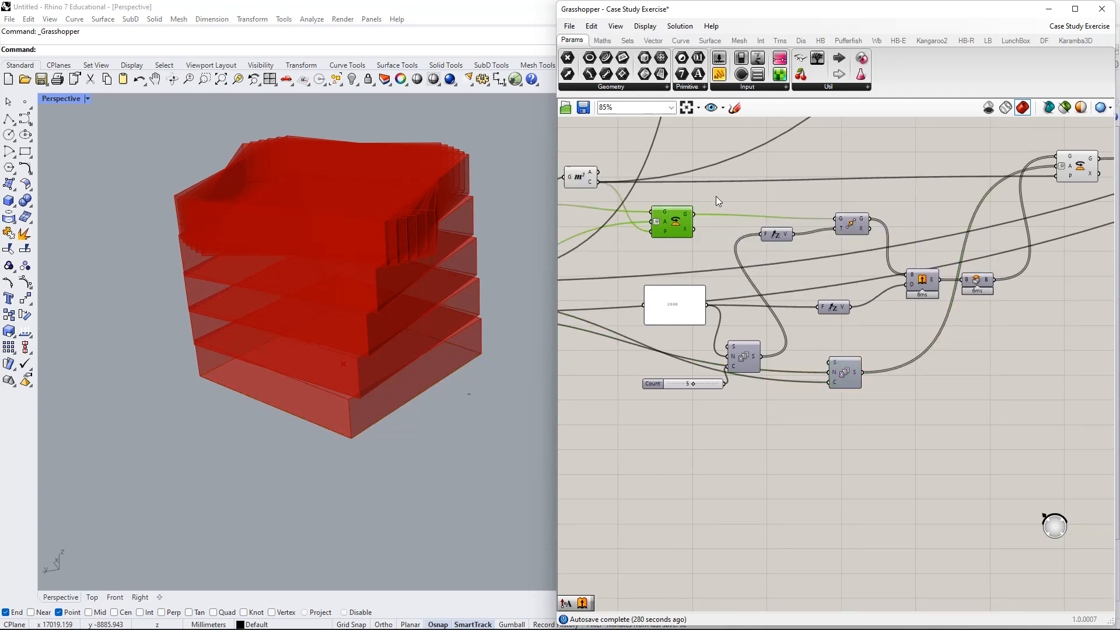
{"action": "right_click_drag", "start_coordinate": [623, 188], "coordinate": [761, 217]}
{"action": "right_click", "coordinate": [716, 205]}
{"action": "left_click", "coordinate": [807, 197]}
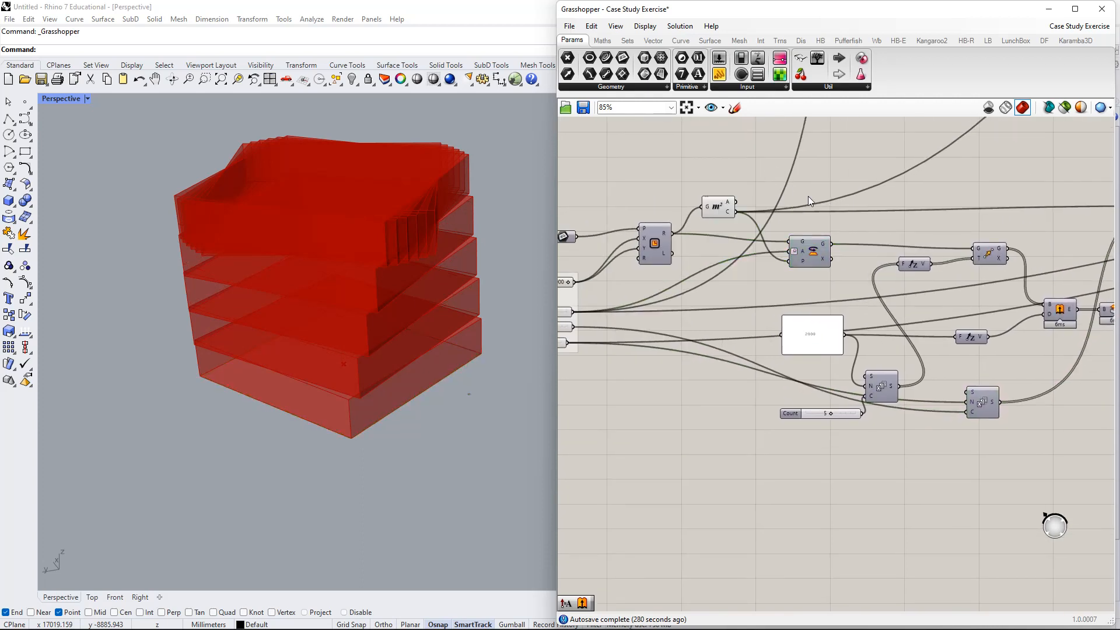
{"action": "scroll", "coordinate": [828, 209], "scroll_direction": "down", "scroll_amount": 2}
{"action": "right_click_drag", "start_coordinate": [920, 269], "coordinate": [706, 312]}
{"action": "scroll", "coordinate": [876, 281], "scroll_direction": "up", "scroll_amount": 3}
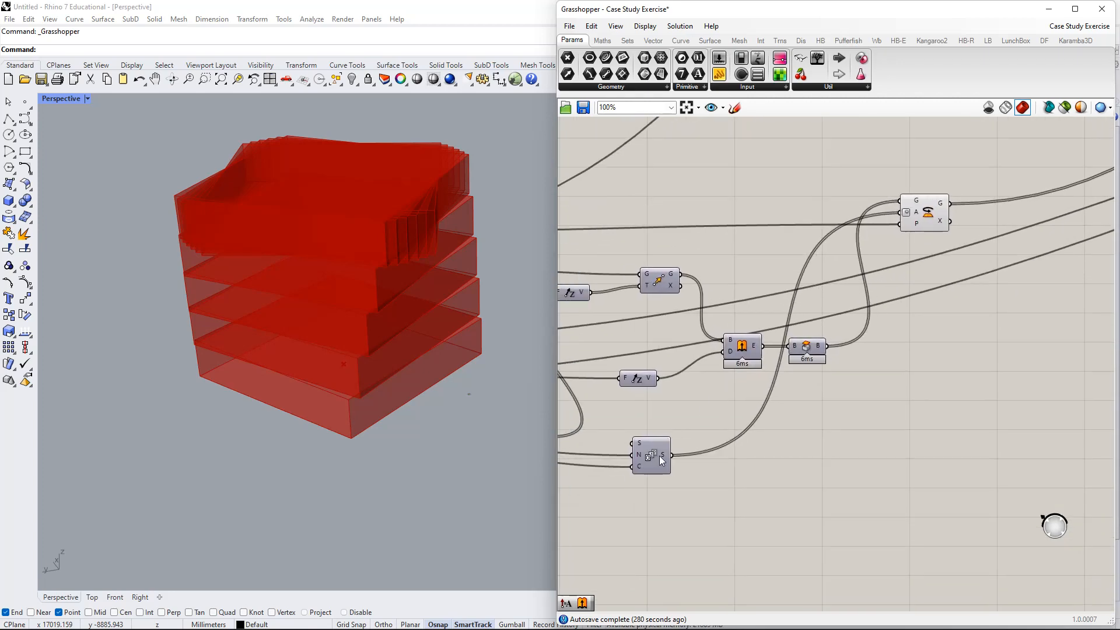
{"action": "left_click_drag", "start_coordinate": [928, 214], "coordinate": [928, 391]}
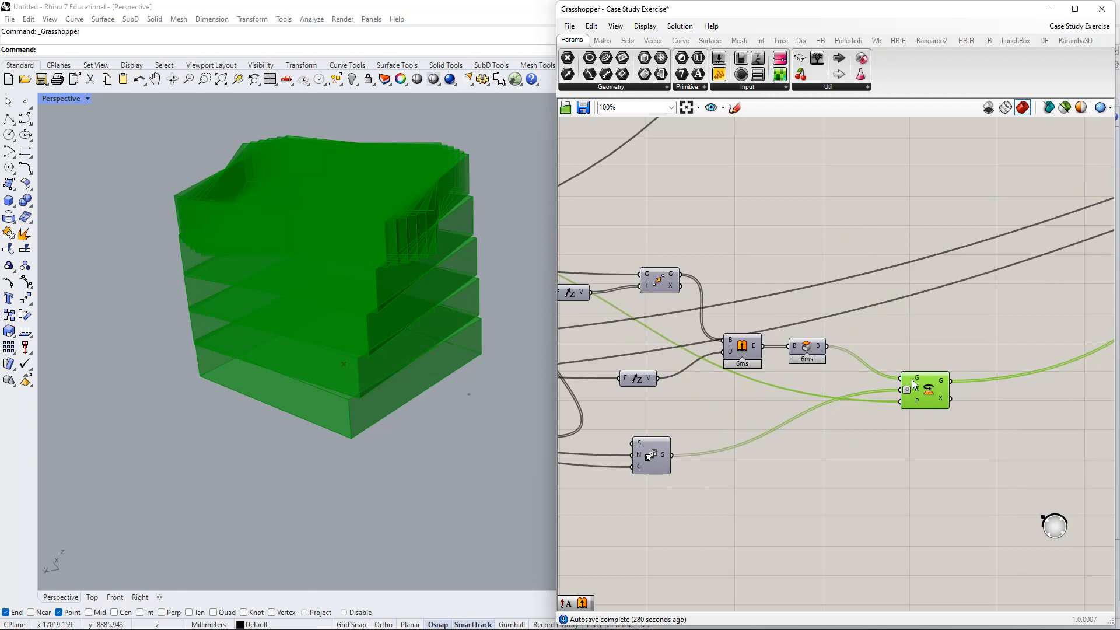
- Add a Panel wired to the Brep output, enlarged to list the five closed Breps
{"action": "left_click", "coordinate": [813, 349]}
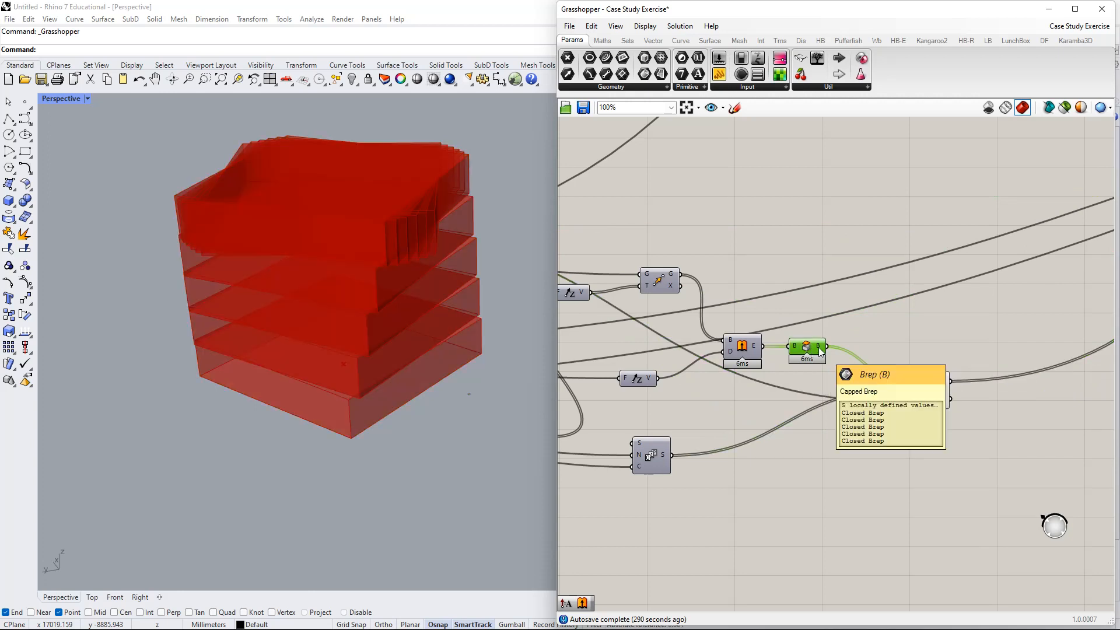
{"action": "double_click", "coordinate": [872, 306]}
{"action": "type", "text": "panel"}
{"action": "key", "text": "Return"}
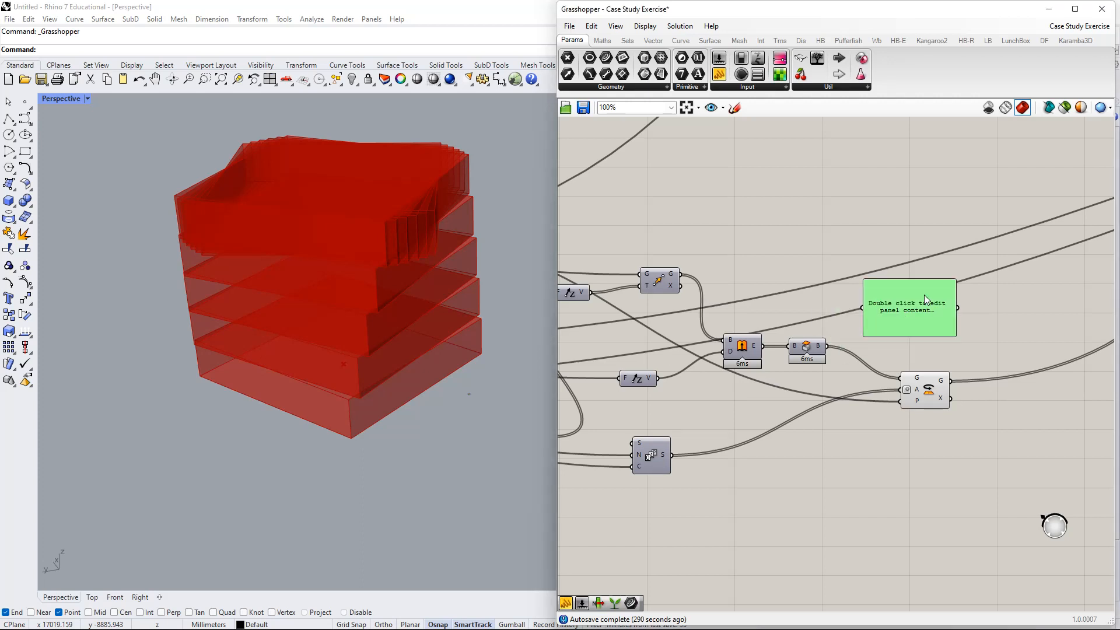
{"action": "left_click_drag", "start_coordinate": [925, 295], "coordinate": [828, 347]}
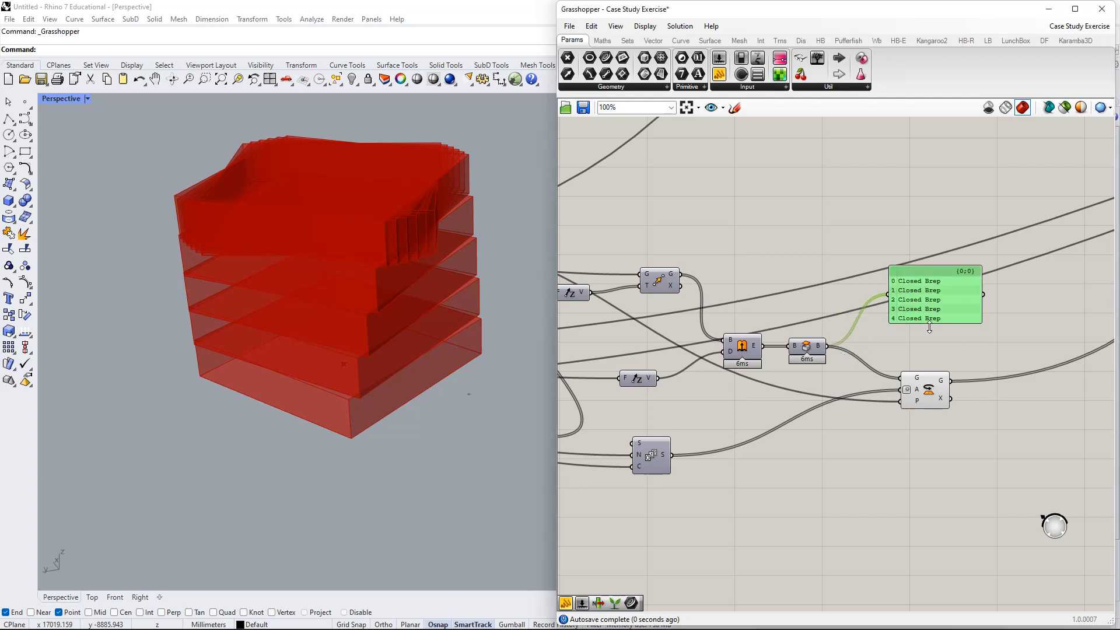
{"action": "left_click_drag", "start_coordinate": [930, 328], "coordinate": [928, 276]}
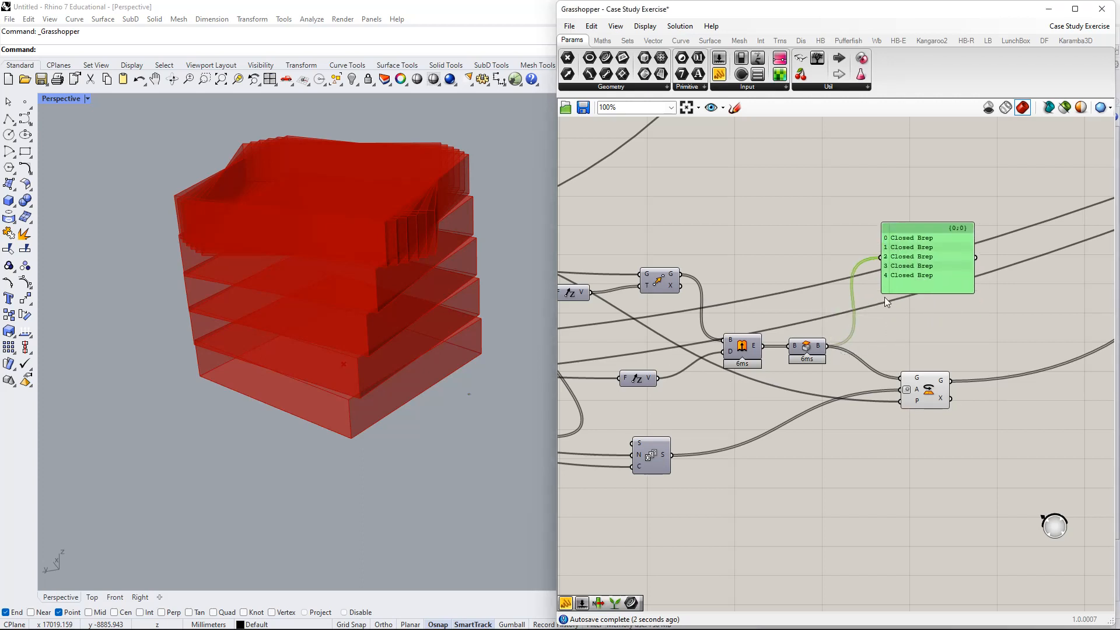
- Add a panel on Rotate's geometry output, sized to list the ten Closed Breps
{"action": "right_click_drag", "start_coordinate": [935, 351], "coordinate": [894, 310]}
{"action": "left_click_drag", "start_coordinate": [876, 349], "coordinate": [912, 345]}
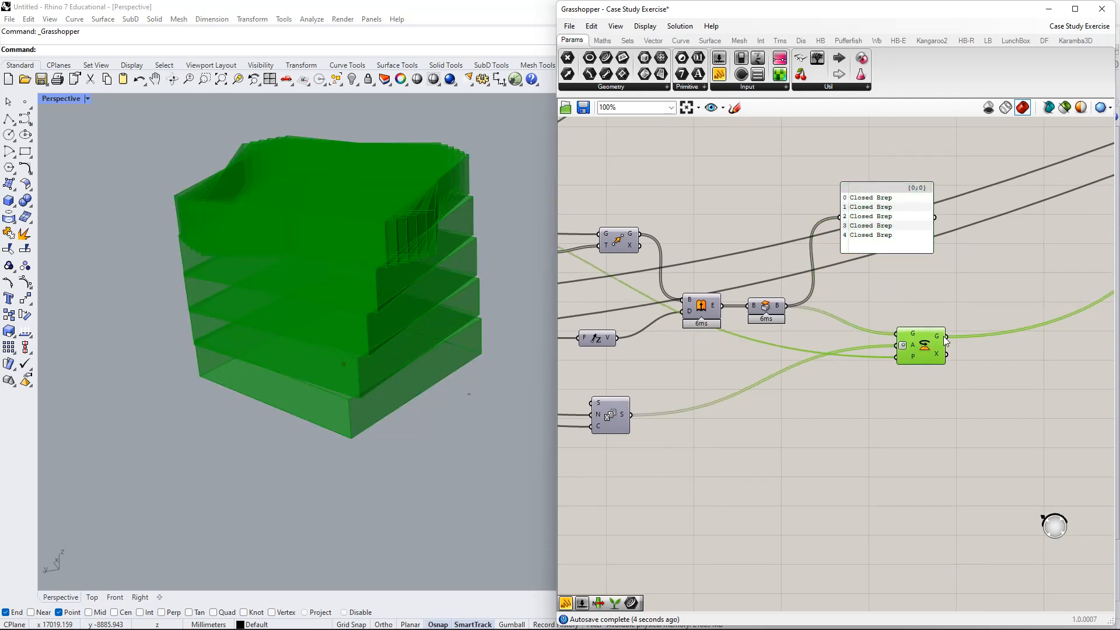
{"action": "double_click", "coordinate": [997, 362]}
{"action": "type", "text": "//"}
{"action": "key", "text": "Return"}
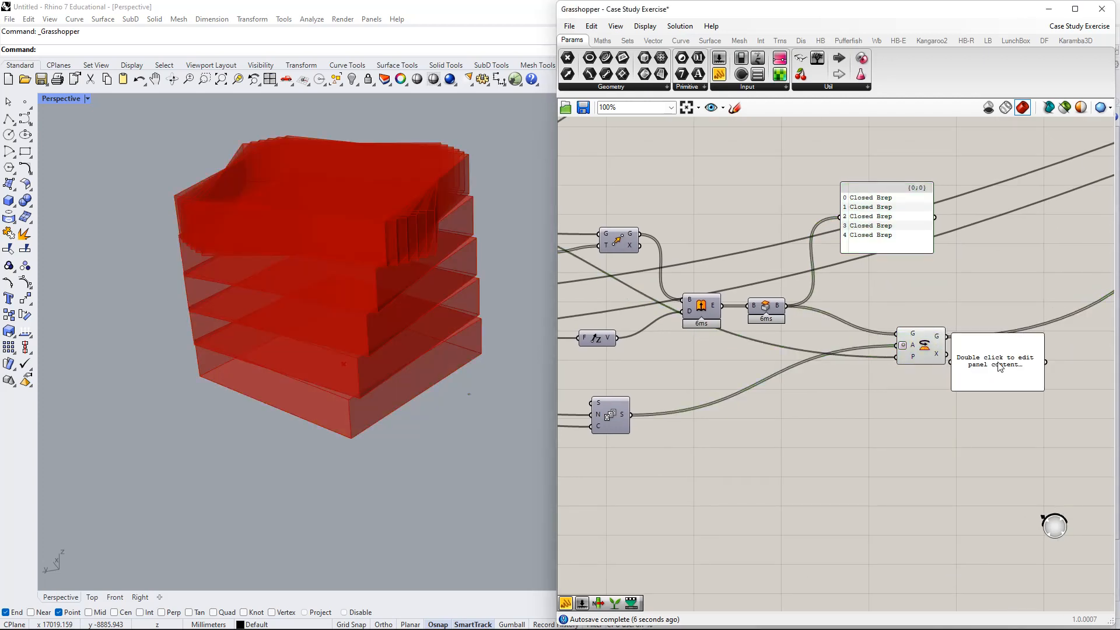
{"action": "left_click_drag", "start_coordinate": [993, 363], "coordinate": [1010, 388]}
{"action": "left_click_drag", "start_coordinate": [957, 350], "coordinate": [948, 337]}
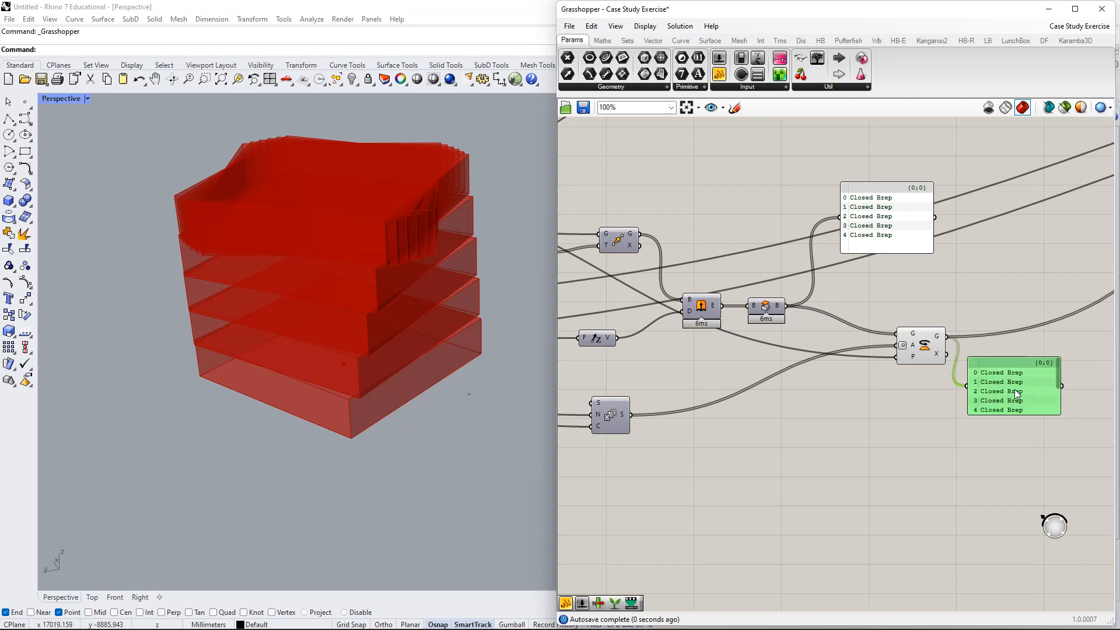
{"action": "left_click_drag", "start_coordinate": [1012, 413], "coordinate": [1028, 474]}
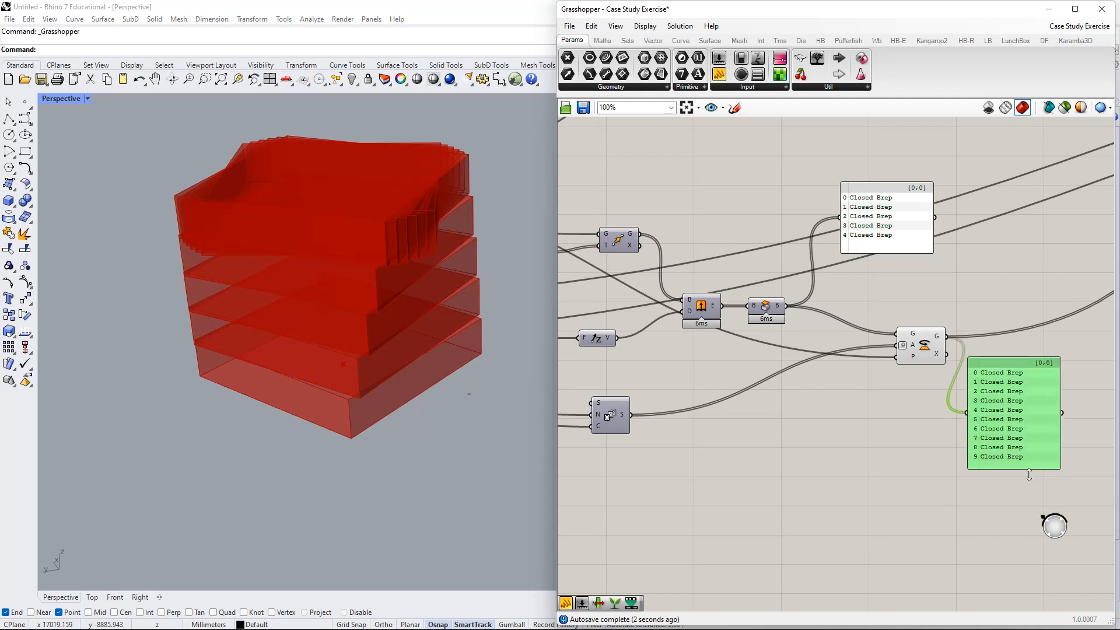
{"action": "right_click_drag", "start_coordinate": [952, 427], "coordinate": [1012, 377]}
- Create another empty panel next to the Series component
{"action": "right_click_drag", "start_coordinate": [930, 345], "coordinate": [892, 336]}
{"action": "double_click", "coordinate": [793, 393]}
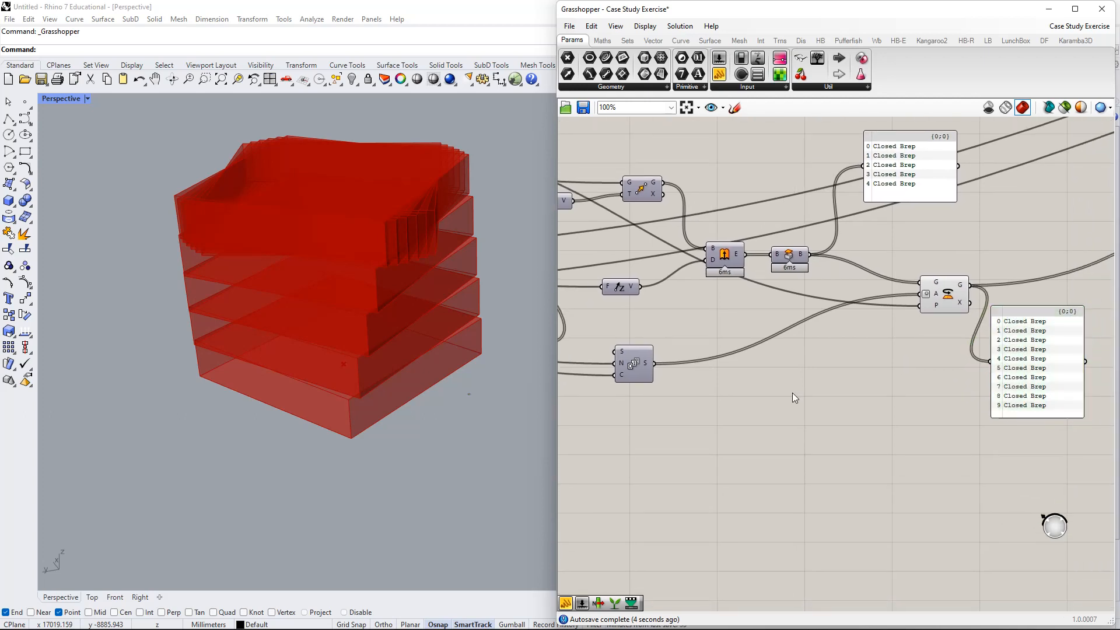
{"action": "type", "text": "//"}
{"action": "key", "text": "Return"}
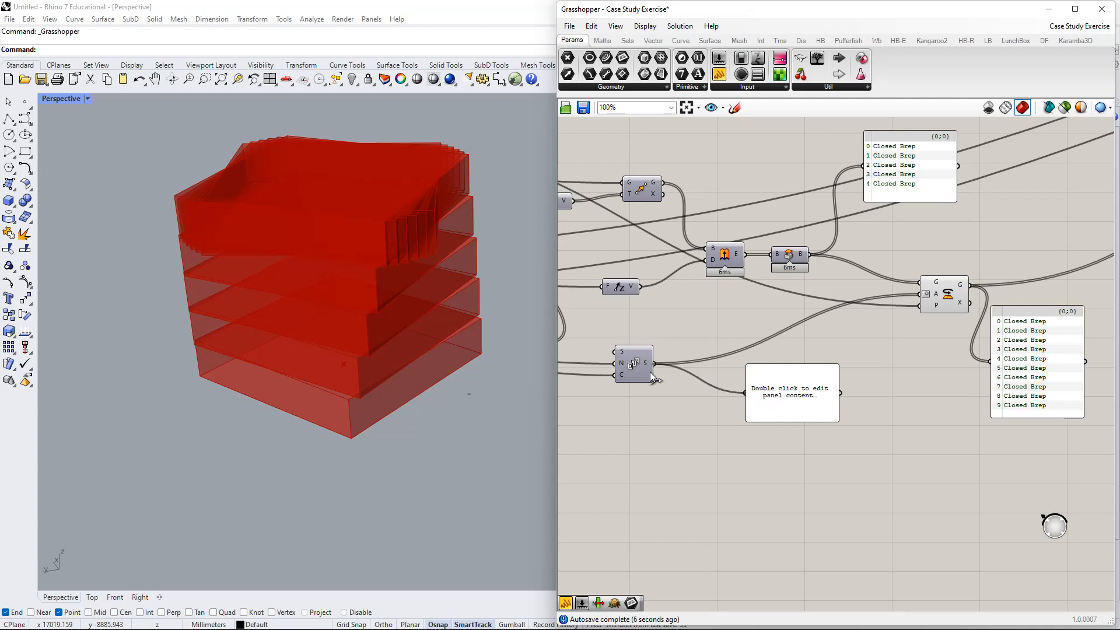
- Wire the Series output into the new panel and stretch it to show values 0 to 36
{"action": "left_click_drag", "start_coordinate": [651, 374], "coordinate": [652, 370]}
{"action": "left_click_drag", "start_coordinate": [803, 427], "coordinate": [803, 476]}
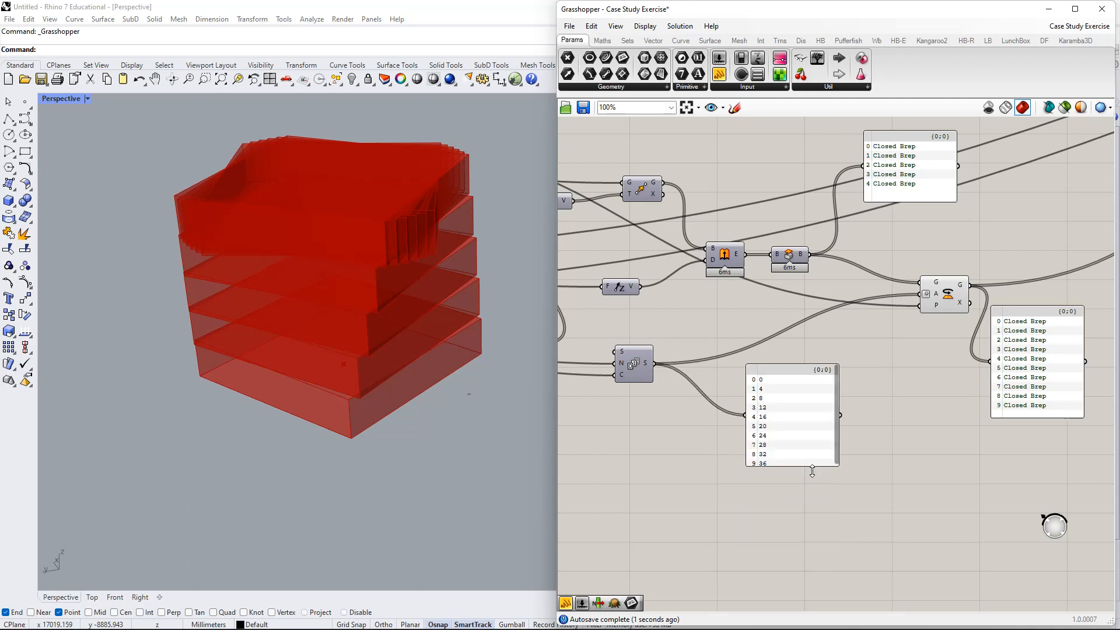
{"action": "right_click_drag", "start_coordinate": [784, 470], "coordinate": [844, 437]}
{"action": "left_click_drag", "start_coordinate": [867, 383], "coordinate": [872, 432]}
{"action": "right_click_drag", "start_coordinate": [950, 334], "coordinate": [902, 356]}
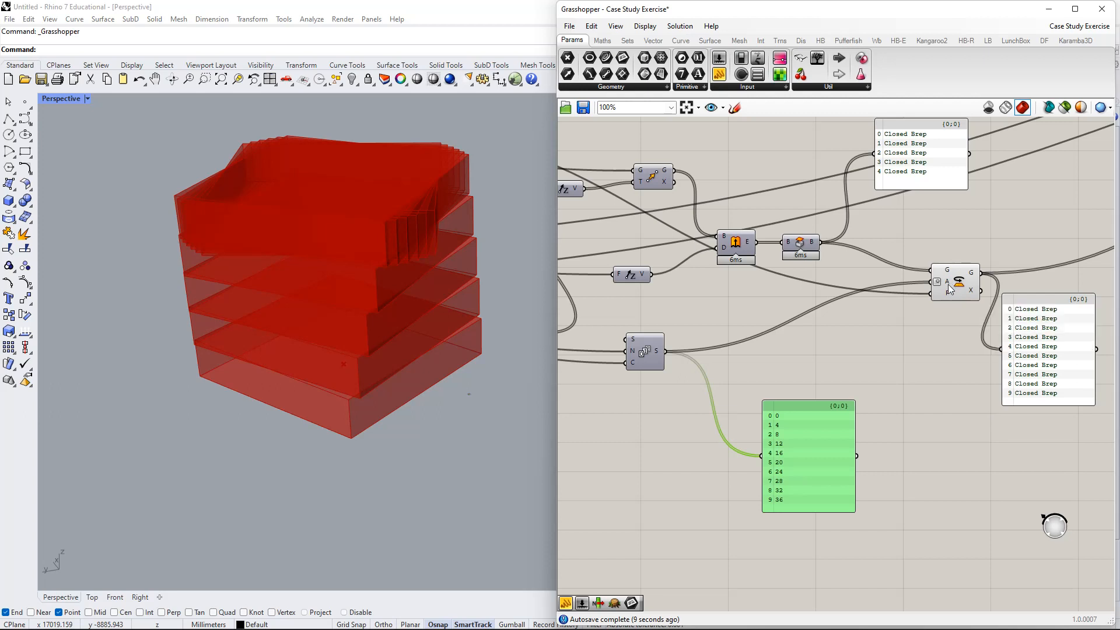
{"action": "right_click_drag", "start_coordinate": [946, 287], "coordinate": [947, 311]}
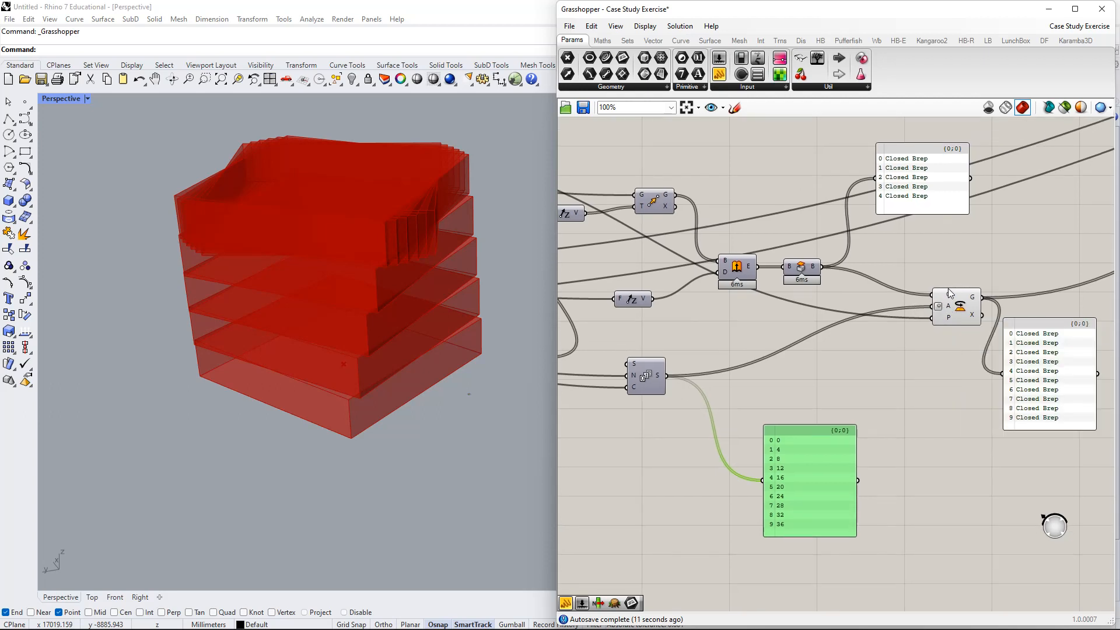
{"action": "mouse_move", "coordinate": [948, 310]}
- Place the number panel beneath the Closed Brep panel and orbit Rhino to view the box tops
{"action": "left_click_drag", "start_coordinate": [803, 449], "coordinate": [802, 412]}
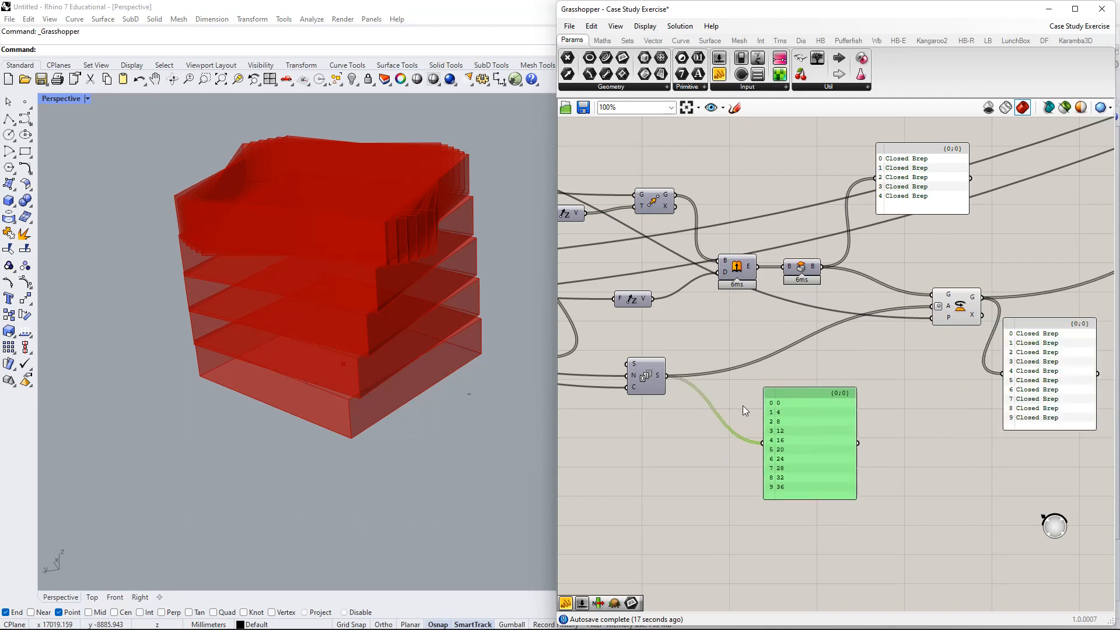
{"action": "right_click_drag", "start_coordinate": [695, 437], "coordinate": [715, 410]}
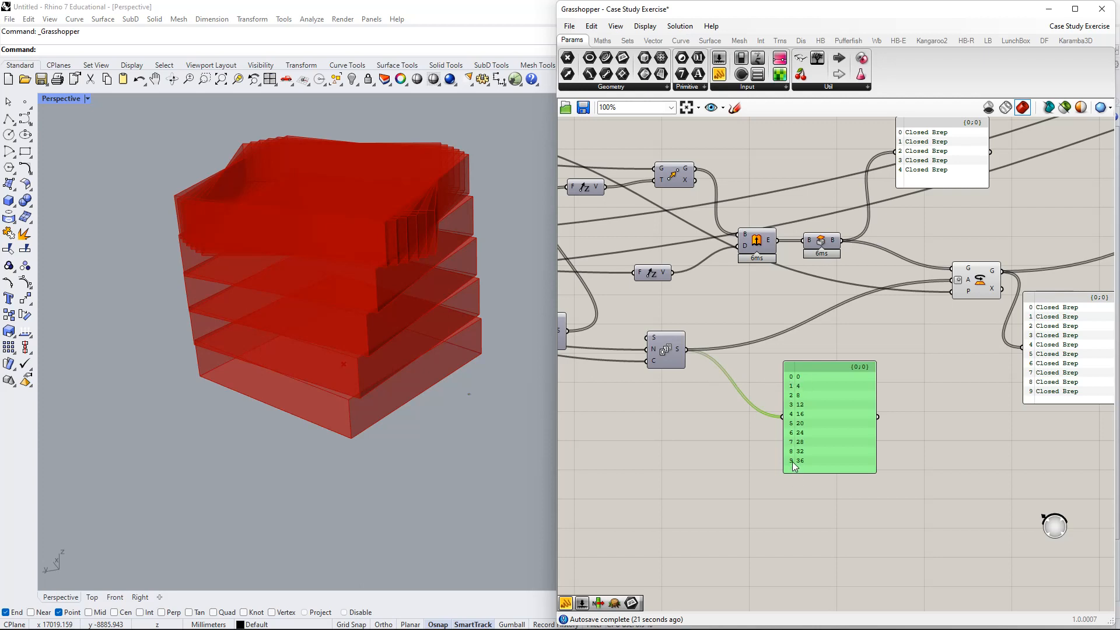
{"action": "right_click_drag", "start_coordinate": [959, 402], "coordinate": [880, 458]}
{"action": "left_click_drag", "start_coordinate": [870, 221], "coordinate": [811, 389]}
{"action": "left_click_drag", "start_coordinate": [753, 457], "coordinate": [808, 455]}
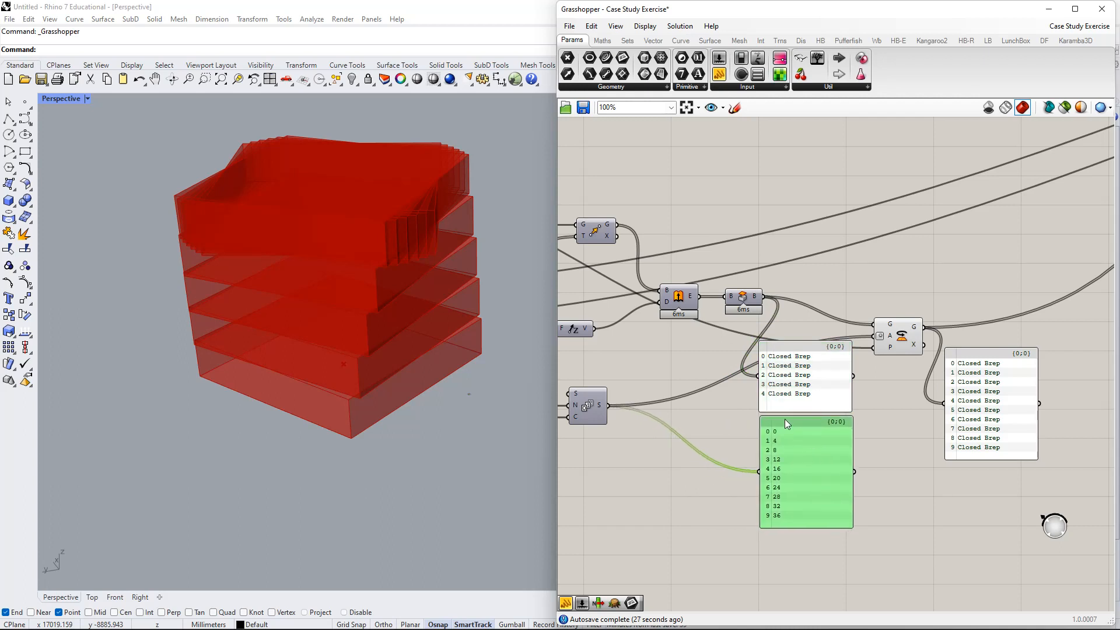
{"action": "right_click_drag", "start_coordinate": [457, 218], "coordinate": [429, 267]}
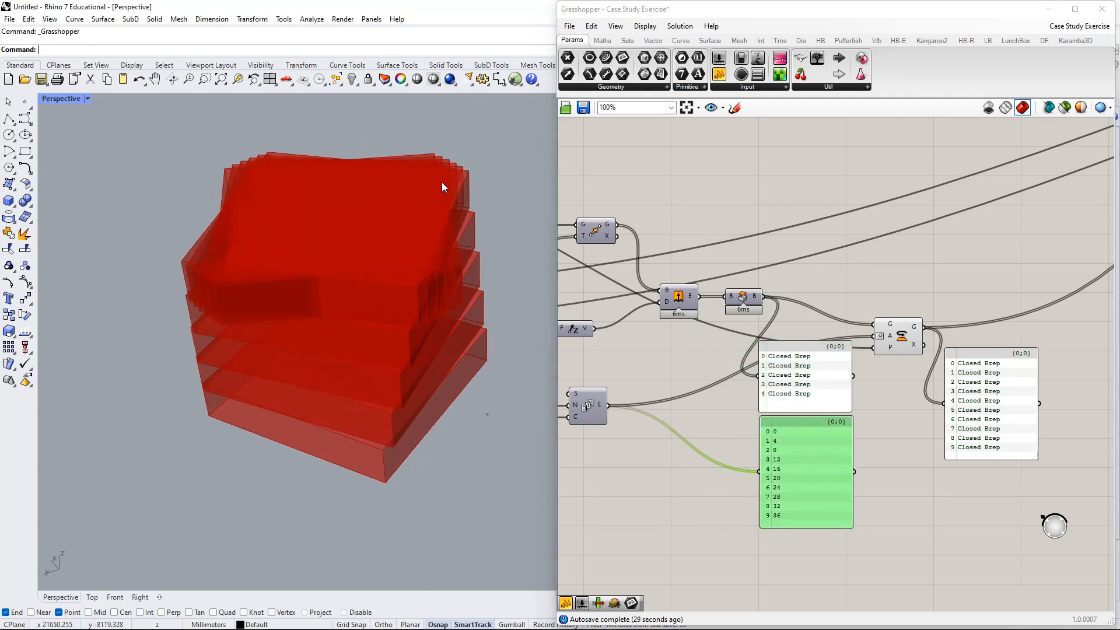
{"action": "right_click_drag", "start_coordinate": [959, 445], "coordinate": [902, 402]}
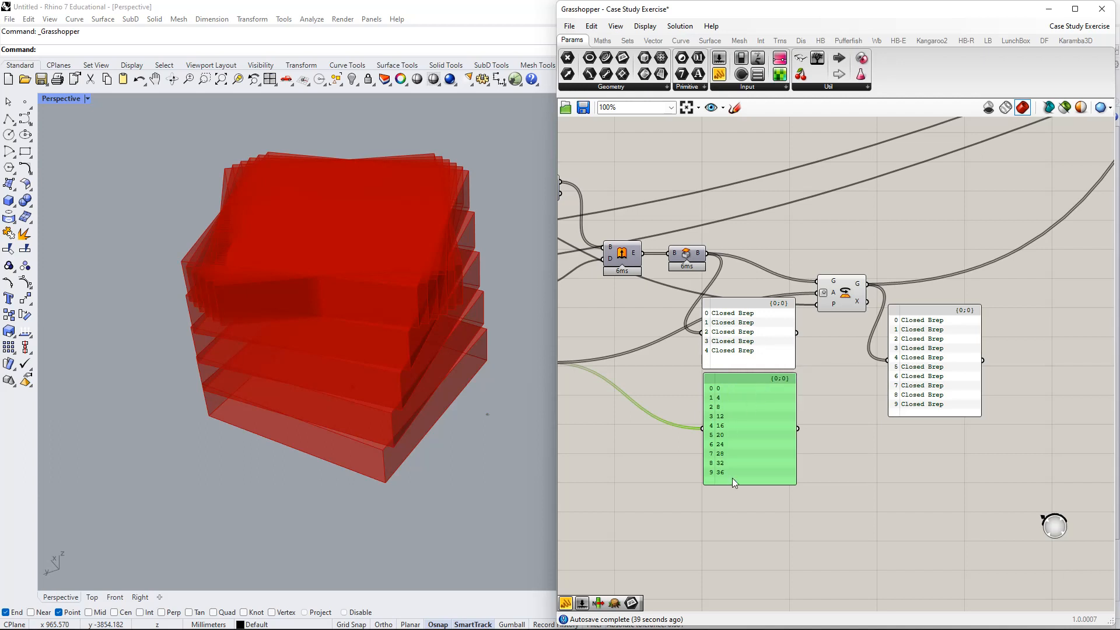
{"action": "right_click_drag", "start_coordinate": [732, 478], "coordinate": [787, 429]}
{"action": "right_click_drag", "start_coordinate": [866, 372], "coordinate": [822, 343]}
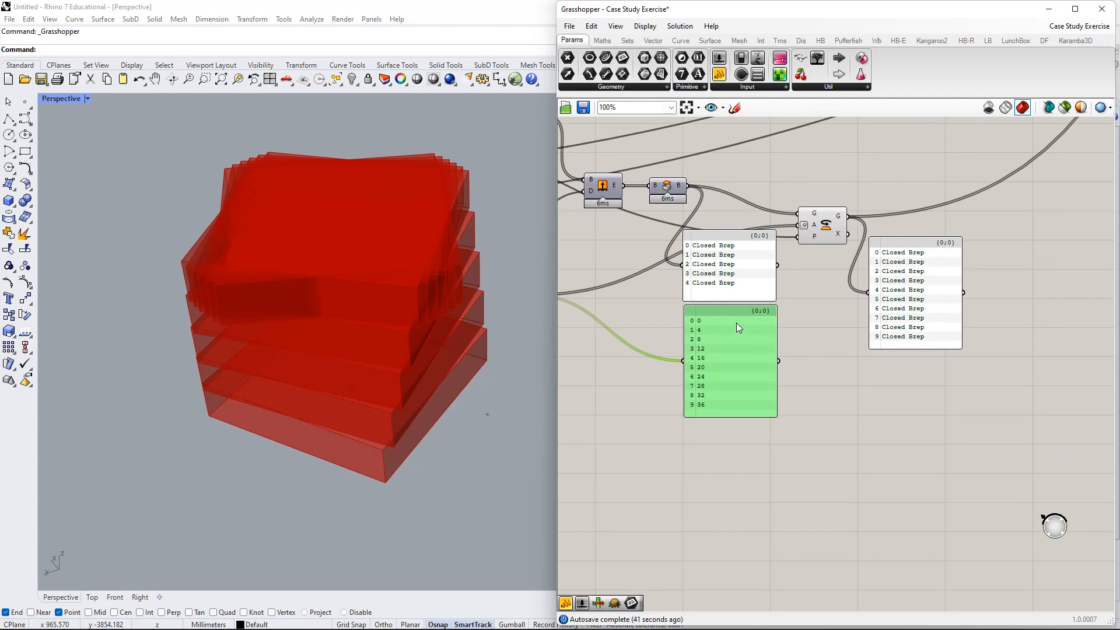
{"action": "scroll", "coordinate": [737, 324], "scroll_direction": "up", "scroll_amount": 5}
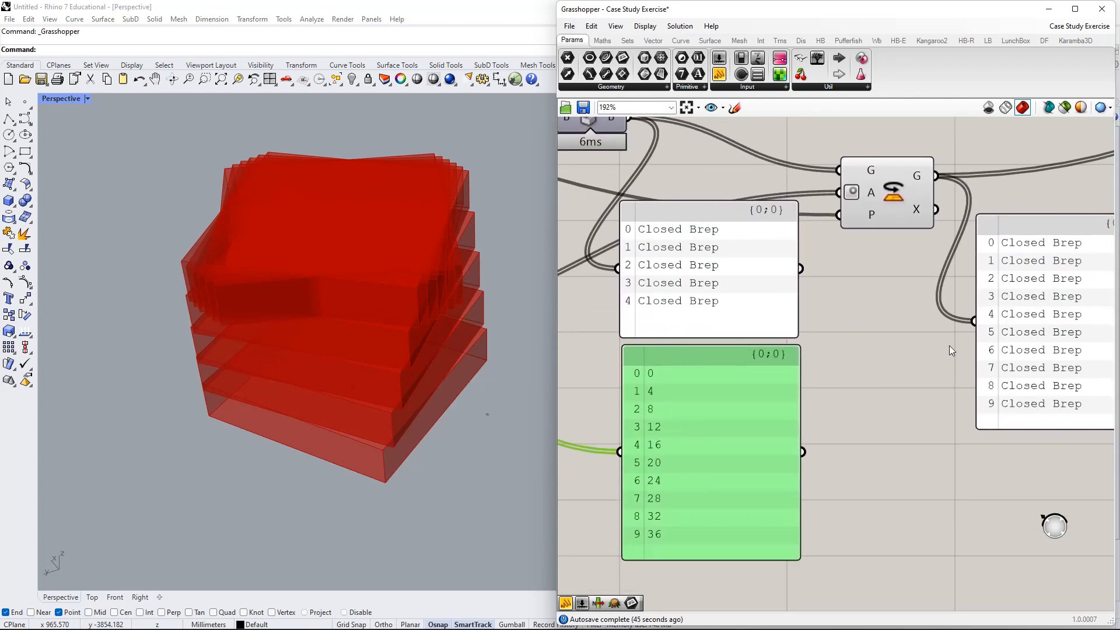
{"action": "right_click_drag", "start_coordinate": [949, 348], "coordinate": [905, 307]}
- Move the Closed Brep panel above the rotation, then shift the number panel and Series up-right
{"action": "right_click_drag", "start_coordinate": [819, 351], "coordinate": [864, 512]}
{"action": "left_click_drag", "start_coordinate": [758, 400], "coordinate": [828, 199]}
{"action": "left_click_drag", "start_coordinate": [762, 531], "coordinate": [814, 453]}
{"action": "right_click_drag", "start_coordinate": [708, 400], "coordinate": [890, 350]}
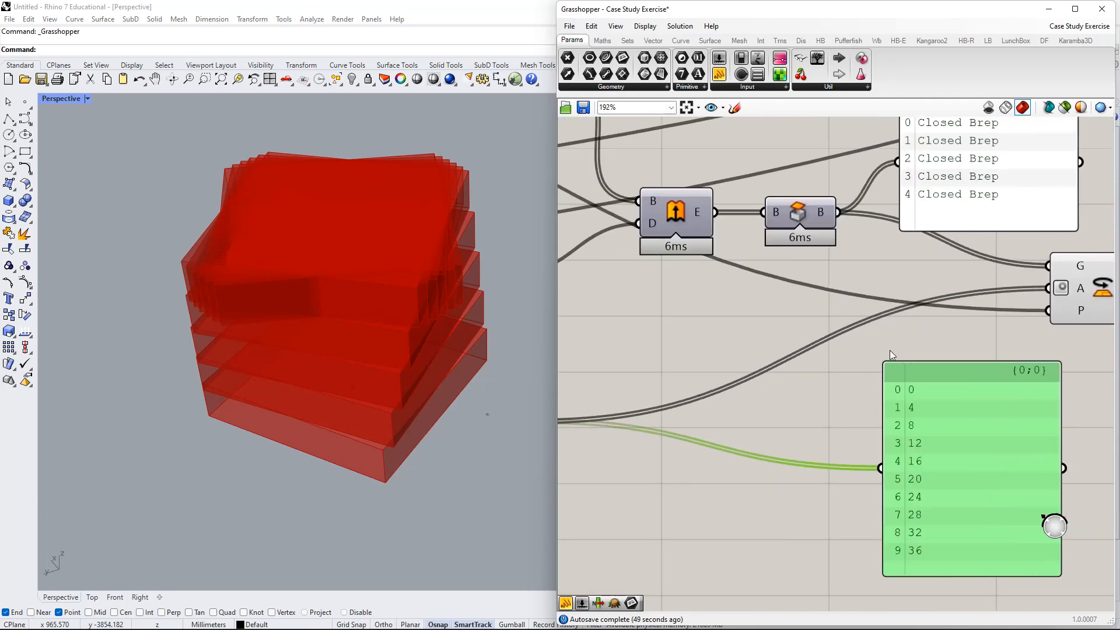
{"action": "scroll", "coordinate": [793, 368], "scroll_direction": "down", "scroll_amount": 2}
{"action": "right_click_drag", "start_coordinate": [635, 397], "coordinate": [695, 381]}
{"action": "left_click_drag", "start_coordinate": [646, 391], "coordinate": [832, 341]}
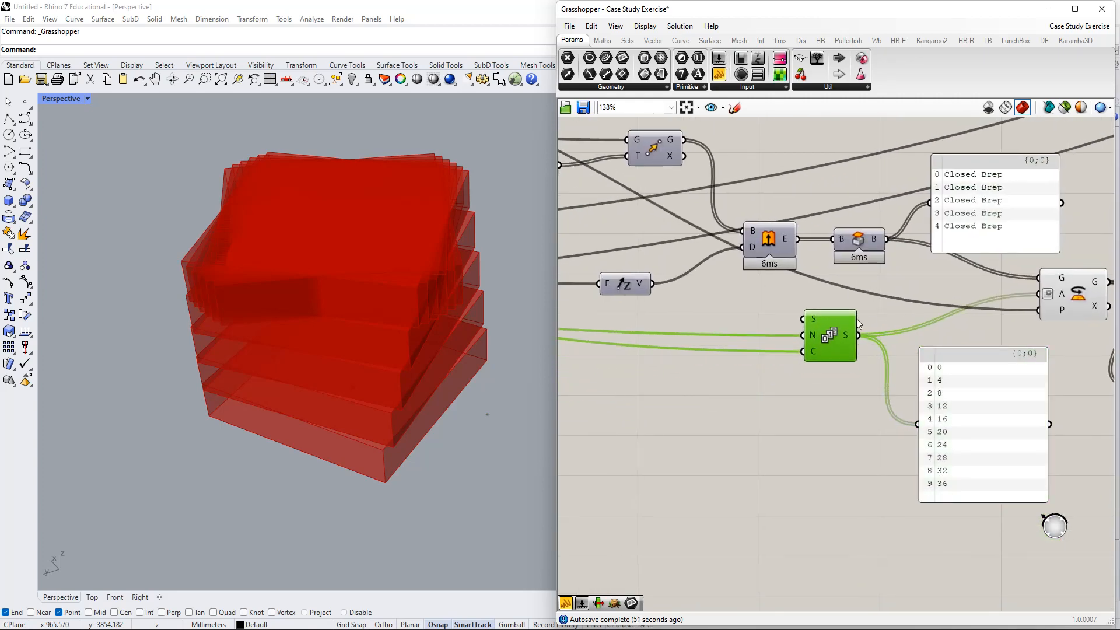
{"action": "right_click_drag", "start_coordinate": [893, 246], "coordinate": [725, 270]}
{"action": "left_click_drag", "start_coordinate": [844, 244], "coordinate": [831, 214]}
{"action": "right_click_drag", "start_coordinate": [758, 269], "coordinate": [717, 242]}
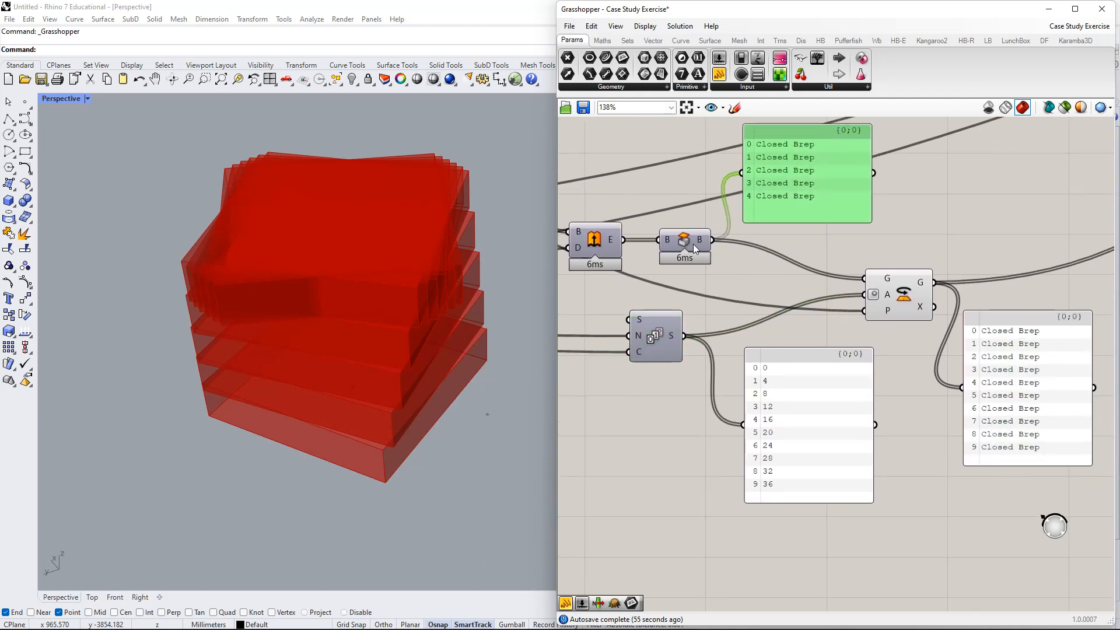
- Hide the Rotate component's preview and show the capped boxes in Rhino
{"action": "right_click", "coordinate": [896, 292]}
{"action": "left_click", "coordinate": [919, 308]}
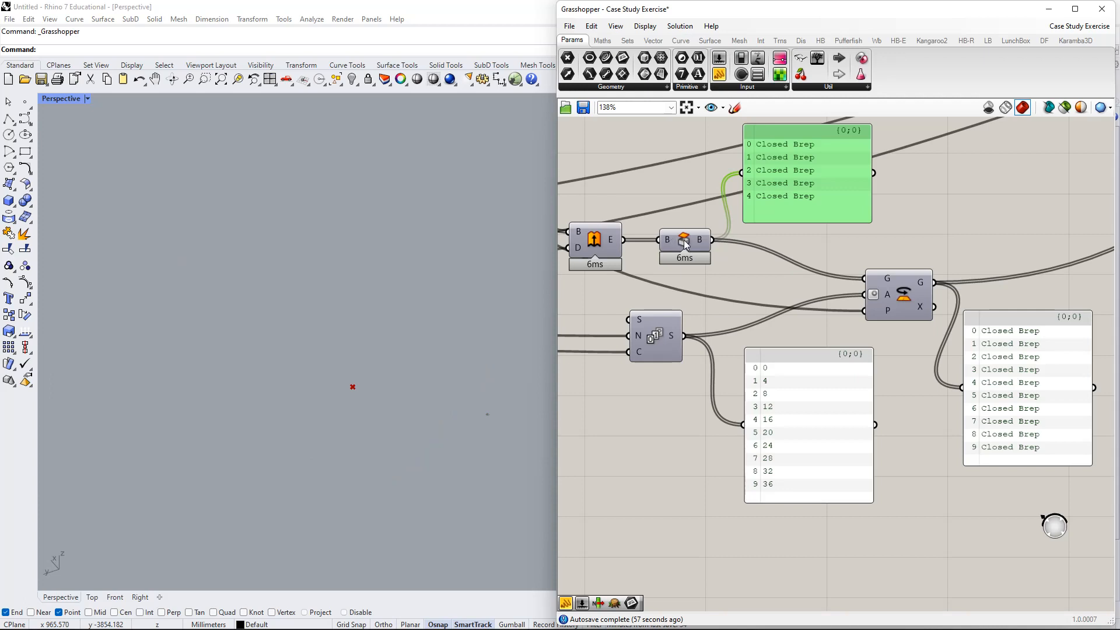
{"action": "right_click", "coordinate": [685, 245]}
{"action": "left_click", "coordinate": [734, 262]}
{"action": "right_click_drag", "start_coordinate": [461, 350], "coordinate": [462, 188]}
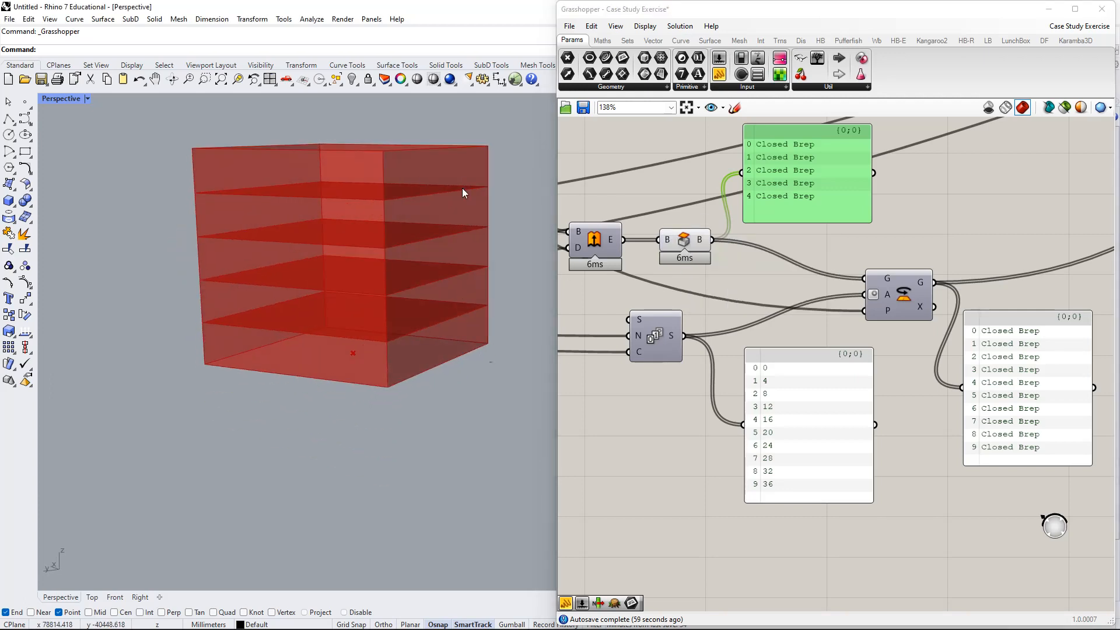
- Select the Cap component to highlight its capped boxes in the viewport
{"action": "left_click", "coordinate": [690, 244]}
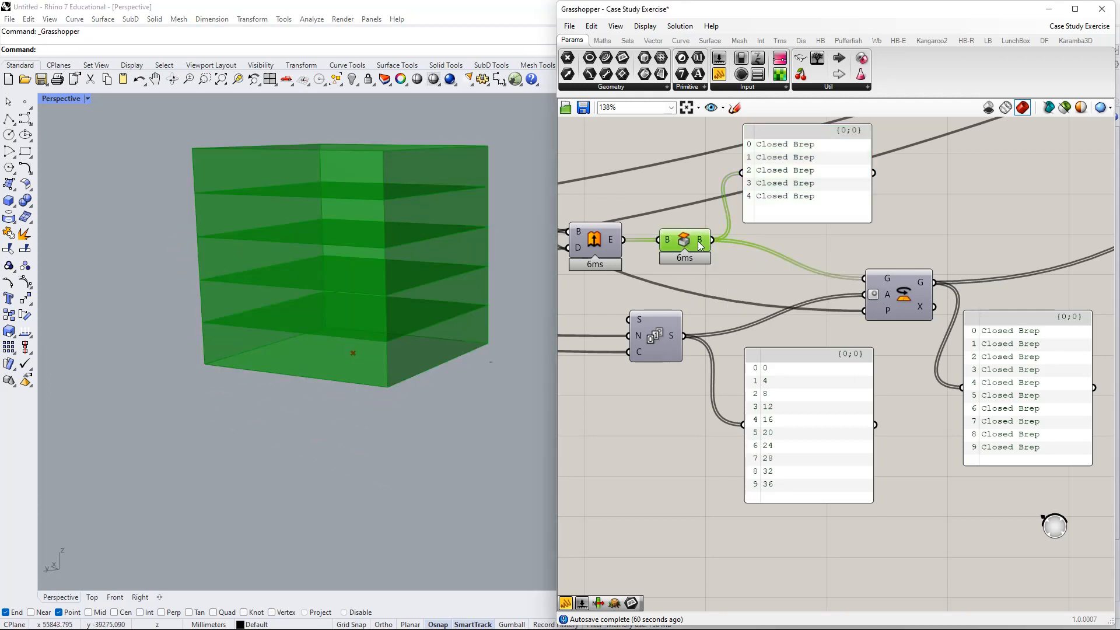
{"action": "right_click_drag", "start_coordinate": [698, 241], "coordinate": [694, 257]}
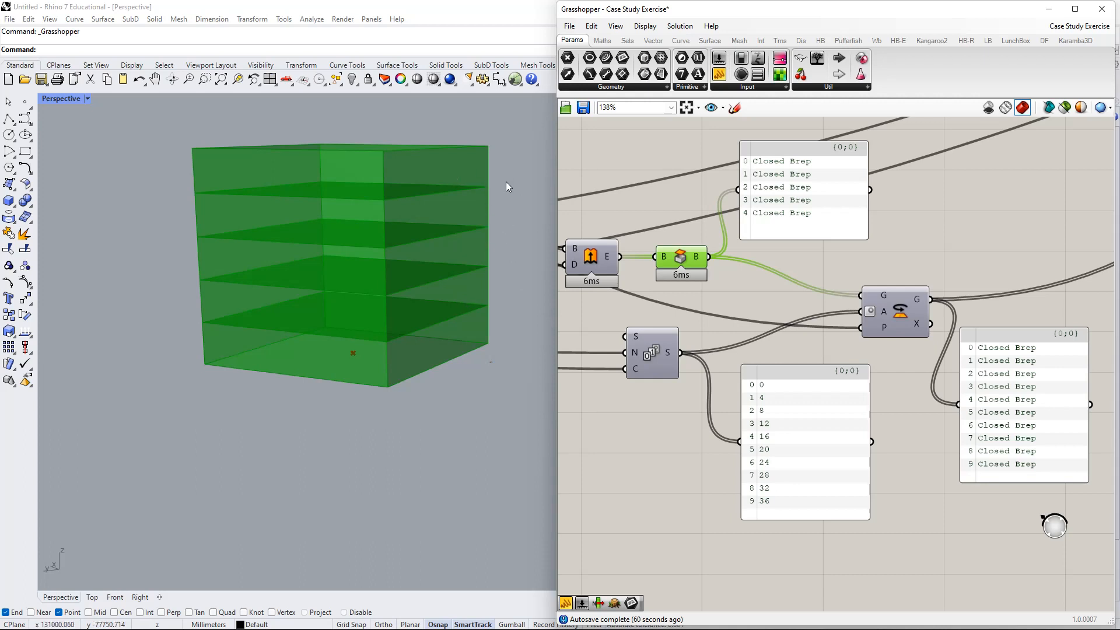
{"action": "right_click_drag", "start_coordinate": [780, 296], "coordinate": [725, 278]}
{"action": "right_click_drag", "start_coordinate": [666, 332], "coordinate": [690, 329]}
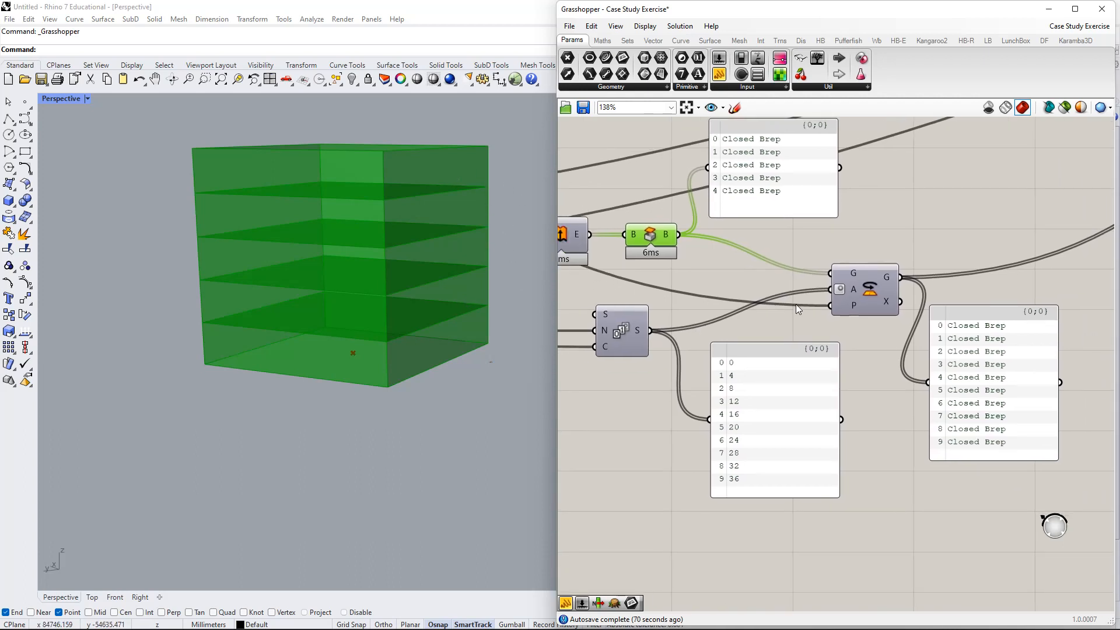
{"action": "right_click_drag", "start_coordinate": [870, 290], "coordinate": [849, 293]}
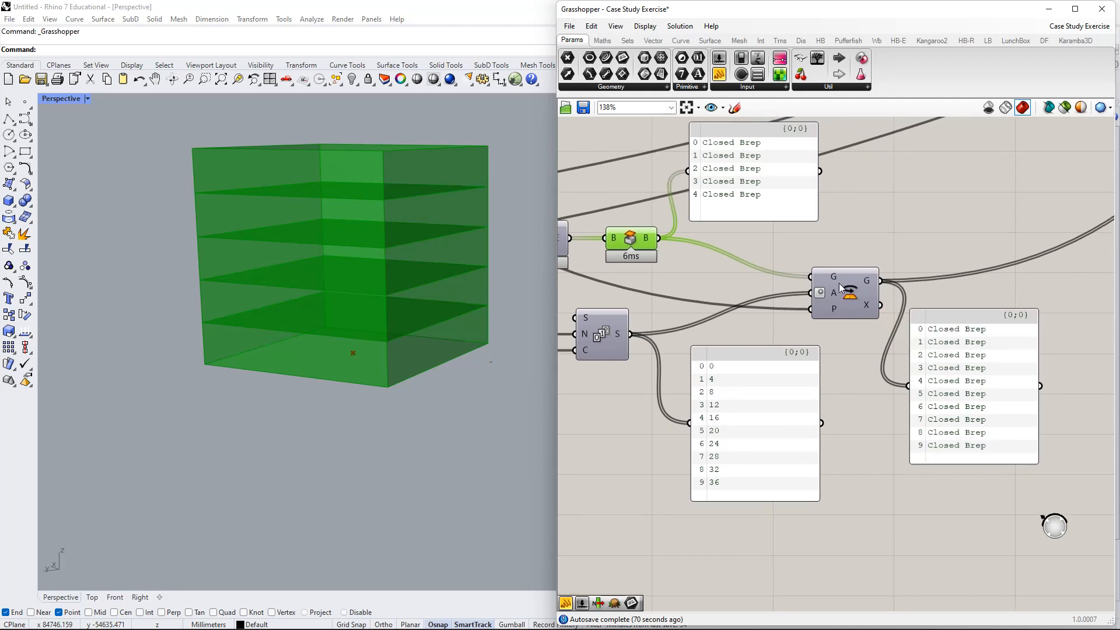
{"action": "mouse_move", "coordinate": [834, 281]}
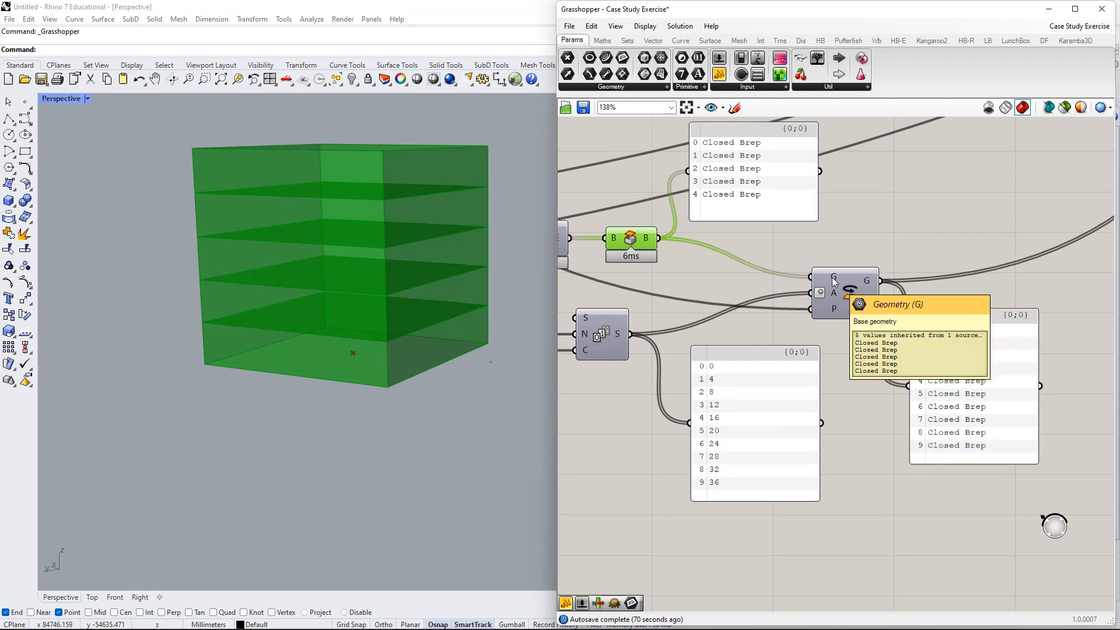
{"action": "right_click_drag", "start_coordinate": [725, 300], "coordinate": [734, 313]}
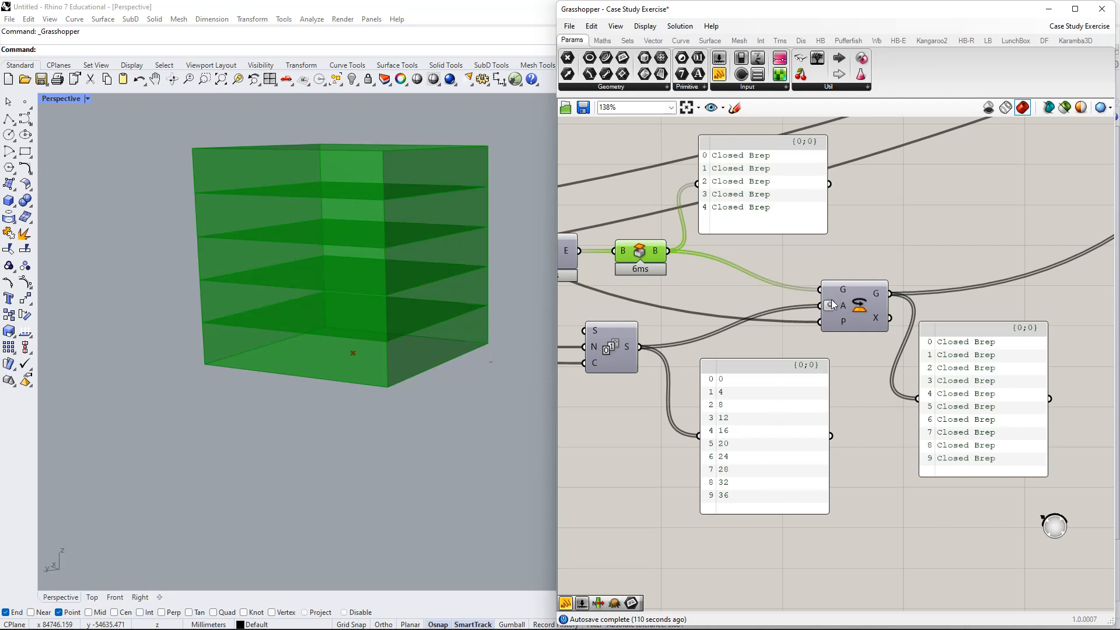
{"action": "right_click_drag", "start_coordinate": [828, 293], "coordinate": [793, 277]}
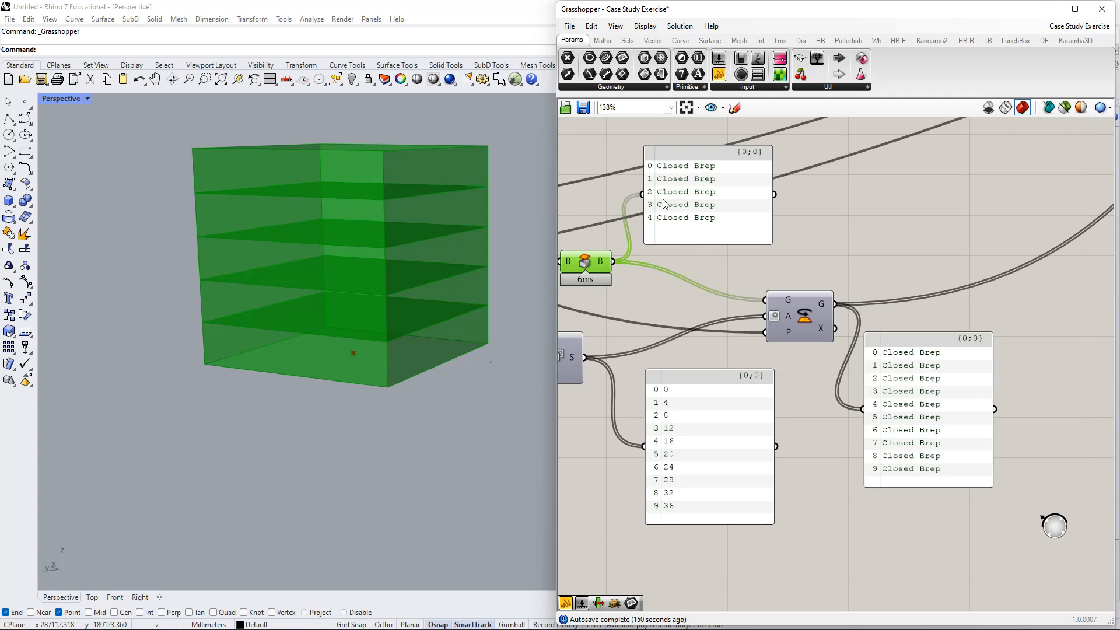
- Raise the Count slider from 5 to 6 to add a sixth floor
{"action": "right_click_drag", "start_coordinate": [689, 254], "coordinate": [966, 307]}
{"action": "scroll", "coordinate": [899, 330], "scroll_direction": "down", "scroll_amount": 2}
{"action": "right_click_drag", "start_coordinate": [898, 329], "coordinate": [944, 325]}
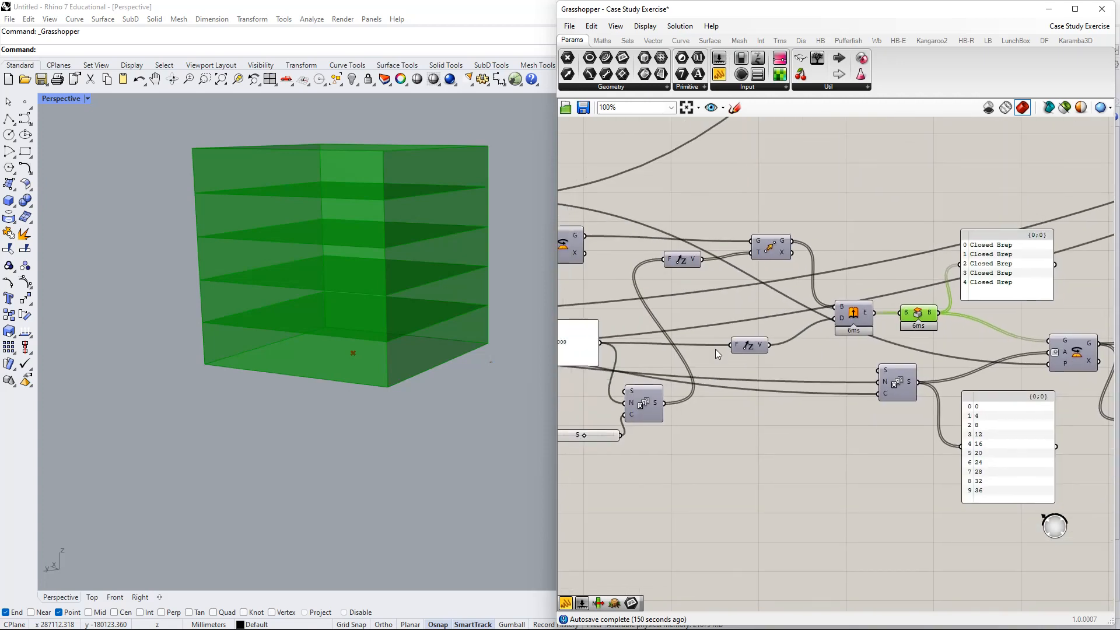
{"action": "right_click_drag", "start_coordinate": [637, 385], "coordinate": [734, 388]}
{"action": "scroll", "coordinate": [698, 418], "scroll_direction": "up", "scroll_amount": 2}
{"action": "left_click_drag", "start_coordinate": [675, 451], "coordinate": [688, 456]}
- Enlarge the Closed Brep panel listing the floor breps, then orbit the tower
{"action": "right_click_drag", "start_coordinate": [1008, 410], "coordinate": [655, 400]}
{"action": "right_click_drag", "start_coordinate": [861, 322], "coordinate": [728, 284]}
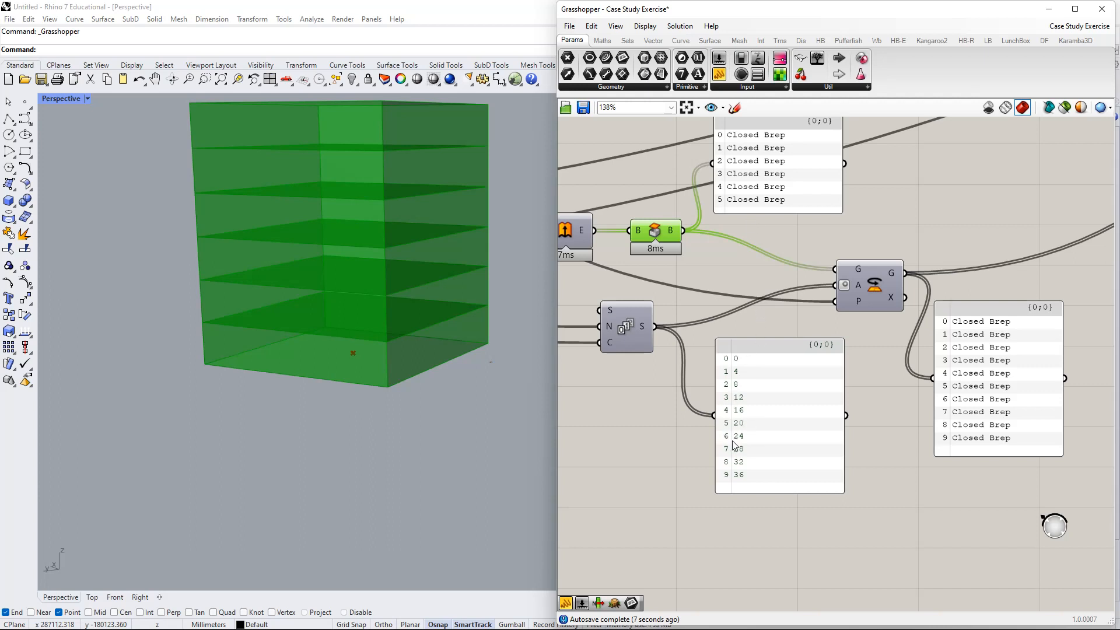
{"action": "left_click_drag", "start_coordinate": [777, 213], "coordinate": [774, 272]}
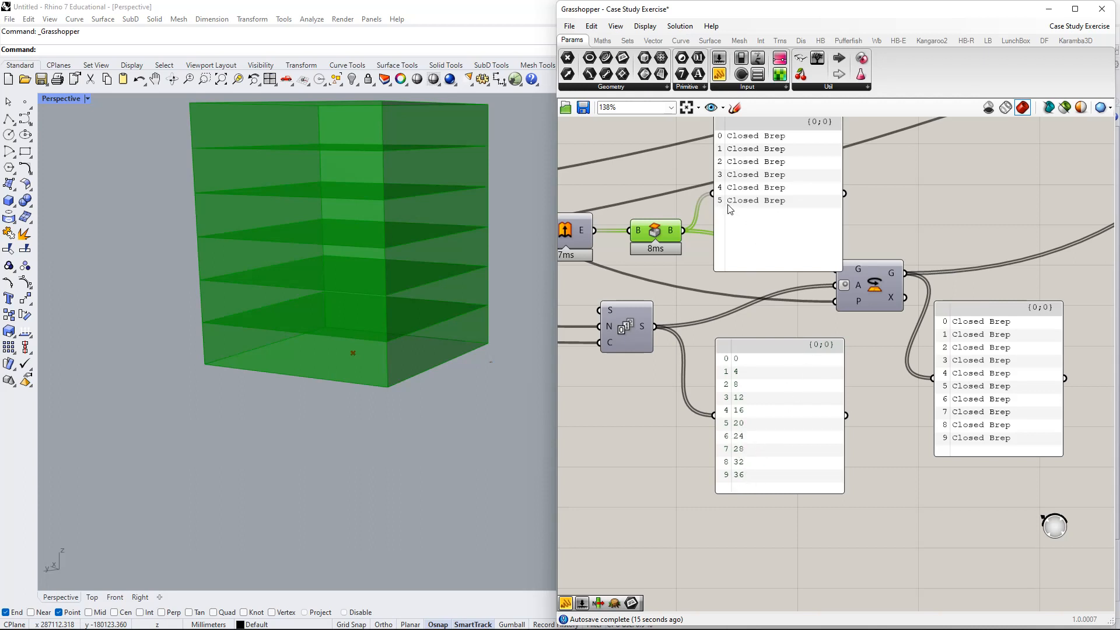
{"action": "right_click_drag", "start_coordinate": [386, 327], "coordinate": [468, 145]}
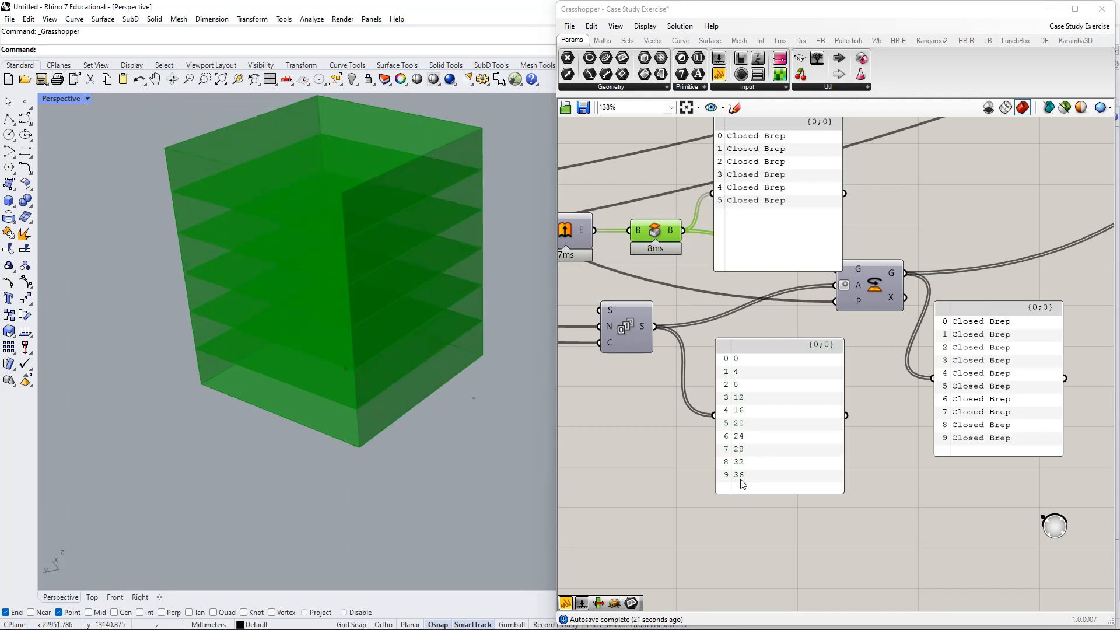
- Turn on the Rotate preview and turn off the Cap preview
{"action": "right_click", "coordinate": [873, 292]}
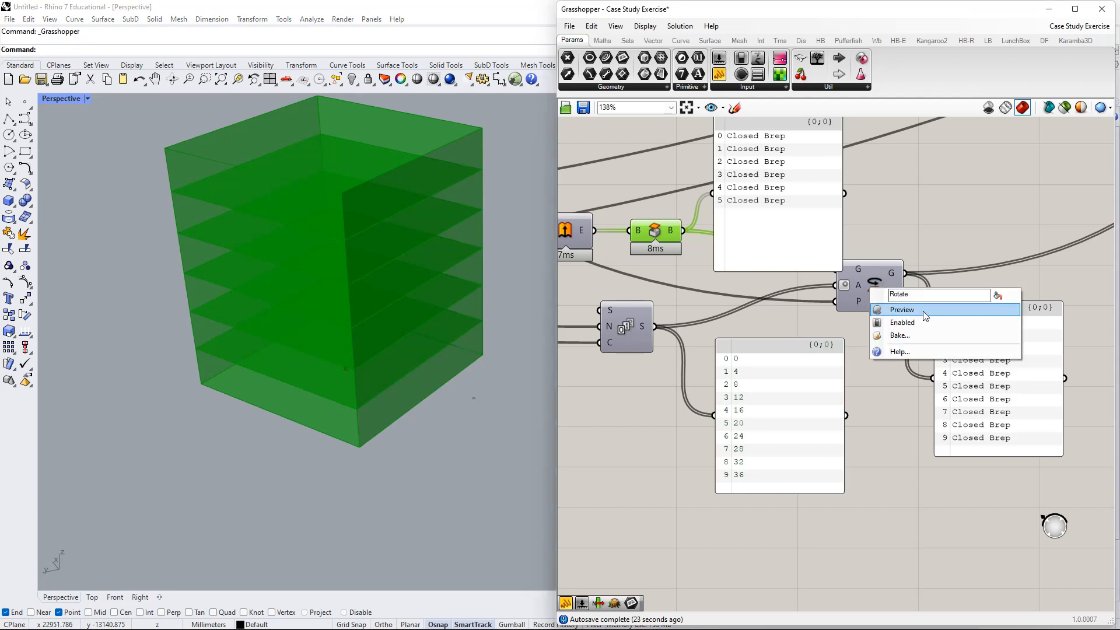
{"action": "left_click", "coordinate": [921, 309]}
{"action": "right_click", "coordinate": [663, 235]}
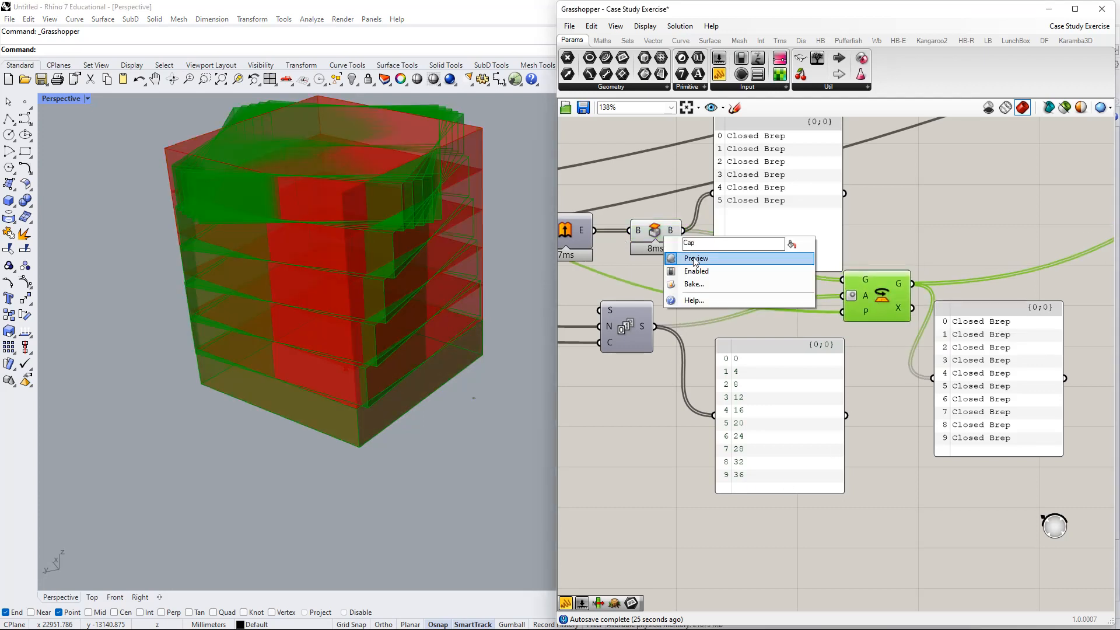
{"action": "left_click", "coordinate": [683, 258]}
{"action": "right_click_drag", "start_coordinate": [376, 287], "coordinate": [515, 210]}
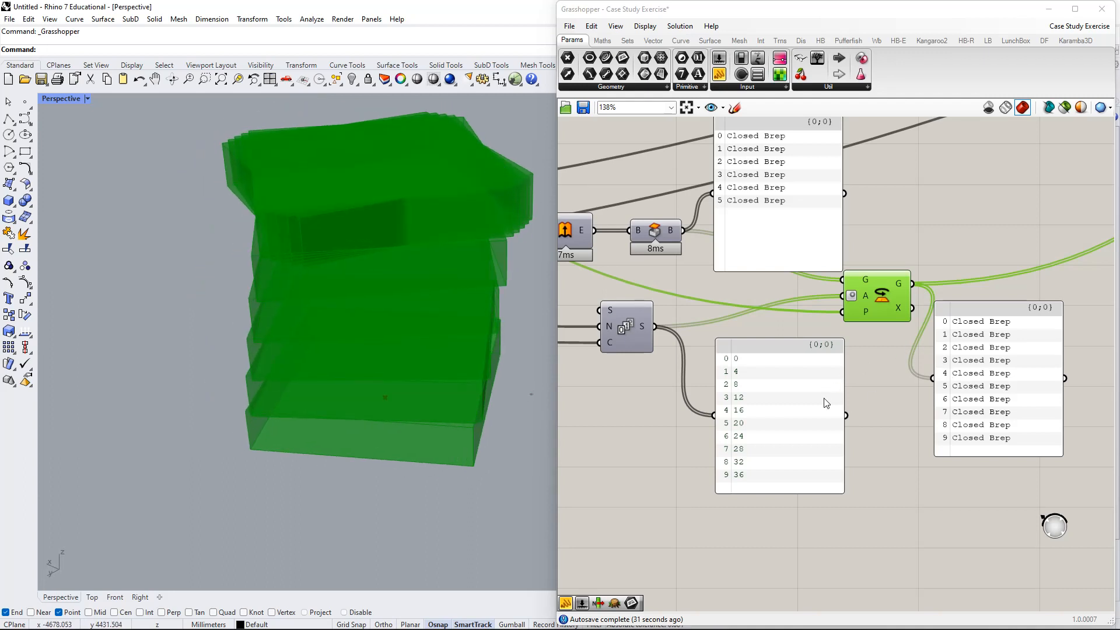
- Rearrange the 0–36 angle panel and Closed Brep panel around the Rotate component
{"action": "right_click_drag", "start_coordinate": [814, 412], "coordinate": [745, 477]}
{"action": "left_click_drag", "start_coordinate": [746, 478], "coordinate": [873, 256]}
{"action": "left_click_drag", "start_coordinate": [749, 267], "coordinate": [734, 196]}
{"action": "right_click_drag", "start_coordinate": [758, 344], "coordinate": [767, 348]}
{"action": "left_click_drag", "start_coordinate": [812, 328], "coordinate": [796, 324]}
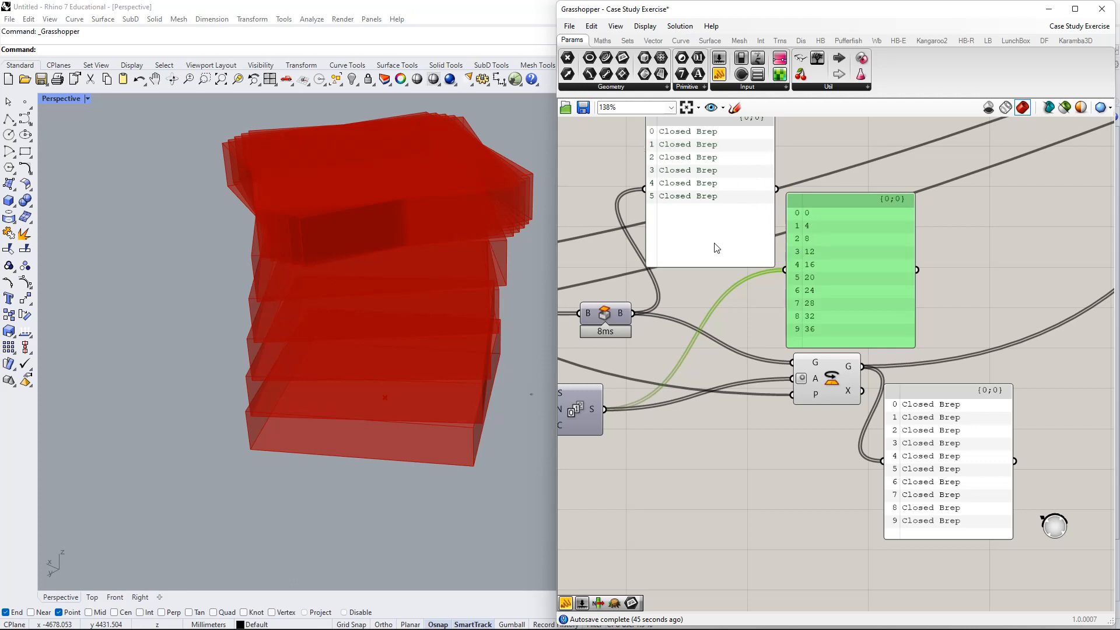
{"action": "right_click_drag", "start_coordinate": [670, 274], "coordinate": [702, 303]}
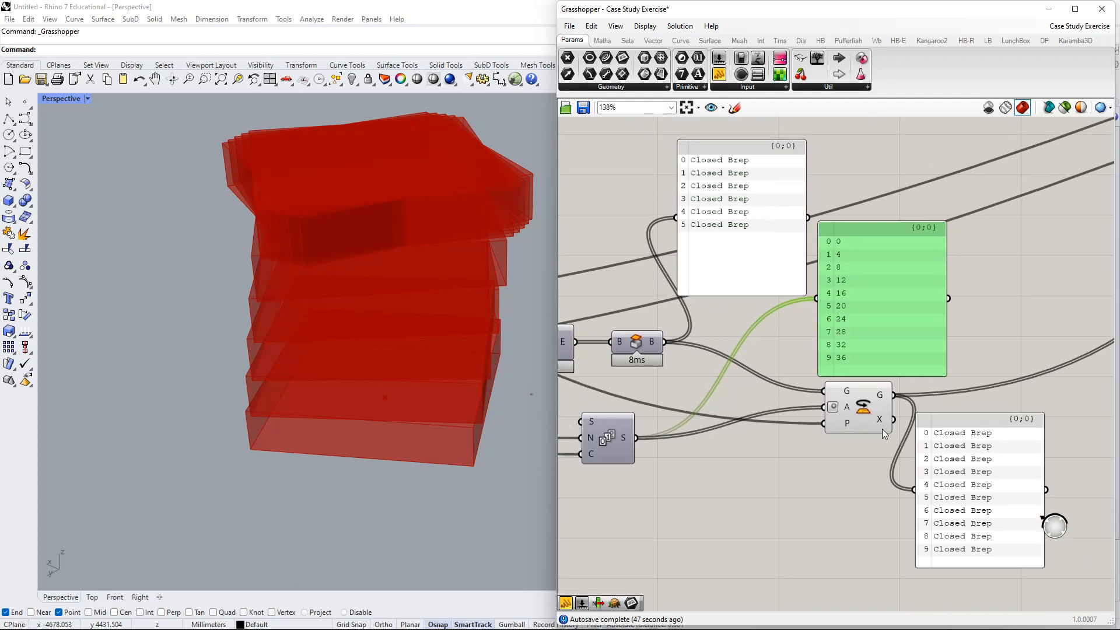
{"action": "right_click_drag", "start_coordinate": [820, 365], "coordinate": [860, 312]}
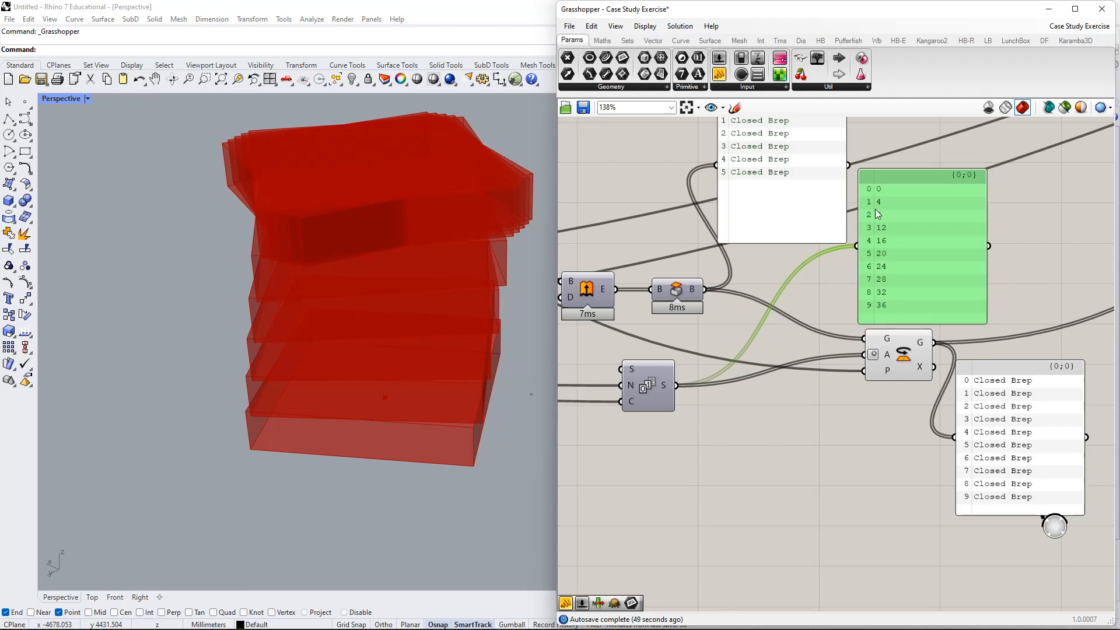
{"action": "right_click_drag", "start_coordinate": [807, 177], "coordinate": [812, 199]}
- Pan the canvas to the 2000 panel, Count slider and grouped input sliders
{"action": "right_click_drag", "start_coordinate": [771, 413], "coordinate": [858, 380]}
{"action": "scroll", "coordinate": [646, 401], "scroll_direction": "down", "scroll_amount": 2}
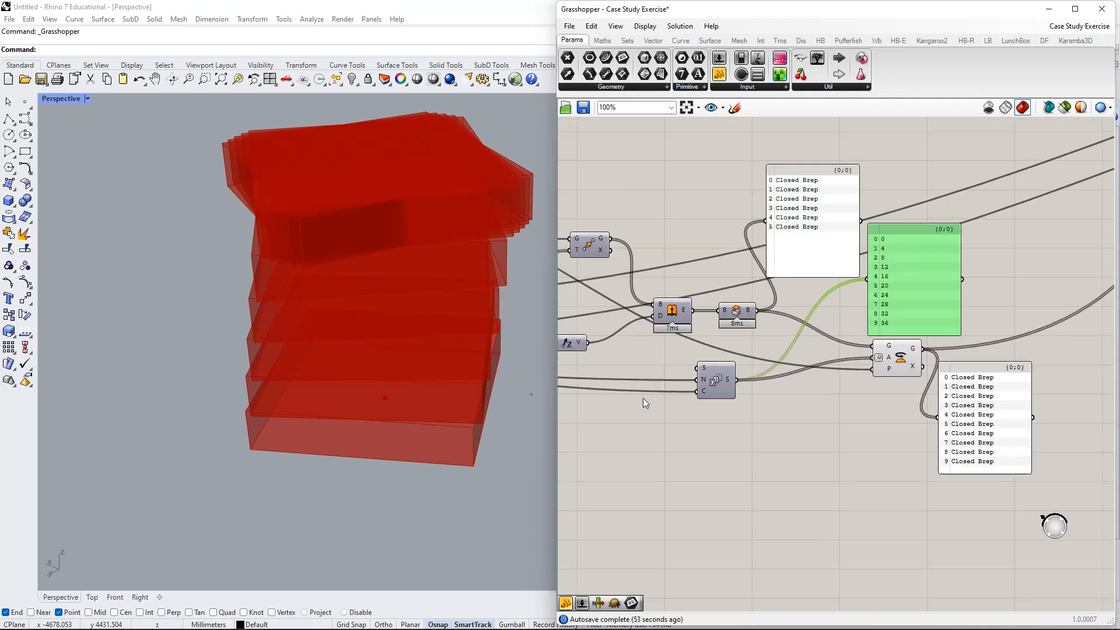
{"action": "right_click_drag", "start_coordinate": [677, 411], "coordinate": [1076, 354]}
{"action": "scroll", "coordinate": [792, 366], "scroll_direction": "down", "scroll_amount": 2}
{"action": "right_click_drag", "start_coordinate": [774, 357], "coordinate": [905, 344]}
{"action": "scroll", "coordinate": [687, 291], "scroll_direction": "up", "scroll_amount": 3}
- Wire the Number of Floors slider into the C input of the floor-height Series
{"action": "left_click", "coordinate": [624, 287]}
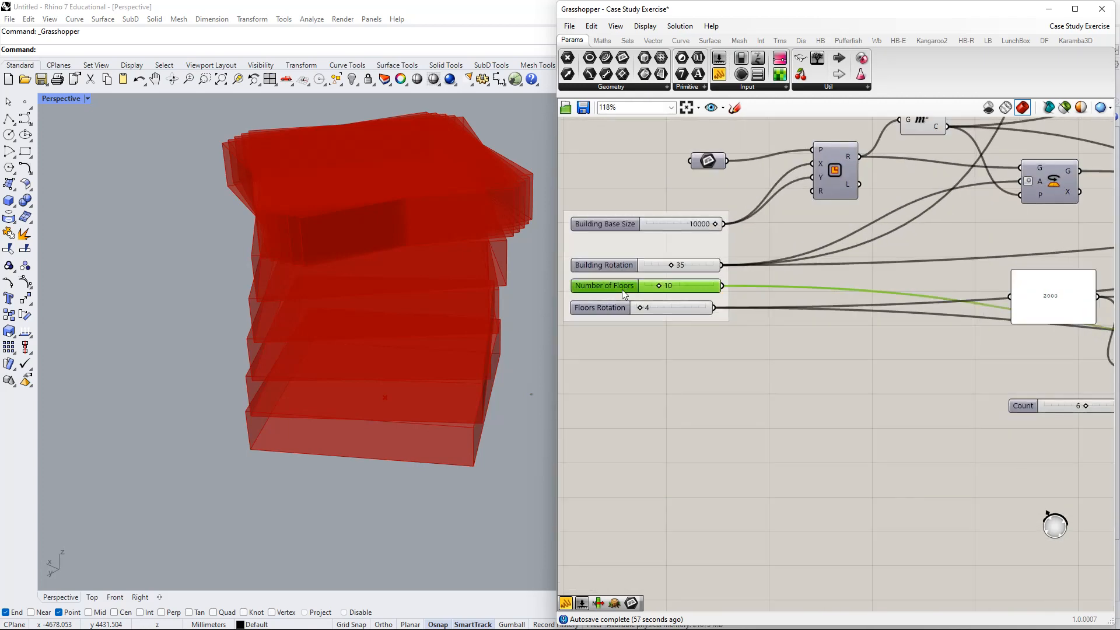
{"action": "left_click", "coordinate": [625, 312]}
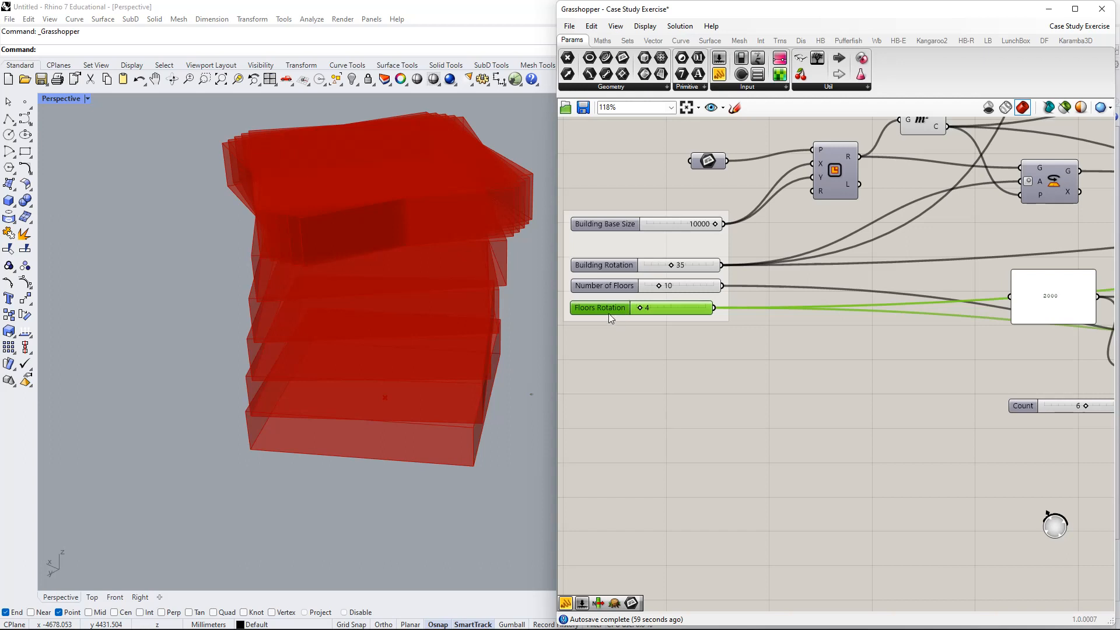
{"action": "right_click_drag", "start_coordinate": [752, 360], "coordinate": [694, 314]}
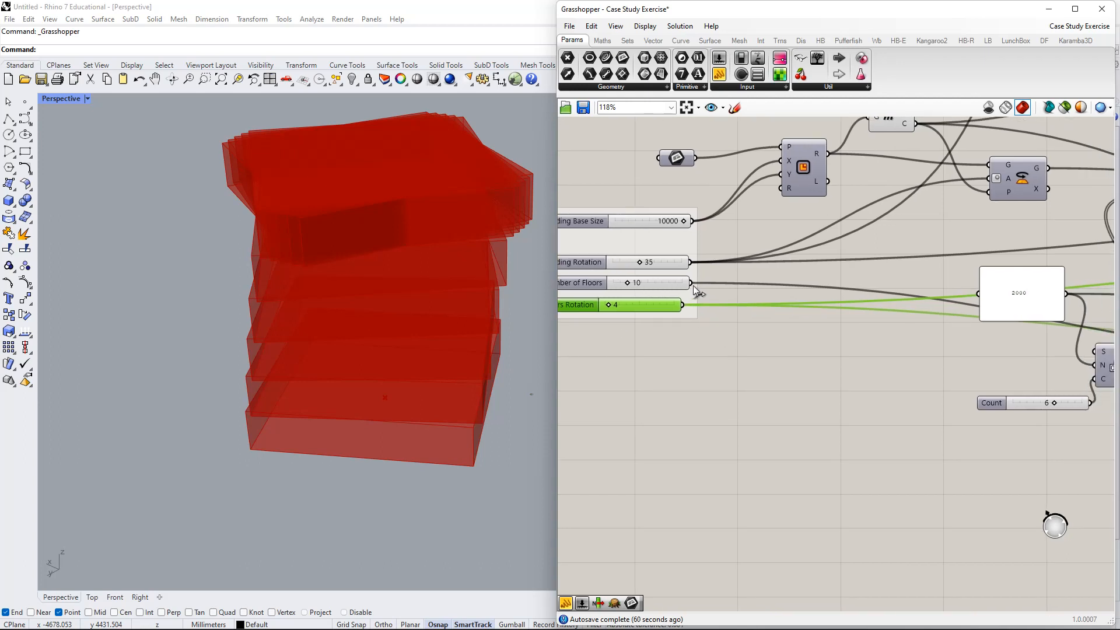
{"action": "left_click_drag", "start_coordinate": [692, 284], "coordinate": [1096, 380]}
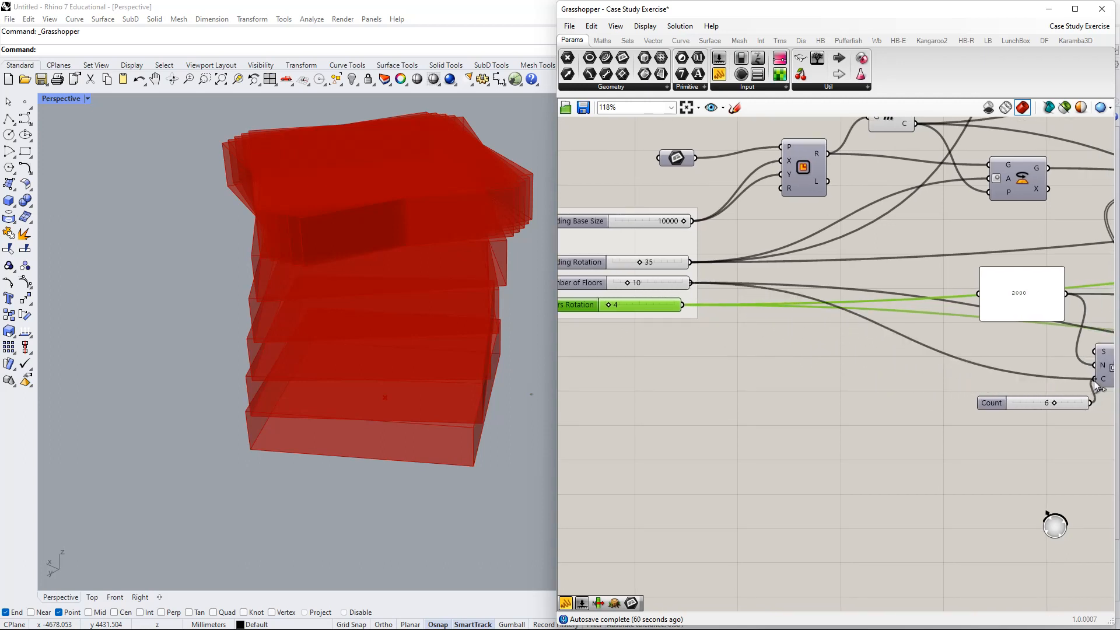
{"action": "right_click_drag", "start_coordinate": [1037, 378], "coordinate": [839, 315]}
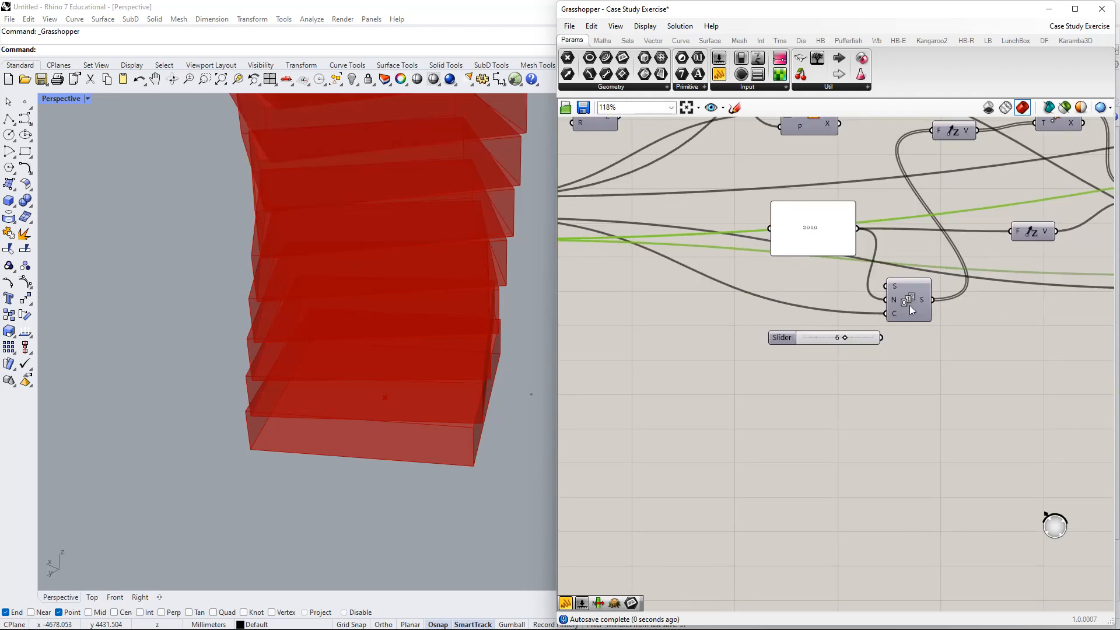
{"action": "left_click", "coordinate": [915, 305]}
{"action": "right_click_drag", "start_coordinate": [928, 310], "coordinate": [716, 372]}
{"action": "scroll", "coordinate": [717, 371], "scroll_direction": "down", "scroll_amount": 1}
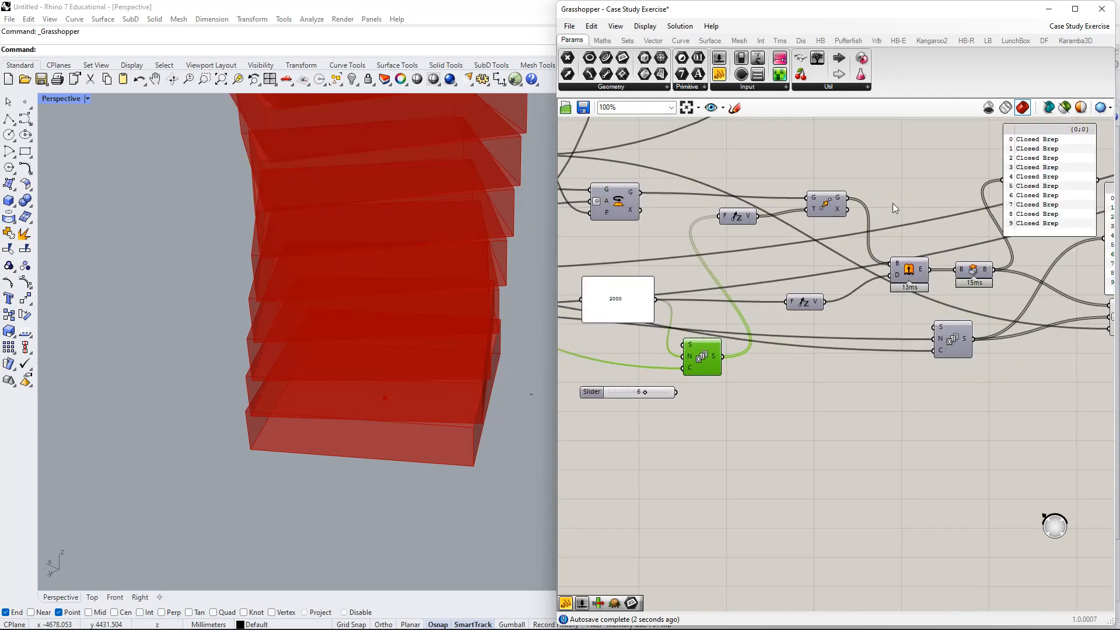
{"action": "right_click_drag", "start_coordinate": [1024, 249], "coordinate": [985, 280]}
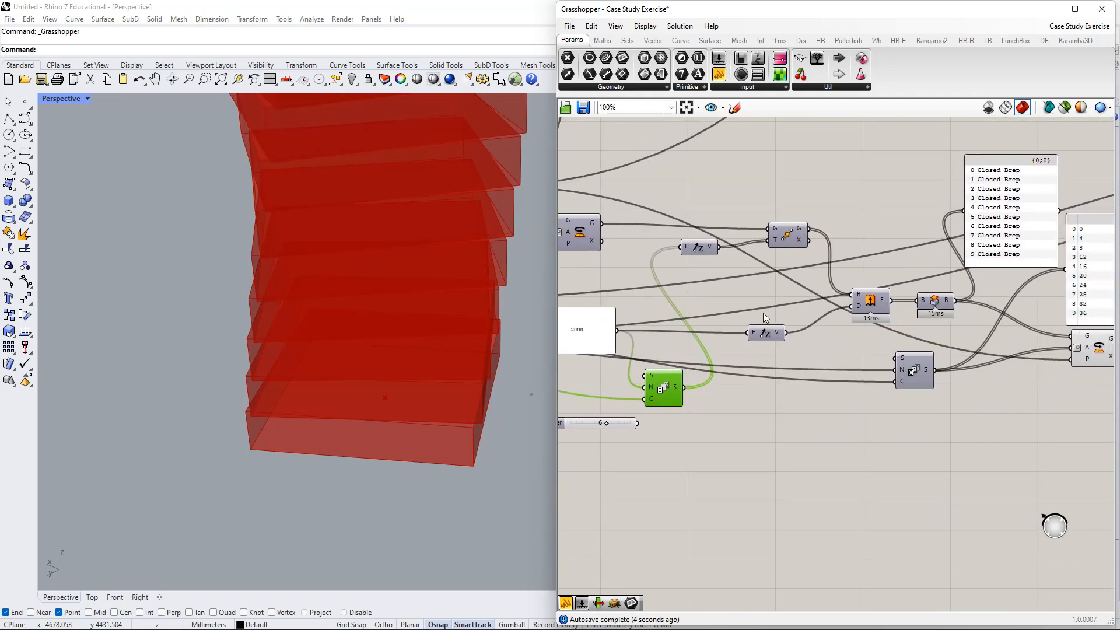
{"action": "right_click_drag", "start_coordinate": [688, 370], "coordinate": [914, 308]}
{"action": "scroll", "coordinate": [915, 308], "scroll_direction": "down", "scroll_amount": 2}
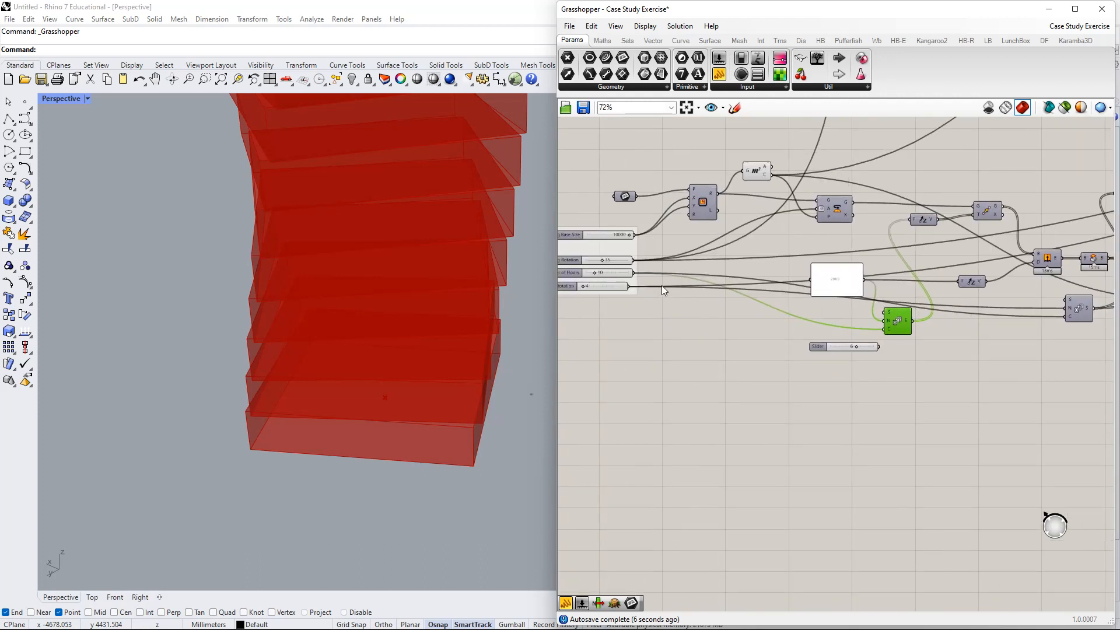
{"action": "left_click_drag", "start_coordinate": [634, 272], "coordinate": [846, 326]}
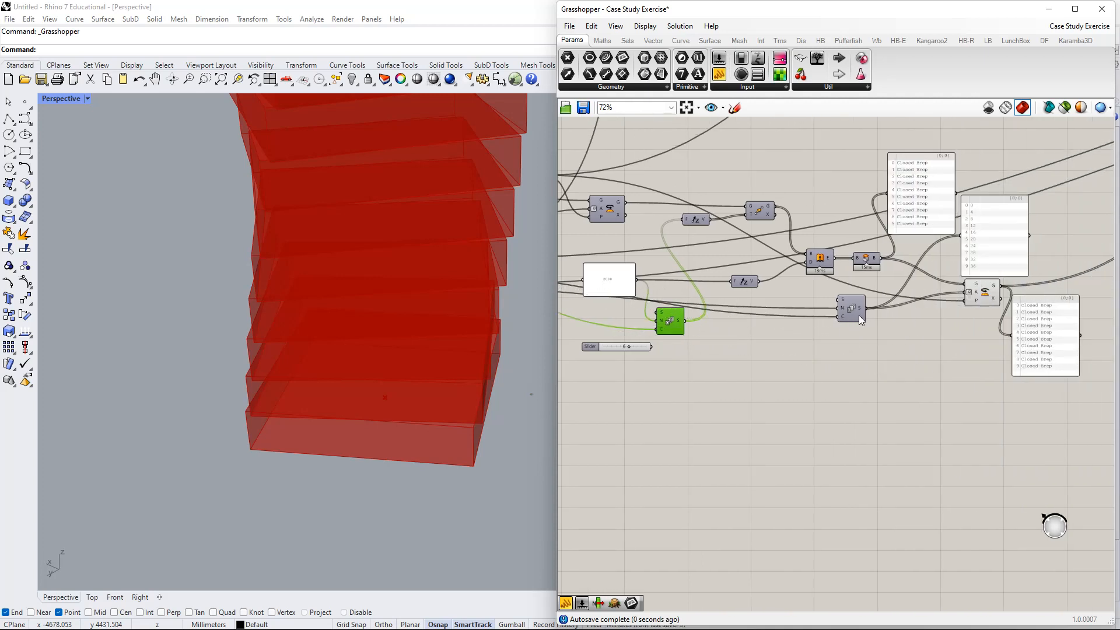
- Inspect the rotation Series and try a different Floors Rotation slider value
{"action": "right_click_drag", "start_coordinate": [846, 326], "coordinate": [950, 312]}
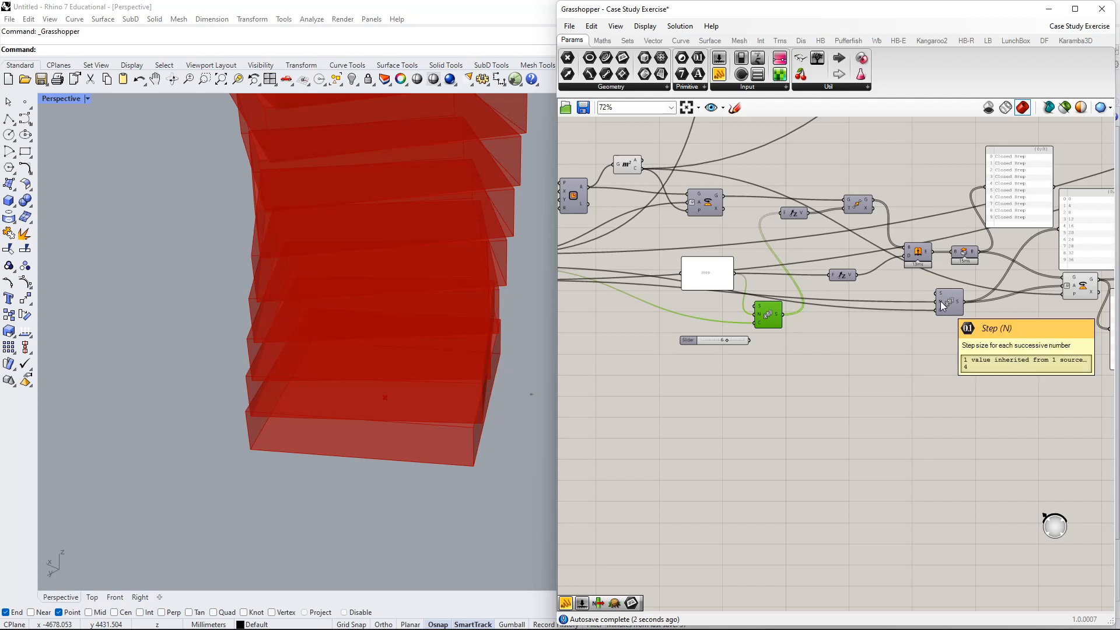
{"action": "mouse_move", "coordinate": [944, 306]}
{"action": "scroll", "coordinate": [944, 307], "scroll_direction": "up", "scroll_amount": 2}
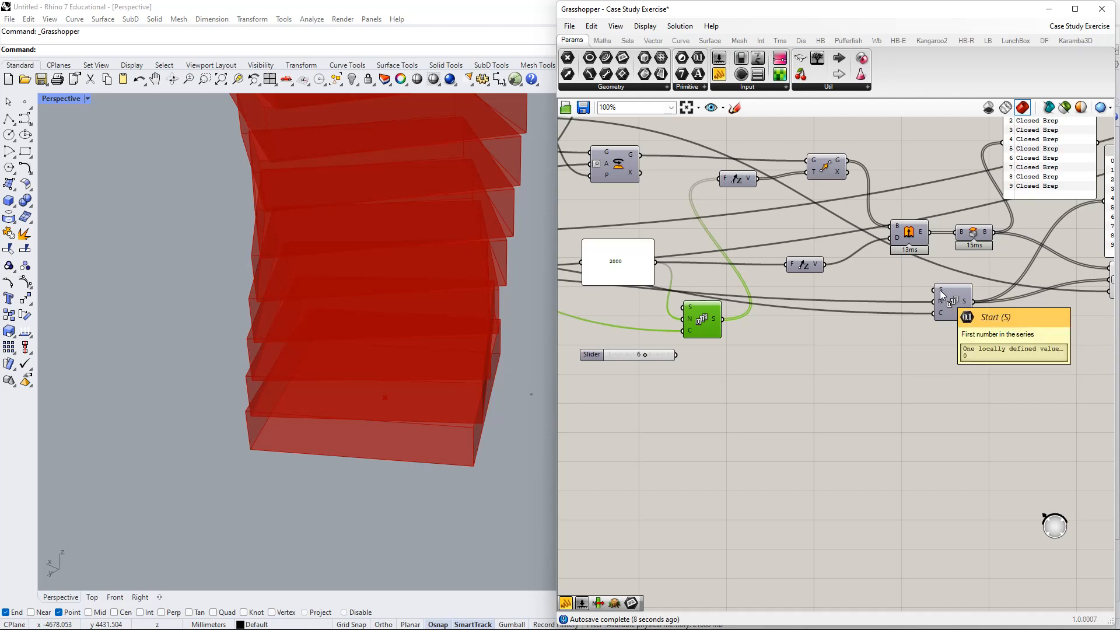
{"action": "scroll", "coordinate": [941, 305], "scroll_direction": "down", "scroll_amount": 3}
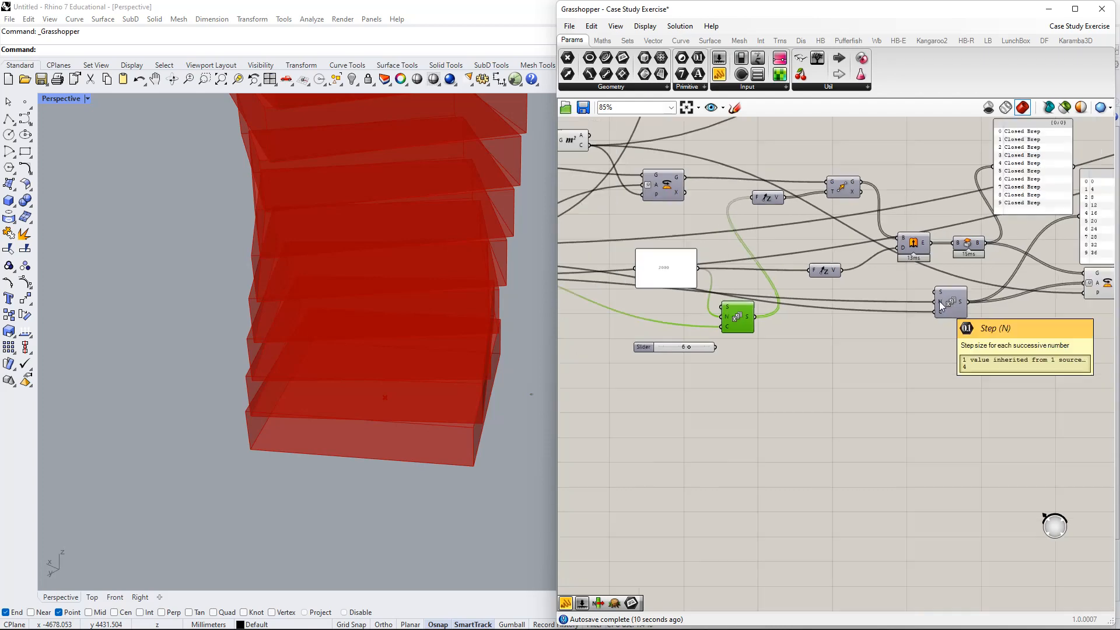
{"action": "right_click_drag", "start_coordinate": [754, 321], "coordinate": [1070, 320]}
{"action": "scroll", "coordinate": [833, 293], "scroll_direction": "up", "scroll_amount": 8}
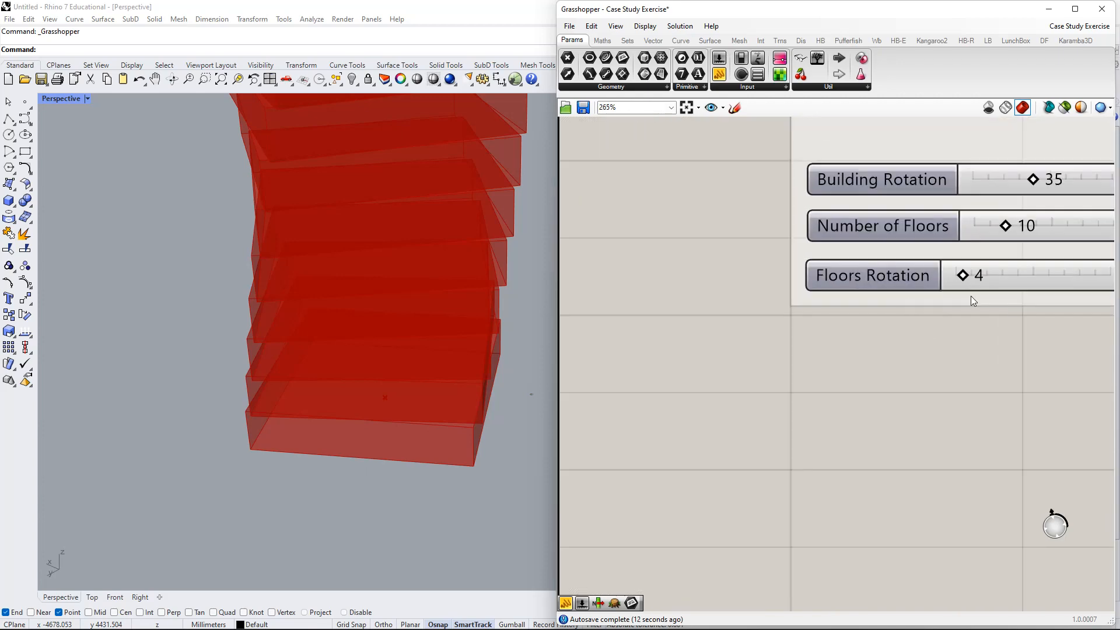
{"action": "right_click_drag", "start_coordinate": [971, 300], "coordinate": [776, 332]}
{"action": "mouse_move", "coordinate": [717, 295]}
{"action": "left_mouse_down"}
{"action": "mouse_move", "coordinate": [736, 292]}
{"action": "mouse_move", "coordinate": [716, 295]}
{"action": "left_mouse_up"}
- Pan back to the 2000 panel, Series, Extrude, Cap and Rotate components
{"action": "scroll", "coordinate": [983, 386], "scroll_direction": "down", "scroll_amount": 4}
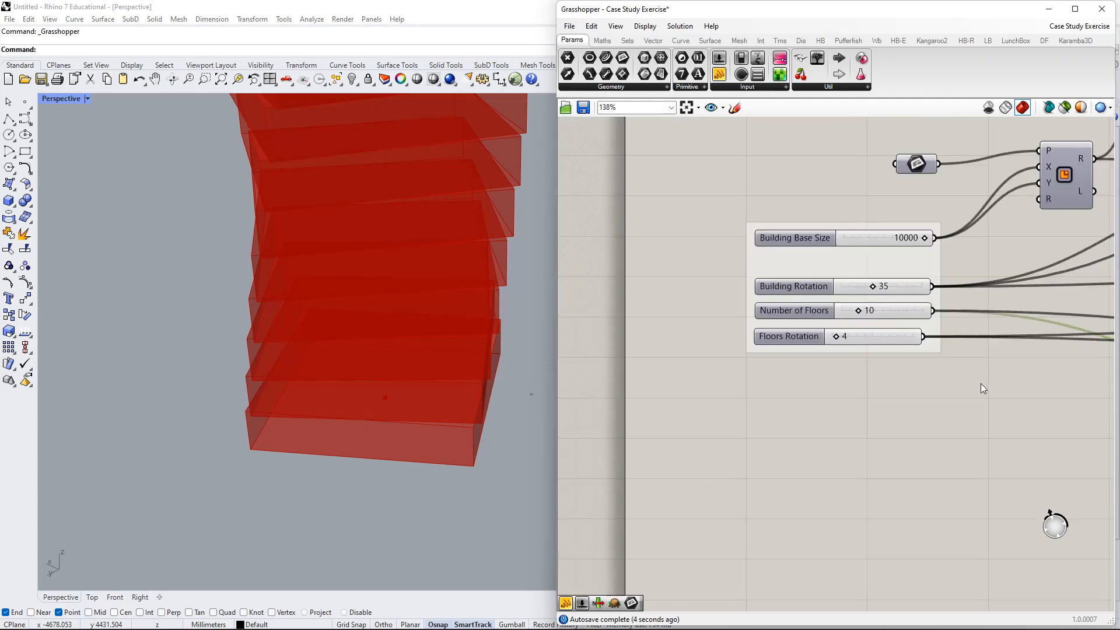
{"action": "right_click_drag", "start_coordinate": [983, 370], "coordinate": [684, 278]}
{"action": "right_click_drag", "start_coordinate": [933, 330], "coordinate": [830, 332]}
{"action": "right_click_drag", "start_coordinate": [904, 344], "coordinate": [653, 321]}
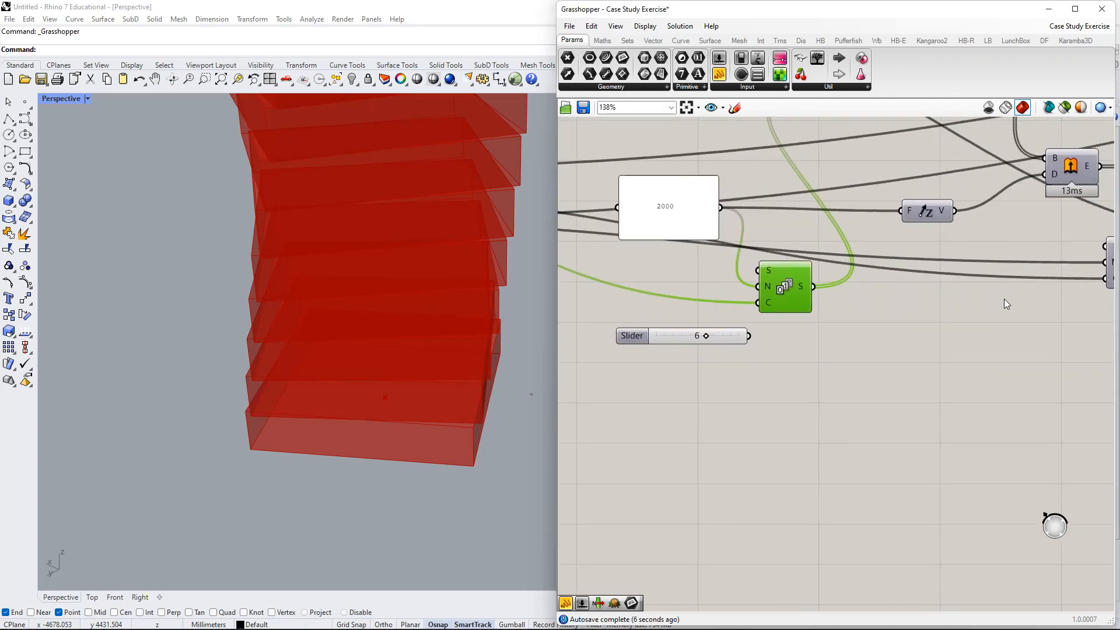
{"action": "right_click_drag", "start_coordinate": [1042, 289], "coordinate": [752, 382]}
{"action": "right_click_drag", "start_coordinate": [925, 409], "coordinate": [793, 459]}
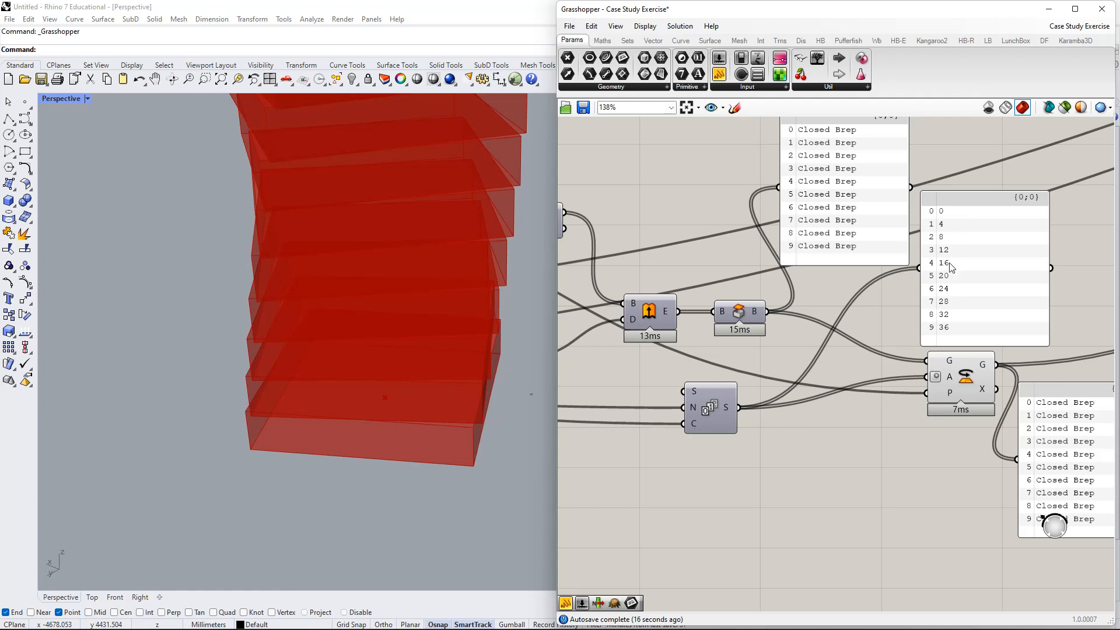
- Rearrange the angle and Closed Brep panels and nudge the Cap component left
{"action": "right_click_drag", "start_coordinate": [955, 256], "coordinate": [691, 376]}
{"action": "left_click_drag", "start_coordinate": [699, 368], "coordinate": [705, 292]}
{"action": "right_click_drag", "start_coordinate": [705, 292], "coordinate": [776, 242]}
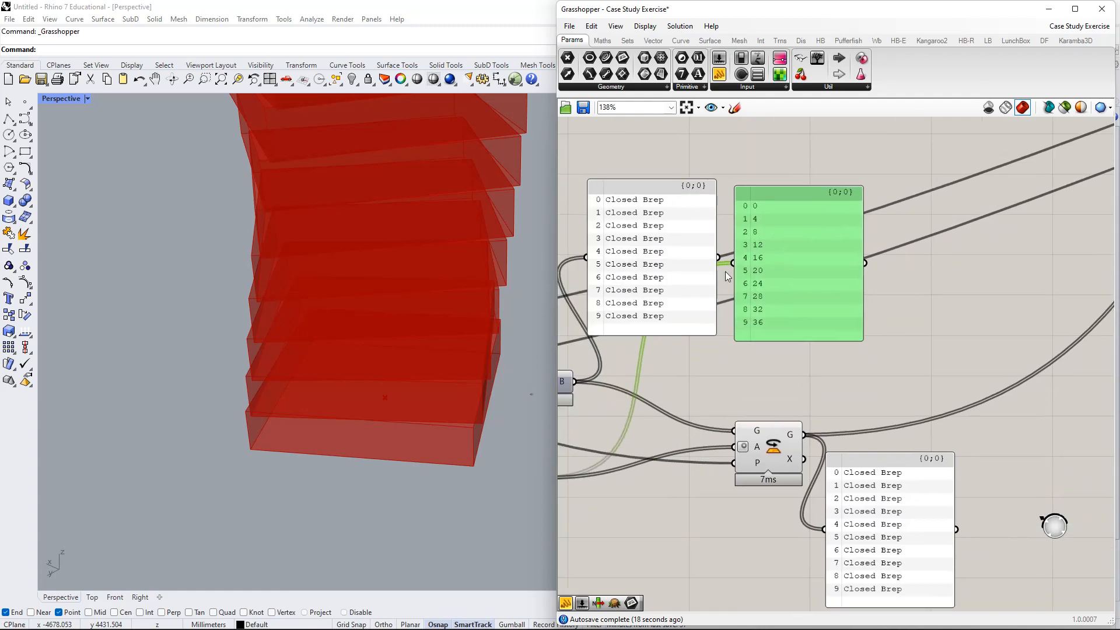
{"action": "left_click_drag", "start_coordinate": [672, 290], "coordinate": [685, 300]}
{"action": "right_click_drag", "start_coordinate": [685, 300], "coordinate": [799, 257]}
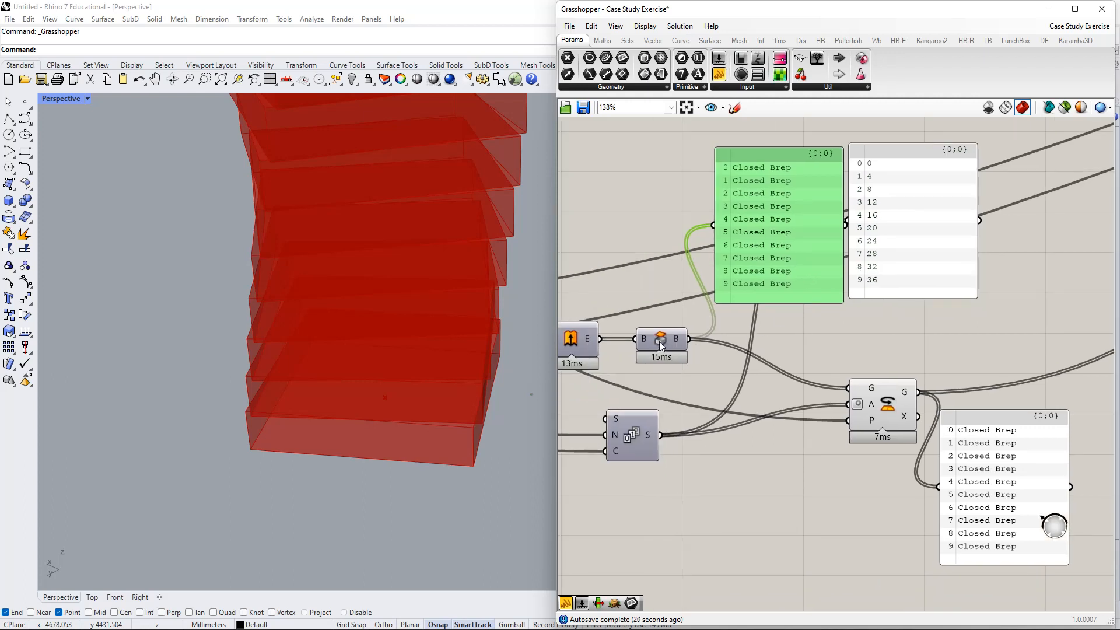
{"action": "left_click_drag", "start_coordinate": [661, 345], "coordinate": [645, 345]}
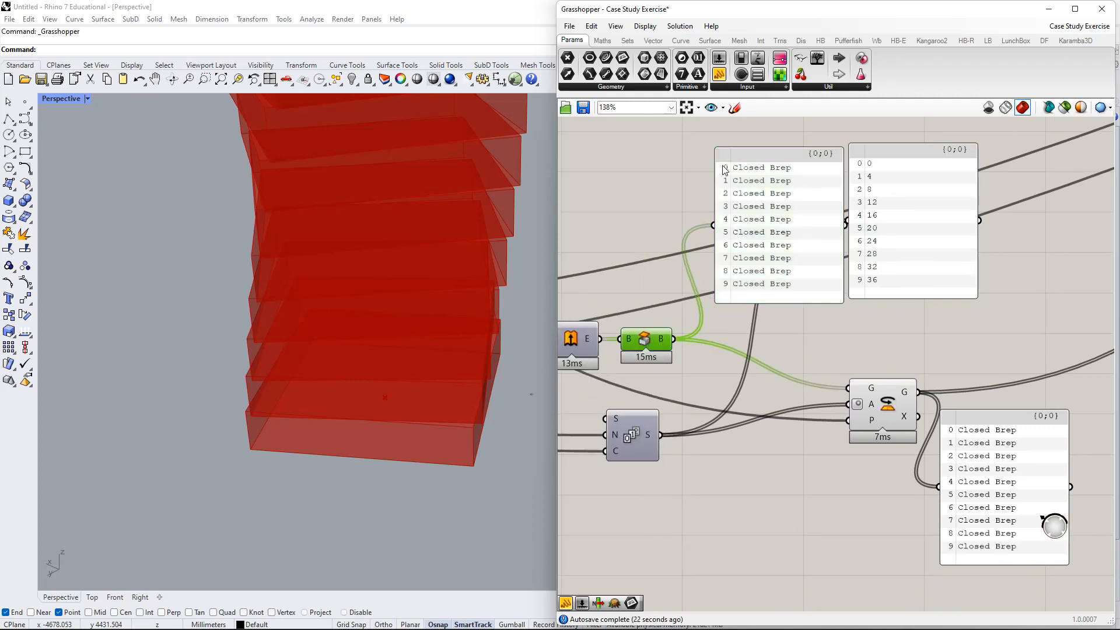
{"action": "mouse_move", "coordinate": [724, 169]}
{"action": "left_mouse_down"}
{"action": "mouse_move", "coordinate": [720, 245]}
{"action": "mouse_move", "coordinate": [719, 171]}
{"action": "left_mouse_up"}
- Reposition the Series and Rotate components, confirm the 0–36 angles, and raise the output panel
{"action": "left_click", "coordinate": [638, 449]}
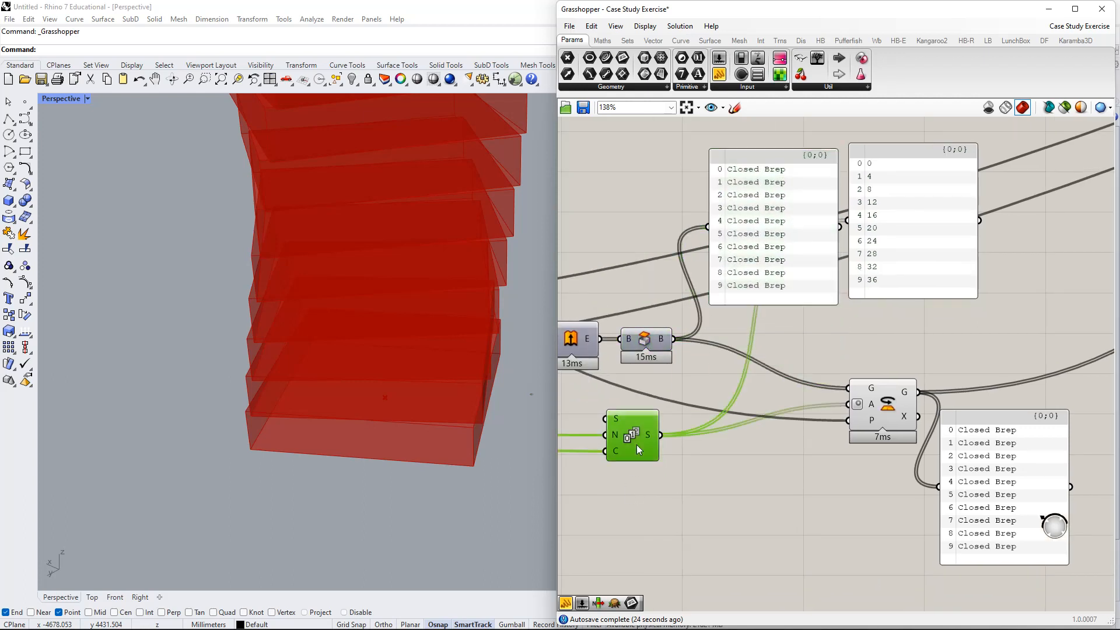
{"action": "left_click_drag", "start_coordinate": [639, 449], "coordinate": [643, 459]}
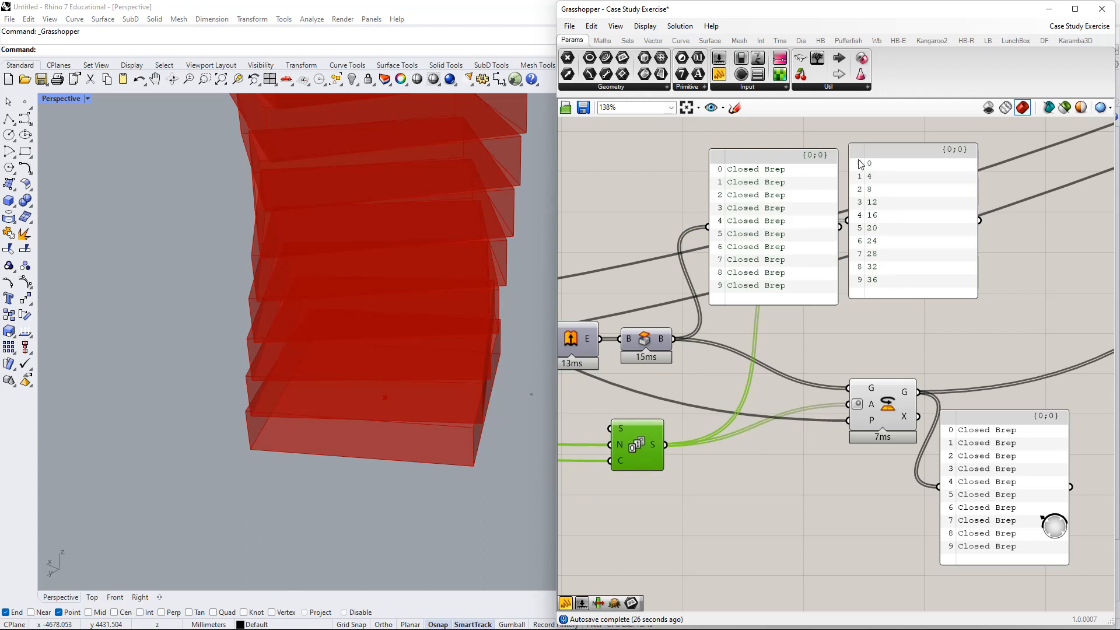
{"action": "right_click_drag", "start_coordinate": [878, 416], "coordinate": [758, 380]}
{"action": "left_click_drag", "start_coordinate": [763, 381], "coordinate": [738, 363]}
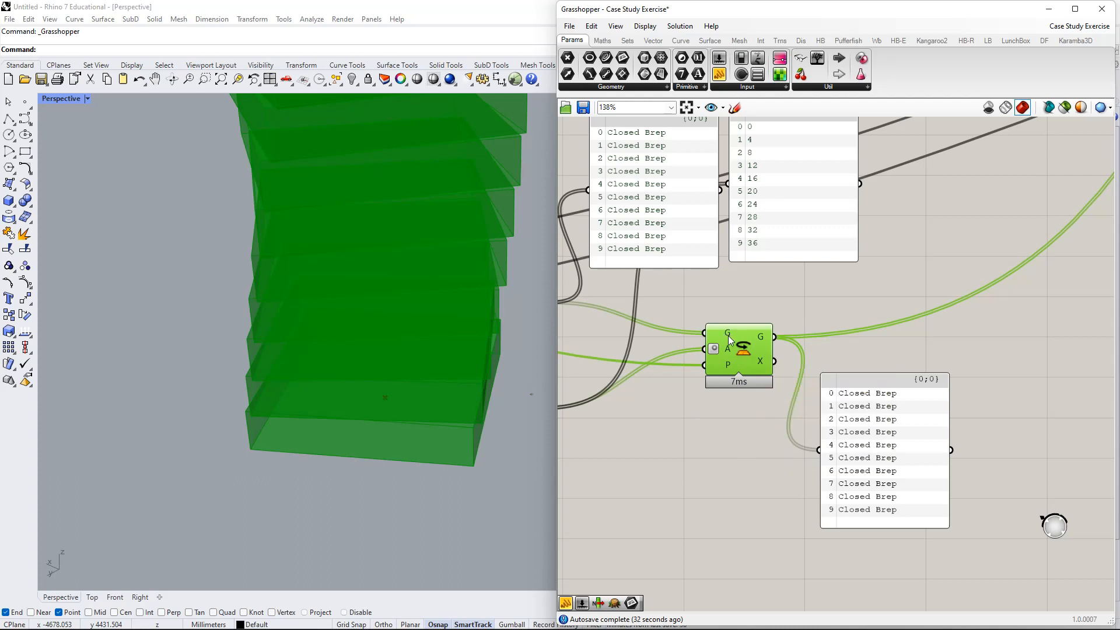
{"action": "mouse_move", "coordinate": [726, 350]}
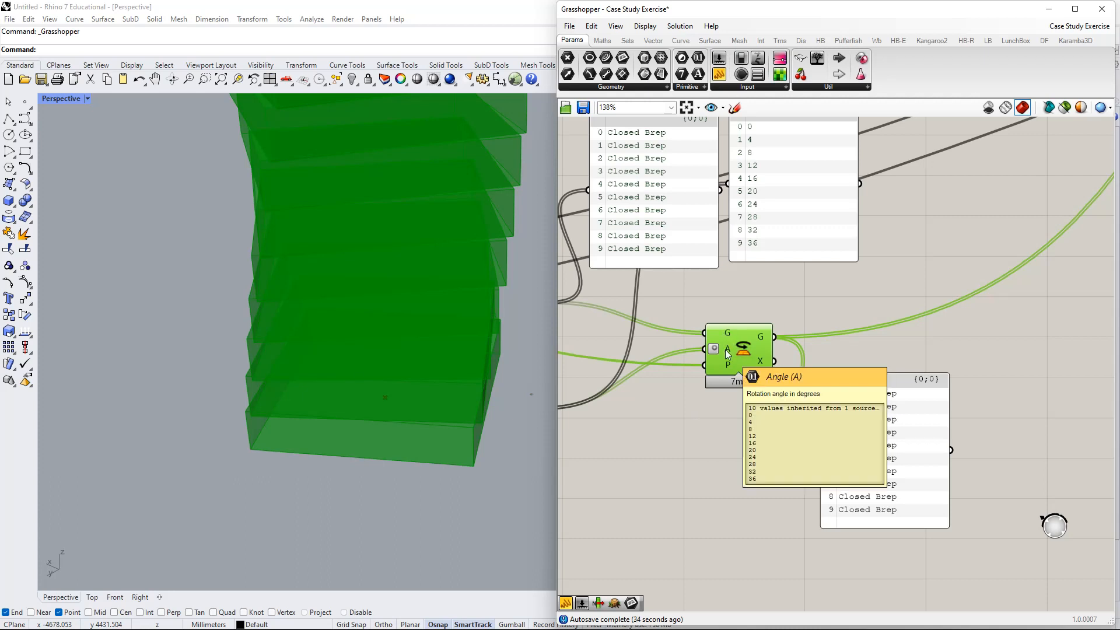
{"action": "right_click_drag", "start_coordinate": [853, 414], "coordinate": [685, 380]}
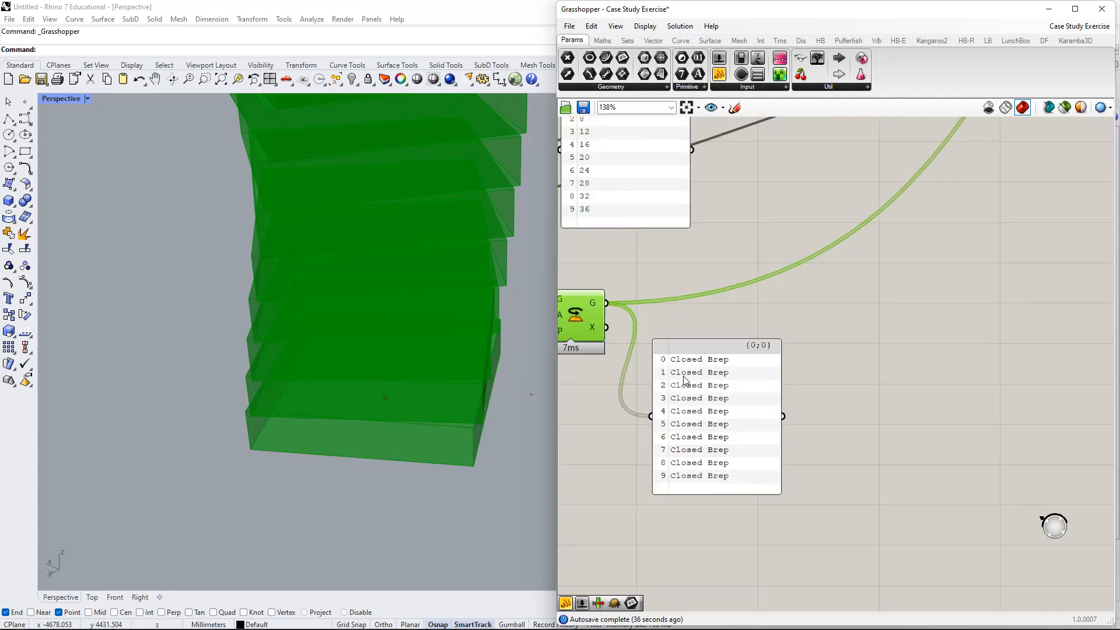
{"action": "left_click_drag", "start_coordinate": [685, 381], "coordinate": [726, 374]}
{"action": "left_click_drag", "start_coordinate": [727, 449], "coordinate": [776, 236]}
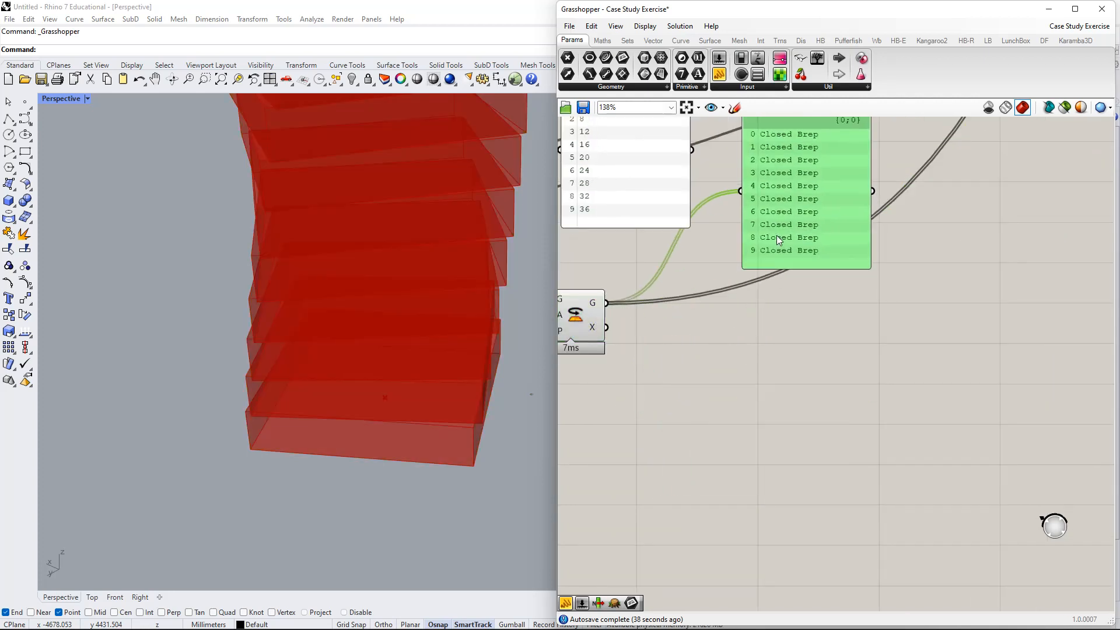
{"action": "right_click_drag", "start_coordinate": [776, 236], "coordinate": [835, 294]}
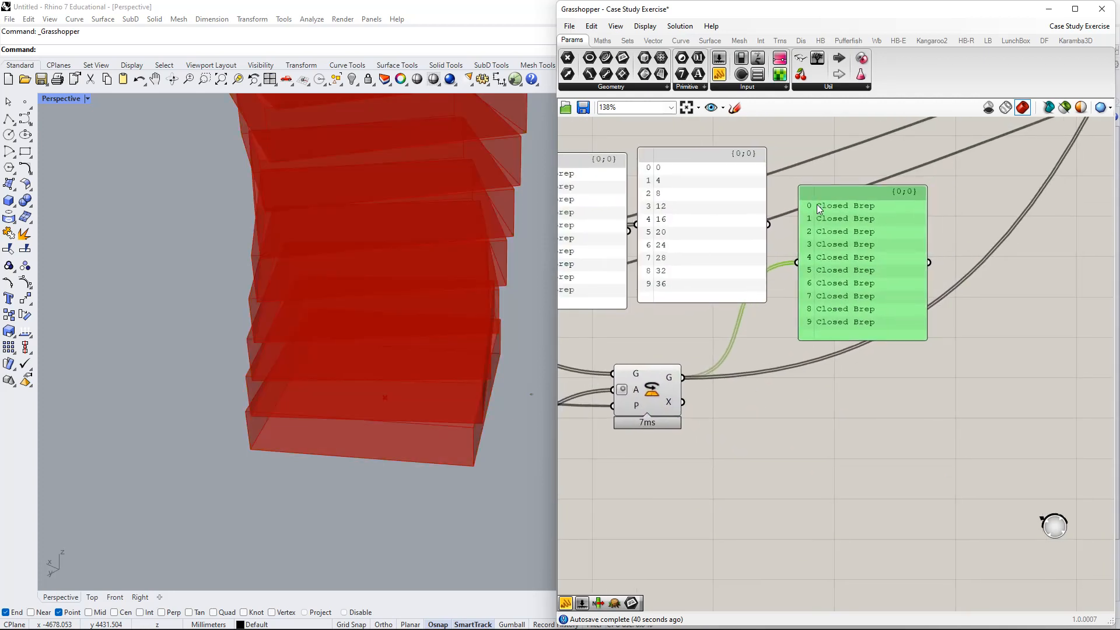
- Zoom out and orbit Rhino's view to centre the whole ten-floor tower
{"action": "scroll", "coordinate": [776, 325], "scroll_direction": "down", "scroll_amount": 3}
{"action": "right_click_drag", "start_coordinate": [776, 324], "coordinate": [887, 308]}
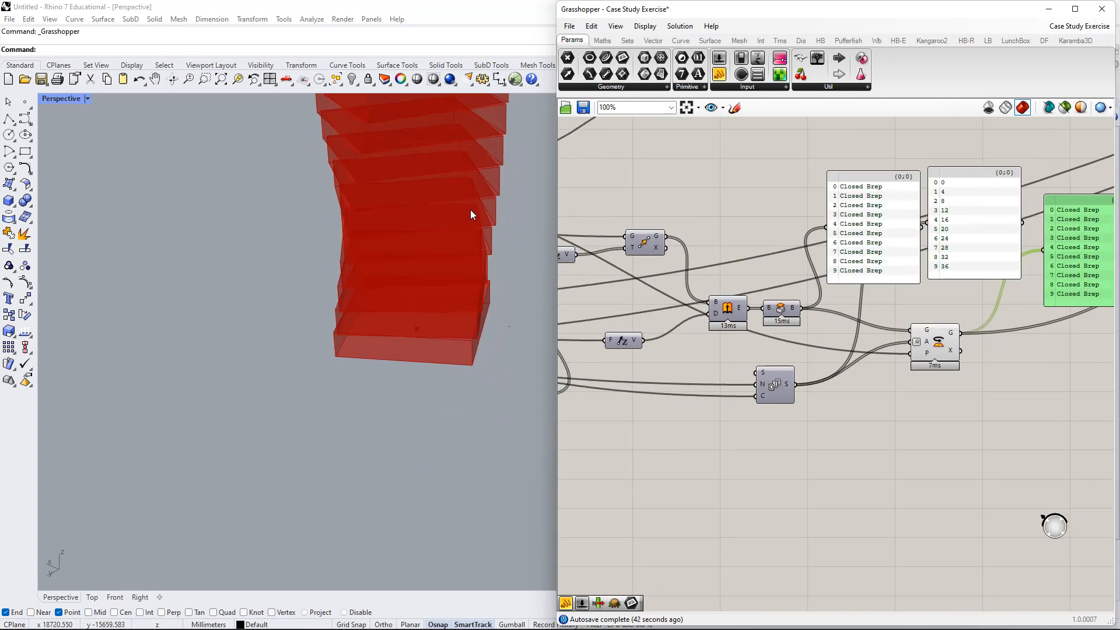
{"action": "scroll", "coordinate": [471, 209], "scroll_direction": "down", "scroll_amount": 2}
{"action": "scroll", "coordinate": [435, 220], "scroll_direction": "down", "scroll_amount": 3}
{"action": "mouse_move", "coordinate": [387, 315]}
{"action": "right_mouse_down"}
{"action": "mouse_move", "coordinate": [413, 344]}
{"action": "mouse_move", "coordinate": [381, 335]}
{"action": "right_mouse_up"}
{"action": "right_click_drag", "start_coordinate": [731, 352], "coordinate": [1027, 300]}
- Ungroup the four grouped input sliders
{"action": "scroll", "coordinate": [736, 359], "scroll_direction": "down", "scroll_amount": 2}
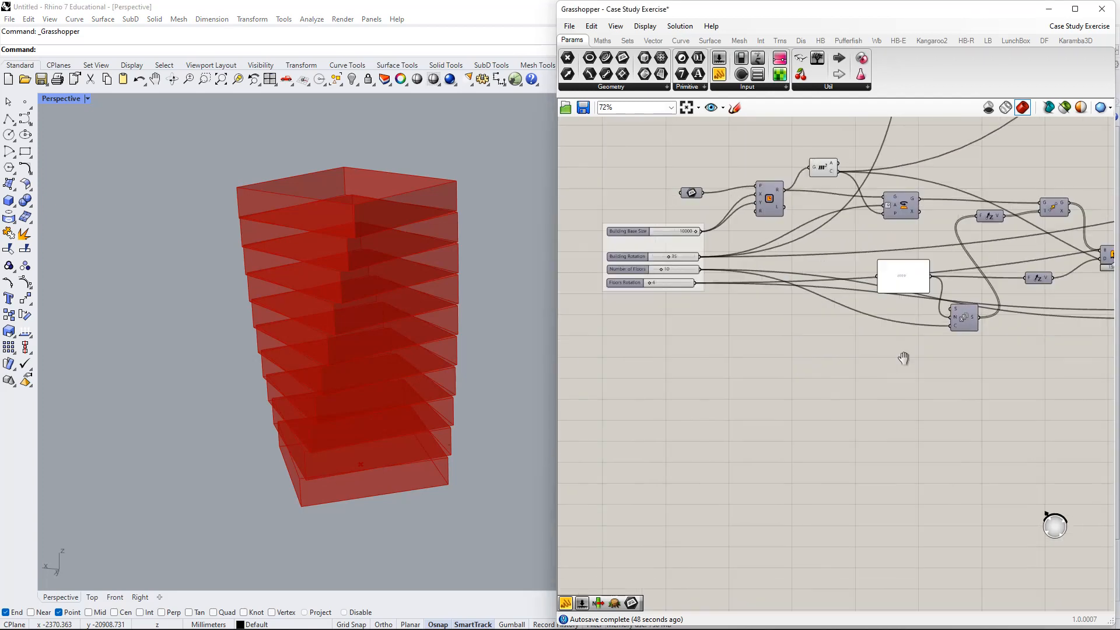
{"action": "right_click_drag", "start_coordinate": [691, 286], "coordinate": [712, 285]}
{"action": "mouse_move", "coordinate": [646, 271]}
{"action": "left_mouse_down"}
{"action": "mouse_move", "coordinate": [650, 303]}
{"action": "mouse_move", "coordinate": [654, 268]}
{"action": "mouse_move", "coordinate": [646, 275]}
{"action": "left_mouse_up"}
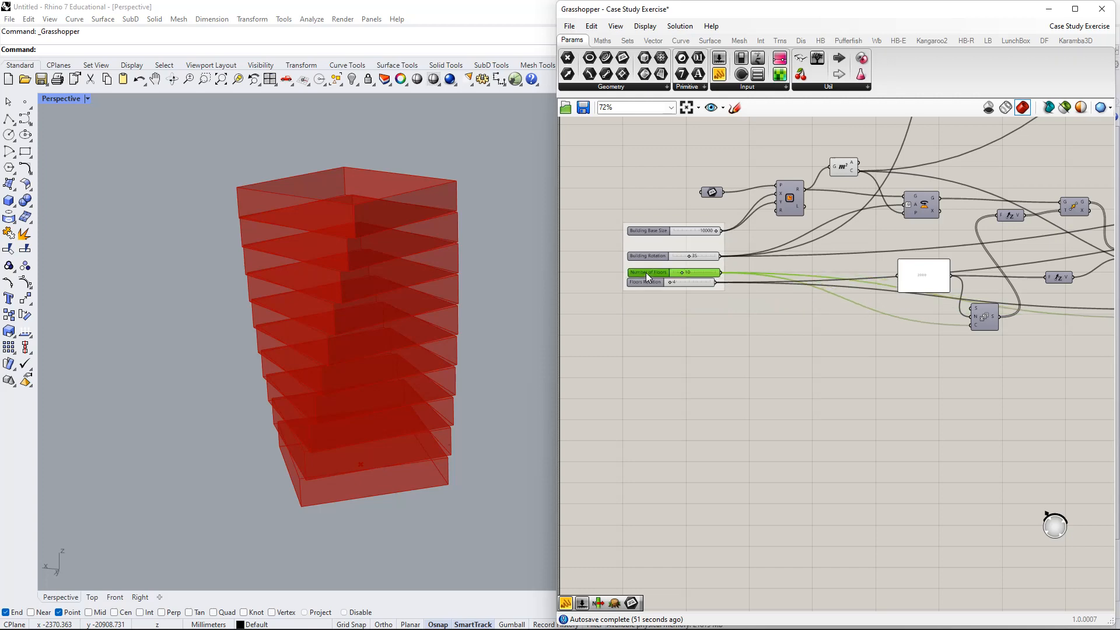
{"action": "right_click", "coordinate": [682, 247]}
{"action": "left_click", "coordinate": [715, 327]}
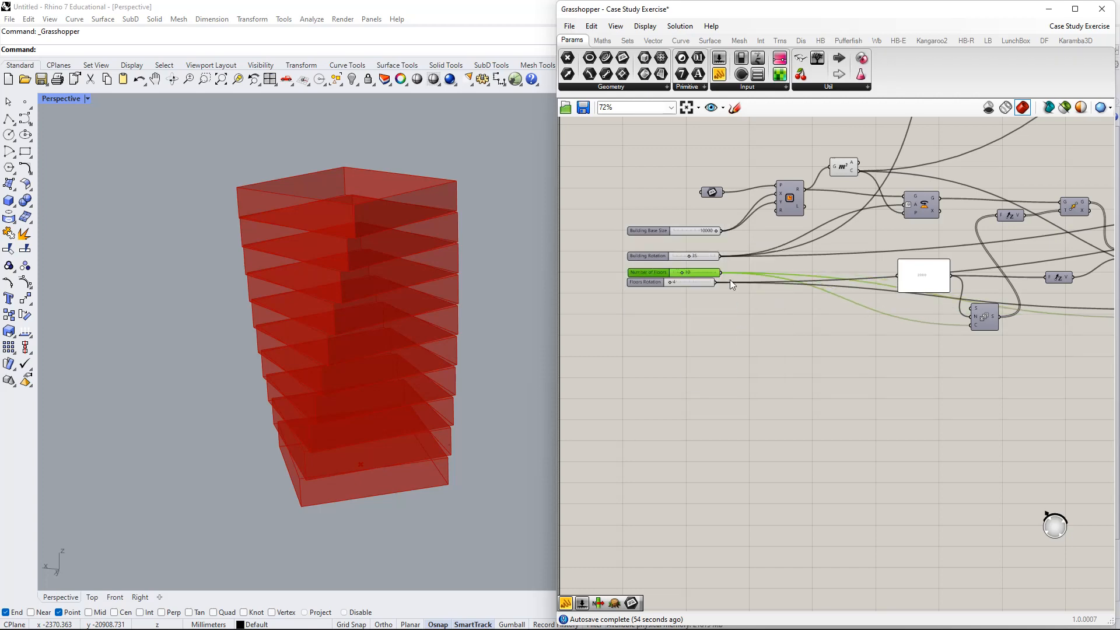
- Place the Number of Floors slider beneath the Series component
{"action": "right_click_drag", "start_coordinate": [755, 305], "coordinate": [742, 317]}
{"action": "left_click_drag", "start_coordinate": [640, 287], "coordinate": [925, 391]}
{"action": "right_click_drag", "start_coordinate": [941, 397], "coordinate": [1109, 408]}
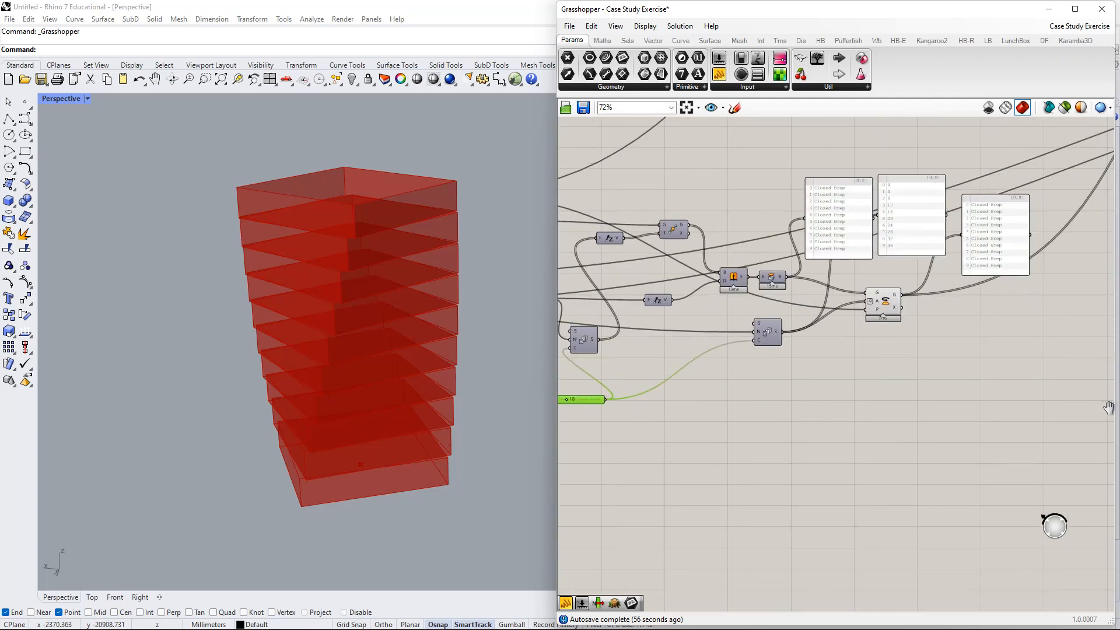
{"action": "right_click_drag", "start_coordinate": [666, 398], "coordinate": [791, 378]}
{"action": "left_click_drag", "start_coordinate": [666, 382], "coordinate": [620, 354]}
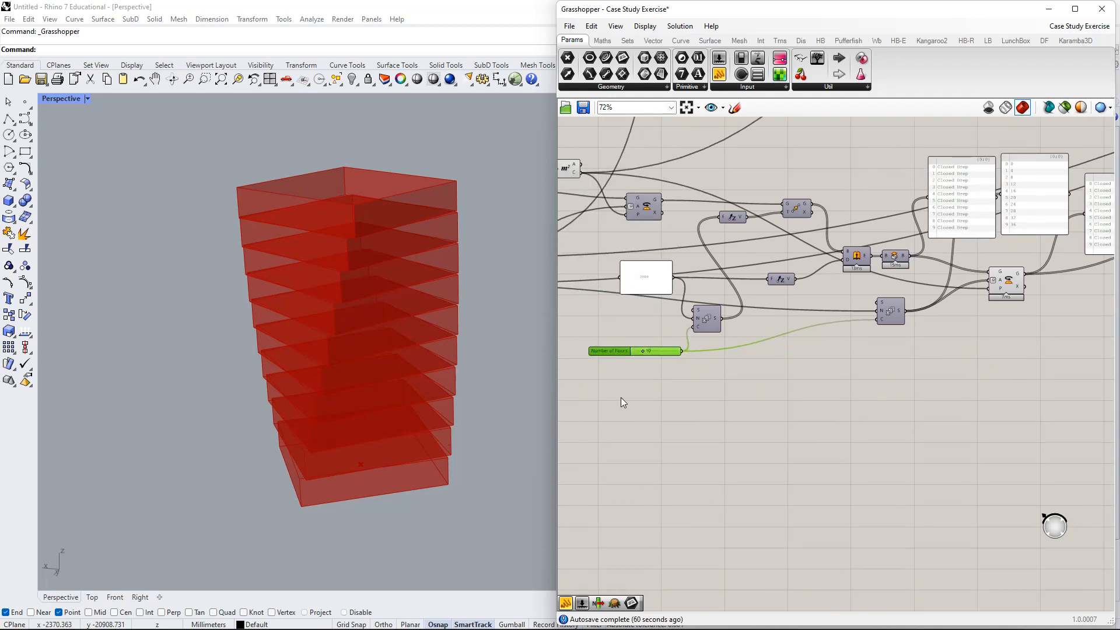
- Line up the three other sliders and Number of Floors in one column
{"action": "right_click_drag", "start_coordinate": [620, 400], "coordinate": [640, 379]}
{"action": "right_click_drag", "start_coordinate": [642, 337], "coordinate": [903, 349]}
{"action": "left_click_drag", "start_coordinate": [704, 202], "coordinate": [671, 338]}
{"action": "left_click_drag", "start_coordinate": [670, 222], "coordinate": [585, 284]}
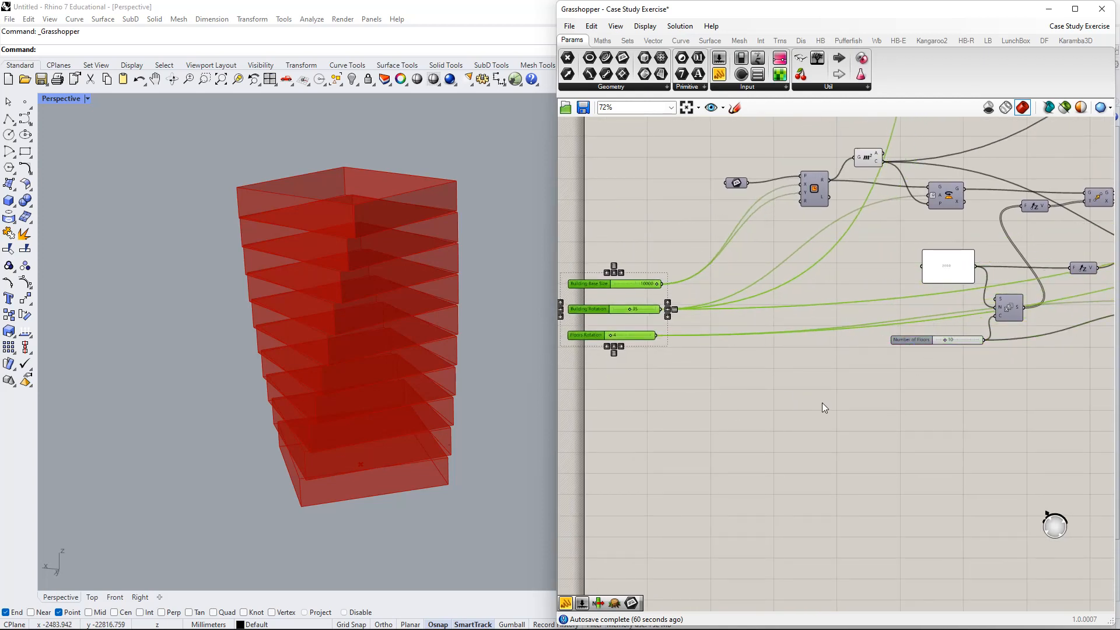
{"action": "right_click_drag", "start_coordinate": [888, 391], "coordinate": [864, 352]}
{"action": "left_click_drag", "start_coordinate": [886, 301], "coordinate": [598, 287]}
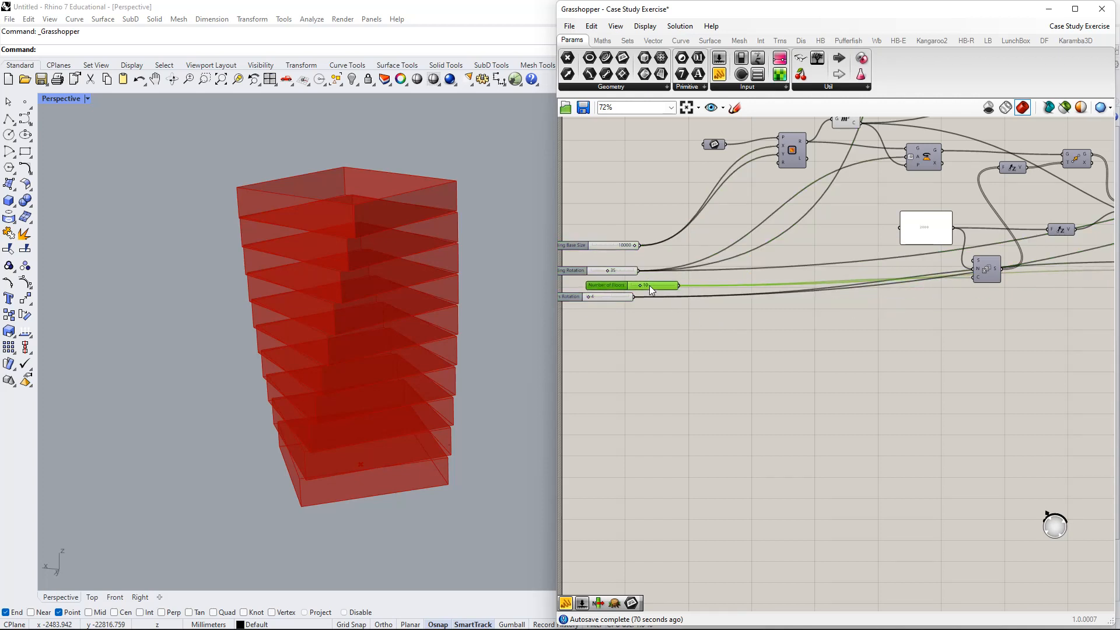
- Rename the Number of Floors slider to Count
{"action": "scroll", "coordinate": [913, 361], "scroll_direction": "down", "scroll_amount": 2}
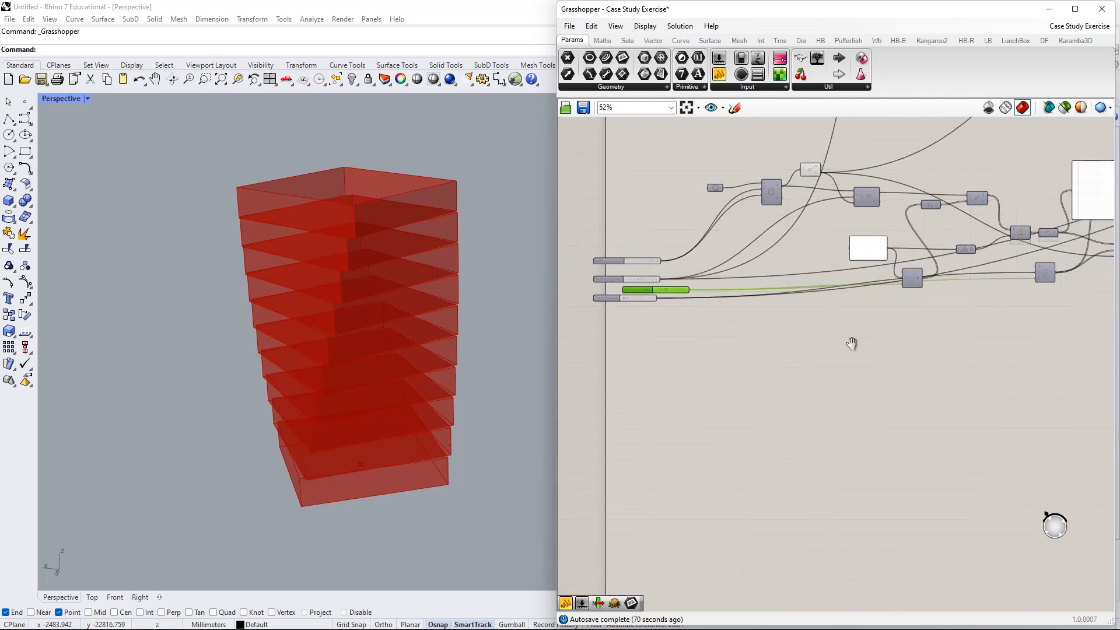
{"action": "scroll", "coordinate": [669, 286], "scroll_direction": "up", "scroll_amount": 3}
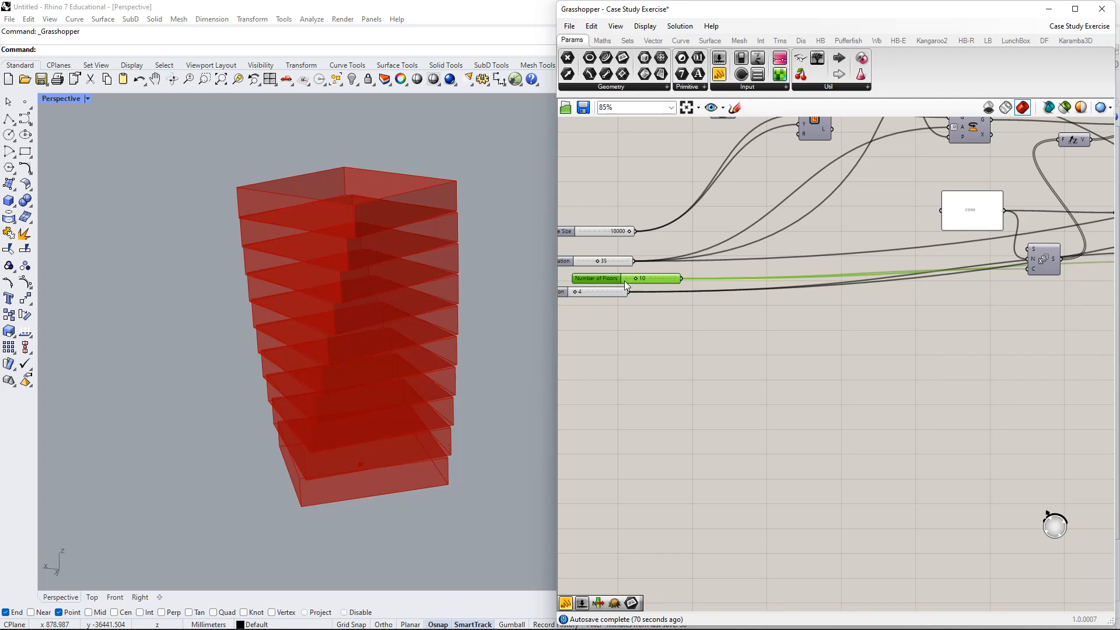
{"action": "scroll", "coordinate": [727, 313], "scroll_direction": "up", "scroll_amount": 6}
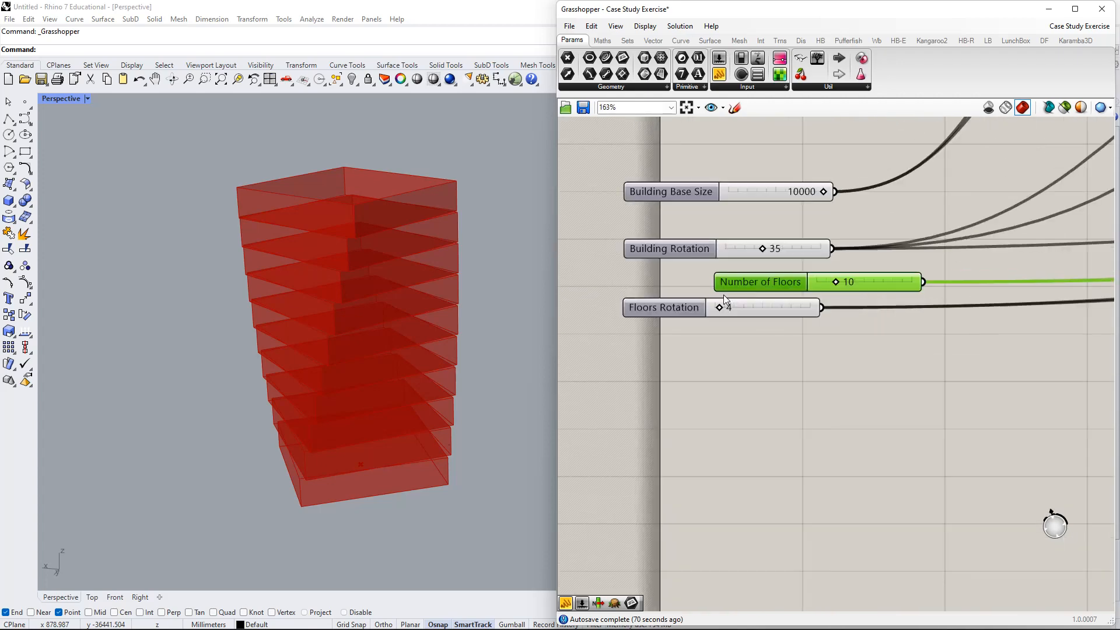
{"action": "scroll", "coordinate": [726, 314], "scroll_direction": "down", "scroll_amount": 2}
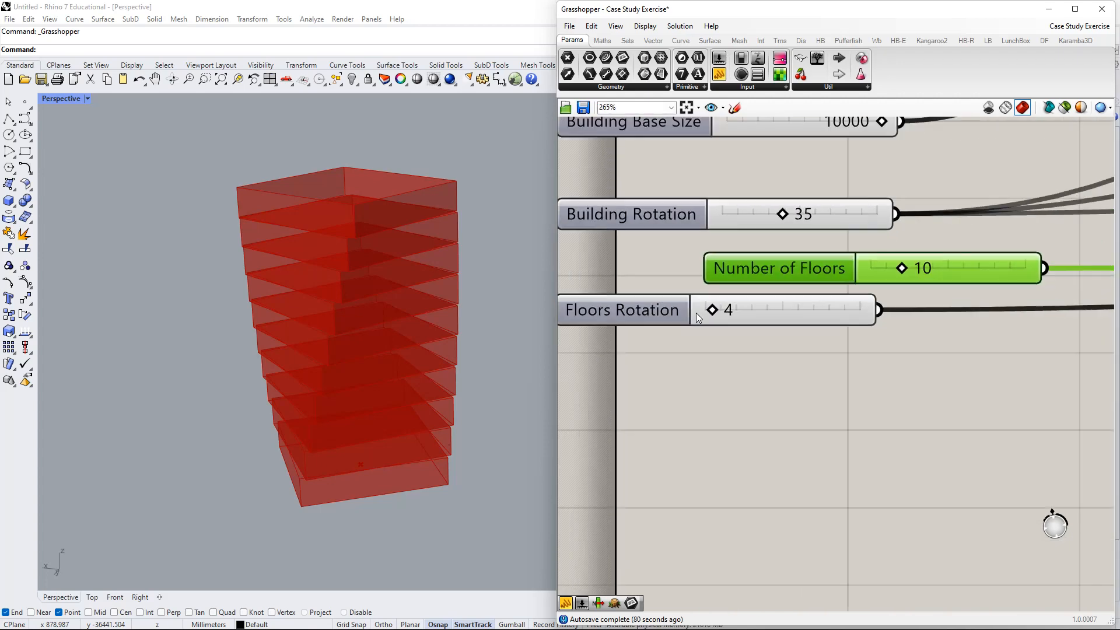
{"action": "right_click", "coordinate": [748, 275]}
{"action": "double_click", "coordinate": [791, 285]}
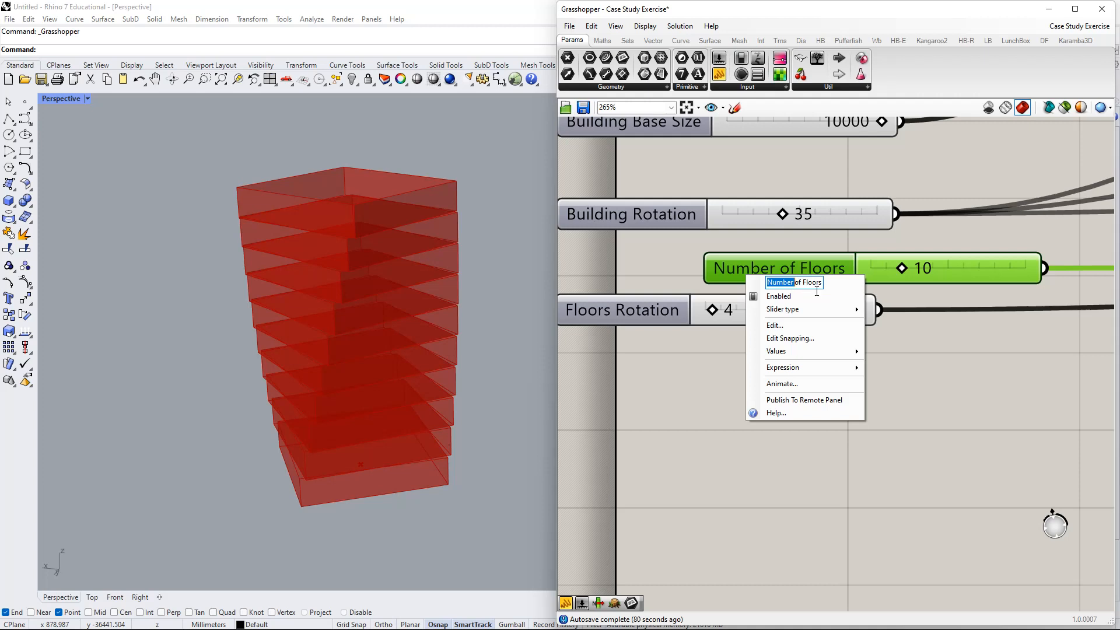
{"action": "key", "text": "Delete"}
{"action": "key", "text": "Delete"}
{"action": "key", "text": "Delete"}
{"action": "key", "text": "Delete"}
{"action": "key", "text": "Delete"}
{"action": "key", "text": "Delete"}
{"action": "key", "text": "Delete"}
{"action": "key", "text": "Delete"}
{"action": "key", "text": "Delete"}
{"action": "key", "text": "Delete"}
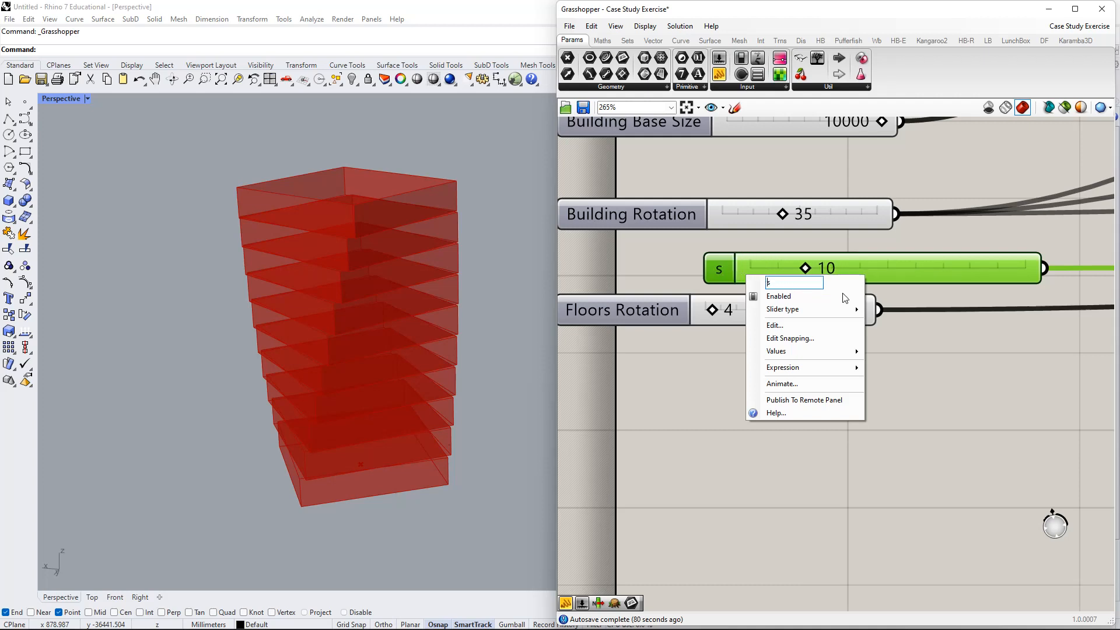
{"action": "left_click", "coordinate": [899, 345]}
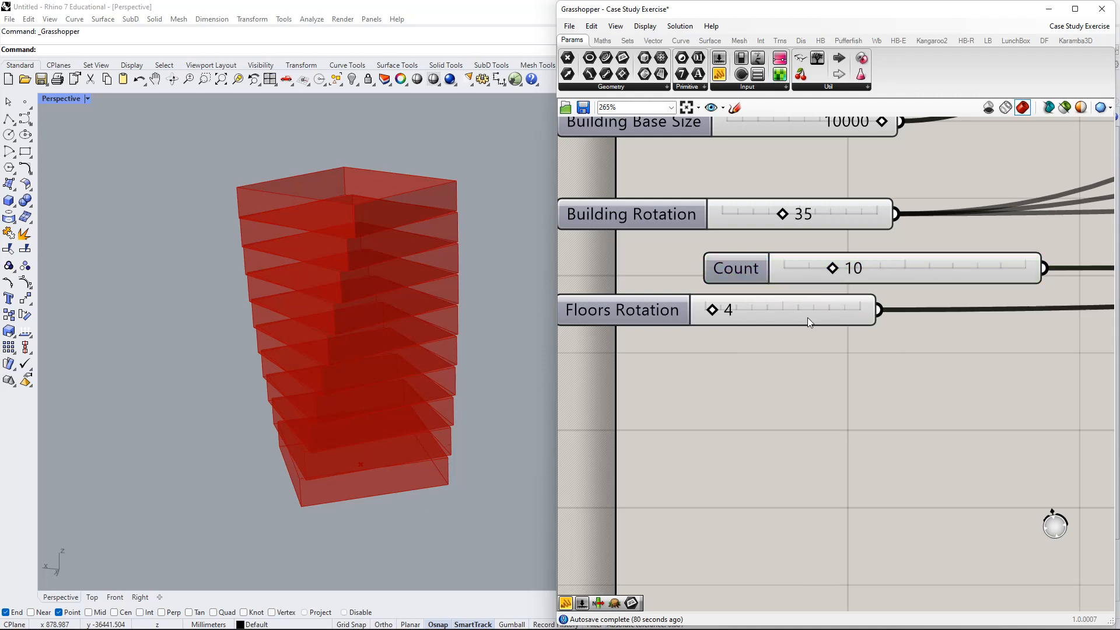
- Add a new component by entering 100 in the canvas search
{"action": "double_click", "coordinate": [871, 382]}
{"action": "type", "text": "100"}
{"action": "key", "text": "Return"}
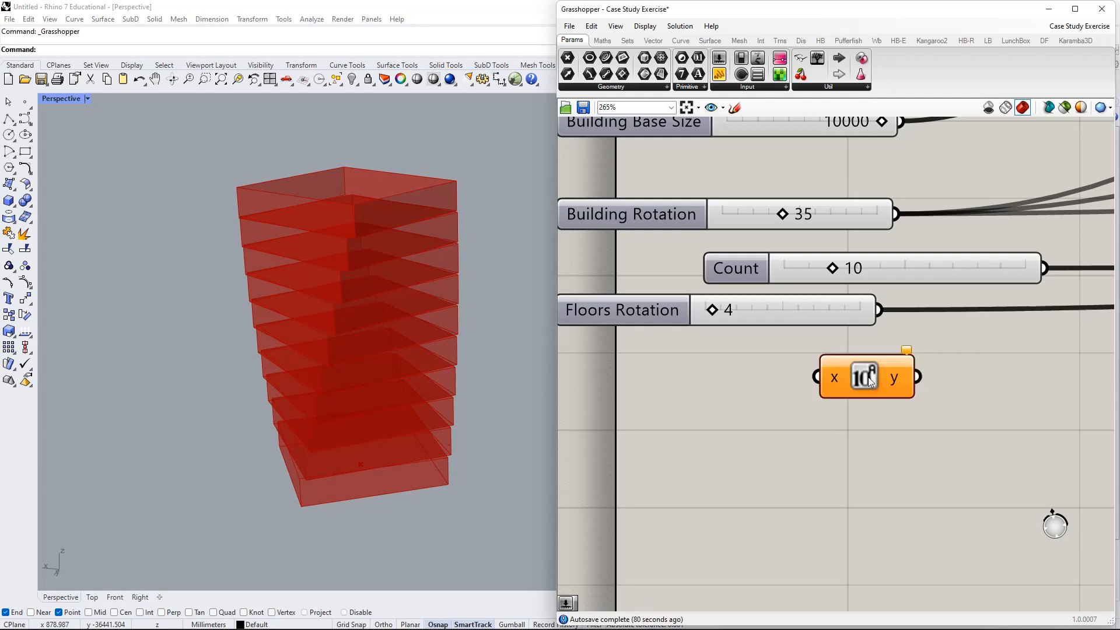
- Delete the unwanted x/y component and add a new slider set to 100
{"action": "left_click", "coordinate": [869, 379]}
{"action": "key", "text": "Delete"}
{"action": "double_click", "coordinate": [868, 377]}
{"action": "type", "text": "100"}
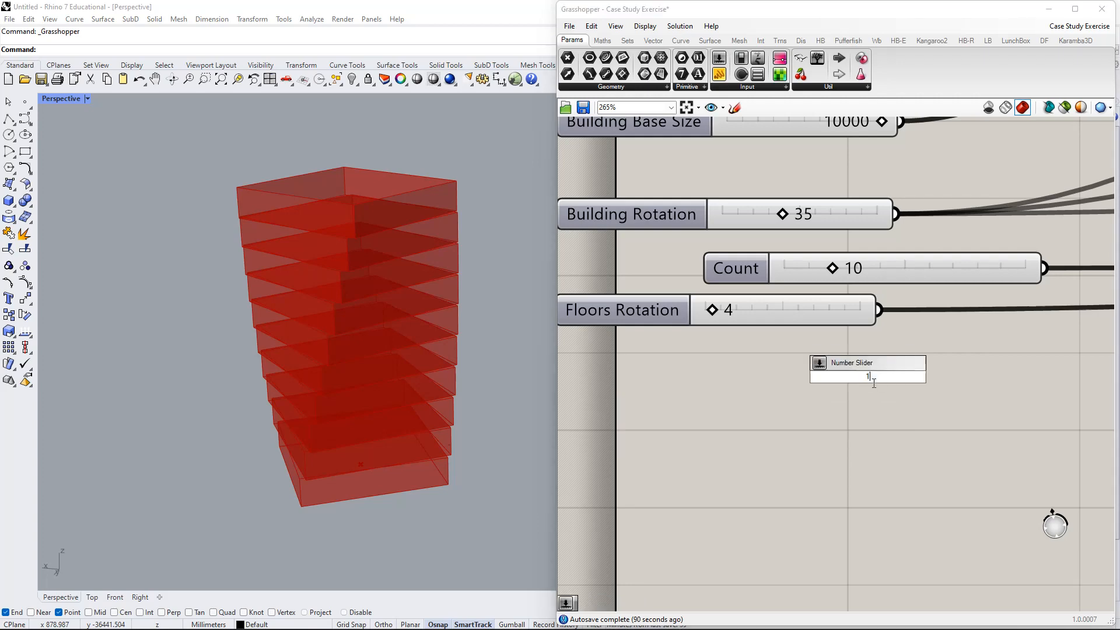
{"action": "key", "text": "Return"}
- Place the new slider beside the rectangle and connect it to the radius input
{"action": "left_click", "coordinate": [776, 385]}
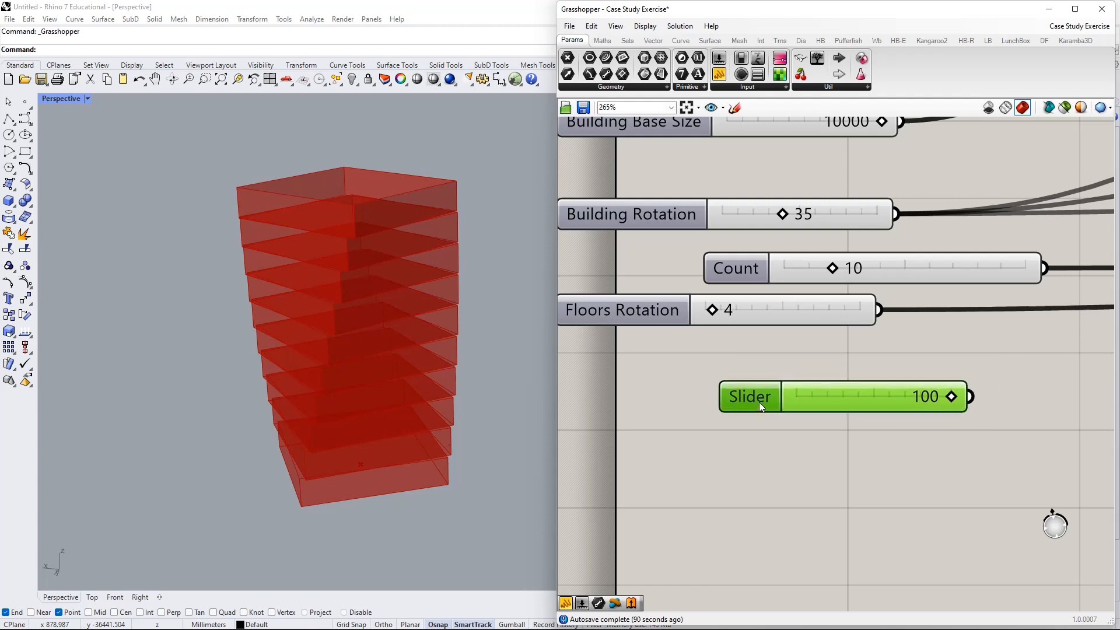
{"action": "scroll", "coordinate": [758, 402], "scroll_direction": "down", "scroll_amount": 3}
{"action": "scroll", "coordinate": [863, 398], "scroll_direction": "down", "scroll_amount": 2}
{"action": "right_click_drag", "start_coordinate": [864, 401], "coordinate": [734, 421]}
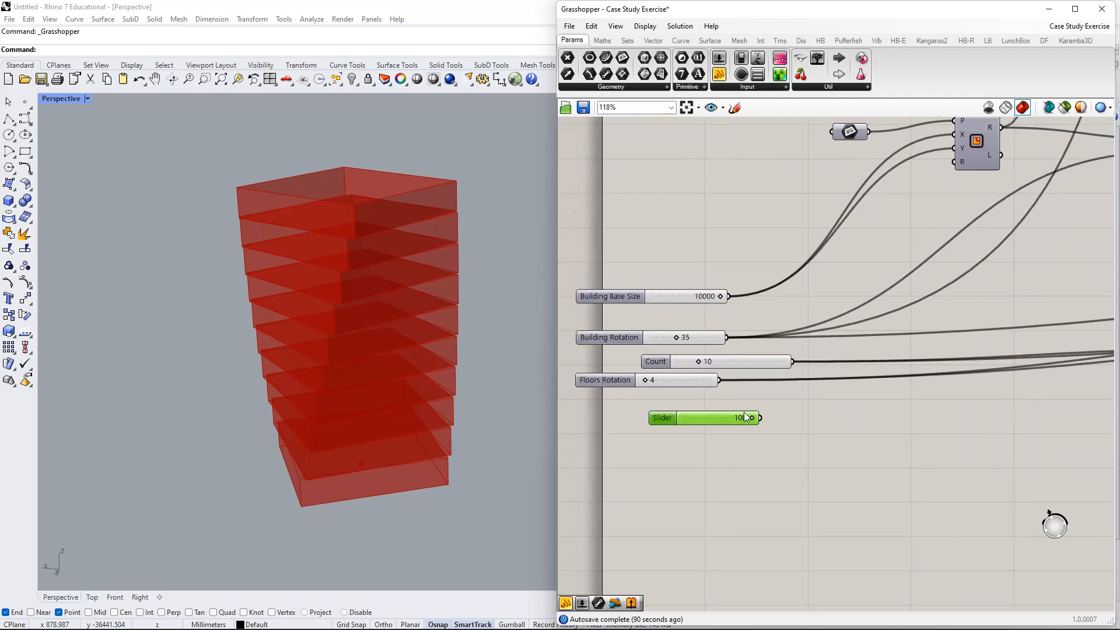
{"action": "left_click_drag", "start_coordinate": [745, 418], "coordinate": [917, 193]}
{"action": "left_click_drag", "start_coordinate": [962, 162], "coordinate": [959, 162]}
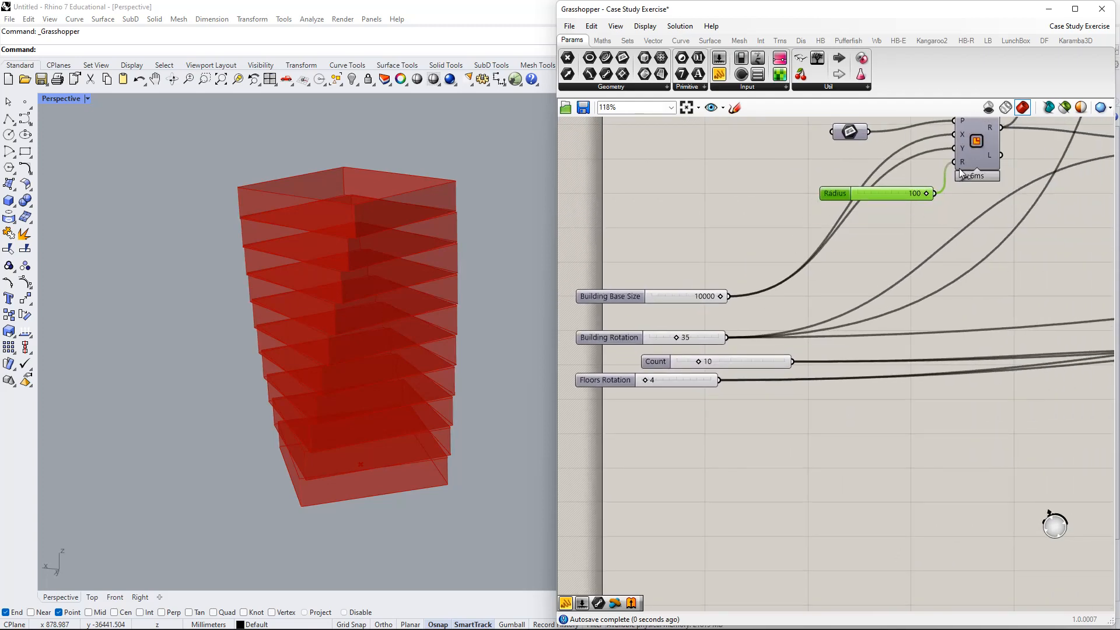
- Name the test slider 'ANythig', move it aside, then delete it
{"action": "right_click", "coordinate": [842, 192]}
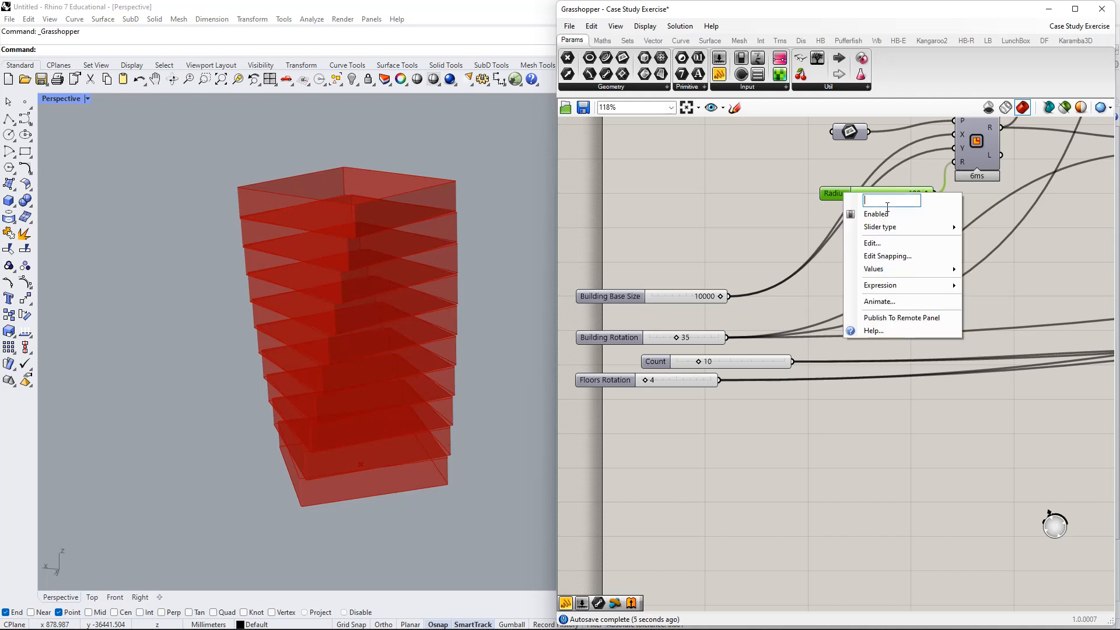
{"action": "type", "text": "ANythign"}
{"action": "key", "text": "BackSpace"}
{"action": "key", "text": "Return"}
{"action": "left_click_drag", "start_coordinate": [846, 194], "coordinate": [733, 170]}
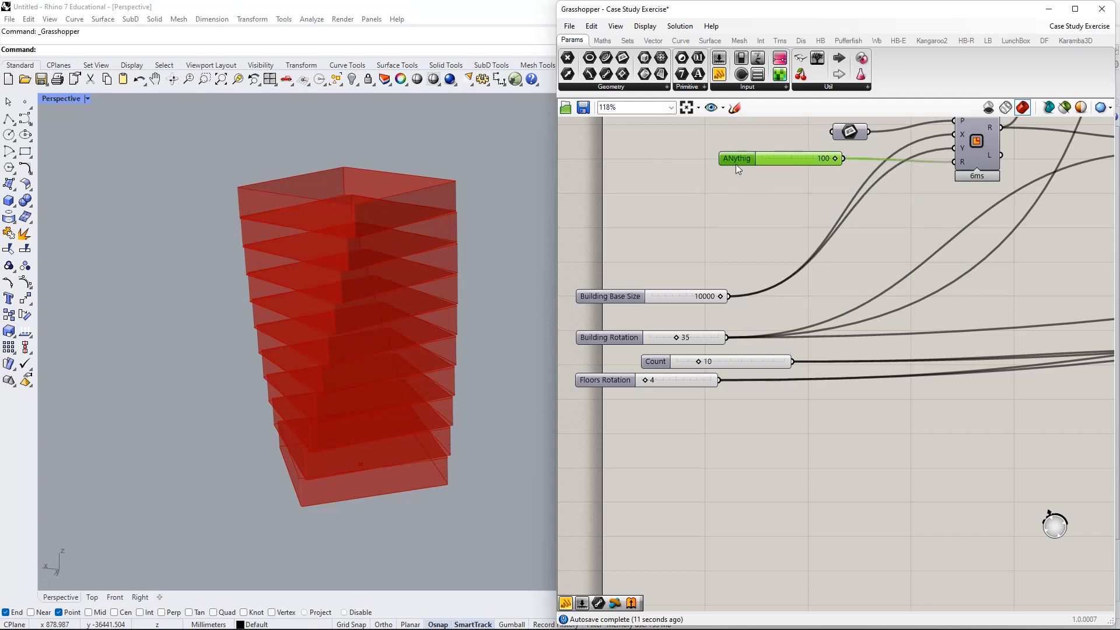
{"action": "key", "text": "Delete"}
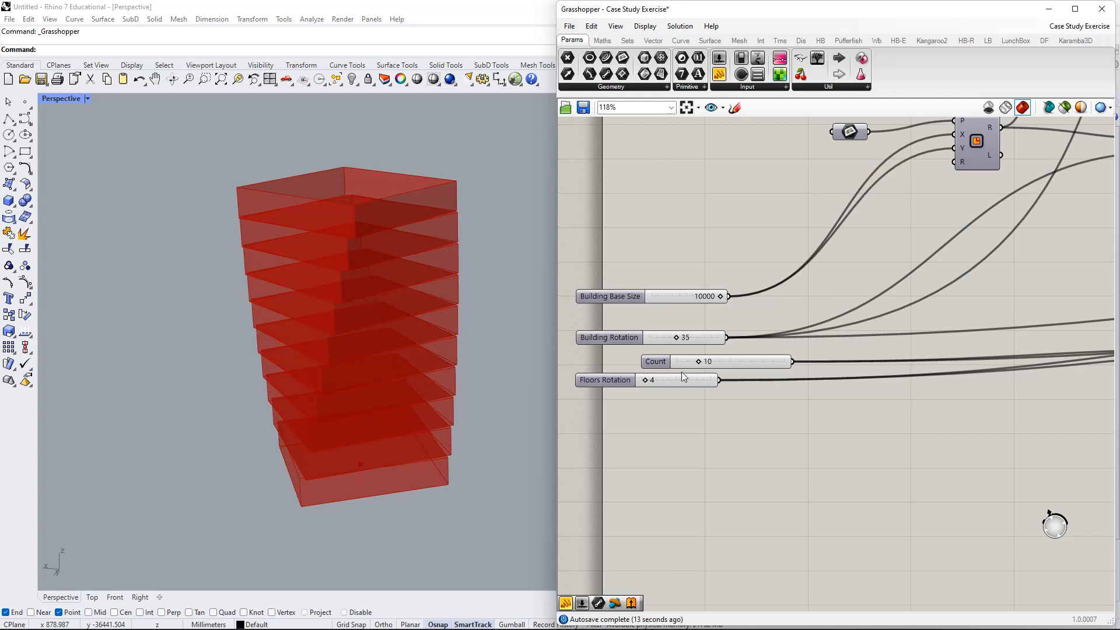
- Rename the Count slider to 'Number of Floors' and line it up with the others
{"action": "right_click", "coordinate": [661, 362]}
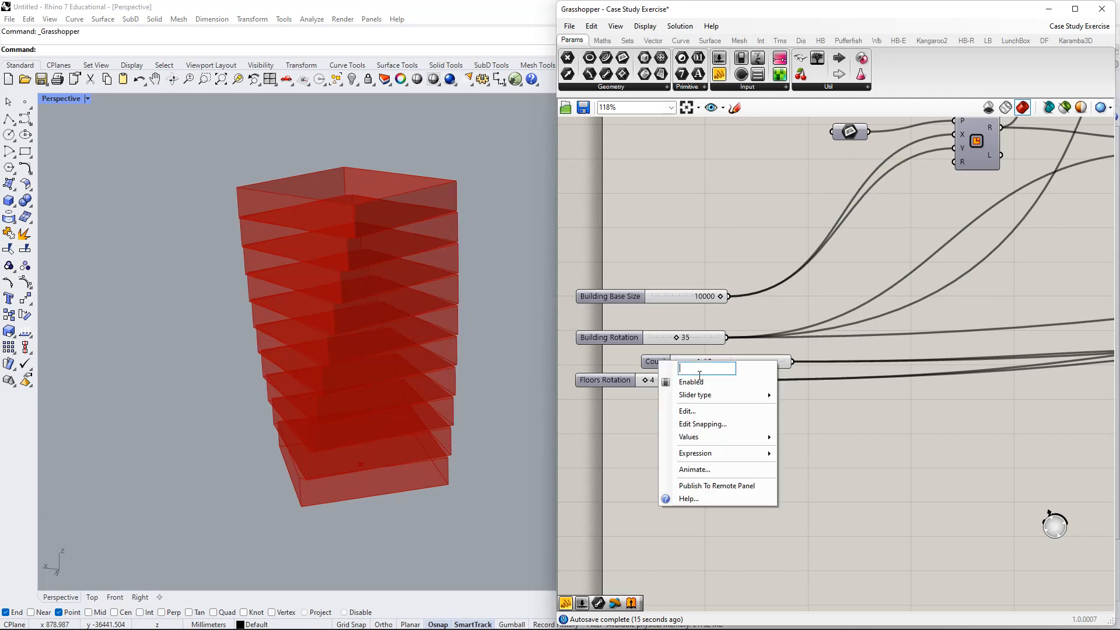
{"action": "type", "text": "Number of FLoors"}
{"action": "key", "text": "Return"}
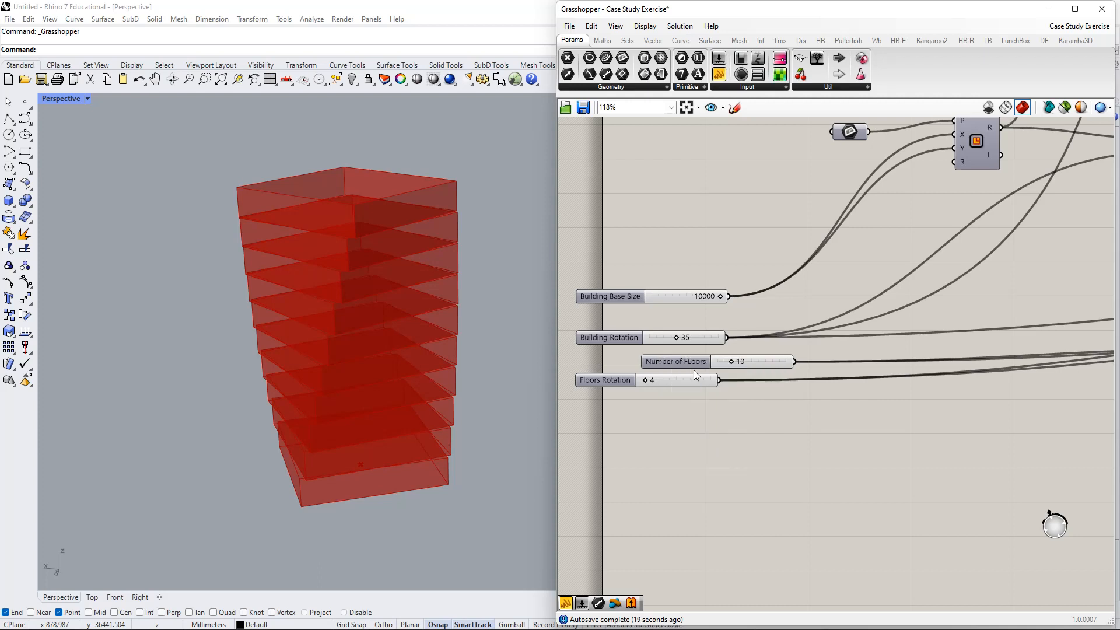
{"action": "right_click", "coordinate": [697, 366]}
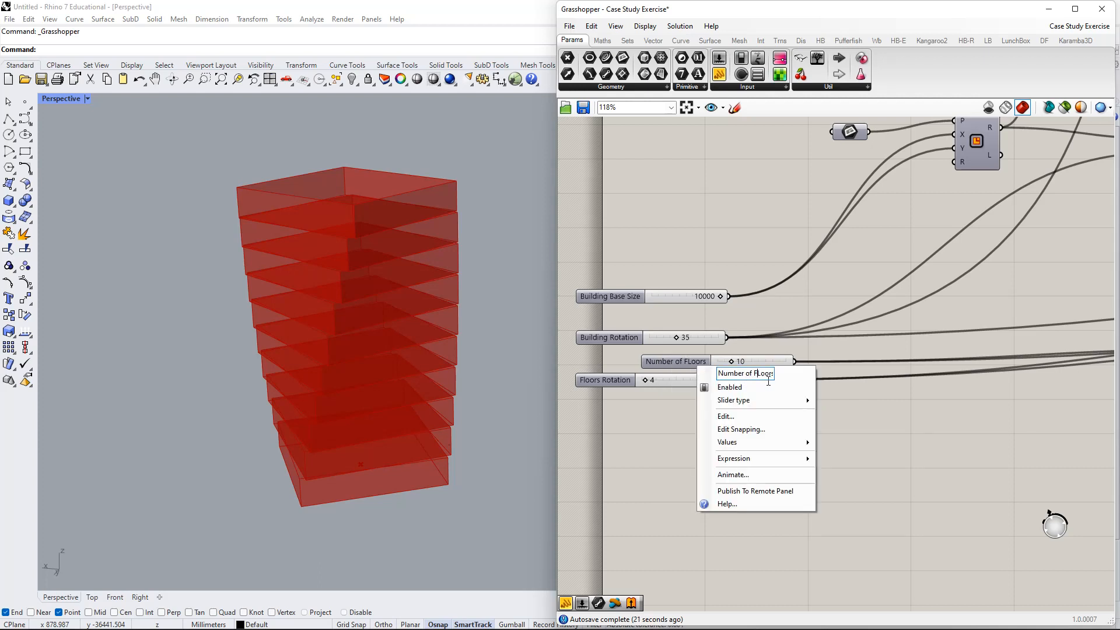
{"action": "key", "text": "Delete"}
{"action": "type", "text": "l"}
{"action": "key", "text": "Return"}
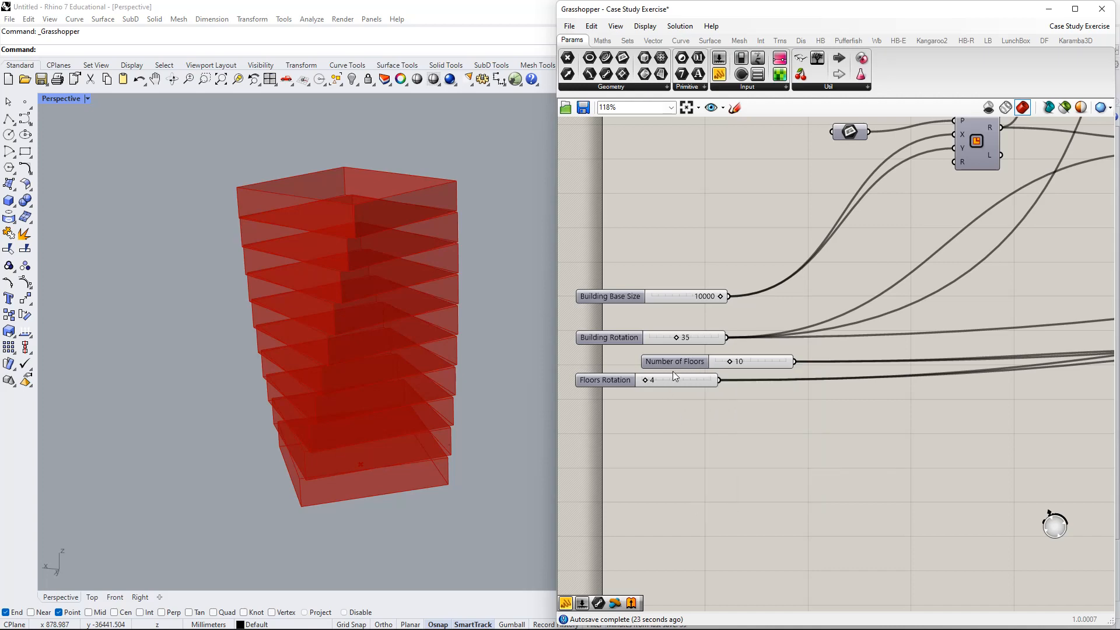
{"action": "left_click_drag", "start_coordinate": [667, 363], "coordinate": [650, 280]}
- Window-select the base size, rotation, floor count and floor rotation sliders and group them
{"action": "scroll", "coordinate": [641, 310], "scroll_direction": "down", "scroll_amount": 8}
{"action": "scroll", "coordinate": [799, 354], "scroll_direction": "down", "scroll_amount": 3}
{"action": "right_click_drag", "start_coordinate": [940, 317], "coordinate": [900, 302]}
{"action": "scroll", "coordinate": [703, 321], "scroll_direction": "up", "scroll_amount": 3}
{"action": "scroll", "coordinate": [674, 376], "scroll_direction": "up", "scroll_amount": 4}
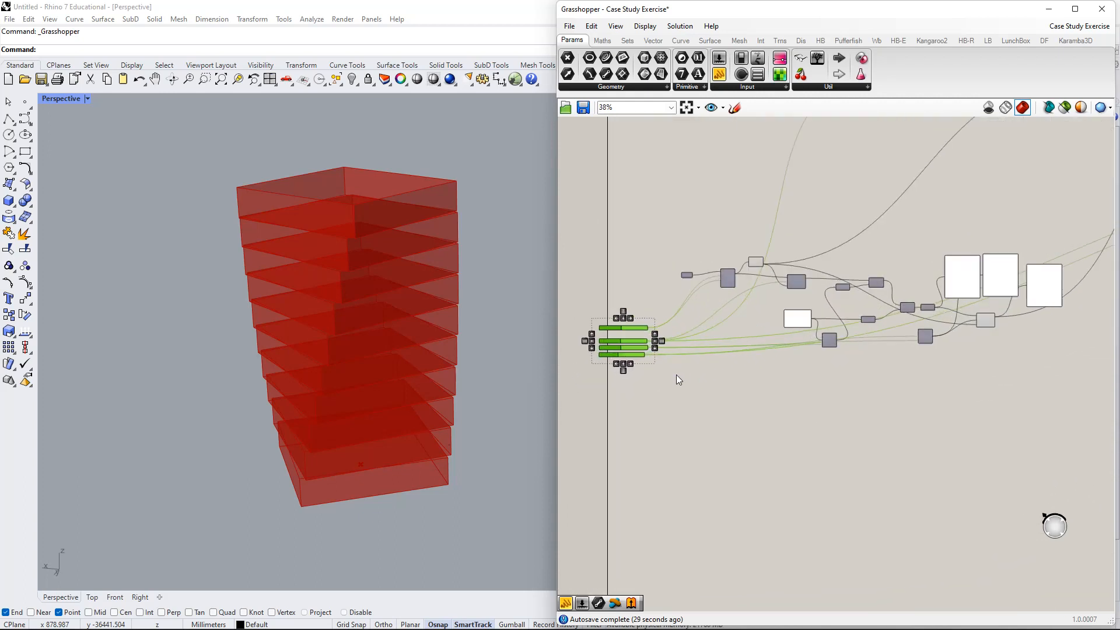
{"action": "right_click", "coordinate": [716, 355]}
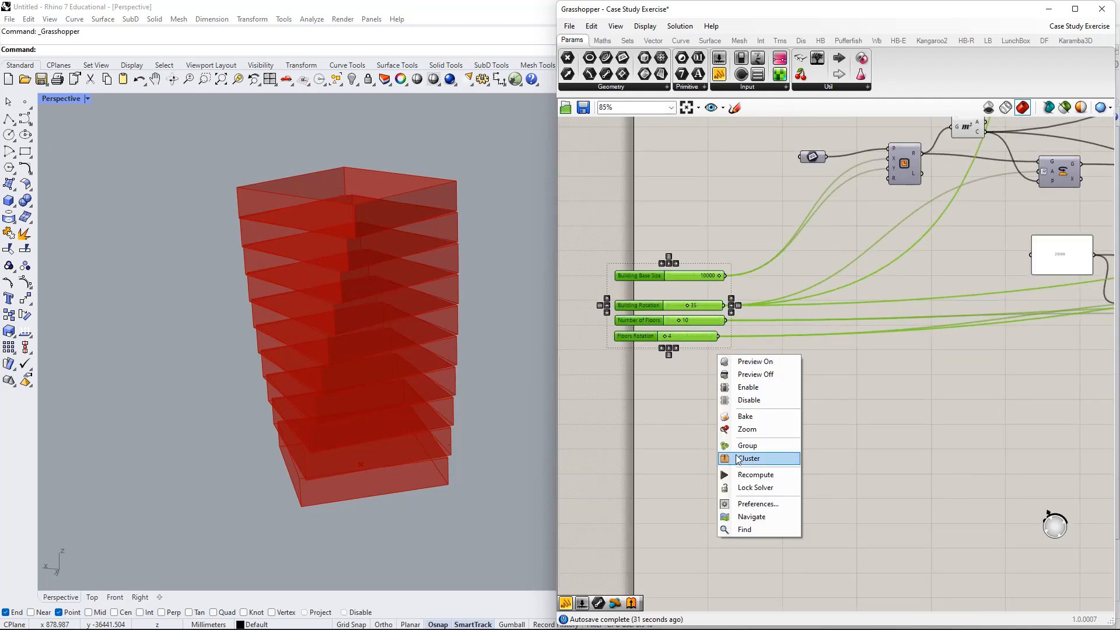
{"action": "left_click", "coordinate": [694, 377]}
{"action": "left_click_drag", "start_coordinate": [694, 377], "coordinate": [617, 241]}
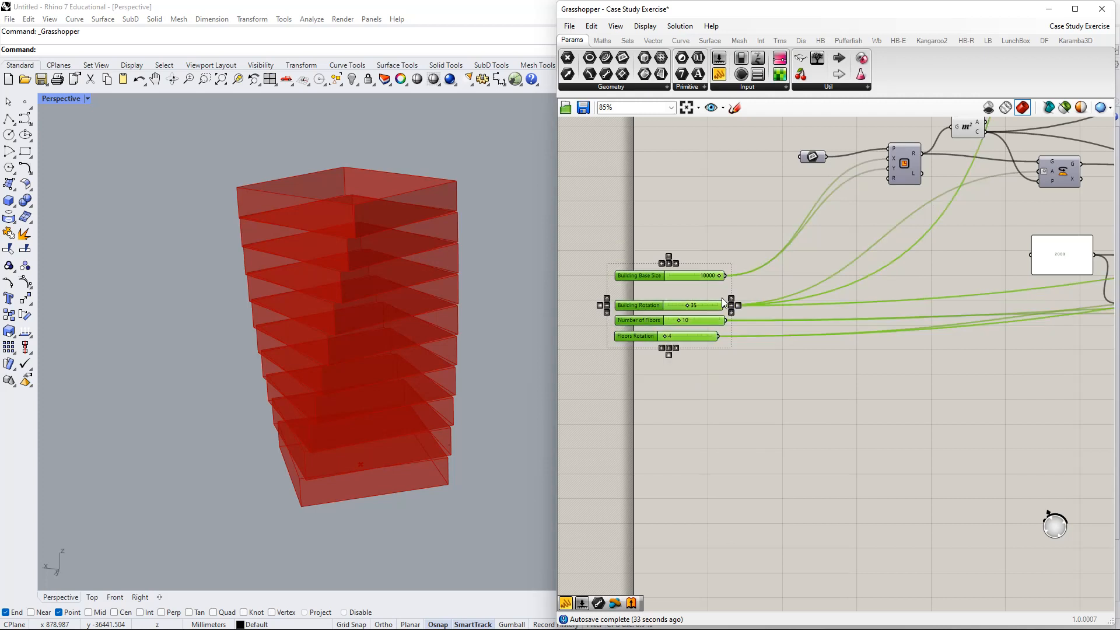
{"action": "right_click", "coordinate": [749, 367]}
{"action": "right_click", "coordinate": [891, 363]}
{"action": "right_click", "coordinate": [884, 448]}
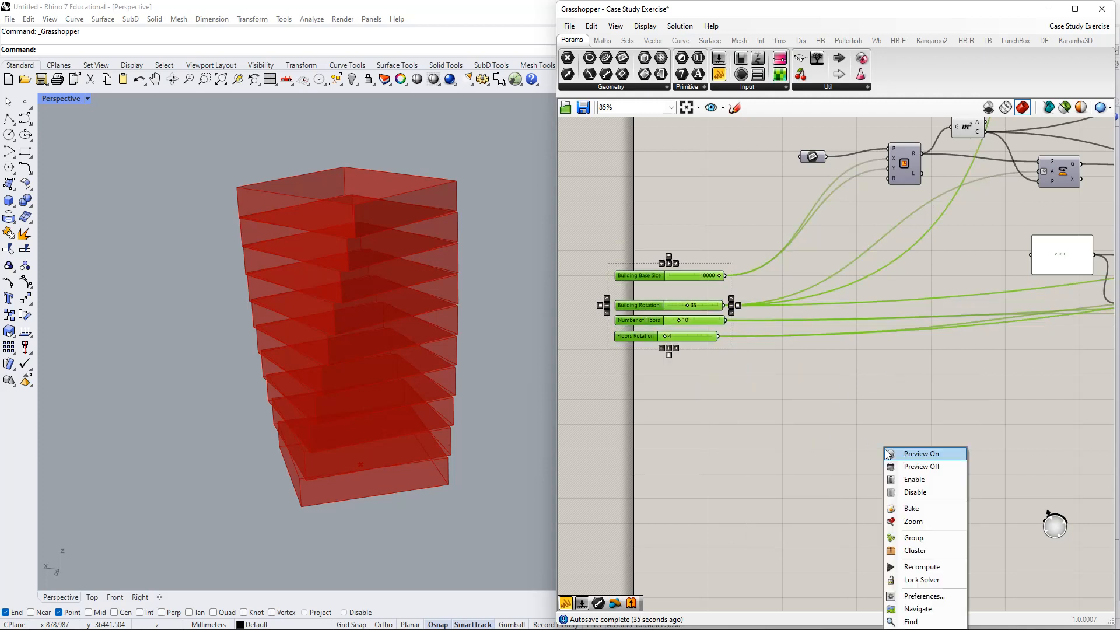
{"action": "left_click", "coordinate": [937, 538]}
- Move the slider group into place and check its selection
{"action": "left_click_drag", "start_coordinate": [638, 297], "coordinate": [688, 246]}
{"action": "left_click_drag", "start_coordinate": [621, 168], "coordinate": [922, 434]}
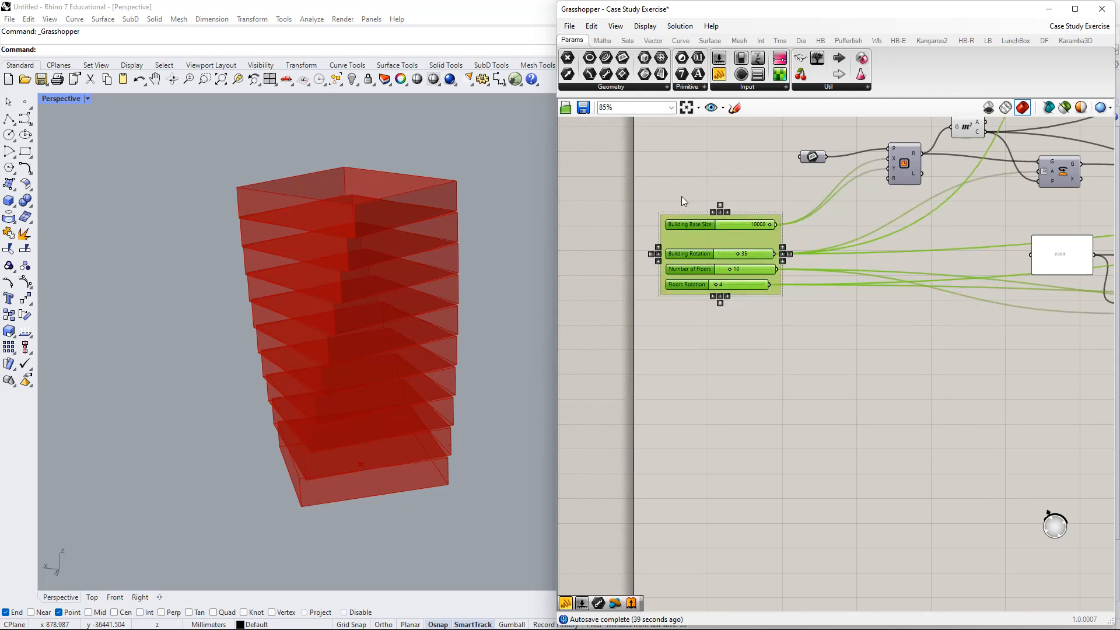
{"action": "left_click", "coordinate": [712, 208]}
{"action": "left_click", "coordinate": [703, 242]}
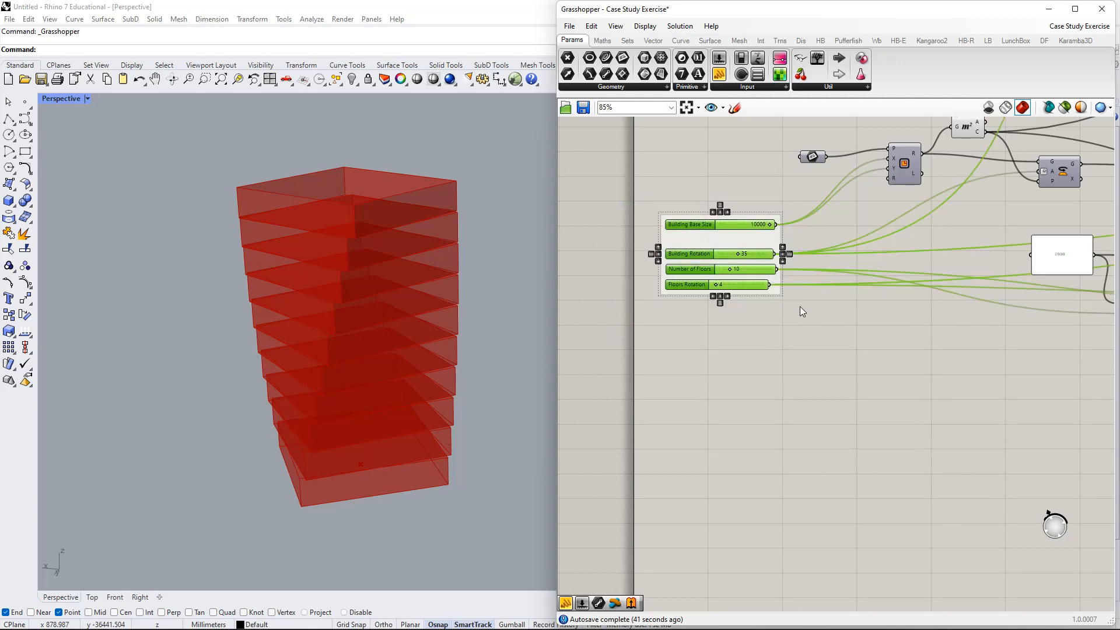
{"action": "left_click", "coordinate": [717, 208]}
{"action": "left_click_drag", "start_coordinate": [662, 209], "coordinate": [875, 332]}
{"action": "scroll", "coordinate": [817, 315], "scroll_direction": "down", "scroll_amount": 2}
{"action": "left_click", "coordinate": [808, 331]}
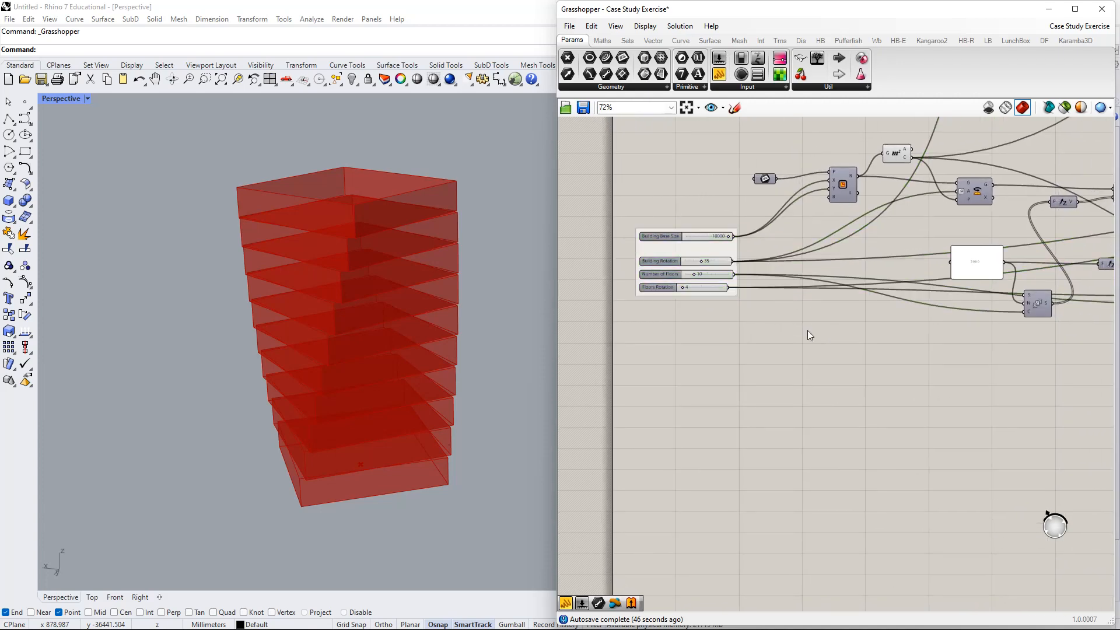
{"action": "right_click_drag", "start_coordinate": [985, 376], "coordinate": [768, 281]}
{"action": "right_click_drag", "start_coordinate": [944, 309], "coordinate": [686, 336]}
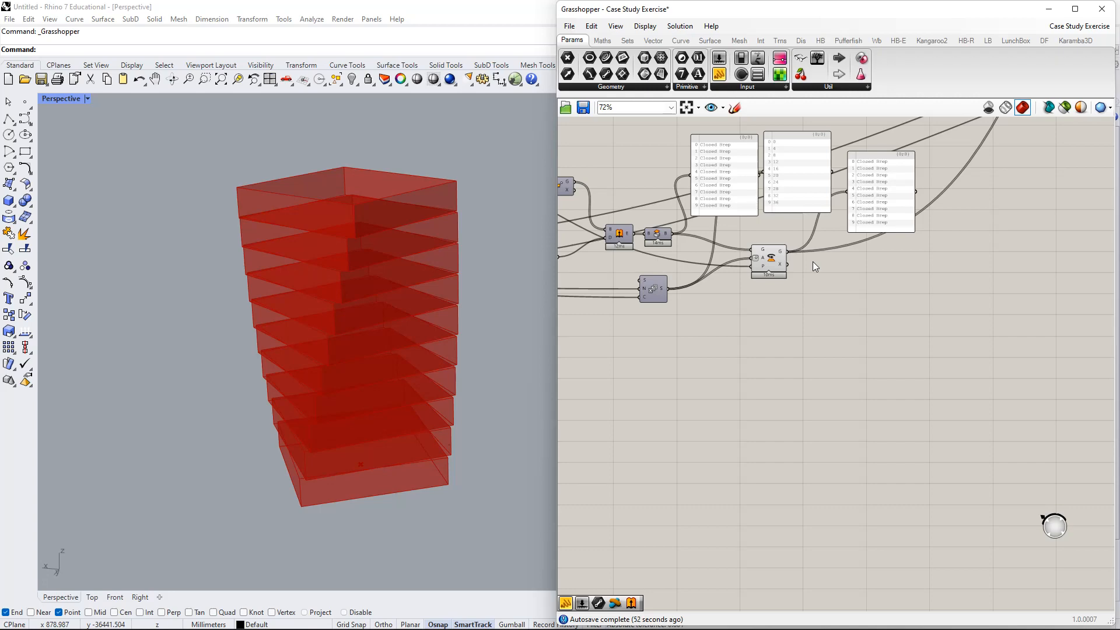
- Enable the Ladybug SunPath component and orbit Rhino to view the sun-path dome
{"action": "scroll", "coordinate": [813, 262], "scroll_direction": "down", "scroll_amount": 3}
{"action": "right_click_drag", "start_coordinate": [810, 267], "coordinate": [795, 508]}
{"action": "right_click_drag", "start_coordinate": [813, 291], "coordinate": [913, 326]}
{"action": "right_click_drag", "start_coordinate": [946, 382], "coordinate": [849, 344]}
{"action": "scroll", "coordinate": [887, 338], "scroll_direction": "down", "scroll_amount": 1}
{"action": "right_click_drag", "start_coordinate": [881, 292], "coordinate": [773, 270]}
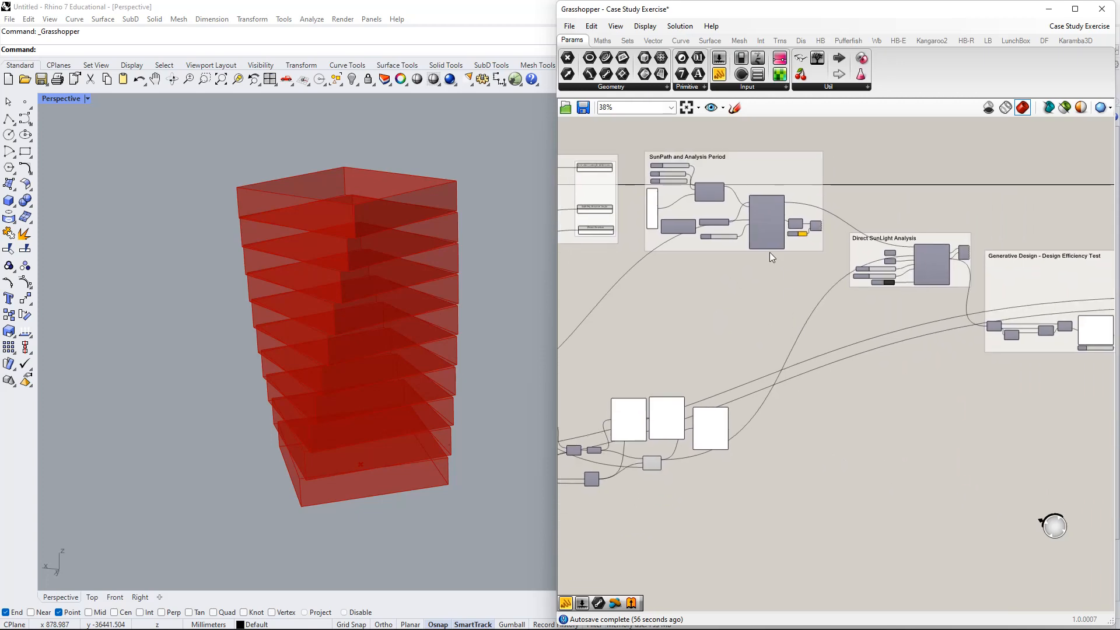
{"action": "scroll", "coordinate": [769, 252], "scroll_direction": "up", "scroll_amount": 4}
{"action": "right_click", "coordinate": [773, 193]}
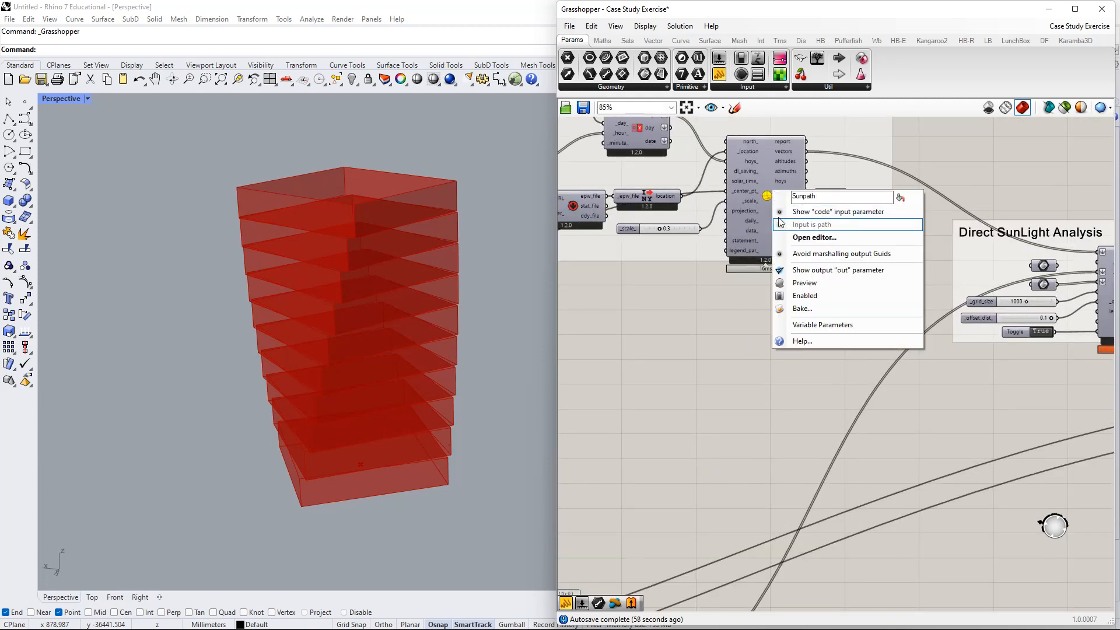
{"action": "left_click", "coordinate": [805, 295]}
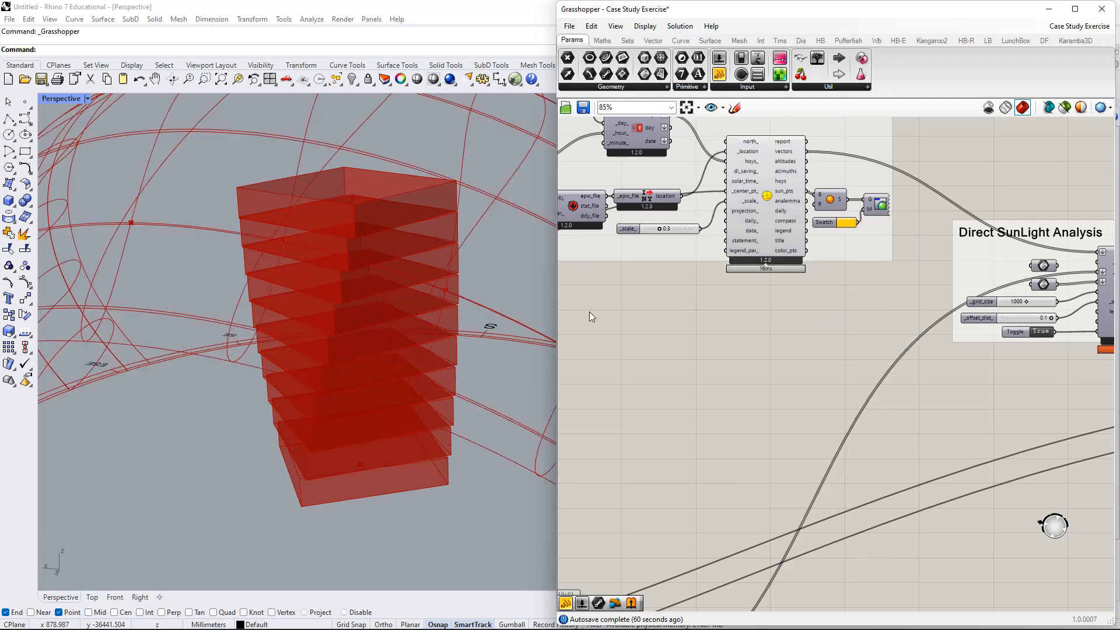
{"action": "scroll", "coordinate": [440, 313], "scroll_direction": "down", "scroll_amount": 5}
{"action": "right_click_drag", "start_coordinate": [365, 313], "coordinate": [318, 319]}
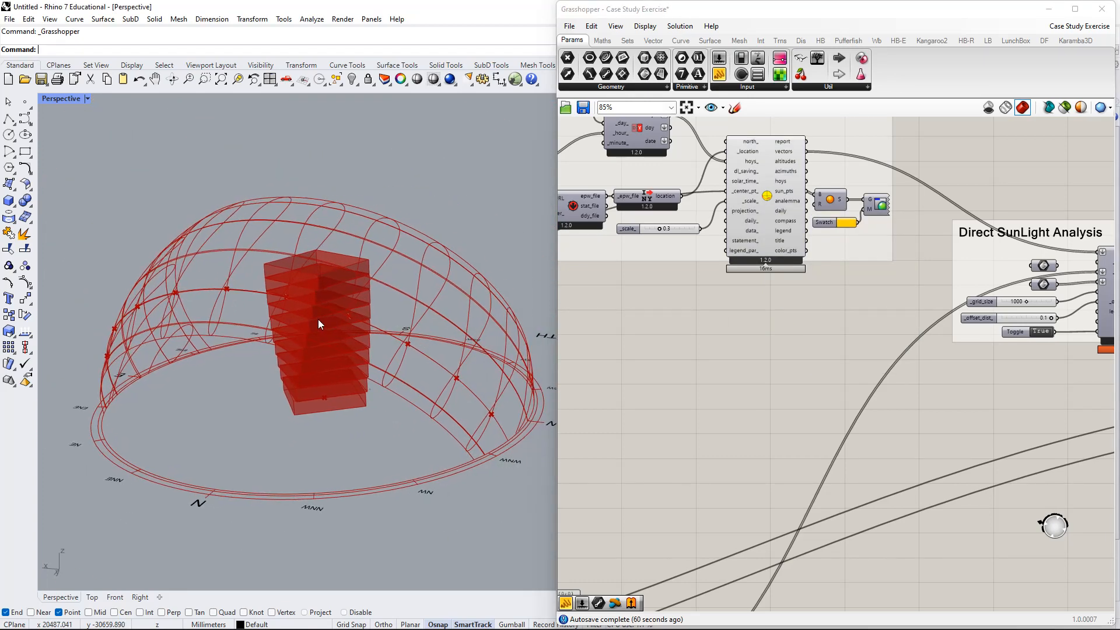
{"action": "right_click_drag", "start_coordinate": [834, 358], "coordinate": [625, 311]}
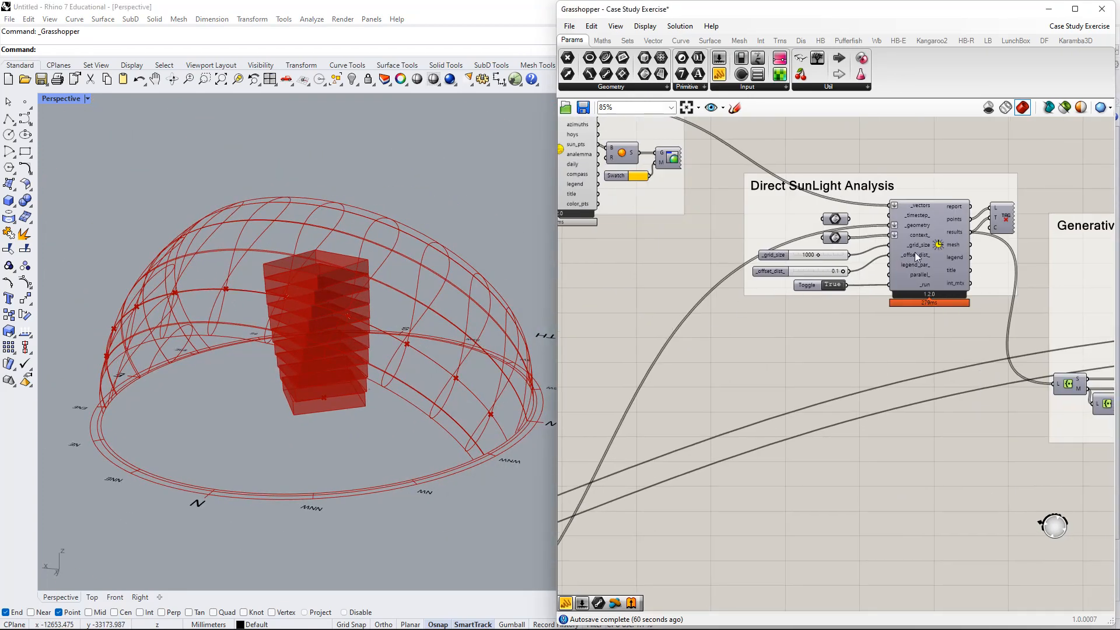
{"action": "right_click", "coordinate": [941, 247]}
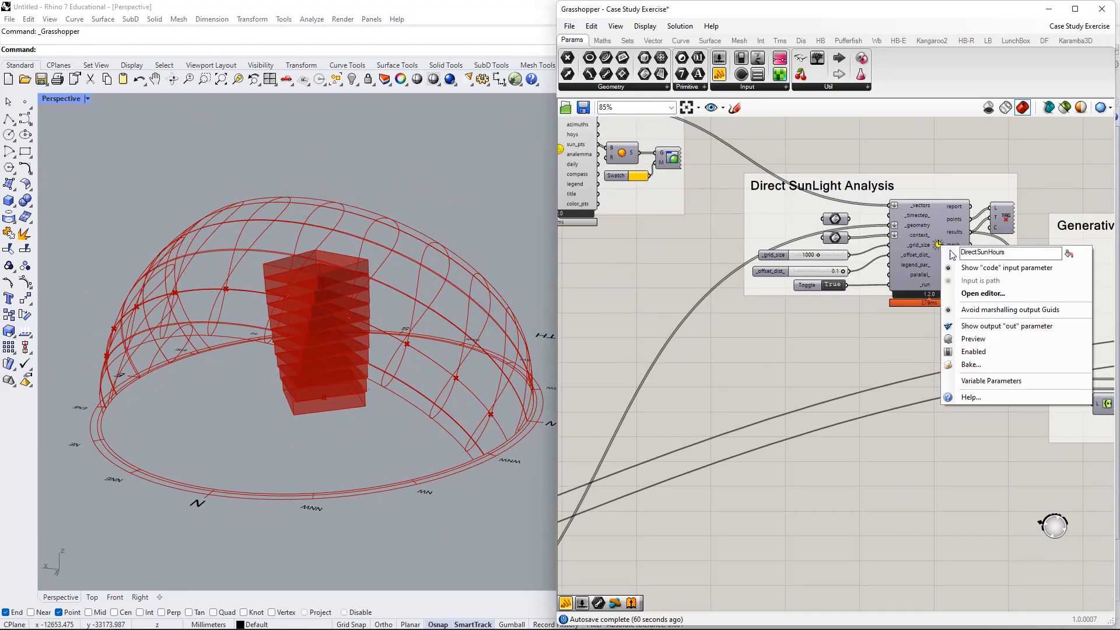
- Enable the DirectSunHours component so the tower is coloured by sun exposure
{"action": "left_click", "coordinate": [991, 343]}
{"action": "right_click_drag", "start_coordinate": [322, 355], "coordinate": [268, 356], "text": "shift"}
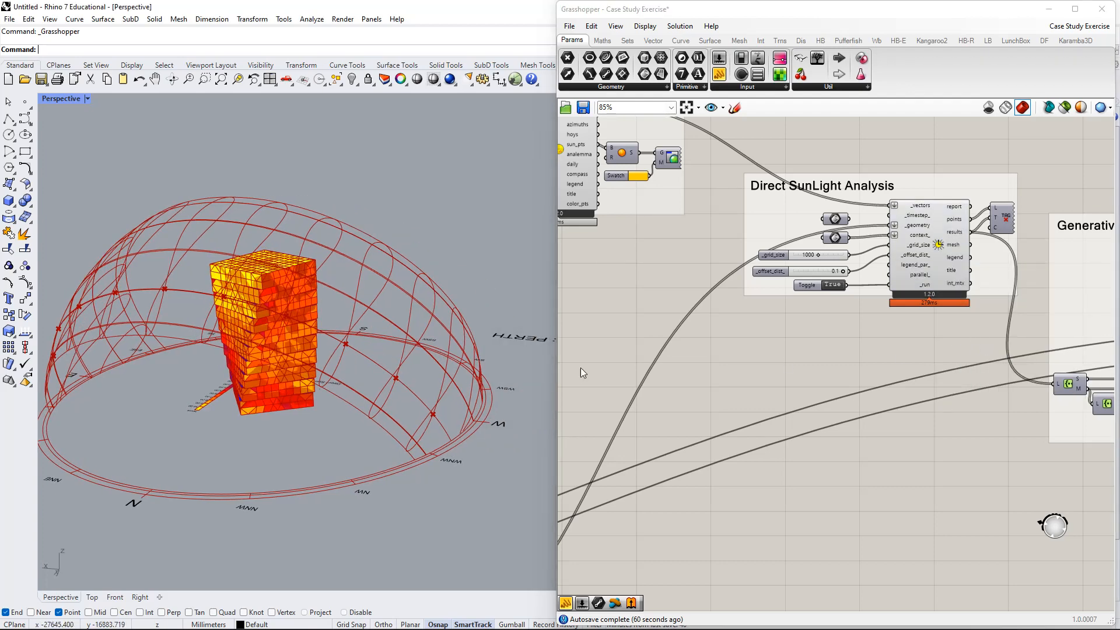
{"action": "right_click_drag", "start_coordinate": [1071, 450], "coordinate": [754, 393]}
- Shift the Generative Design - Design Efficiency Test group slightly down
{"action": "left_click_drag", "start_coordinate": [790, 270], "coordinate": [788, 306]}
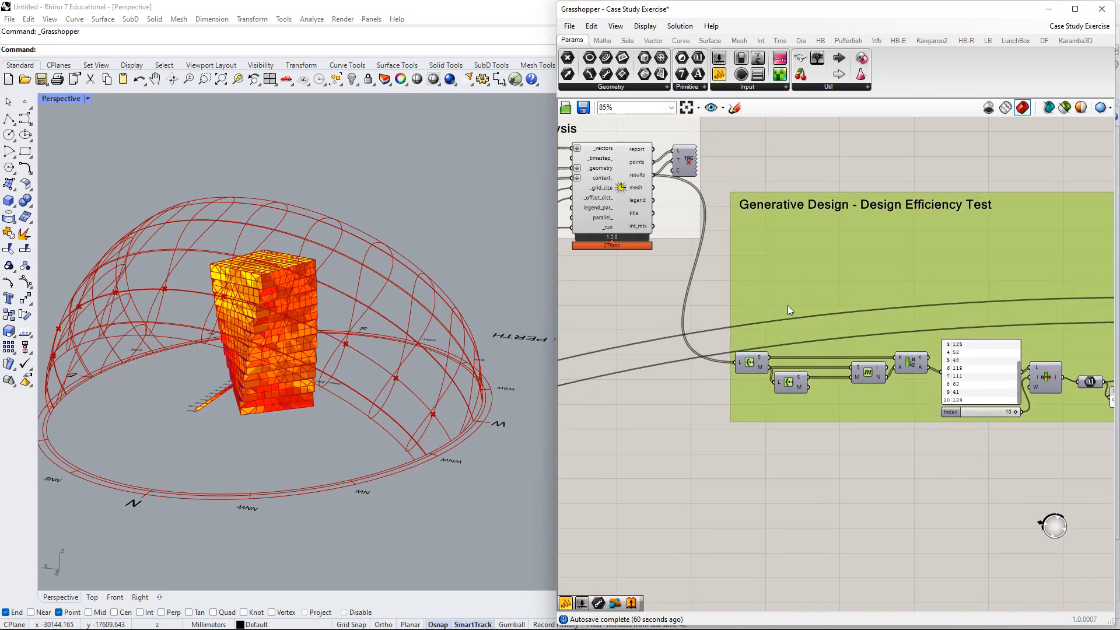
{"action": "scroll", "coordinate": [902, 310], "scroll_direction": "down", "scroll_amount": 3}
{"action": "right_click_drag", "start_coordinate": [878, 310], "coordinate": [667, 268]}
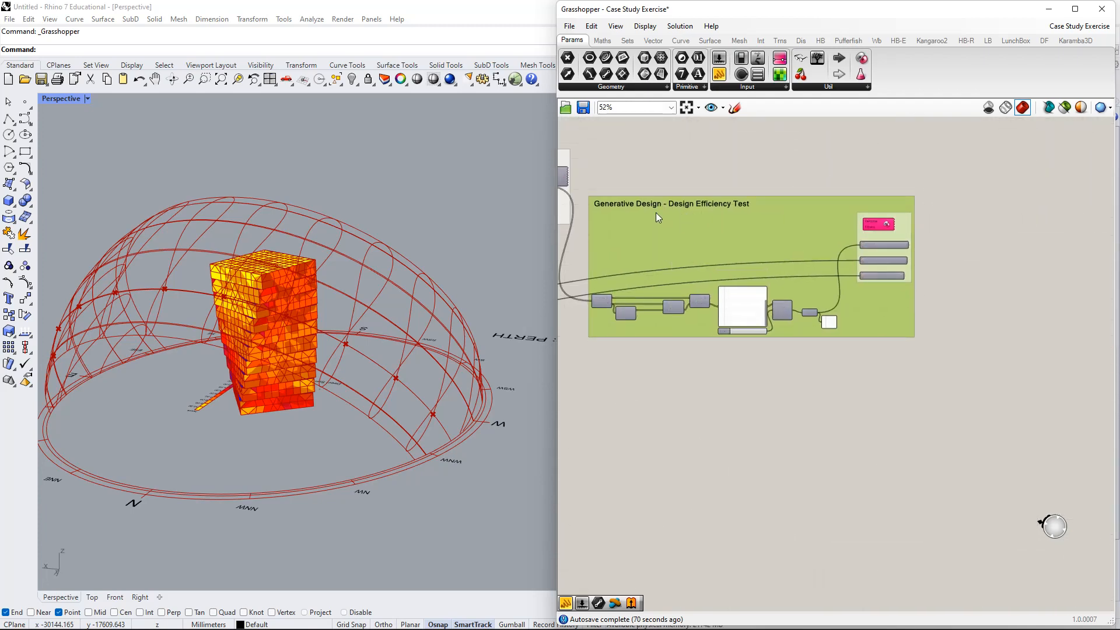
{"action": "scroll", "coordinate": [773, 341], "scroll_direction": "up", "scroll_amount": 2}
{"action": "scroll", "coordinate": [772, 341], "scroll_direction": "down", "scroll_amount": 1}
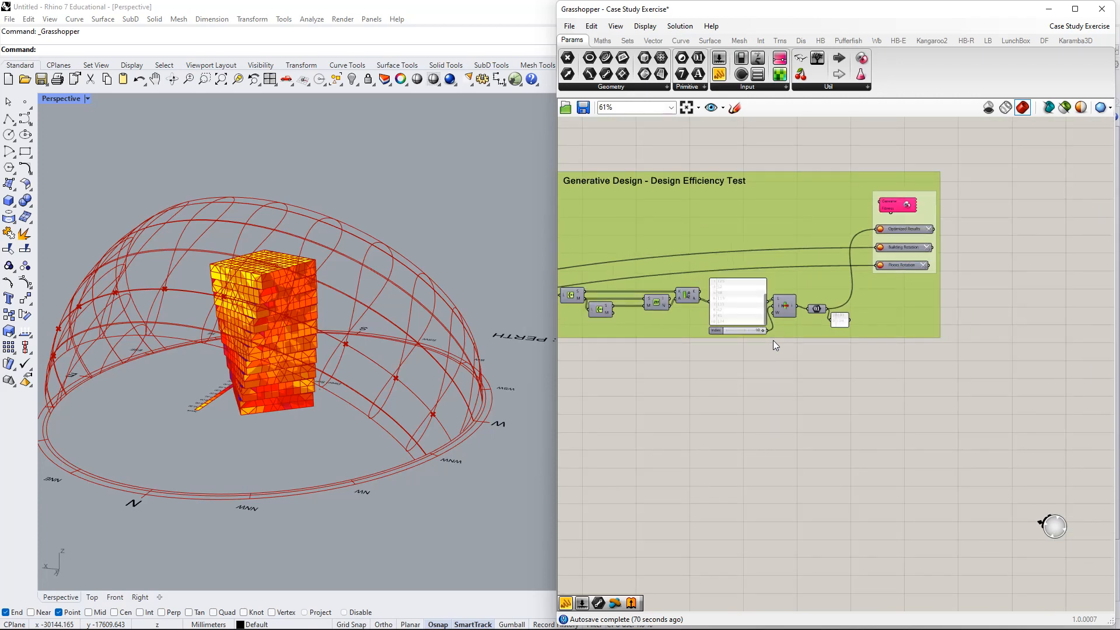
{"action": "scroll", "coordinate": [763, 348], "scroll_direction": "down", "scroll_amount": 3}
{"action": "right_click_drag", "start_coordinate": [773, 388], "coordinate": [1065, 364]}
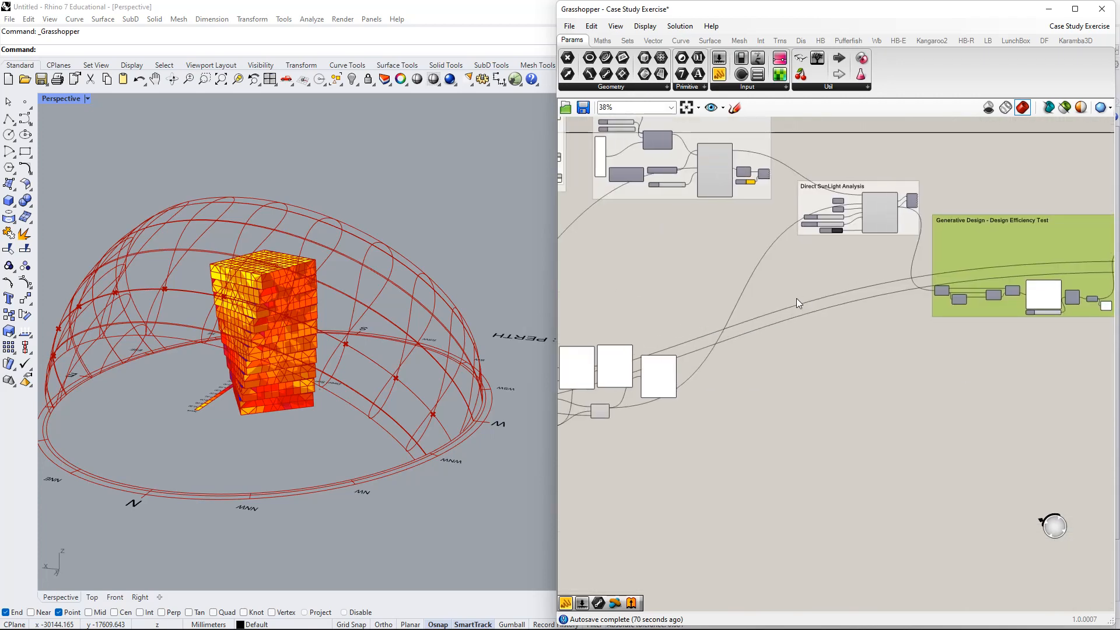